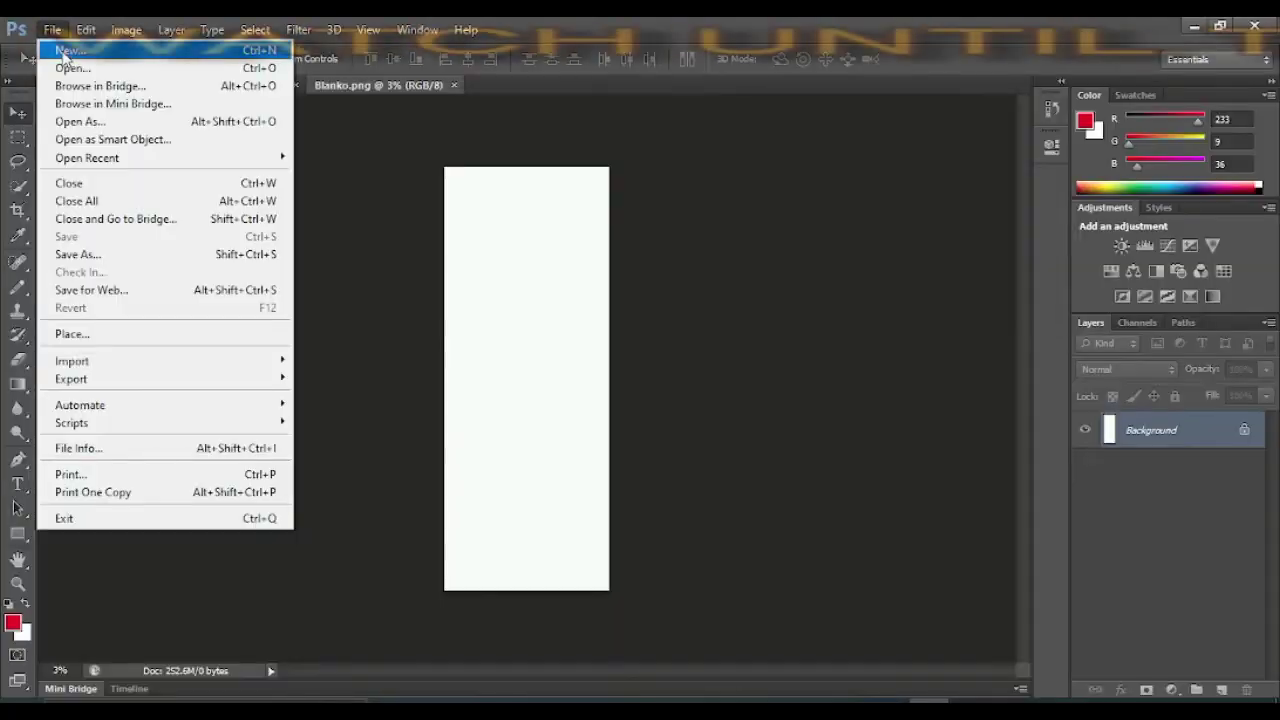
# - Start a new document, which opens at 10.5 × 10.5 inches and 300 pixels/inch
pyautogui.click(66, 52)
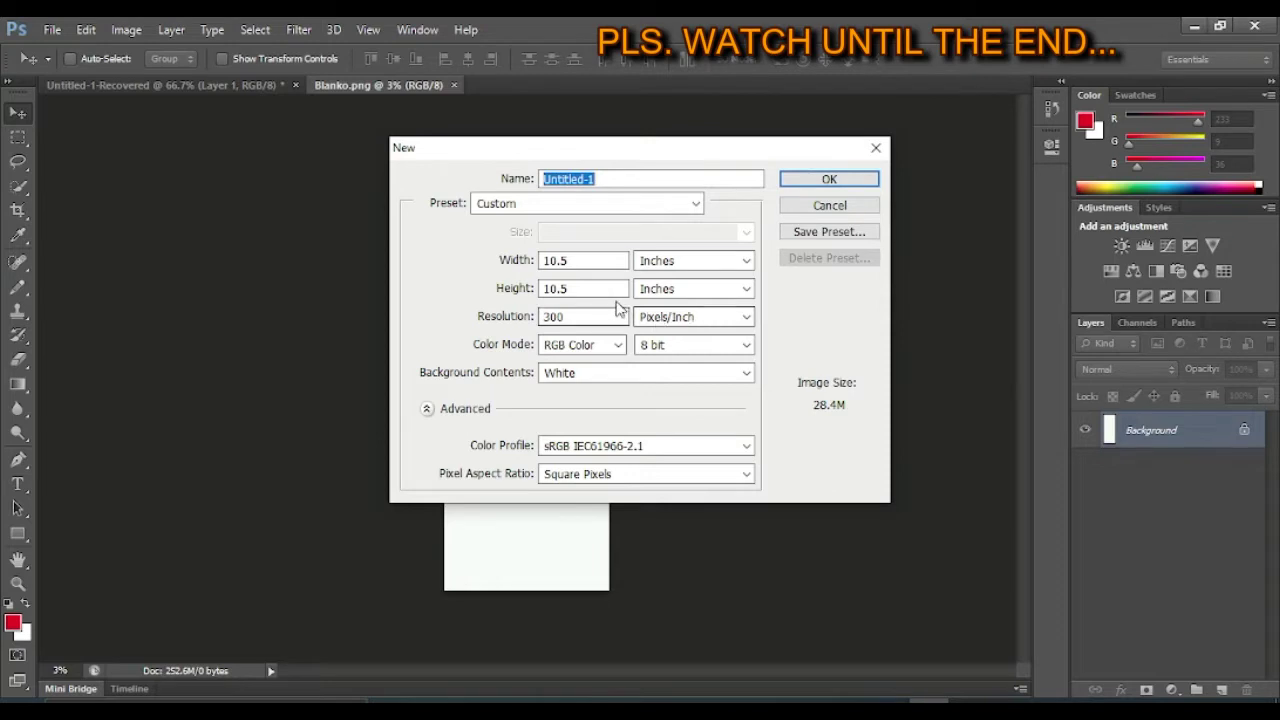
# - Create an 11.5 × 10.5 inch document at 300 pixels/inch
pyautogui.click(579, 288)
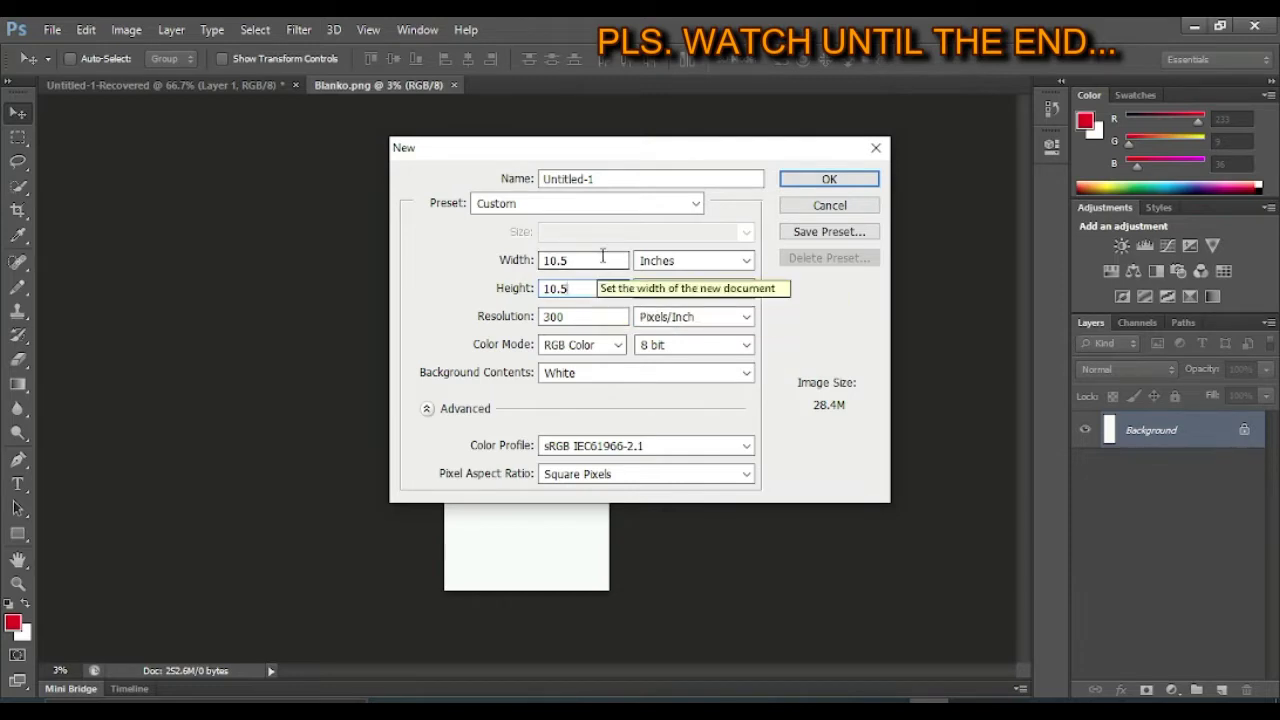
pyautogui.moveTo(600, 257); pyautogui.dragTo(532, 259)
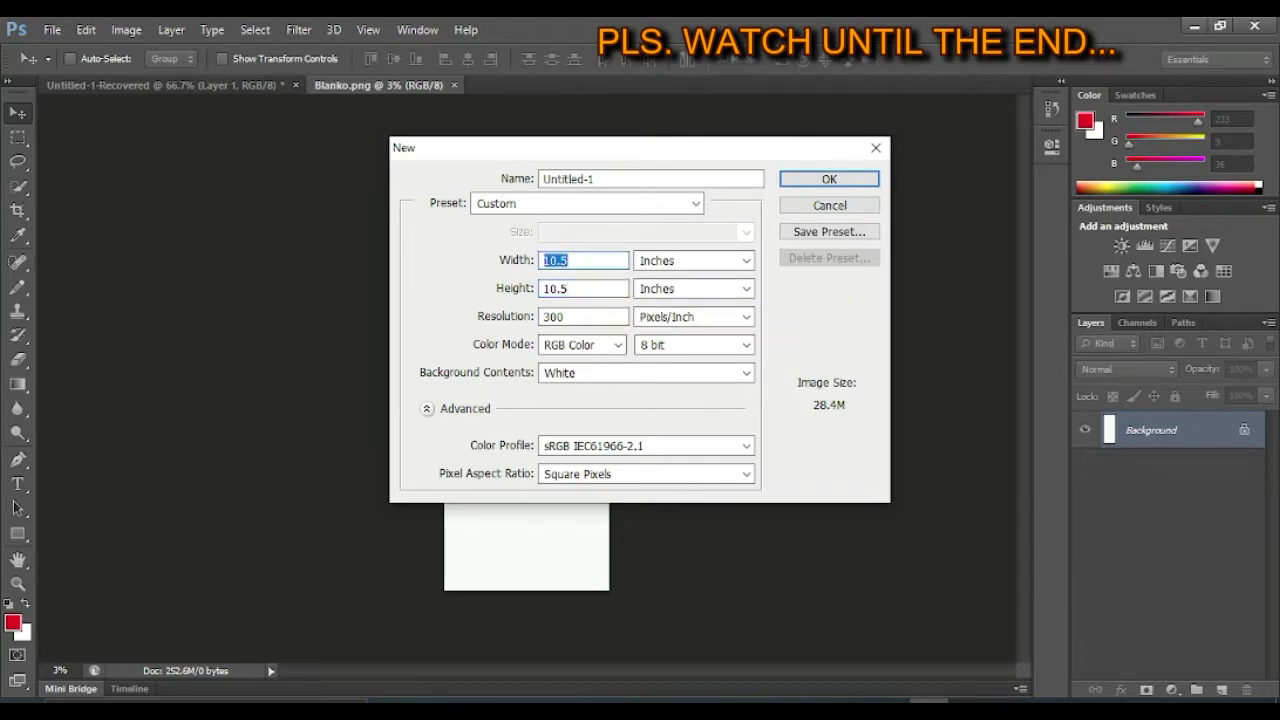
pyautogui.write('11.5')
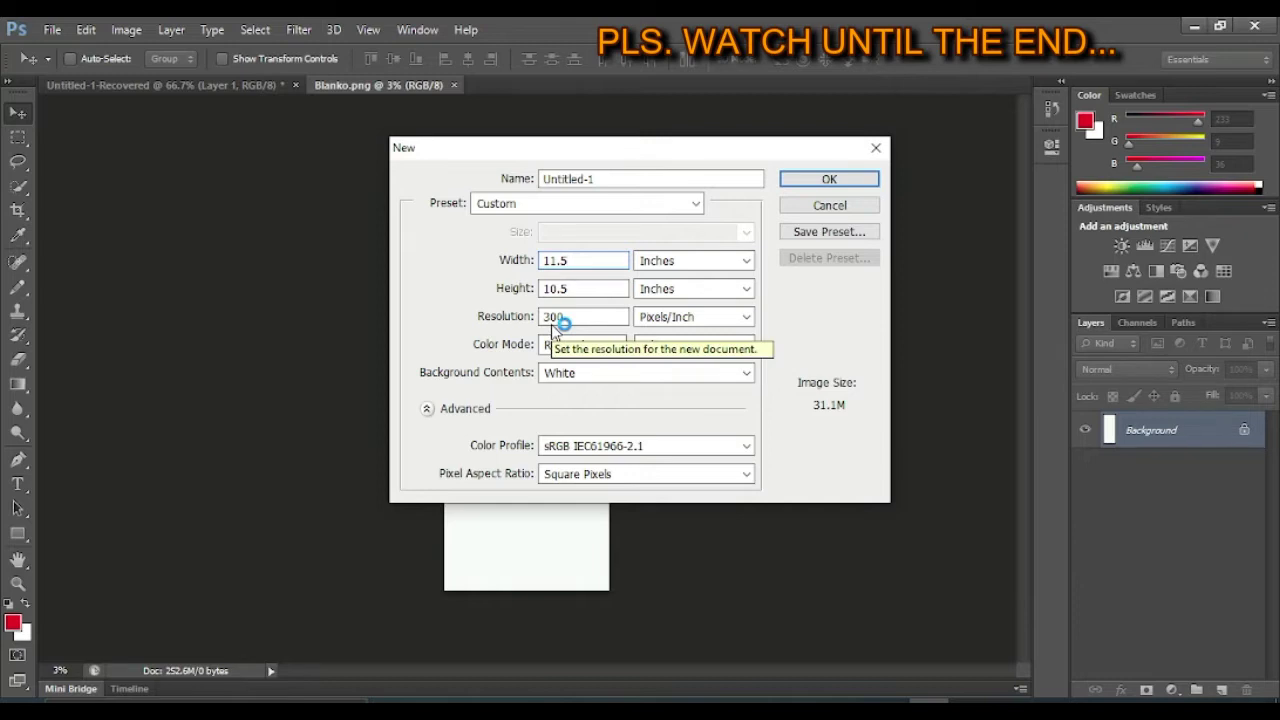
pyautogui.click(843, 175)
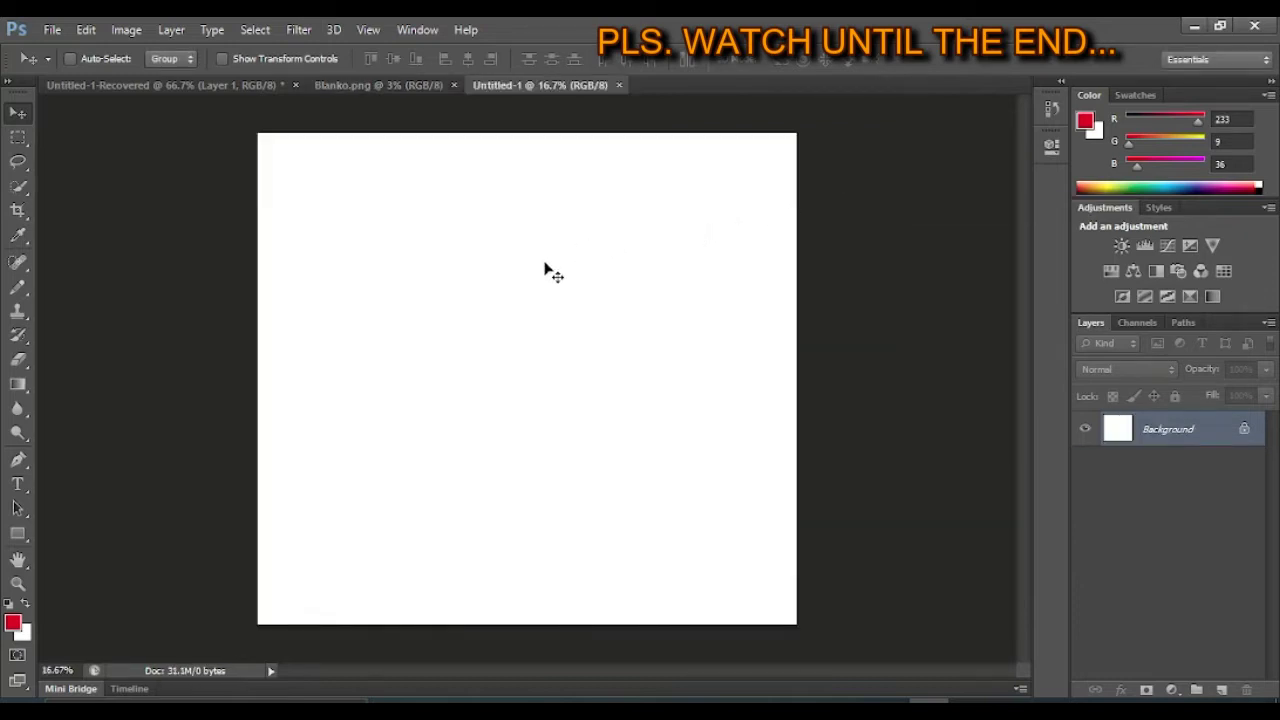
# - Turn on rulers from the View menu for the Untitled-1 canvas
pyautogui.click(364, 33)
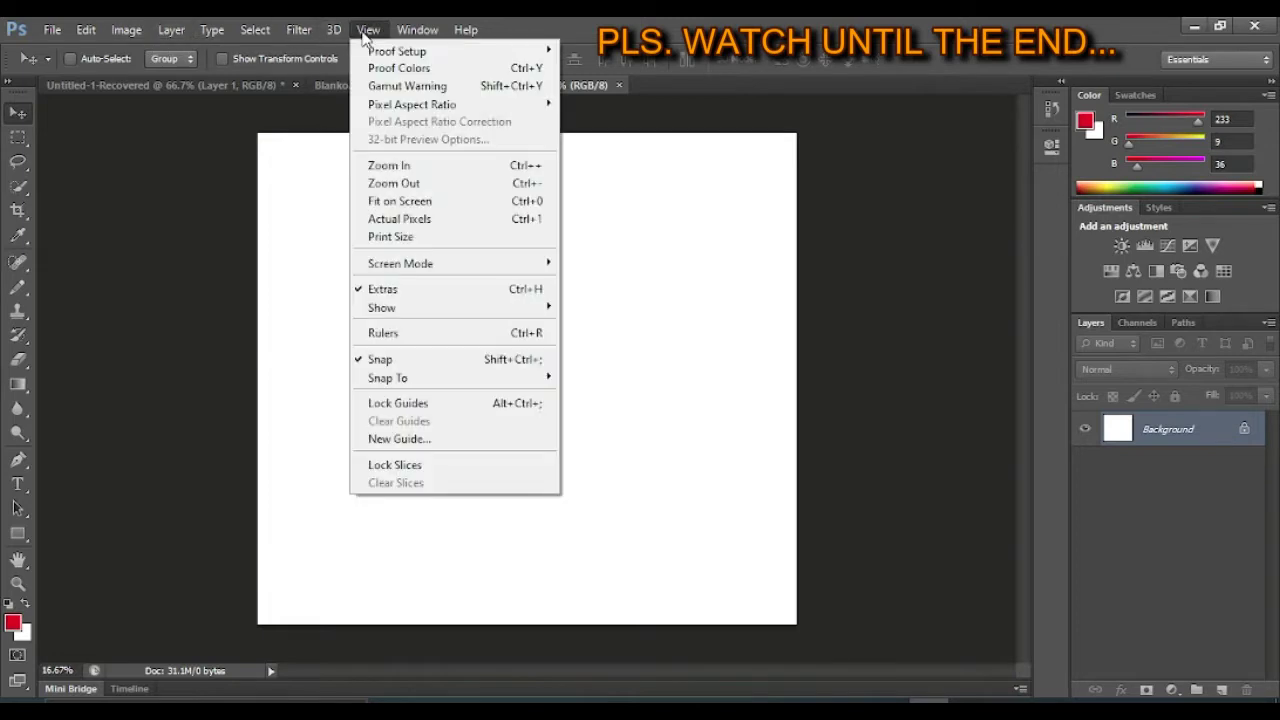
pyautogui.click(400, 333)
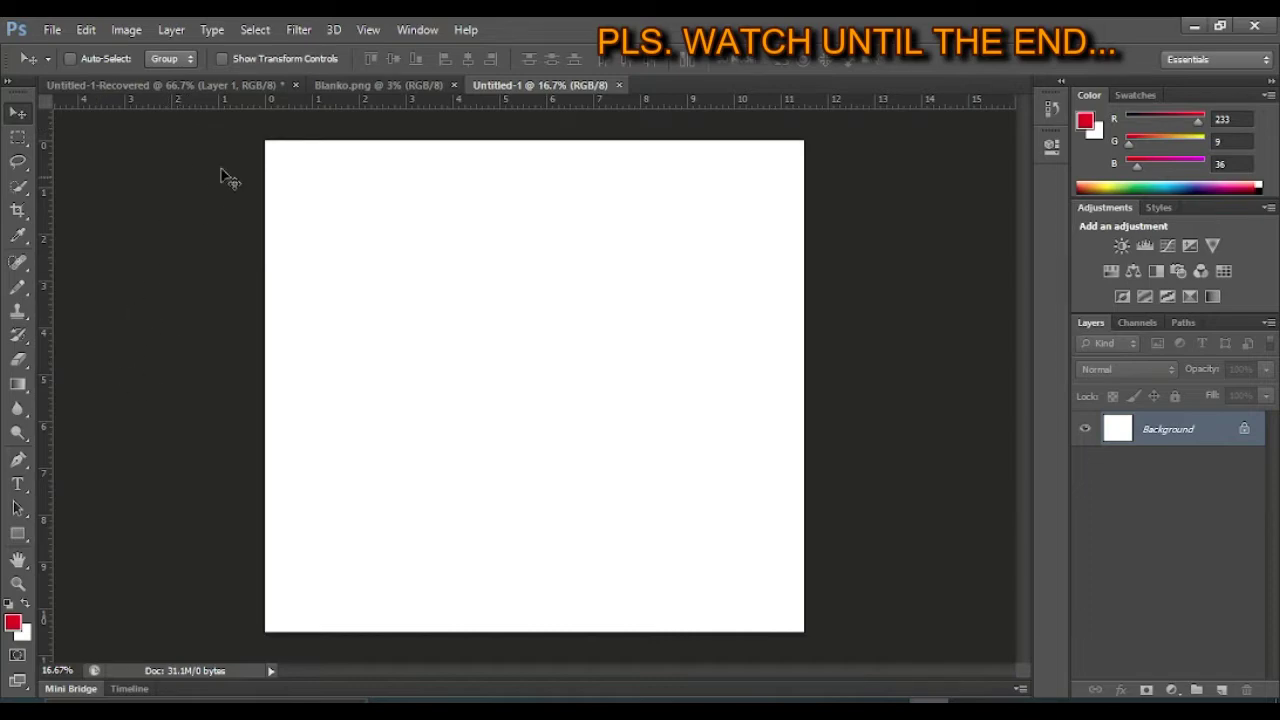
# - Open the Tagb2B.jpg banner image
pyautogui.click(50, 33)
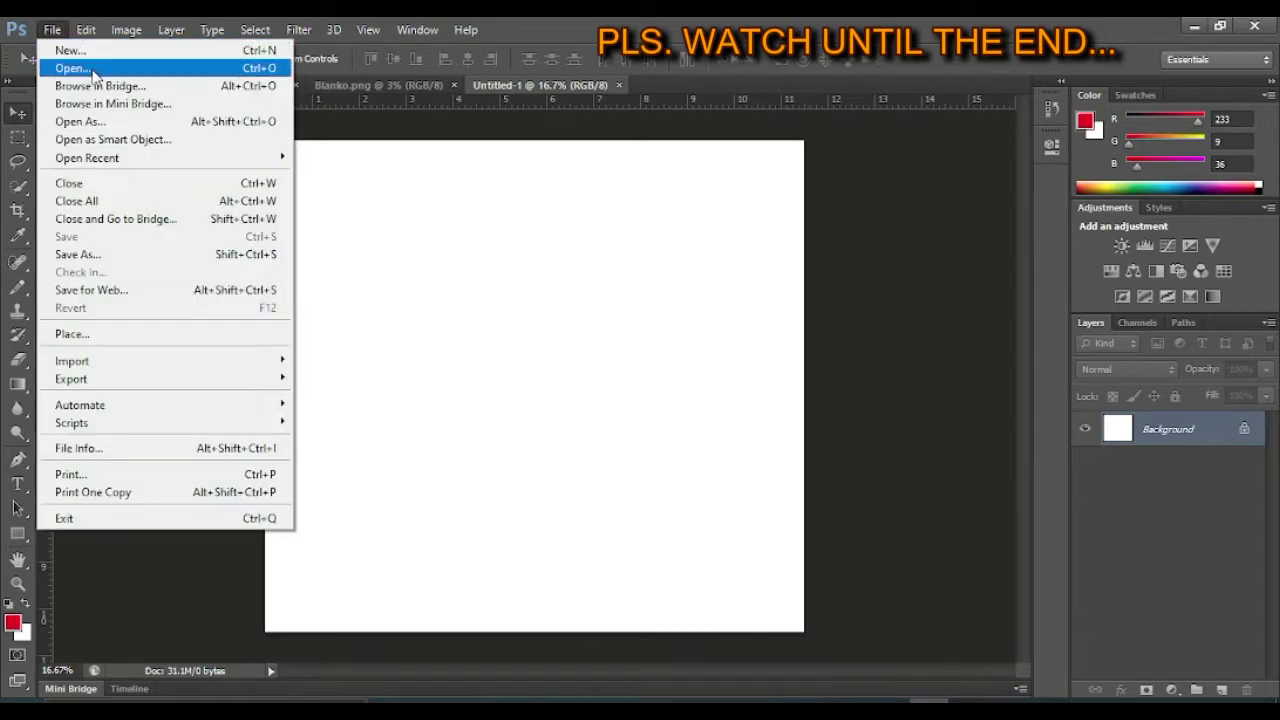
pyautogui.click(62, 66)
pyautogui.scroll(-3, 678, 277)
pyautogui.scroll(-3, 757, 414)
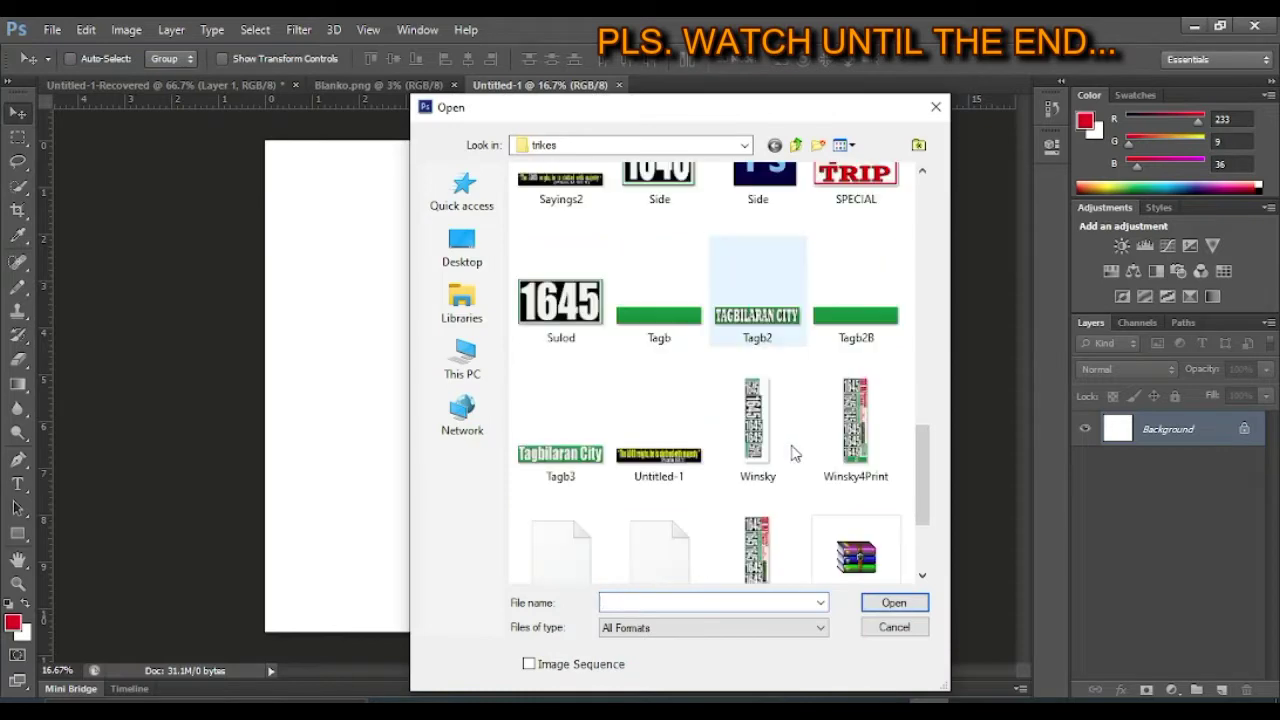
pyautogui.scroll(-1, 826, 428)
pyautogui.scroll(5, 830, 430)
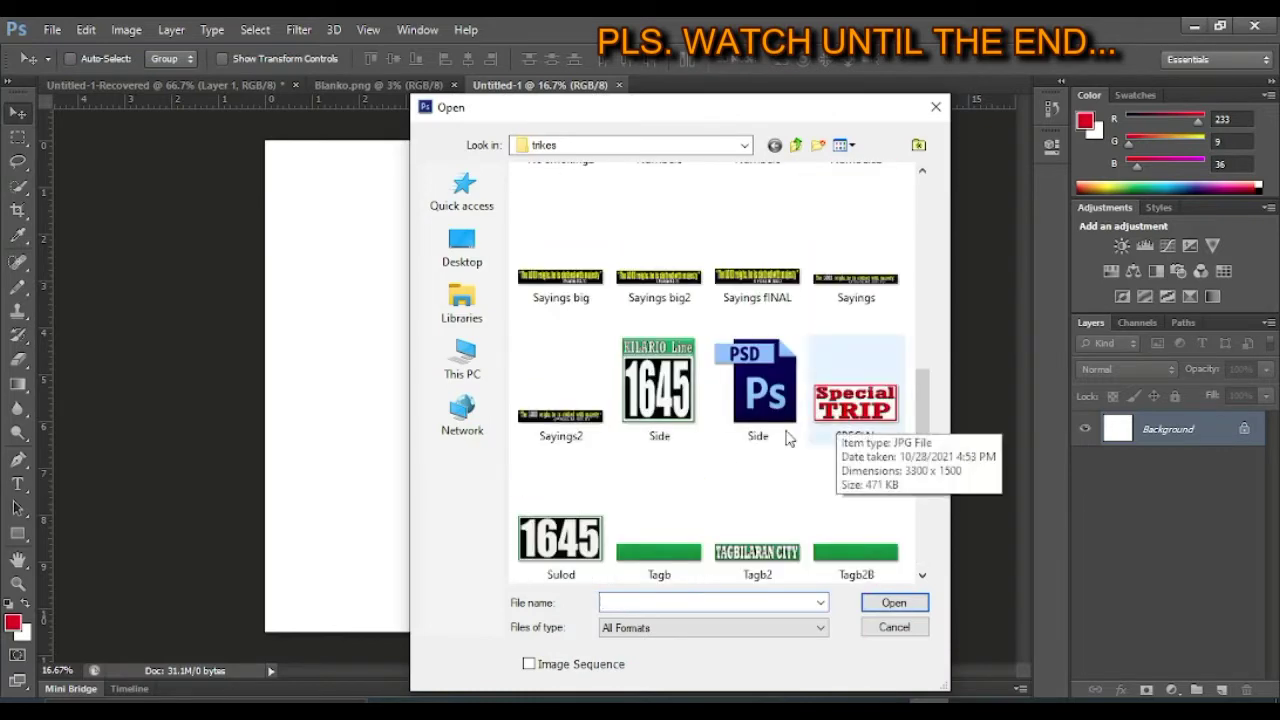
pyautogui.scroll(-2, 805, 460)
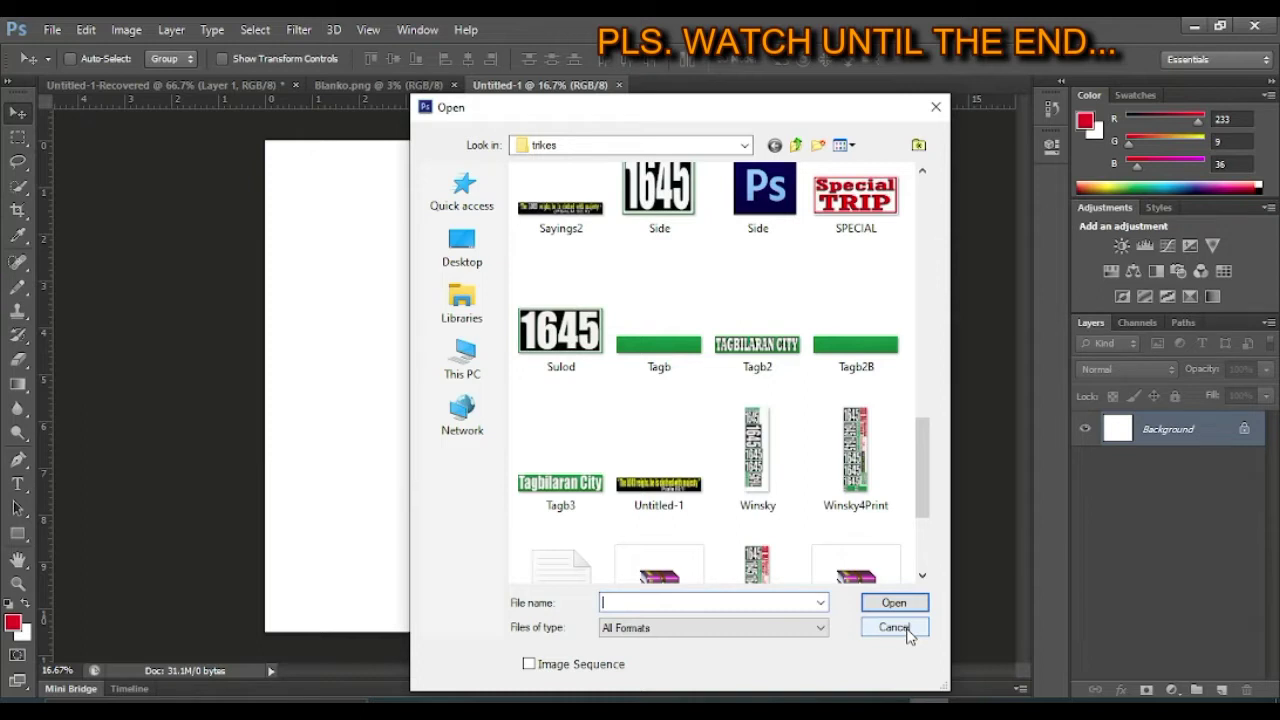
pyautogui.click(853, 348)
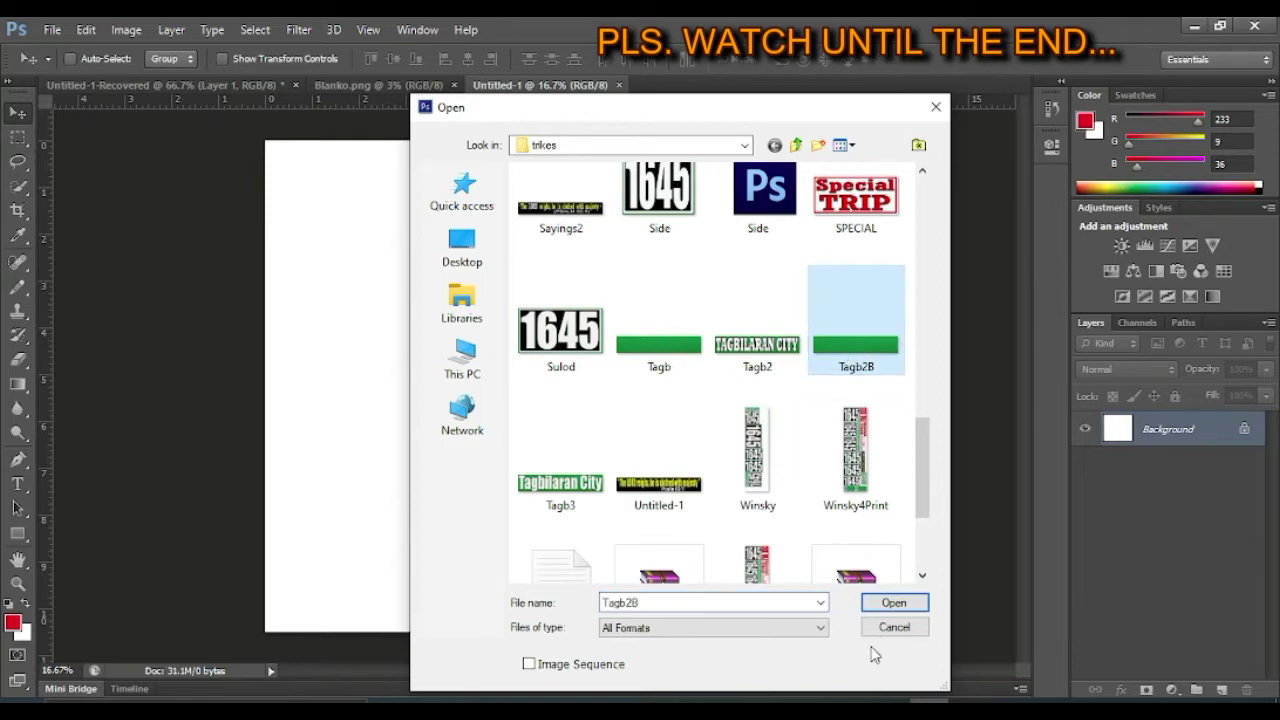
pyautogui.click(893, 605)
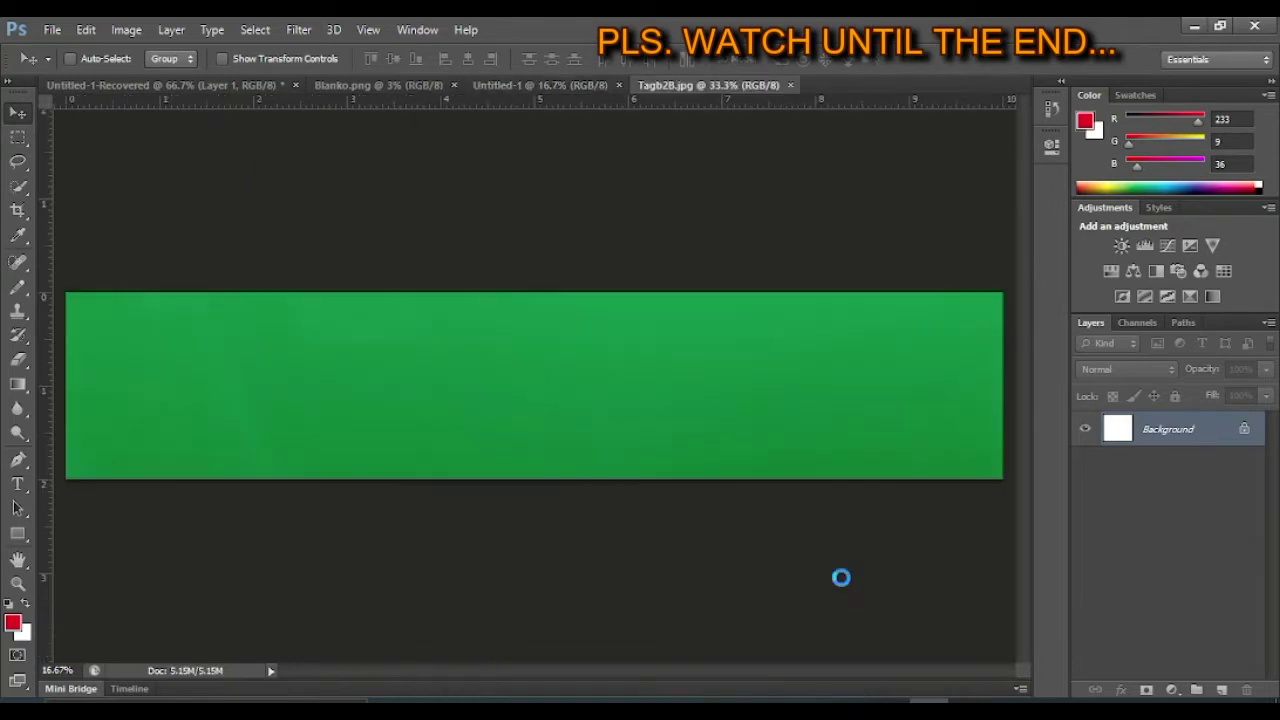
# - Sample the banner's green (19, 140, 69) as foreground and return to Untitled-1
pyautogui.click(18, 237)
pyautogui.click(203, 365)
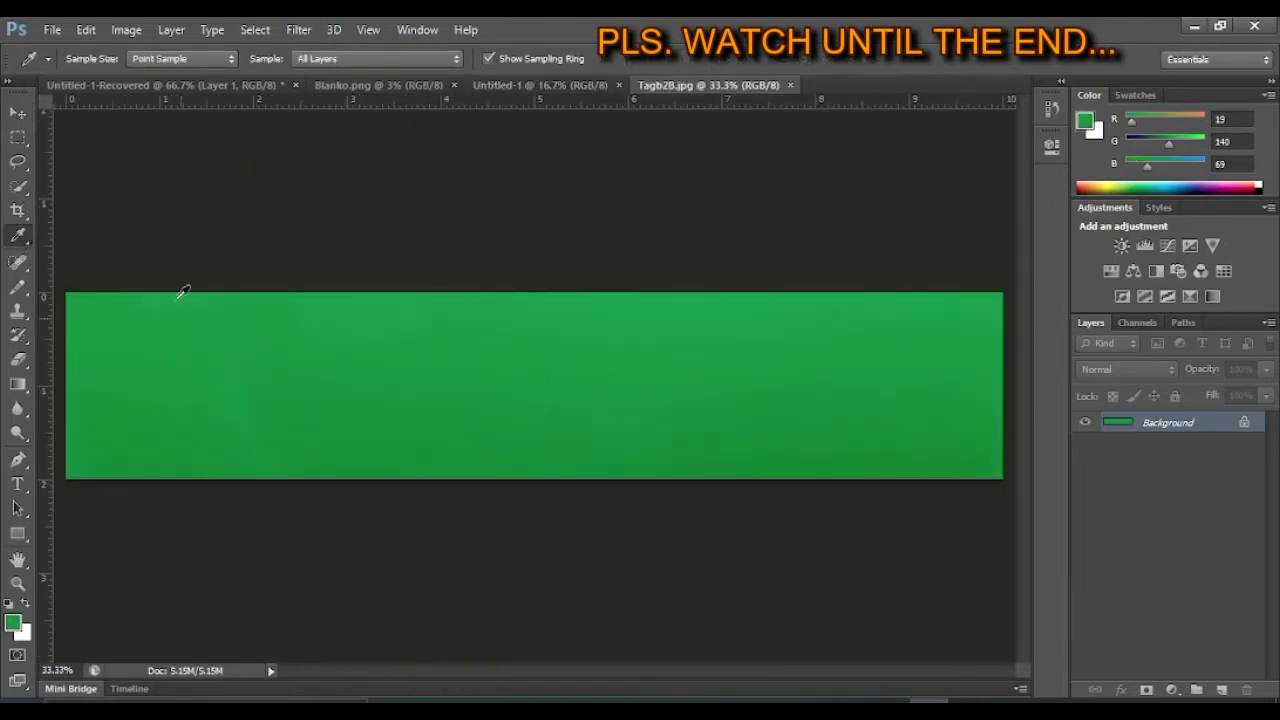
pyautogui.click(540, 86)
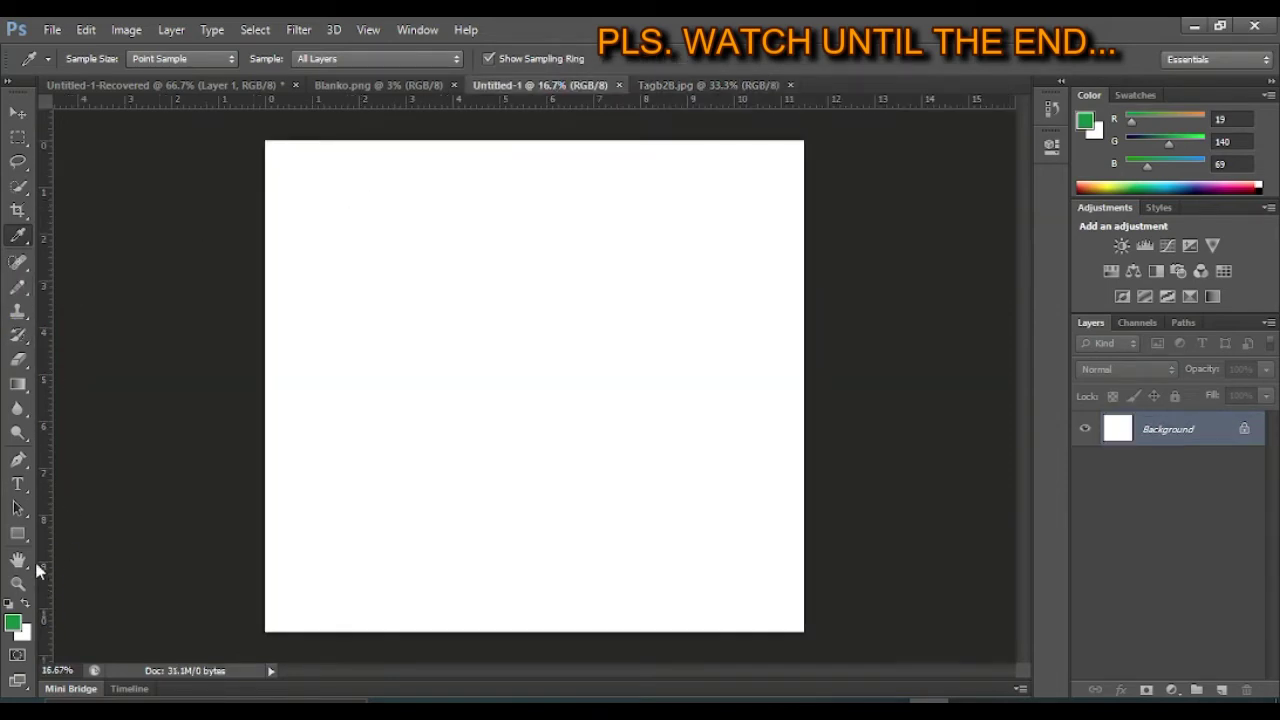
pyautogui.click(27, 540)
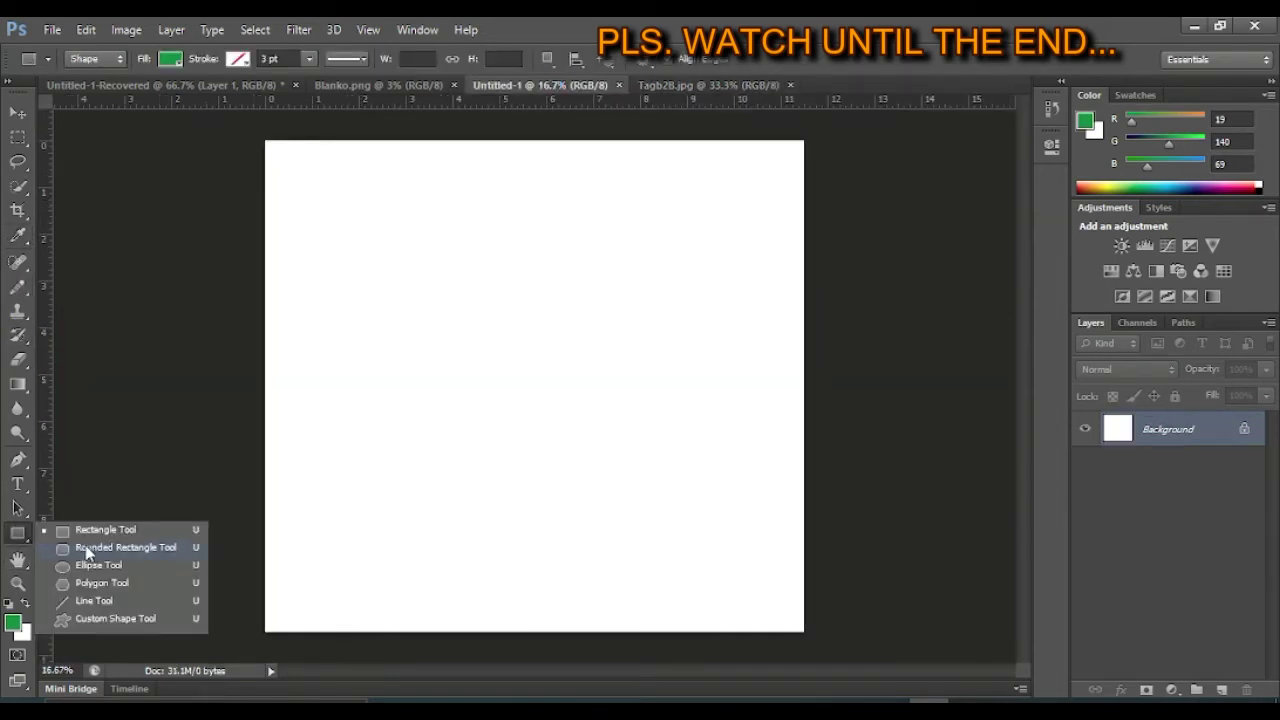
pyautogui.click(86, 549)
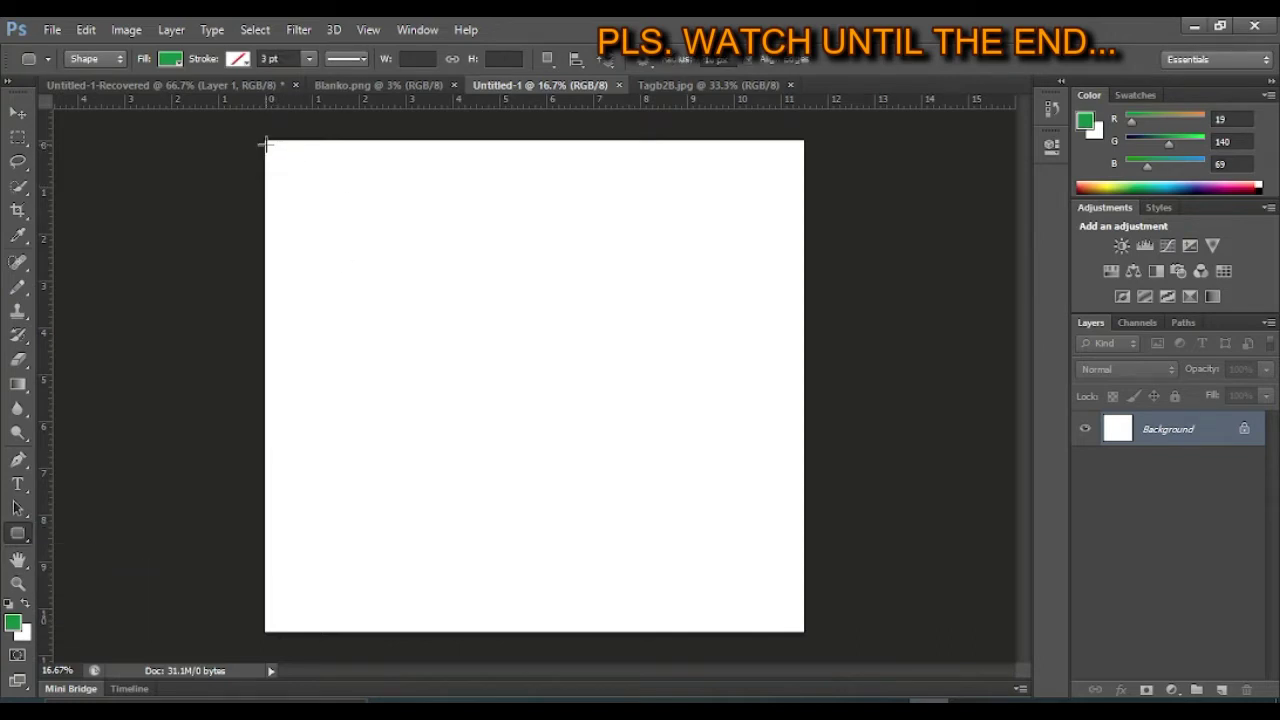
pyautogui.moveTo(266, 143); pyautogui.dragTo(804, 630)
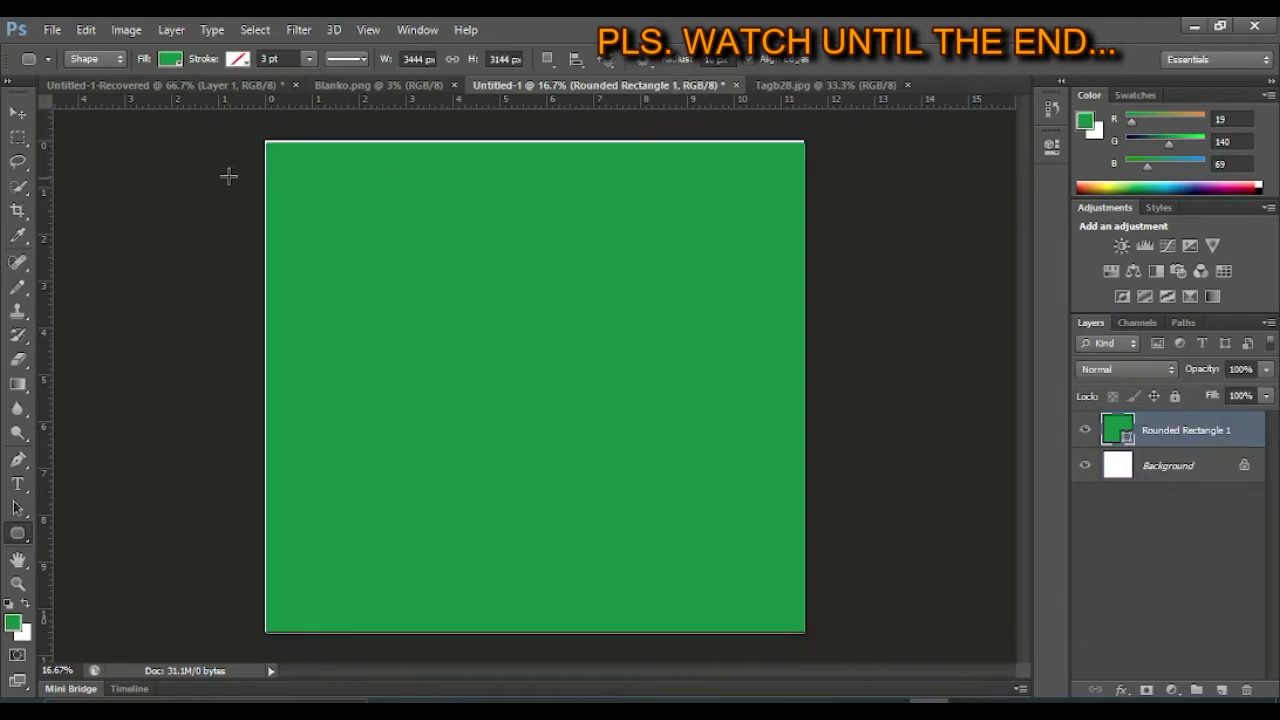
pyautogui.click(130, 28)
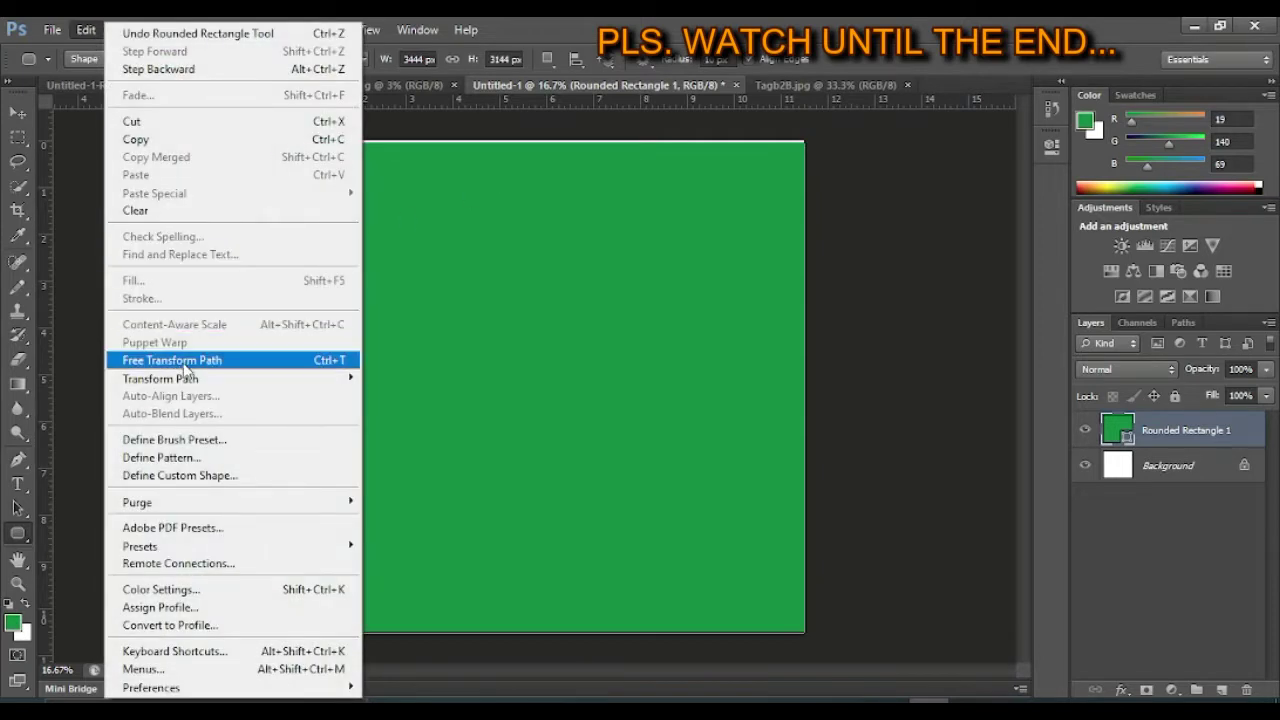
pyautogui.click(184, 362)
pyautogui.moveTo(538, 139); pyautogui.dragTo(537, 139)
pyautogui.press('Return')
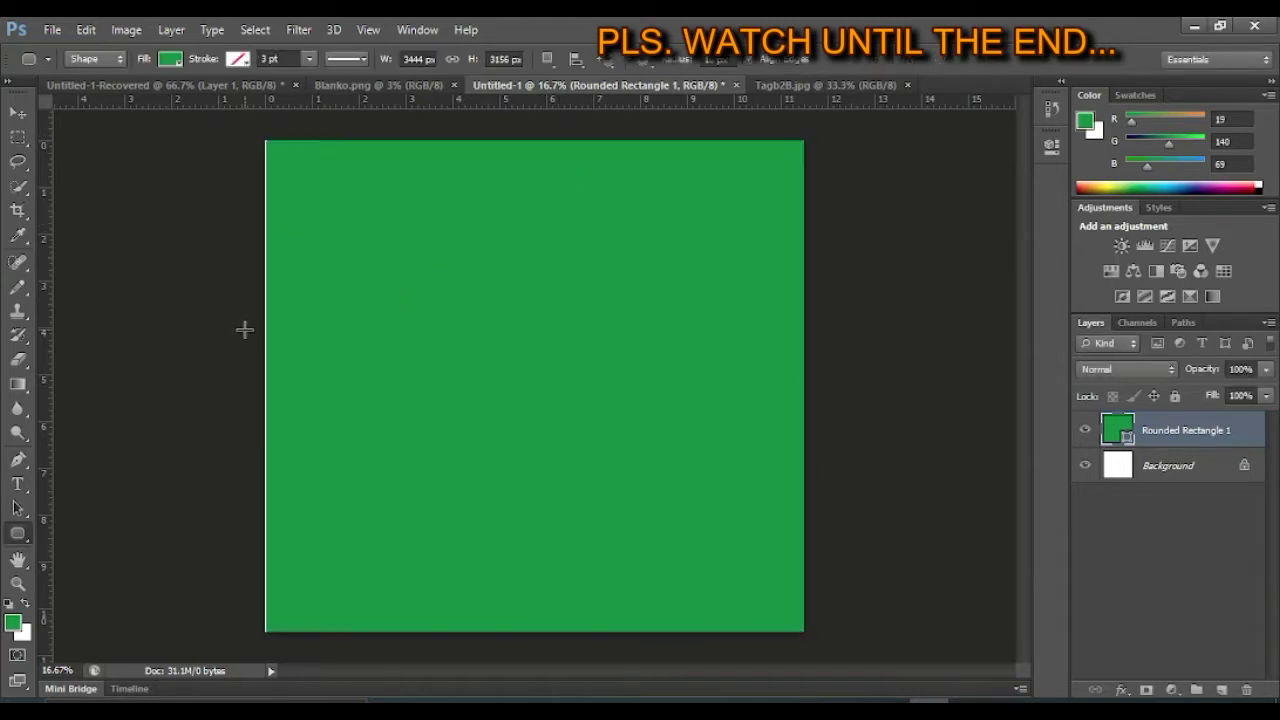
pyautogui.click(86, 29)
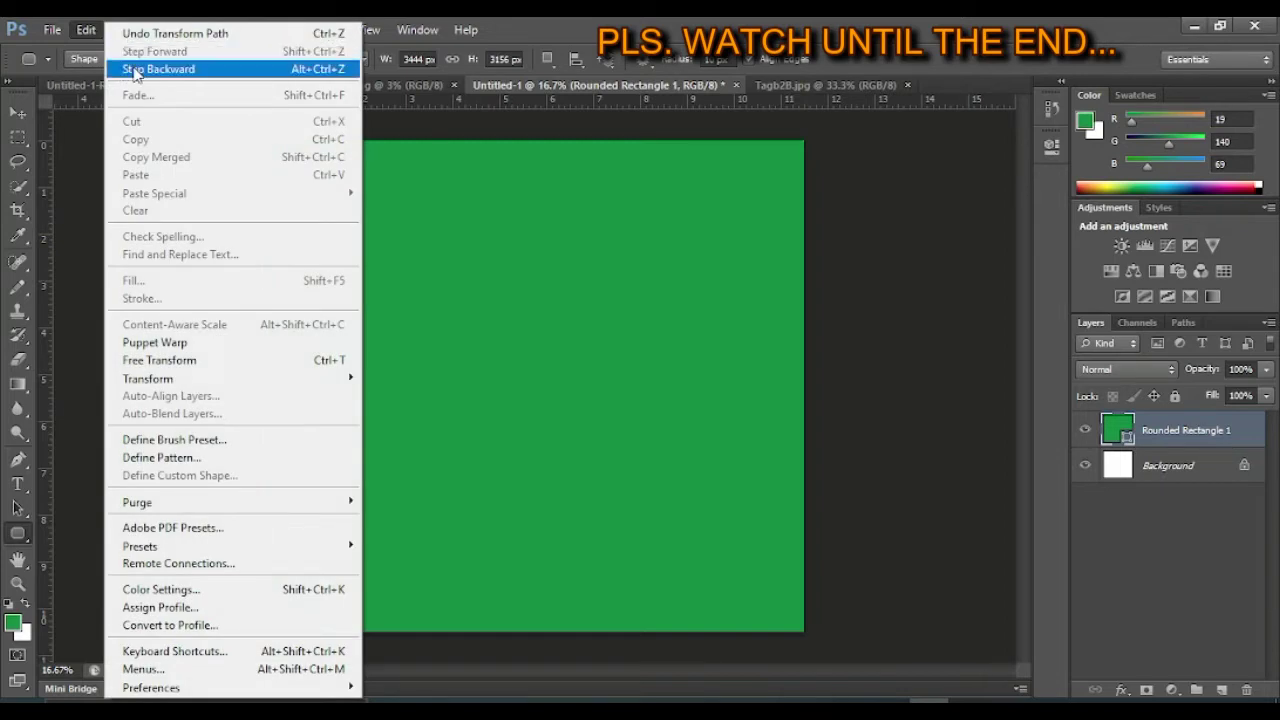
pyautogui.click(135, 69)
pyautogui.click(88, 30)
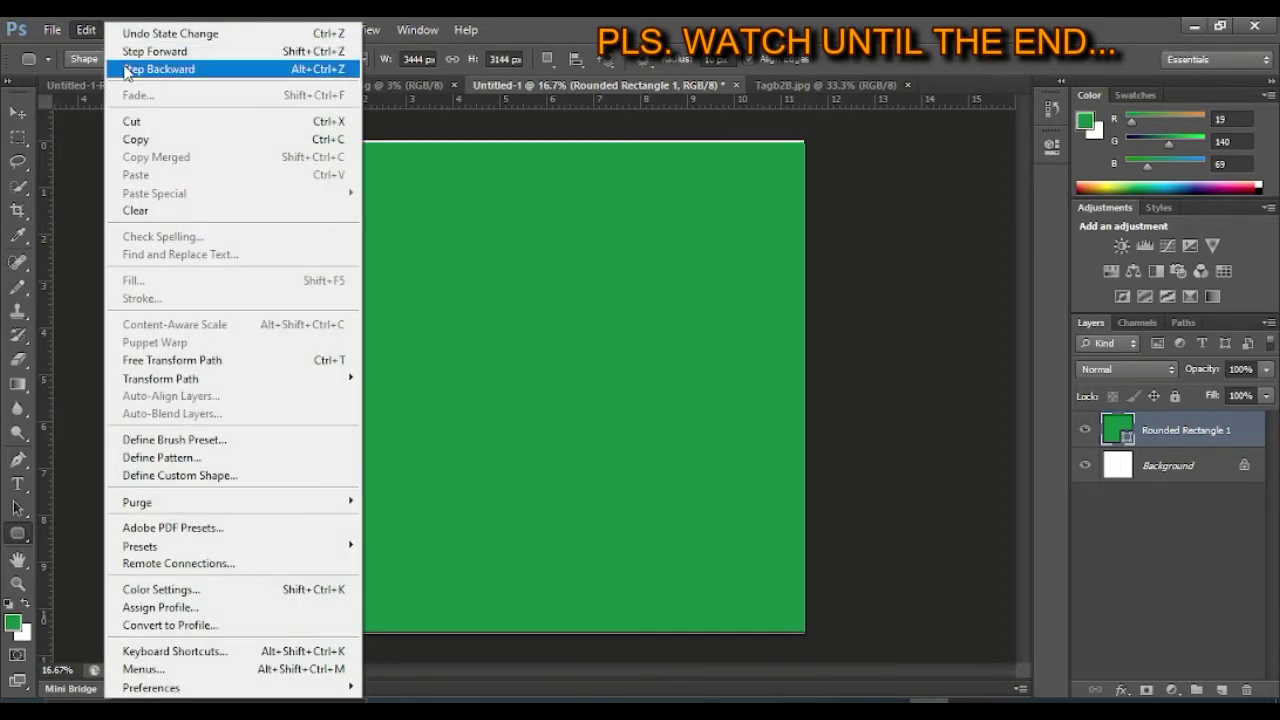
pyautogui.click(131, 69)
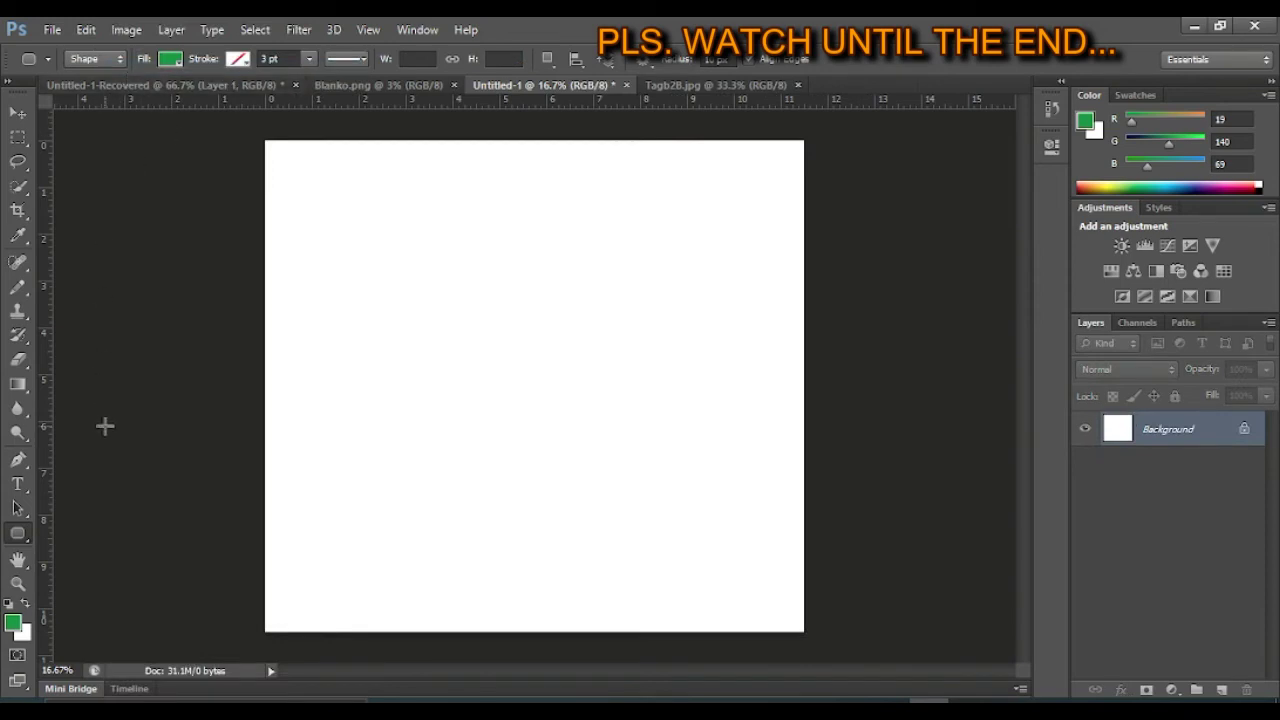
# - Fill the Untitled-1 canvas with the green using the Paint Bucket
pyautogui.click(27, 391)
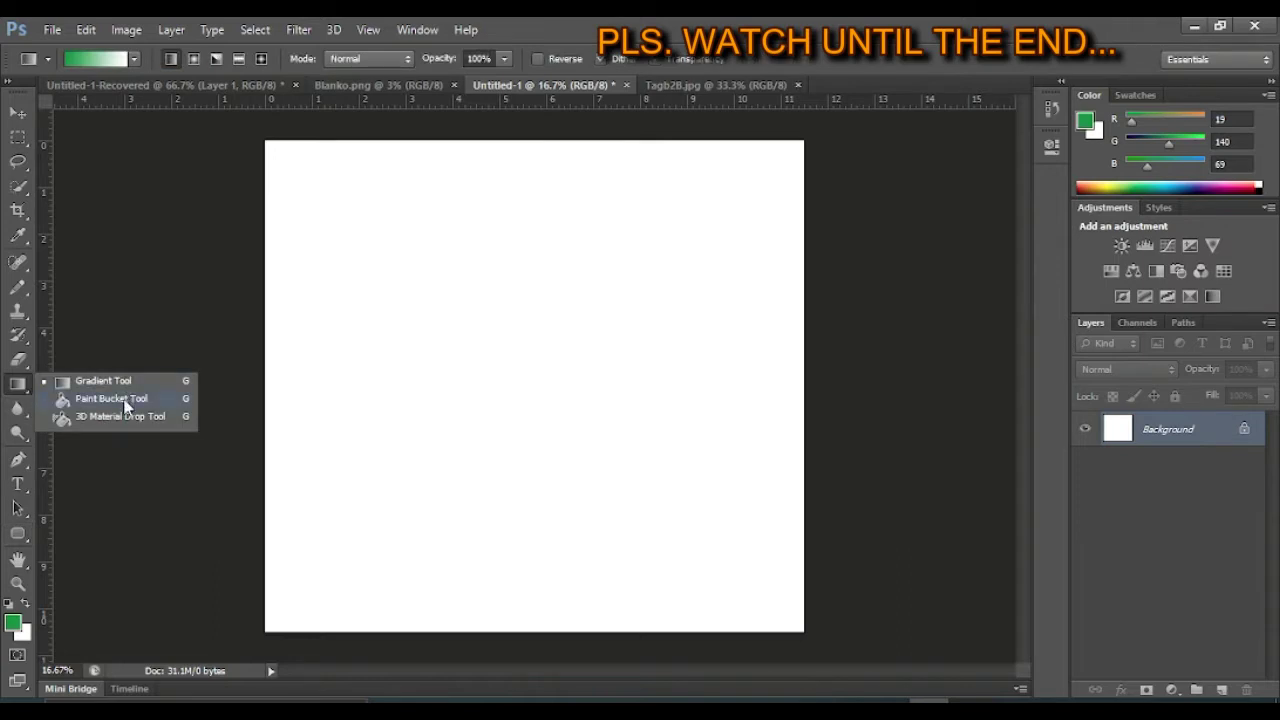
pyautogui.click(110, 399)
pyautogui.click(427, 275)
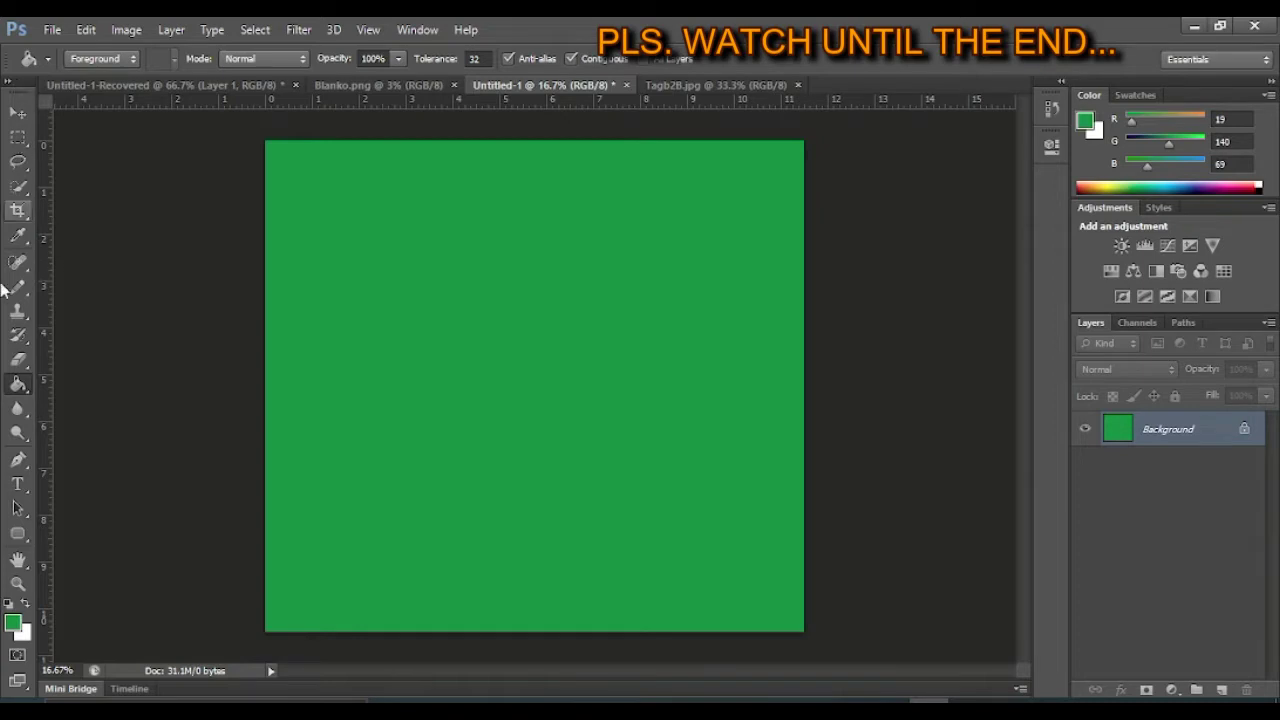
# - Set the foreground colour to near-black (RGB 6, 6, 6)
pyautogui.rightClick(27, 397)
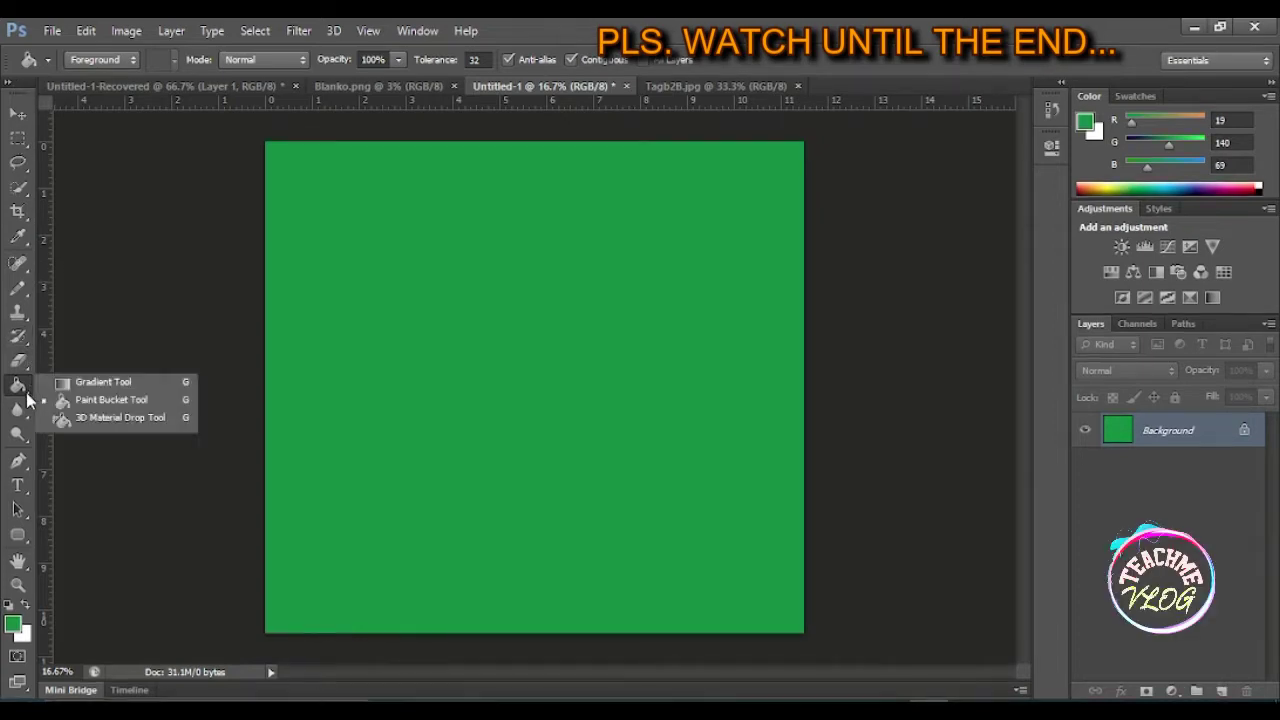
pyautogui.click(119, 401)
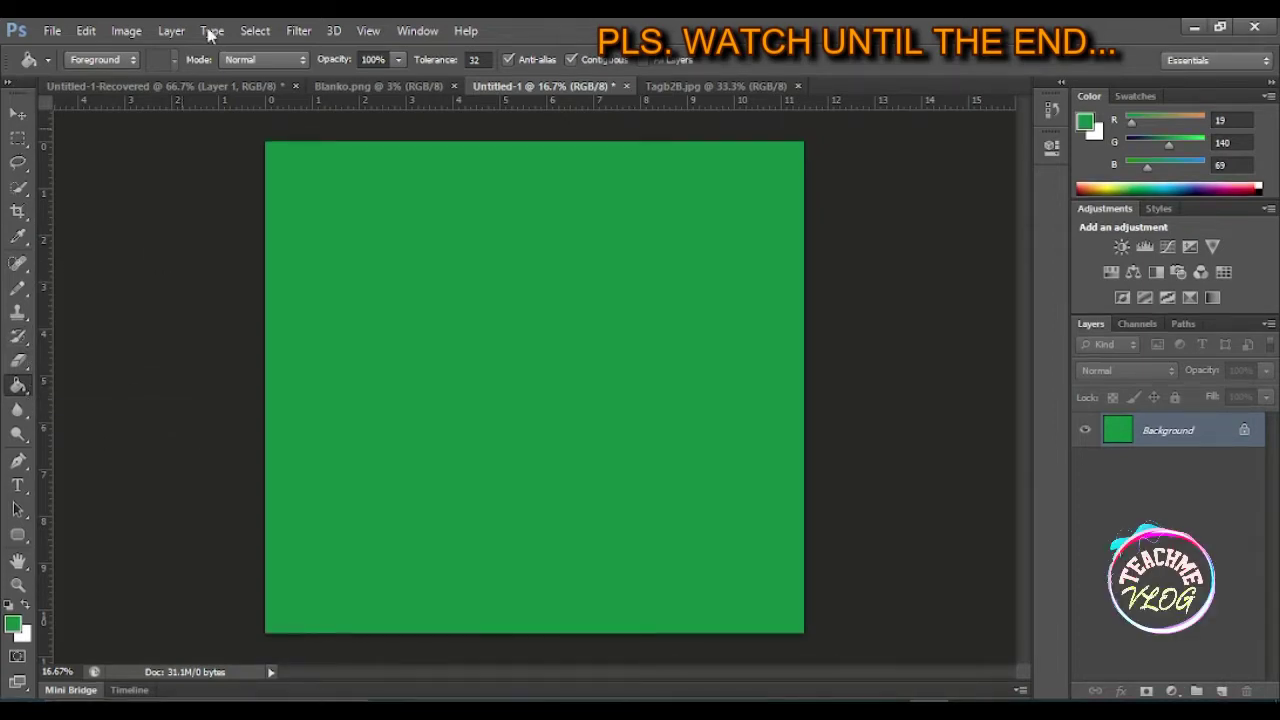
pyautogui.click(15, 624)
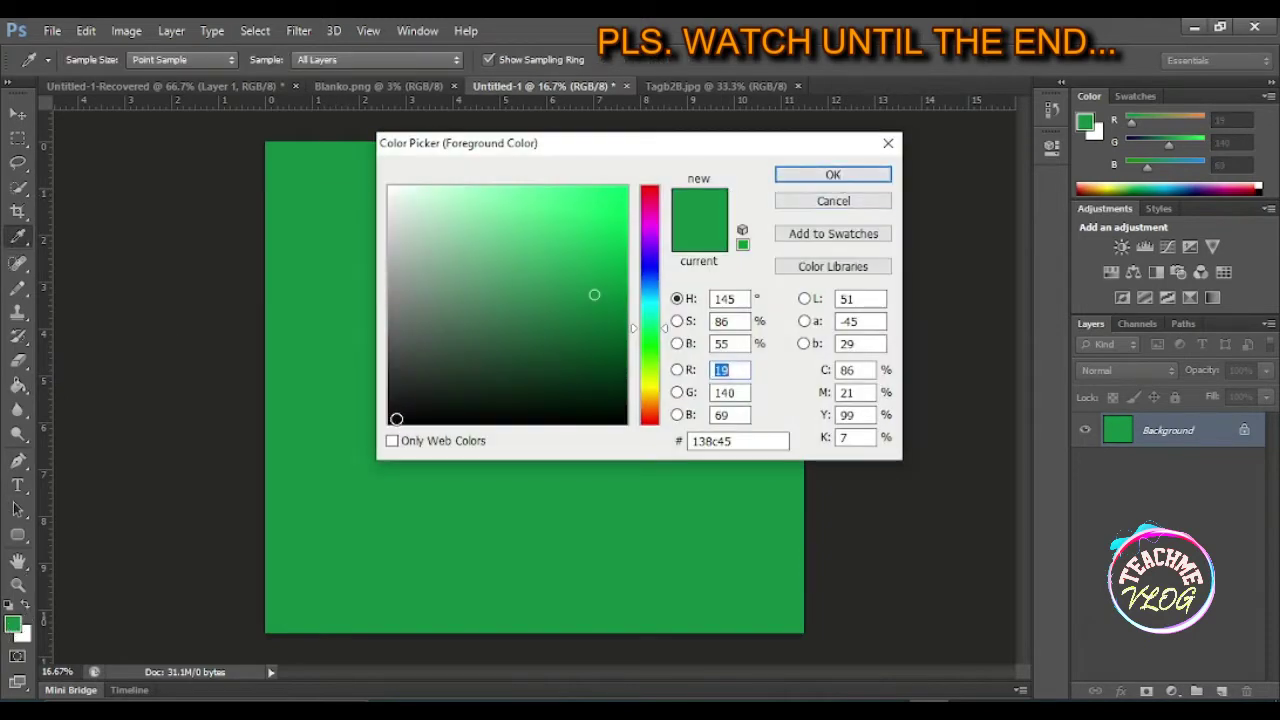
pyautogui.click(394, 418)
pyautogui.click(833, 175)
# - Draw a black rounded rectangle across most of the canvas
pyautogui.press('g')
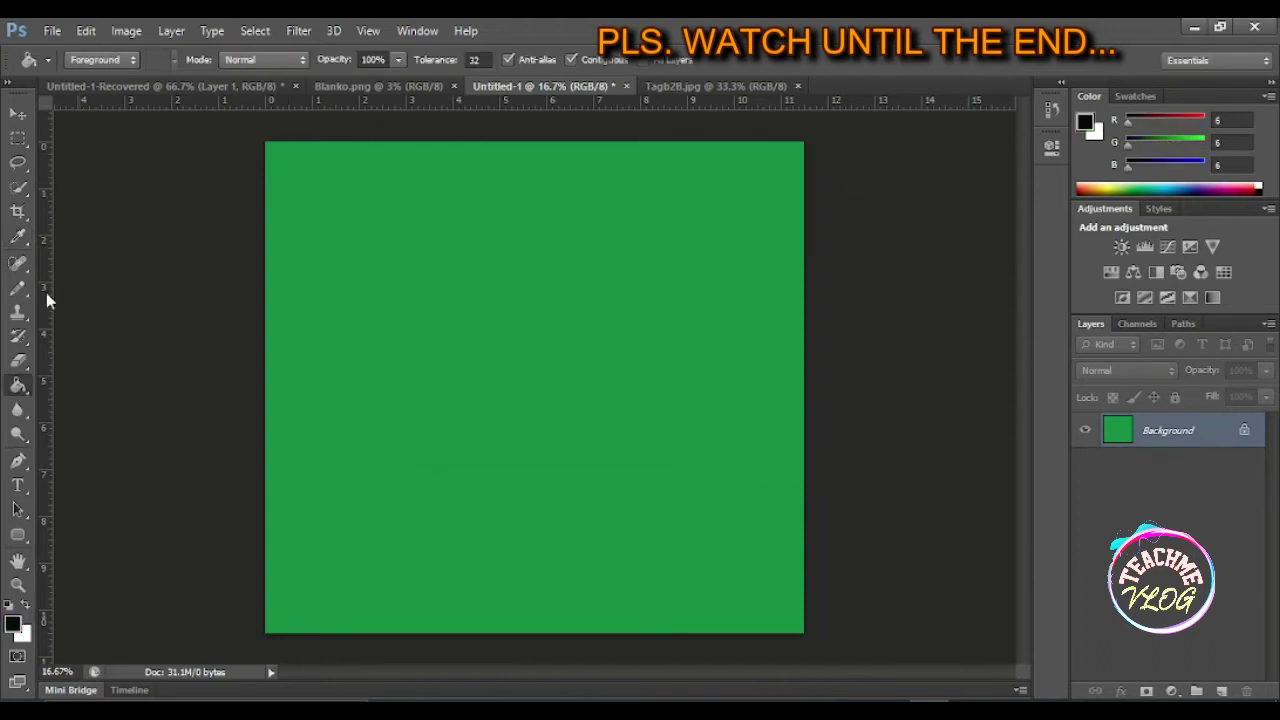
pyautogui.click(18, 535)
pyautogui.moveTo(270, 152); pyautogui.dragTo(794, 620)
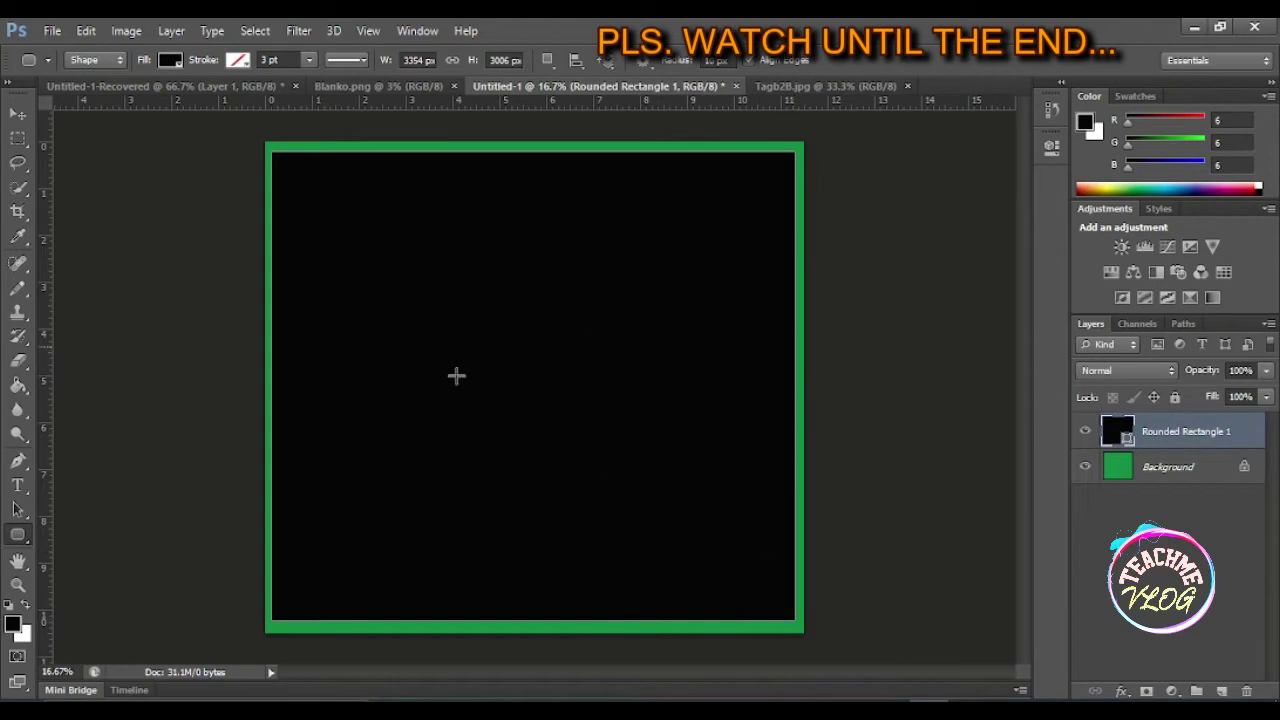
# - Free-transform the rectangle's path, stretching its top edge toward the canvas top
pyautogui.click(86, 30)
pyautogui.click(171, 360)
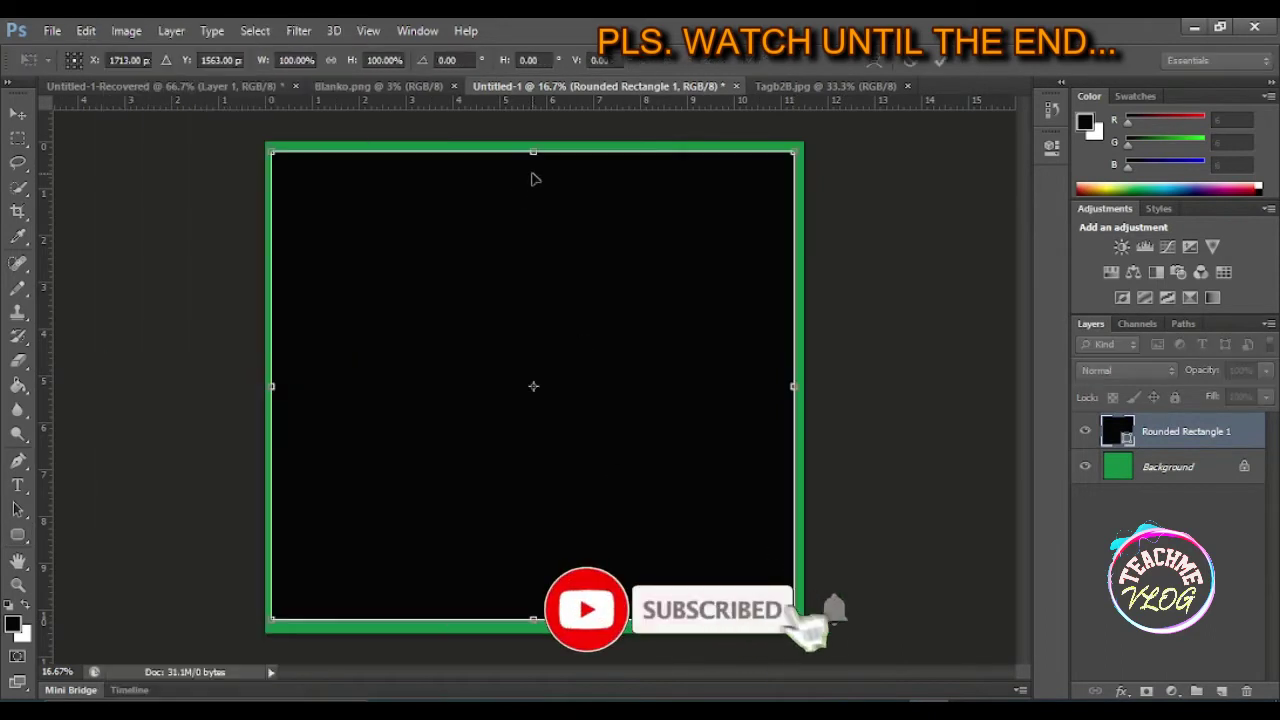
pyautogui.hotkey('ctrl', '+')
pyautogui.scroll(2, 531, 179)
pyautogui.scroll(2, 560, 210)
pyautogui.moveTo(531, 207); pyautogui.dragTo(519, 200)
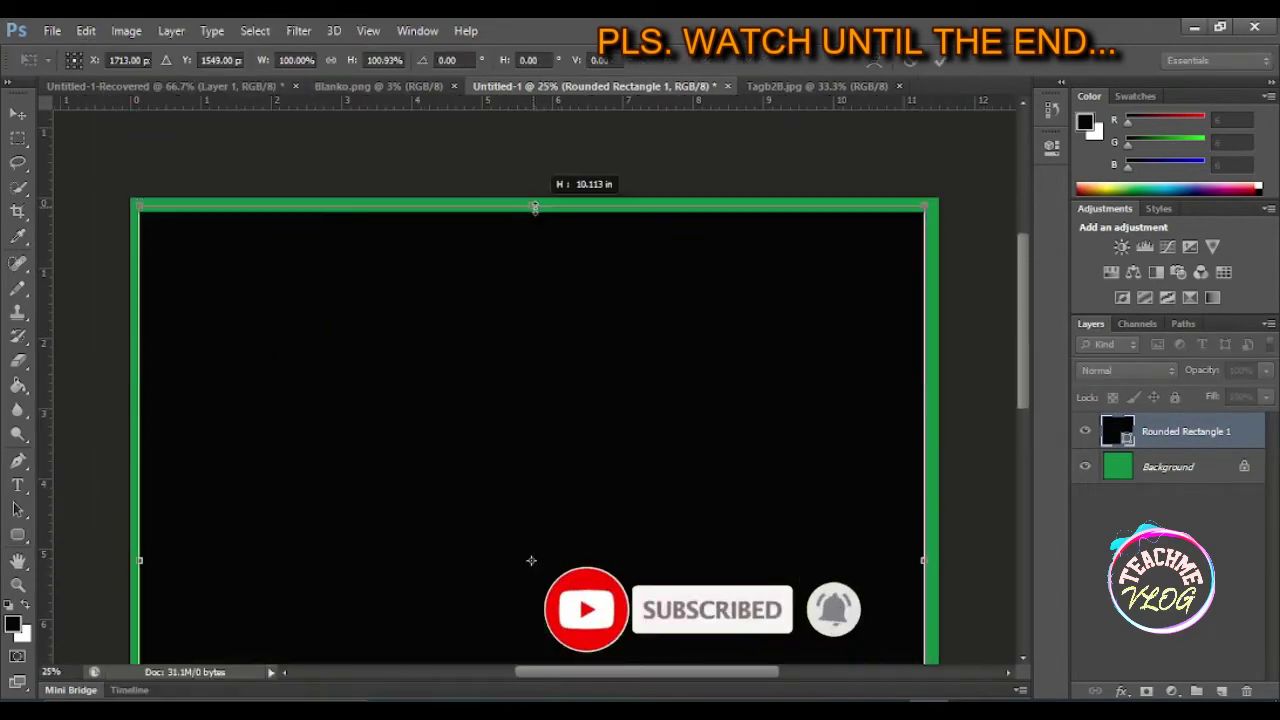
pyautogui.hotkey('ctrl', '+')
pyautogui.scroll(1, 549, 194)
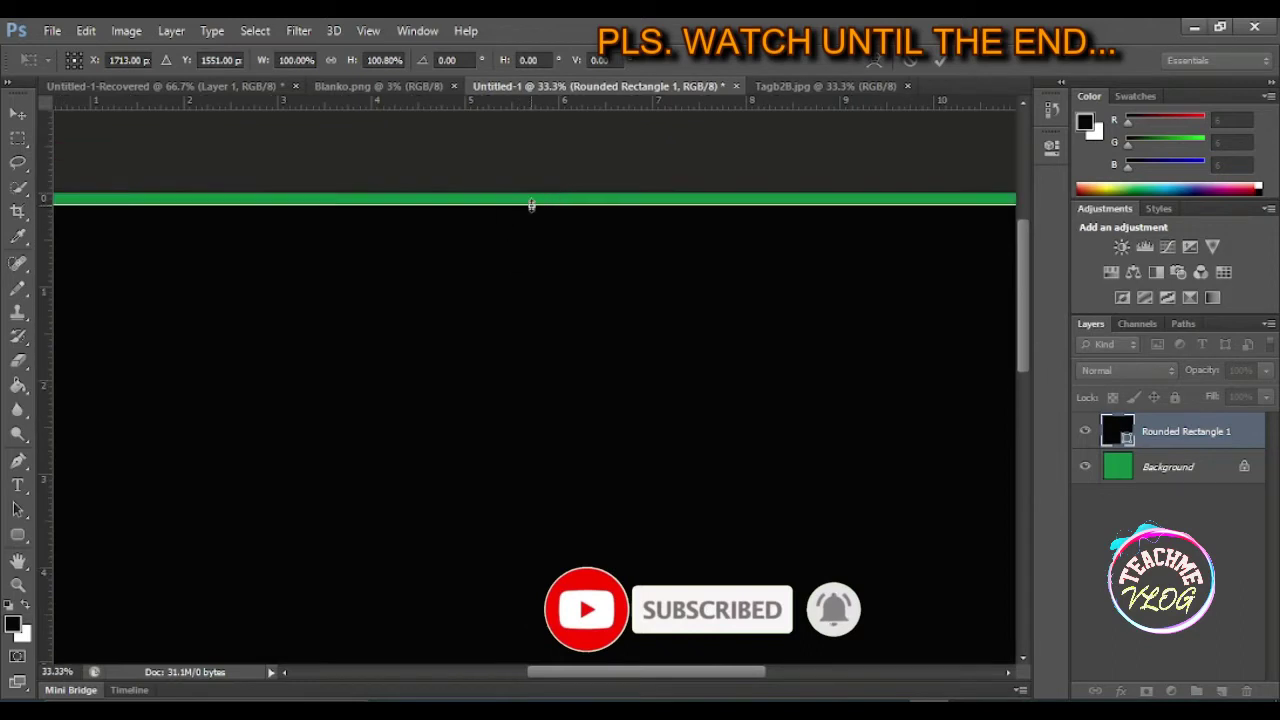
pyautogui.moveTo(531, 205); pyautogui.dragTo(527, 224)
pyautogui.hotkey('ctrl', '+')
pyautogui.scroll(2, 531, 212)
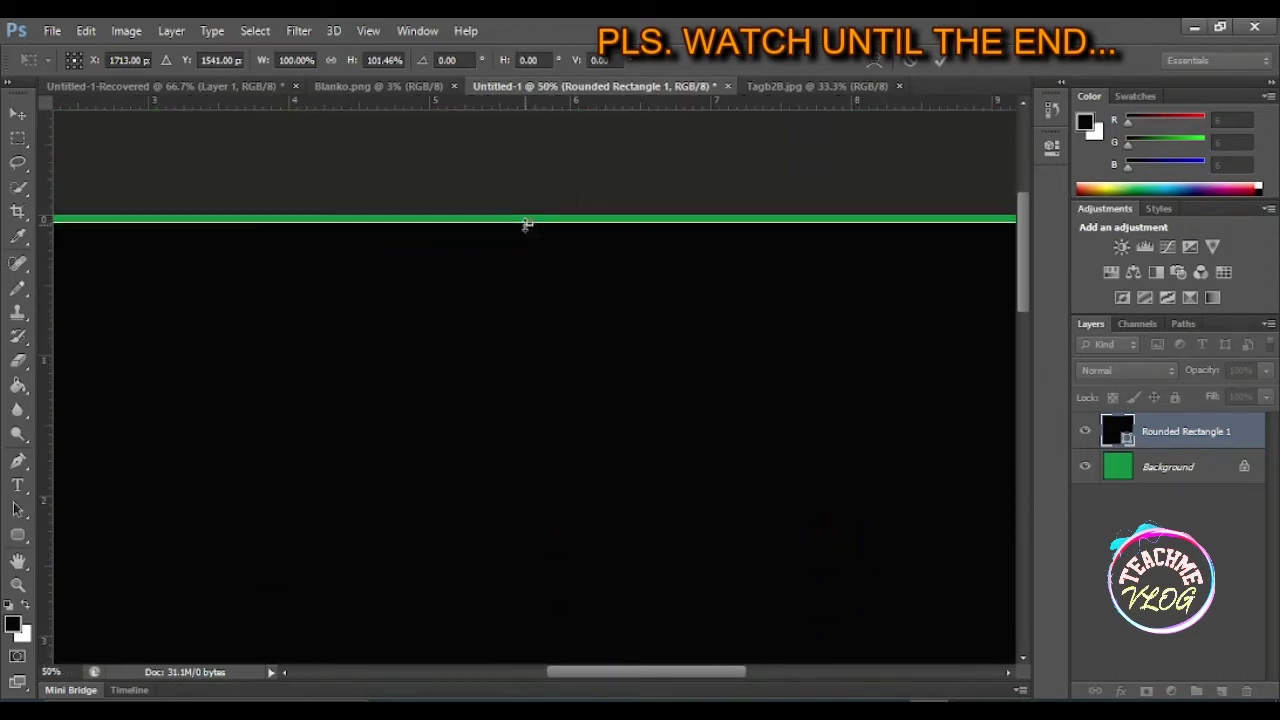
# - Stretch the rectangle's bottom and side edges near the canvas edges
pyautogui.scroll(-2, 527, 224)
pyautogui.scroll(-4, 620, 360)
pyautogui.scroll(-4, 637, 414)
pyautogui.scroll(-4, 623, 517)
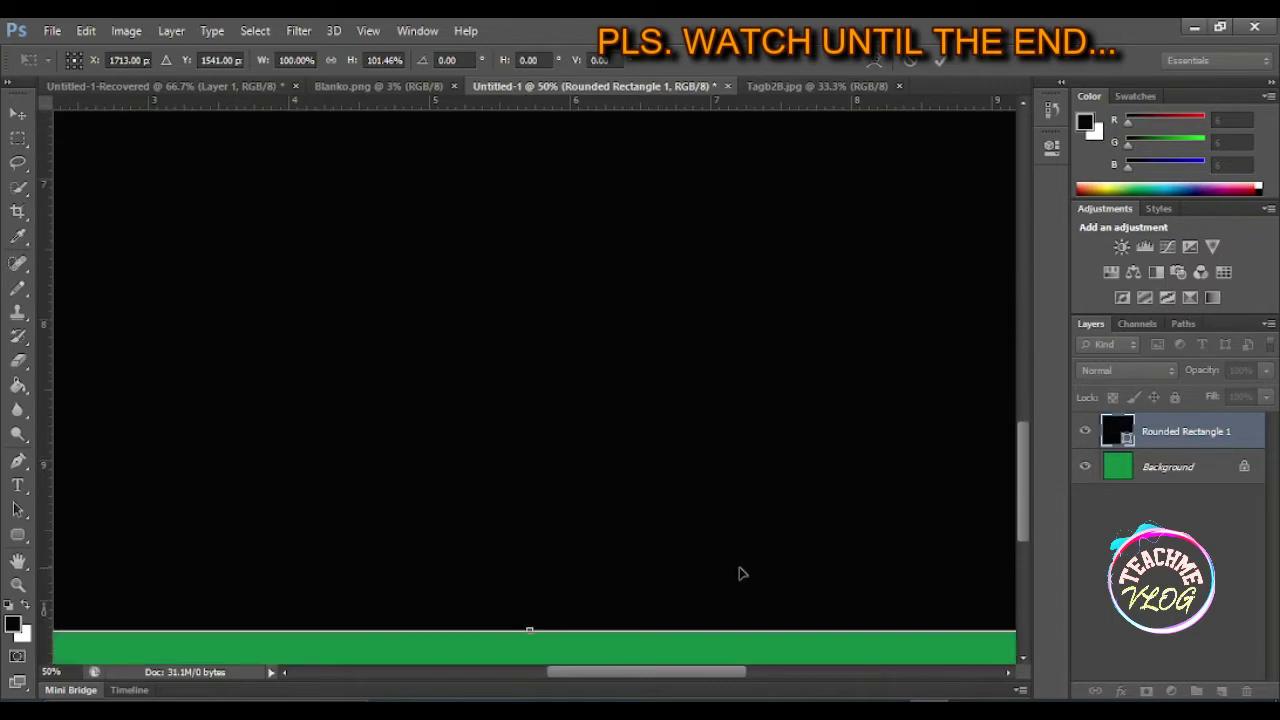
pyautogui.scroll(-2, 740, 573)
pyautogui.moveTo(529, 556); pyautogui.dragTo(543, 586)
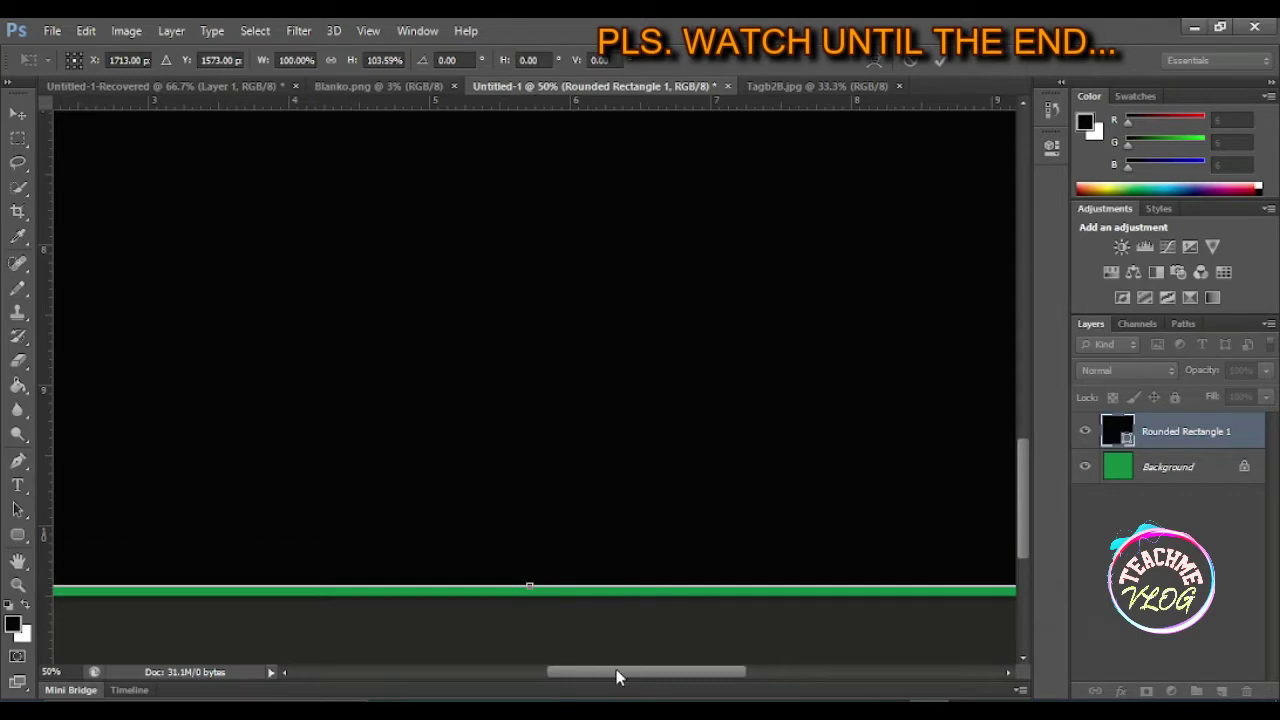
pyautogui.moveTo(620, 672); pyautogui.dragTo(817, 672)
pyautogui.scroll(2, 376, 450)
pyautogui.moveTo(372, 480); pyautogui.dragTo(394, 470)
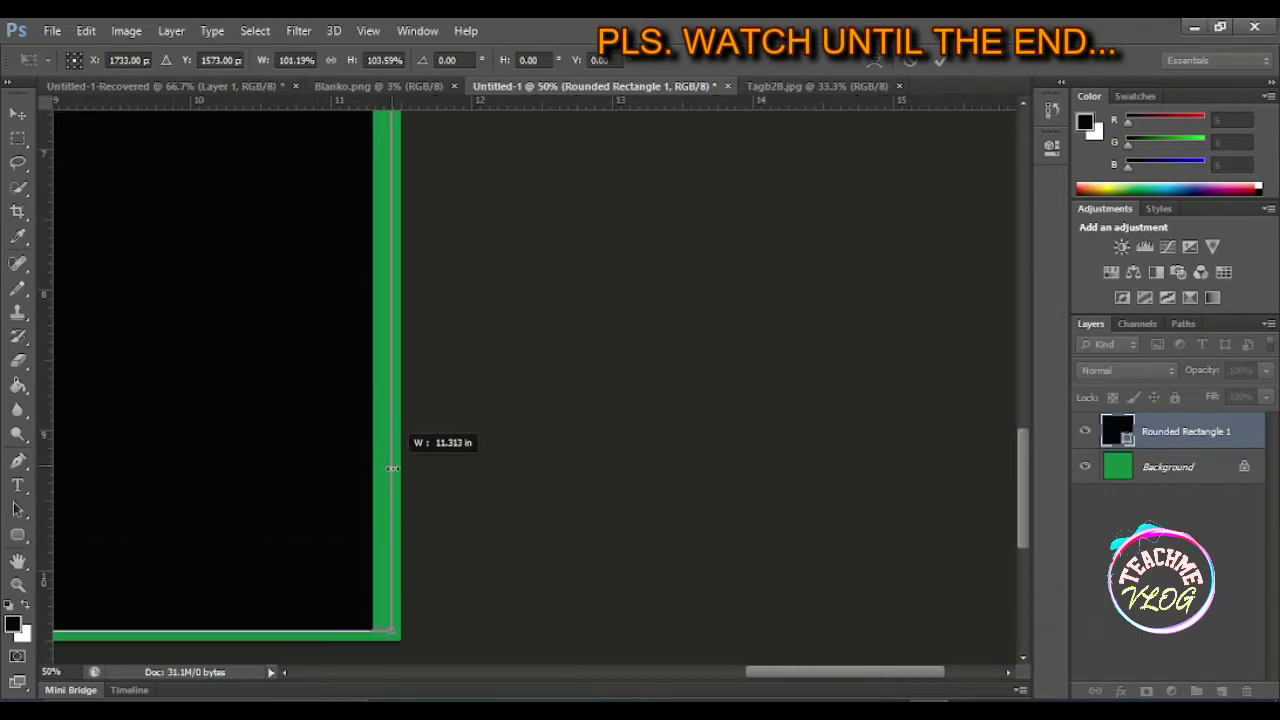
pyautogui.moveTo(844, 672); pyautogui.dragTo(458, 672)
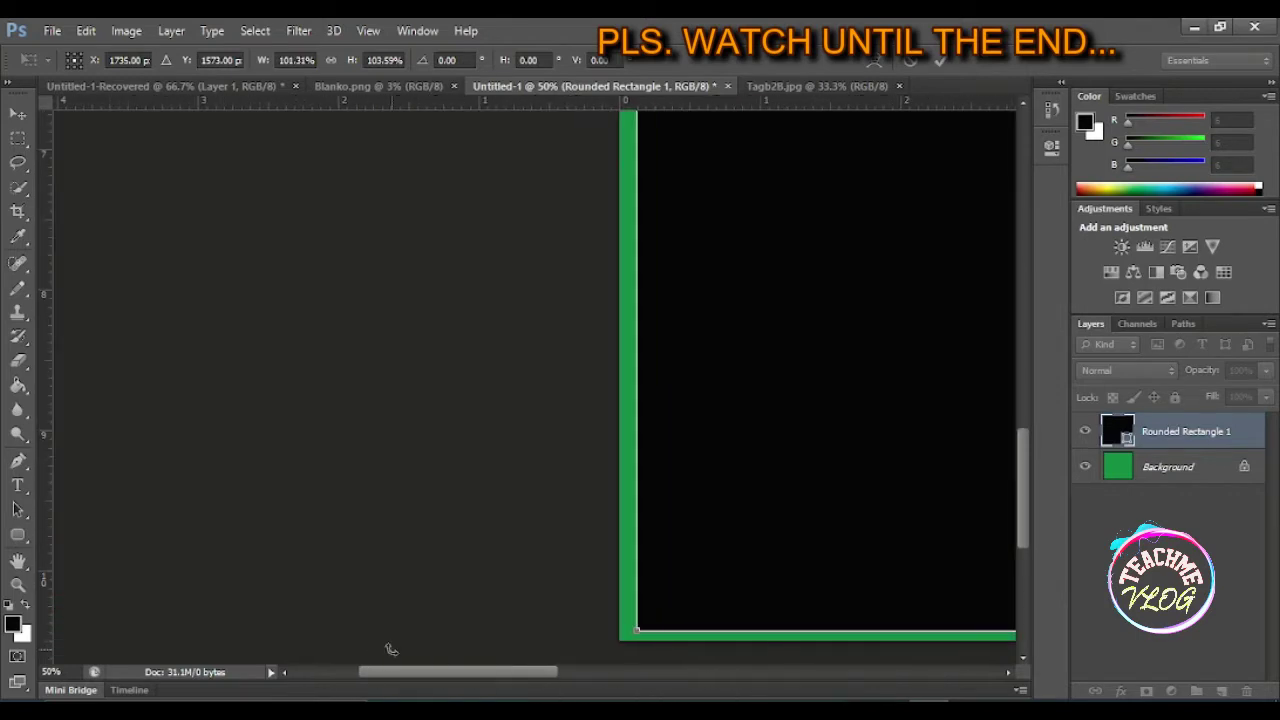
# - Pull the left edge out, commit the transform and zoom out to view the shape
pyautogui.moveTo(633, 247); pyautogui.dragTo(626, 244)
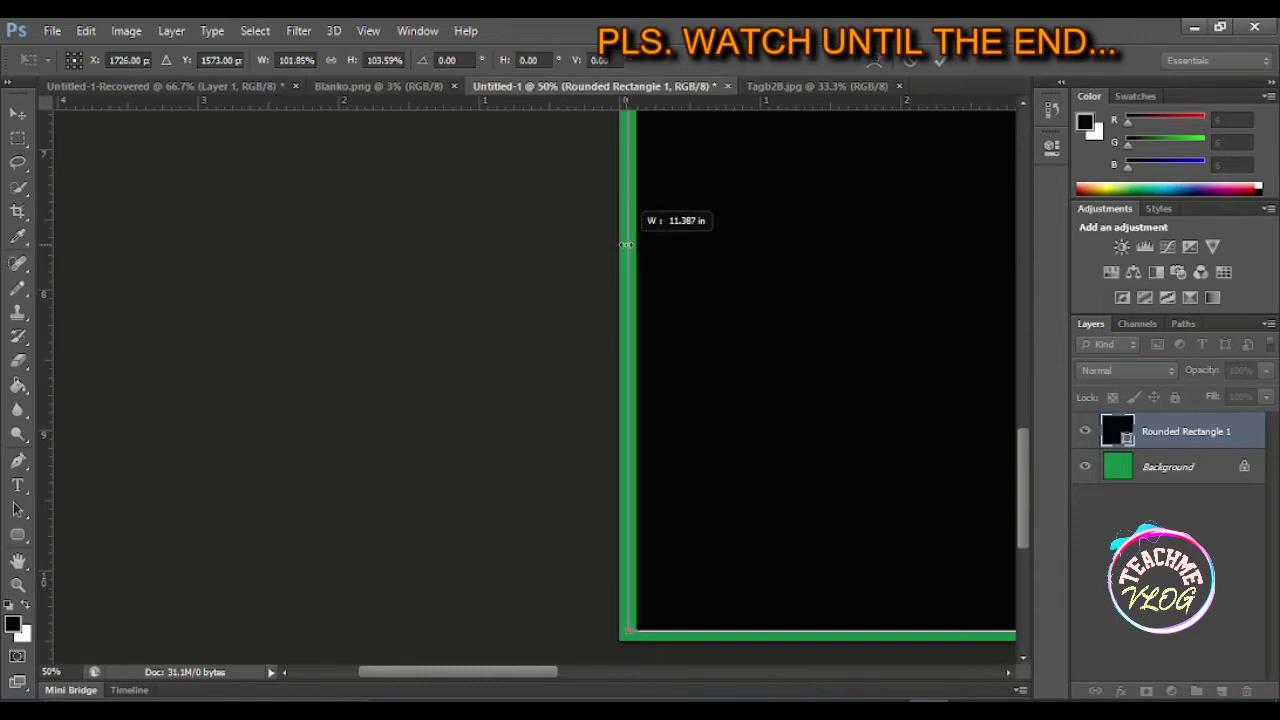
pyautogui.press('Return')
pyautogui.hotkey('ctrl', '-')
pyautogui.hotkey('ctrl', '-')
pyautogui.hotkey('ctrl', '-')
pyautogui.hotkey('ctrl', '-')
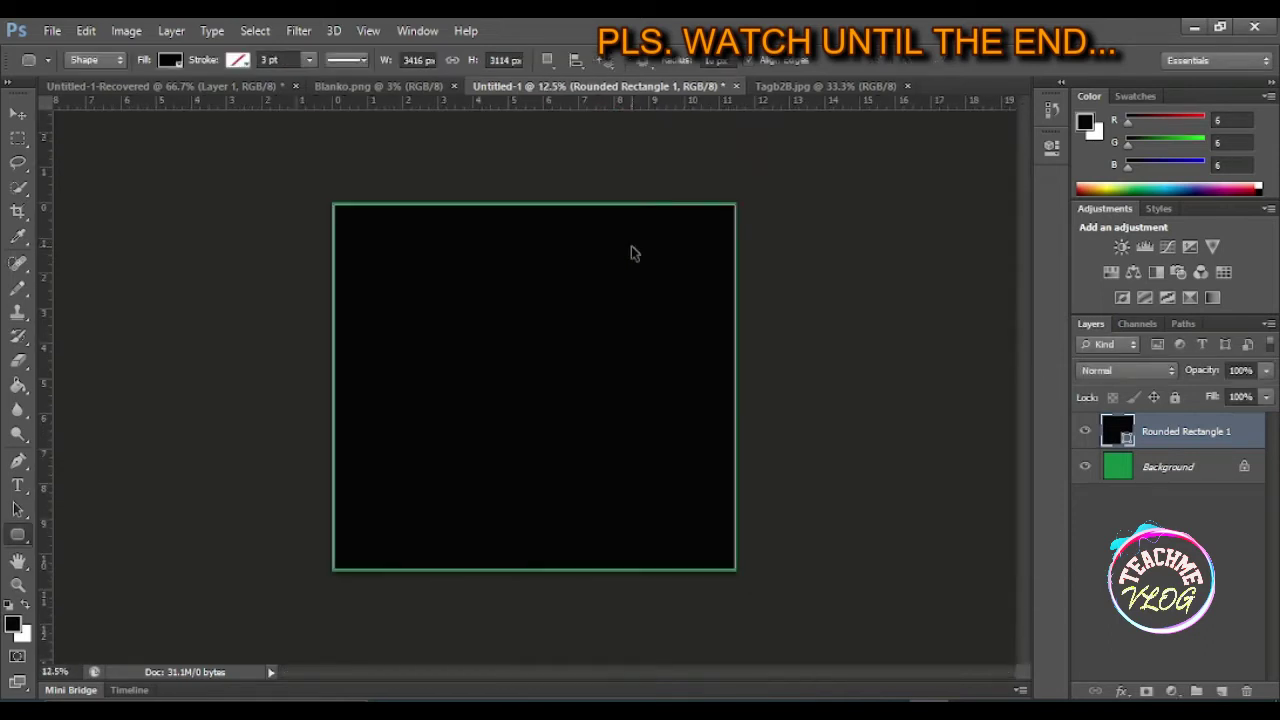
pyautogui.hotkey('ctrl', '+')
pyautogui.hotkey('ctrl', '+')
pyautogui.hotkey('ctrl', '-')
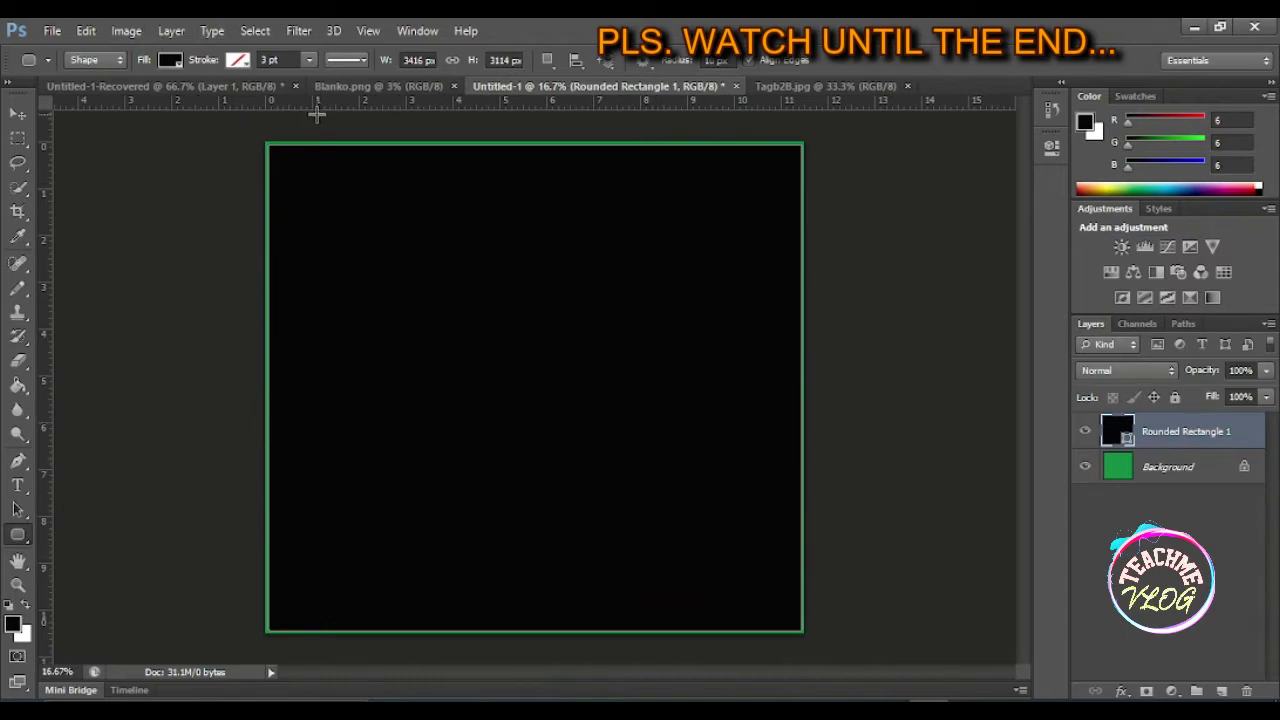
# - Save the design as JPEG '10x11' in the trikes folder at Maximum quality 10
pyautogui.click(52, 30)
pyautogui.click(128, 256)
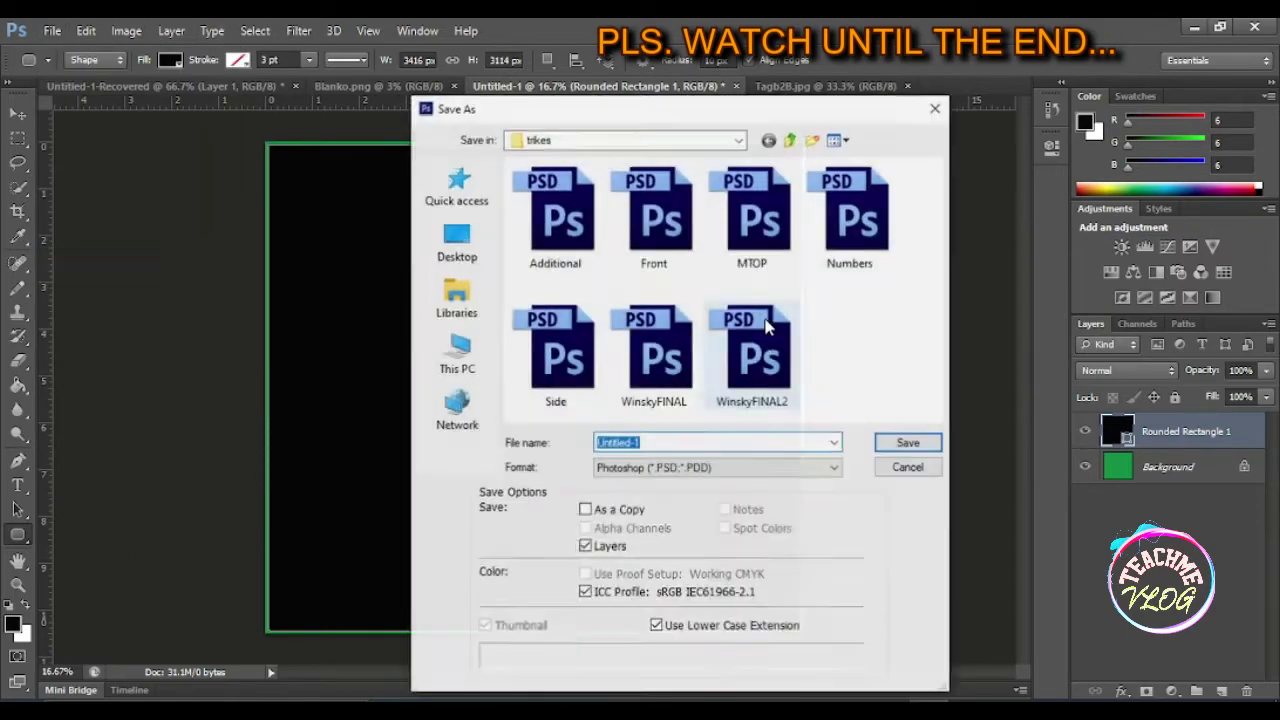
pyautogui.click(820, 468)
pyautogui.click(655, 305)
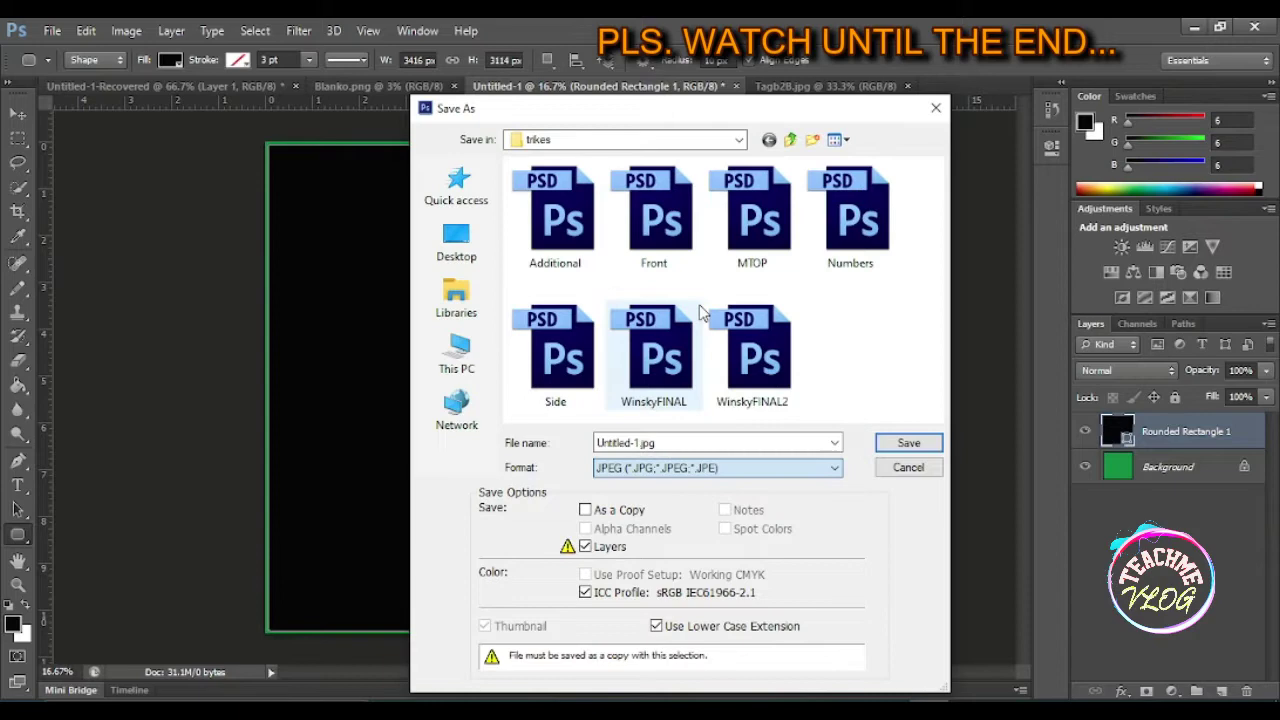
pyautogui.doubleClick(677, 442)
pyautogui.write('10x')
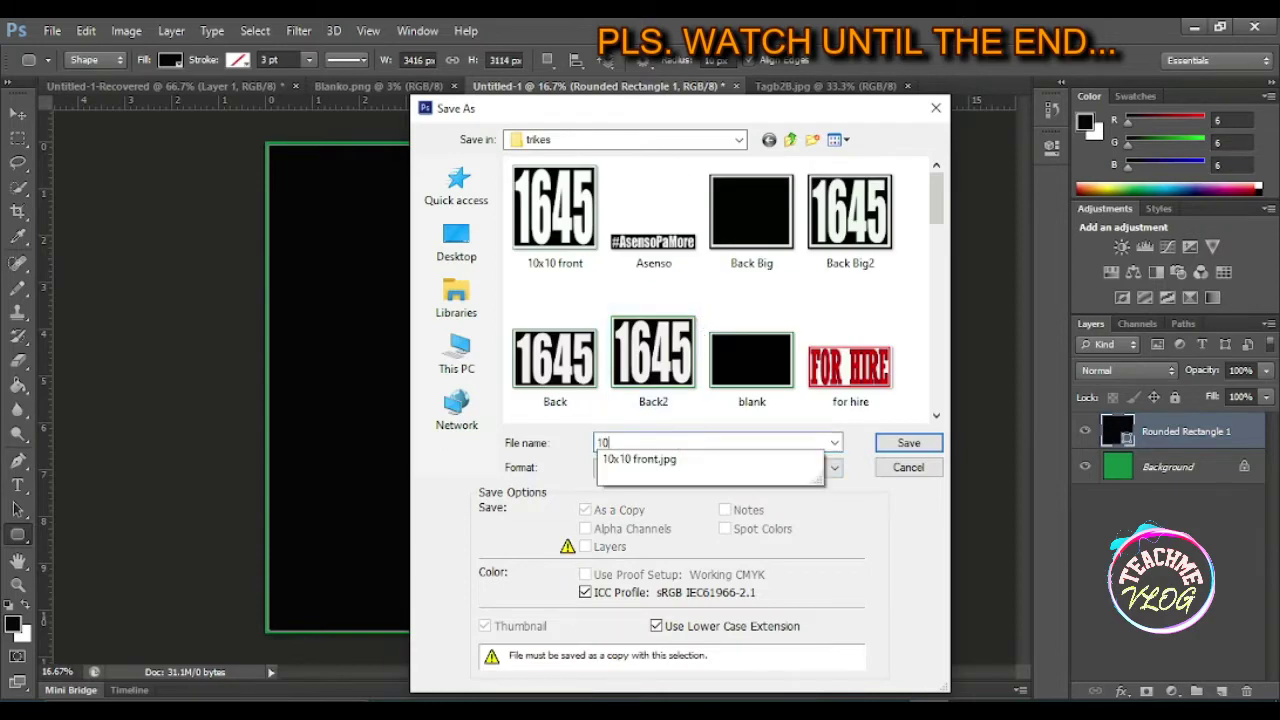
pyautogui.write('11 side')
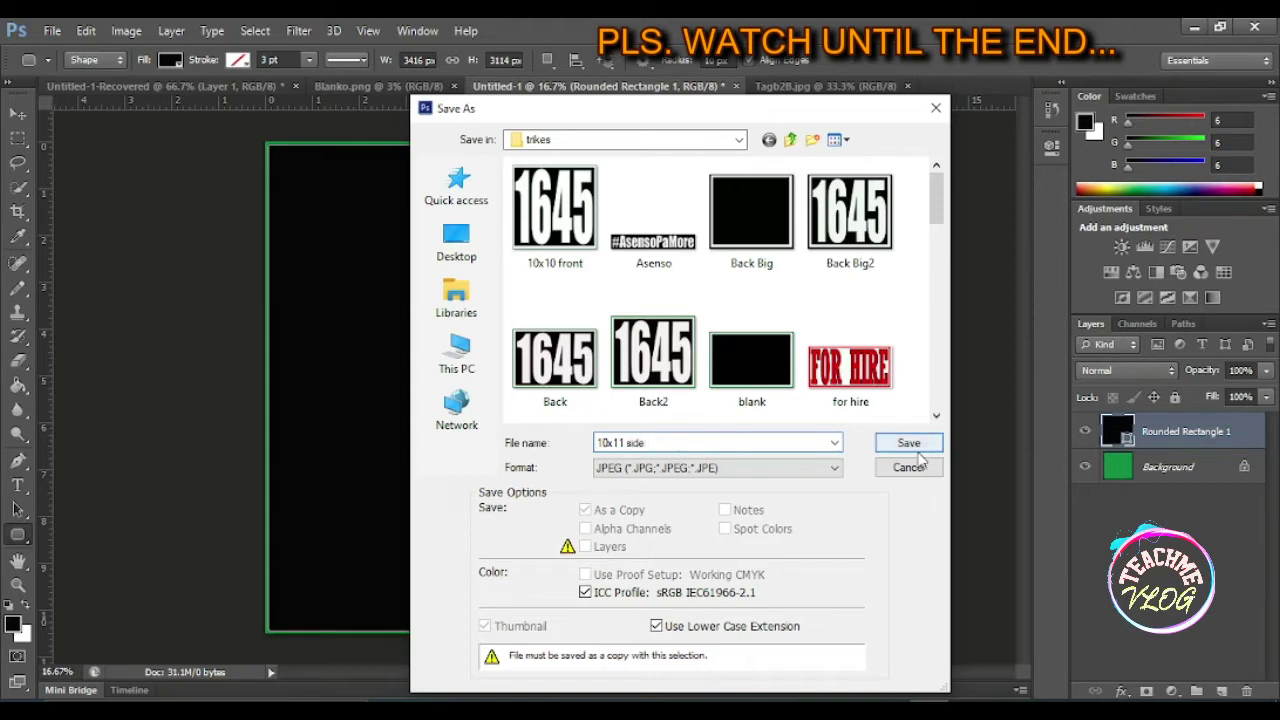
pyautogui.click(908, 442)
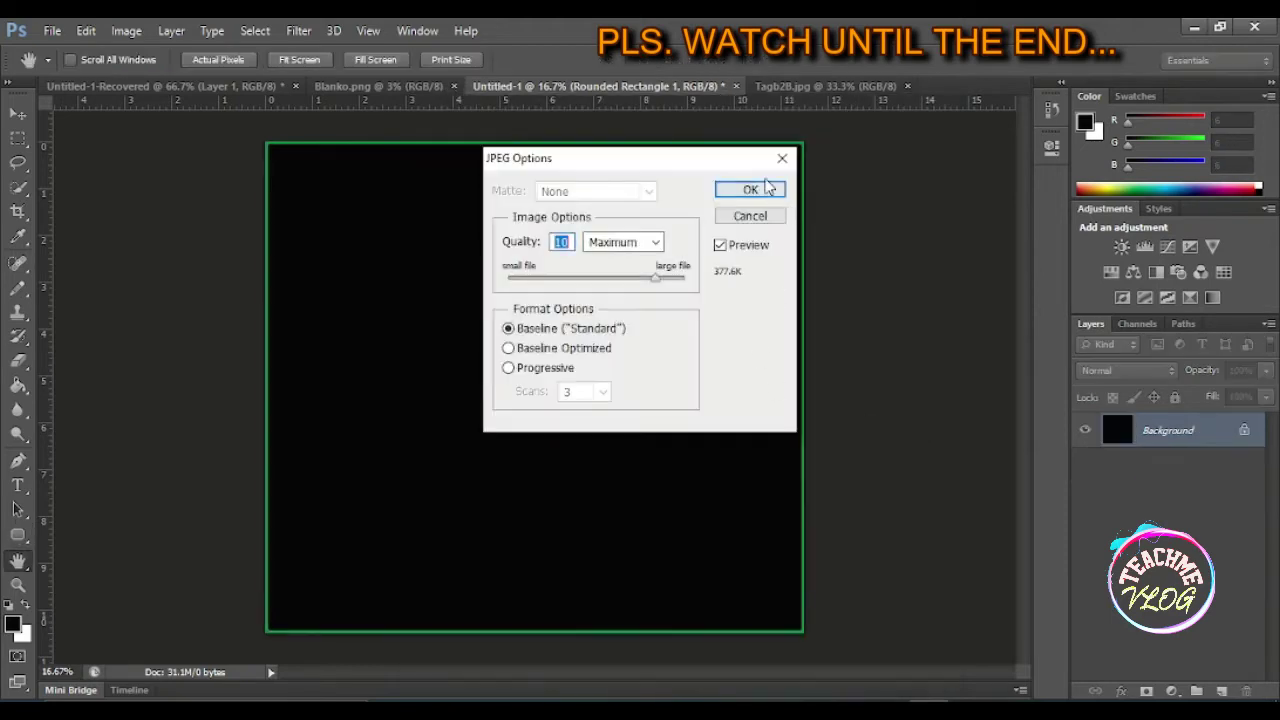
pyautogui.click(746, 190)
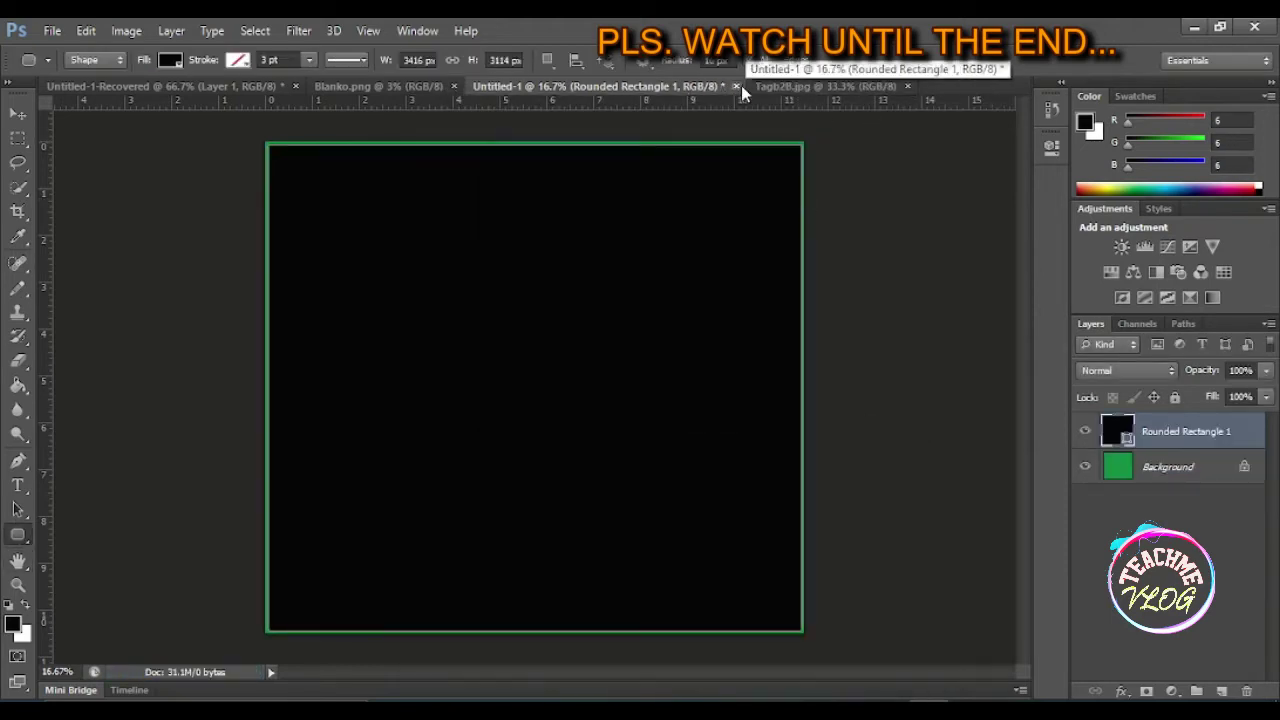
# - Close Untitled-1 without saving and open 10x11 side.jpg from the trikes folder
pyautogui.click(736, 86)
pyautogui.click(663, 299)
pyautogui.click(52, 30)
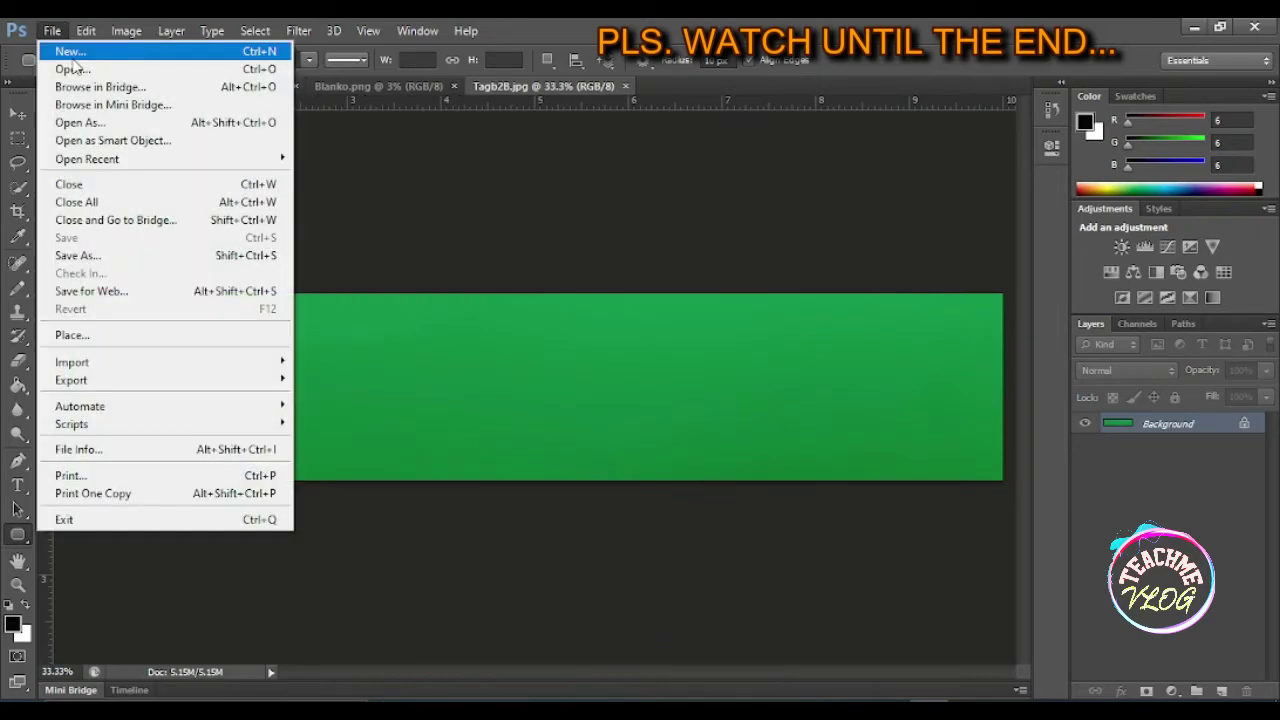
pyautogui.click(60, 68)
pyautogui.scroll(-5, 700, 420)
pyautogui.click(760, 520)
pyautogui.press('Home')
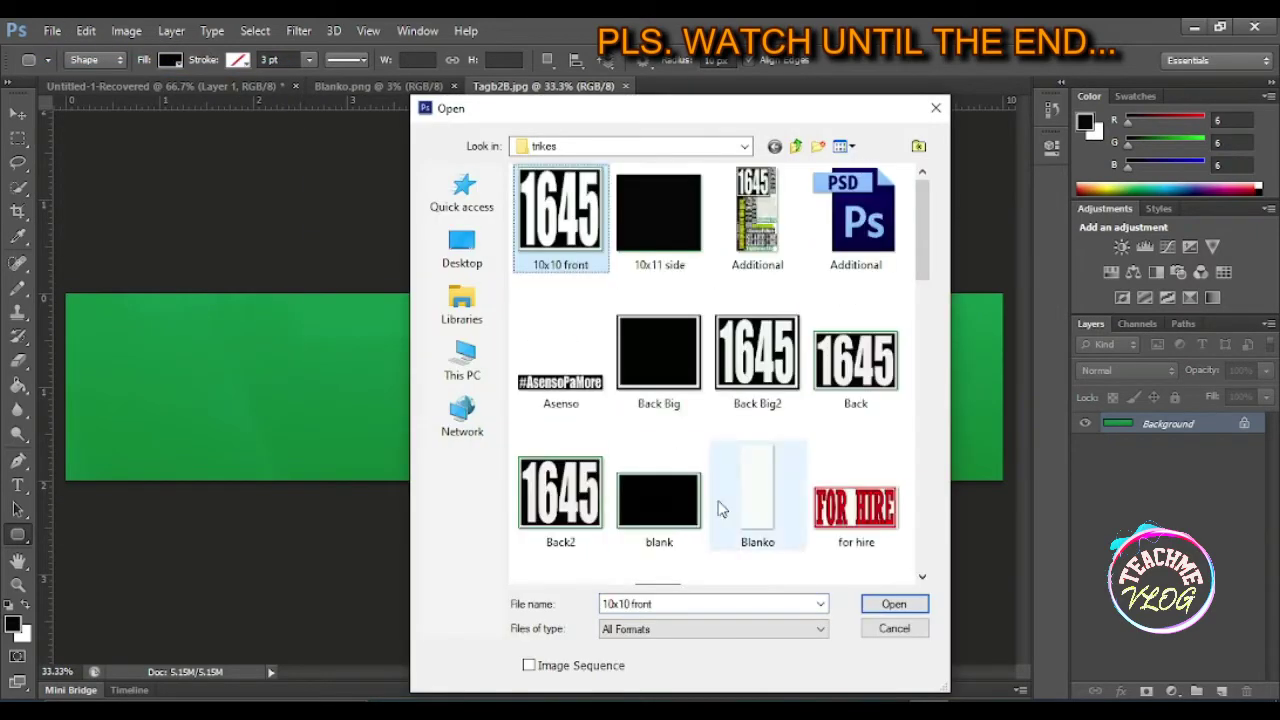
pyautogui.click(659, 220)
pyautogui.click(894, 604)
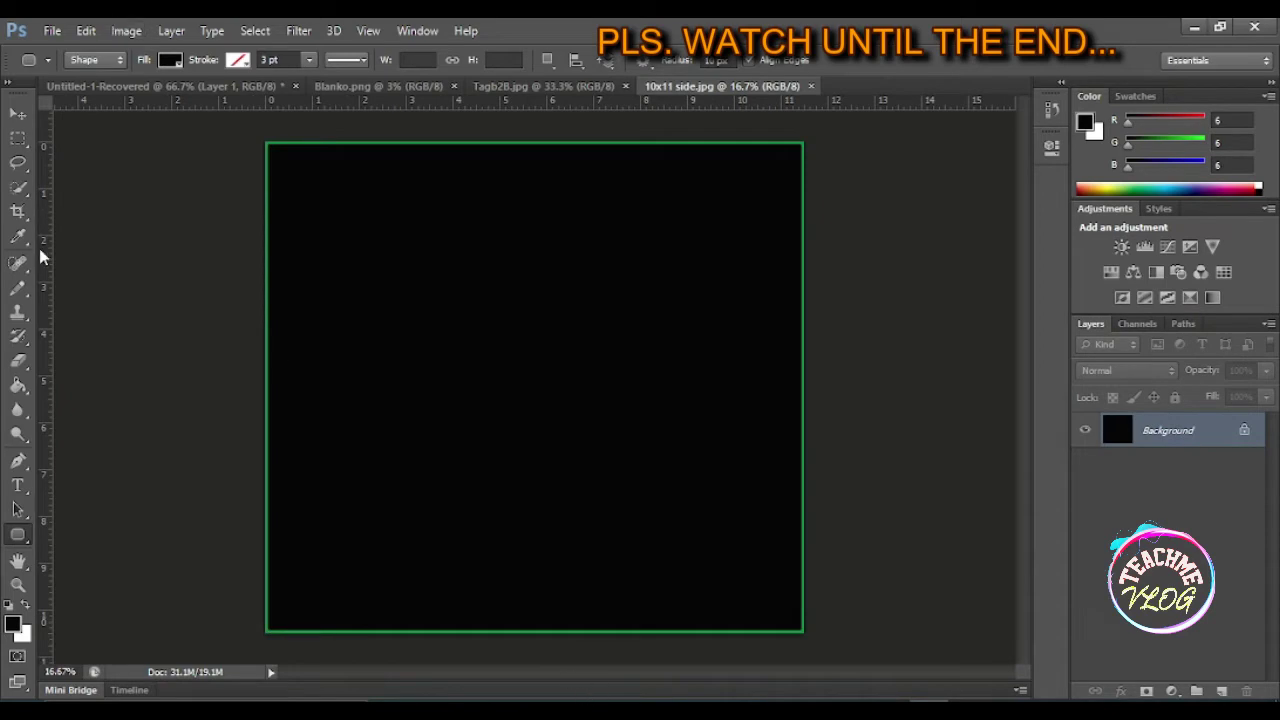
# - Cancel a second Open dialog and make white the foreground colour
pyautogui.click(52, 30)
pyautogui.click(80, 72)
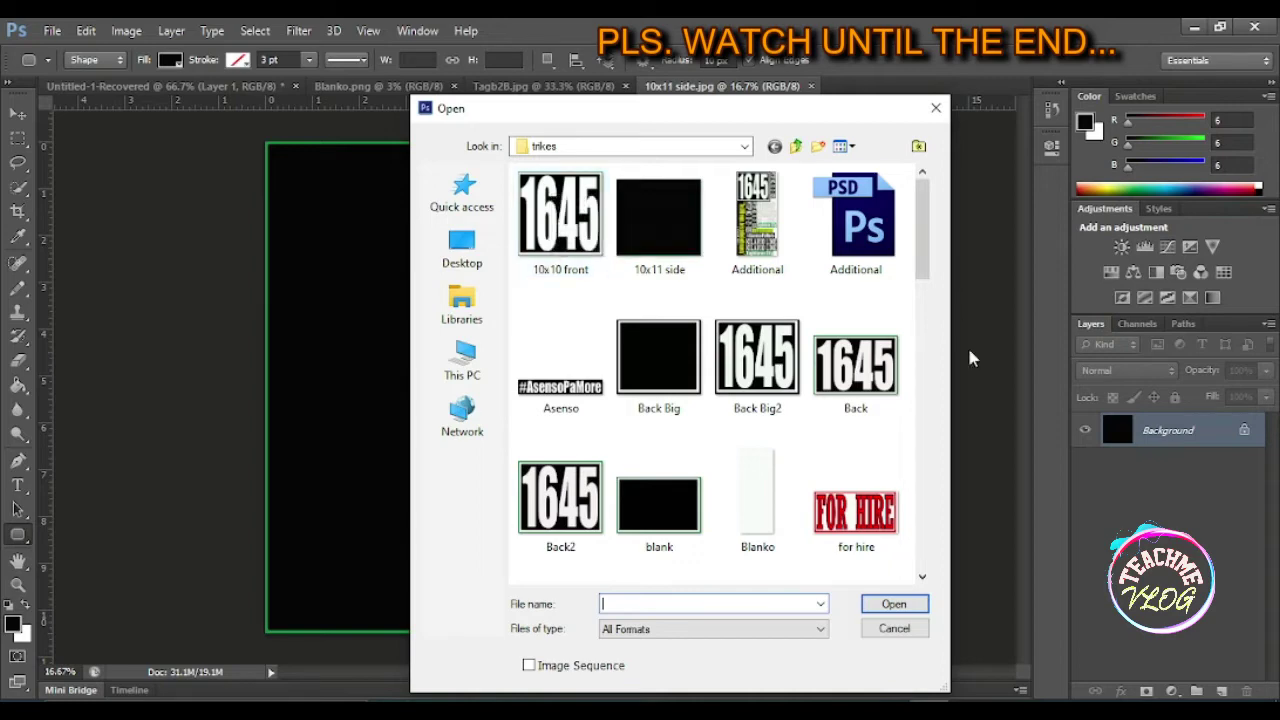
pyautogui.click(900, 630)
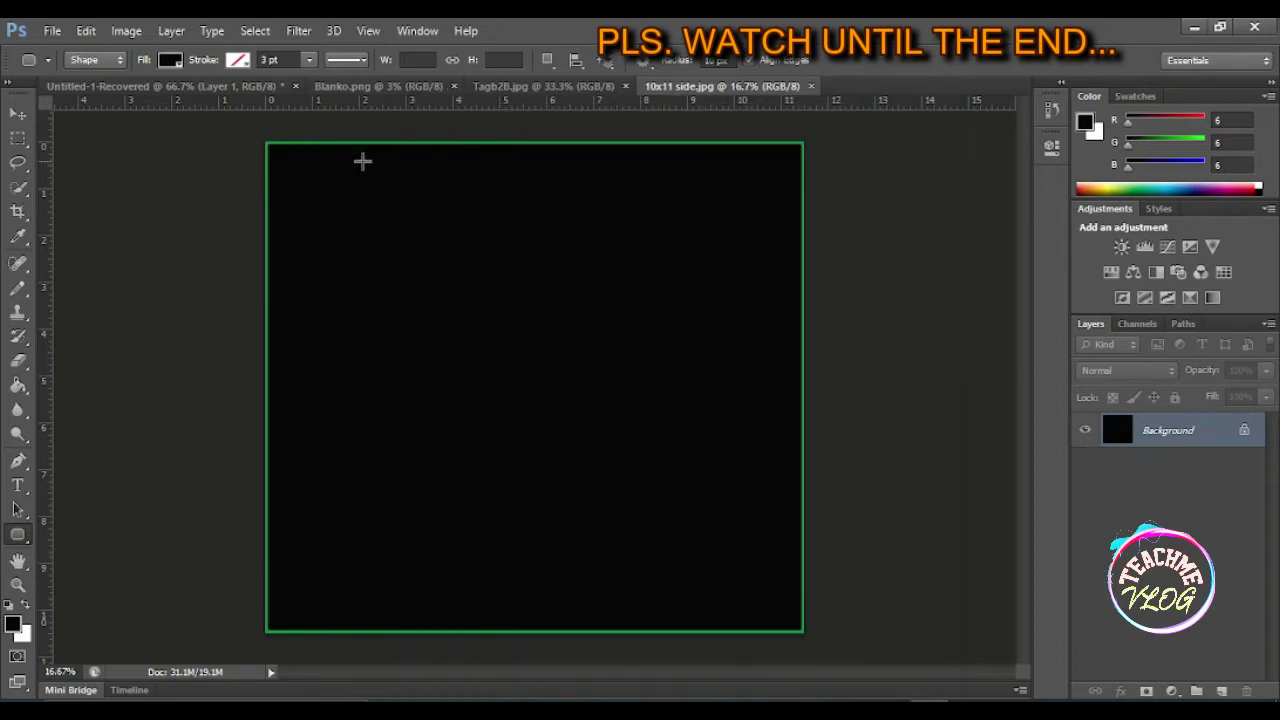
pyautogui.click(33, 608)
# - Zoom into the white rounded rectangle and start a Free Transform Path, nudging its left edge
pyautogui.hotkey('ctrl', '+')
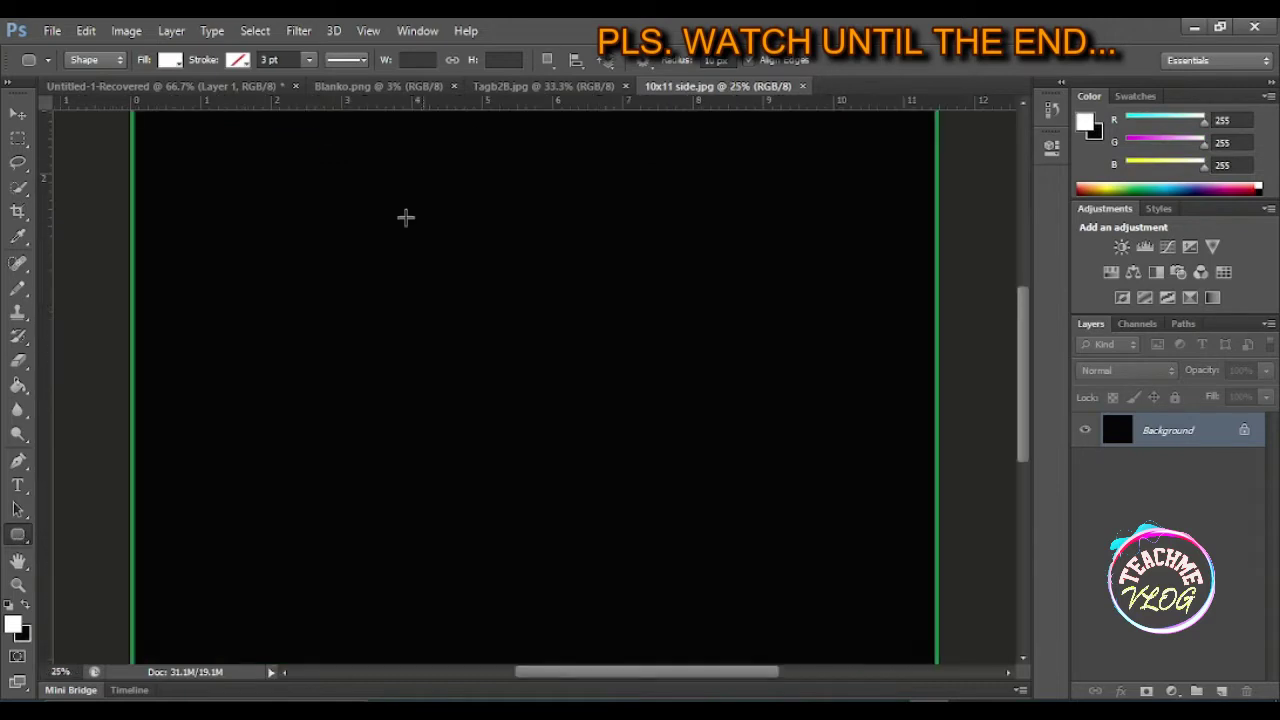
pyautogui.scroll(3, 300, 217)
pyautogui.moveTo(136, 187); pyautogui.dragTo(932, 562)
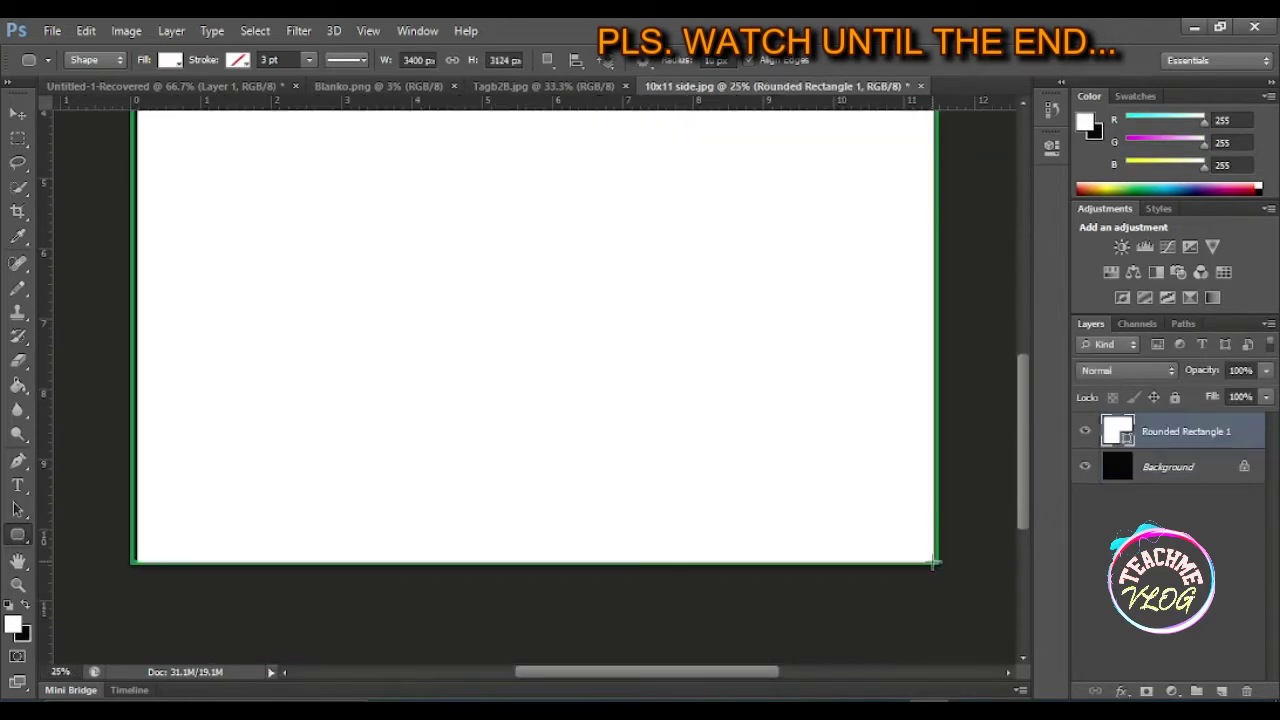
pyautogui.scroll(2, 434, 303)
pyautogui.scroll(2, 436, 287)
pyautogui.hotkey('ctrl', '+')
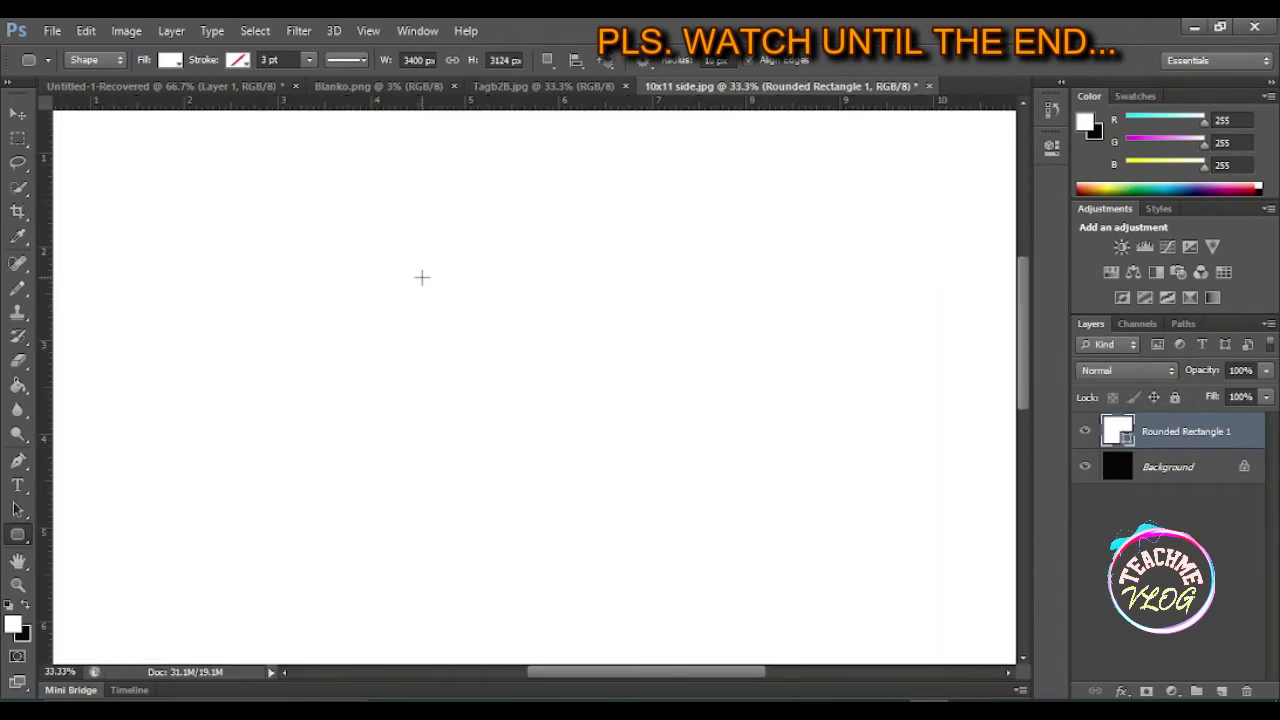
pyautogui.scroll(2, 525, 260)
pyautogui.moveTo(561, 678); pyautogui.dragTo(483, 678)
pyautogui.scroll(-3, 386, 591)
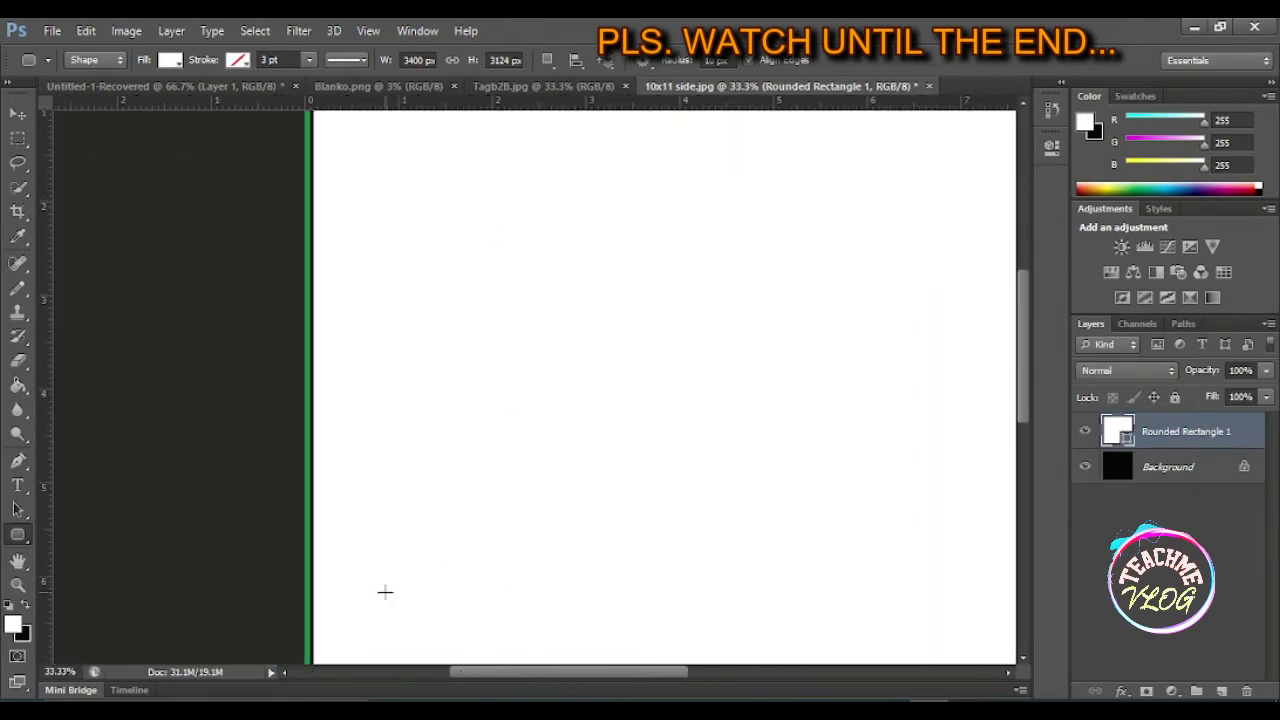
pyautogui.scroll(-3, 329, 549)
pyautogui.scroll(-3, 311, 372)
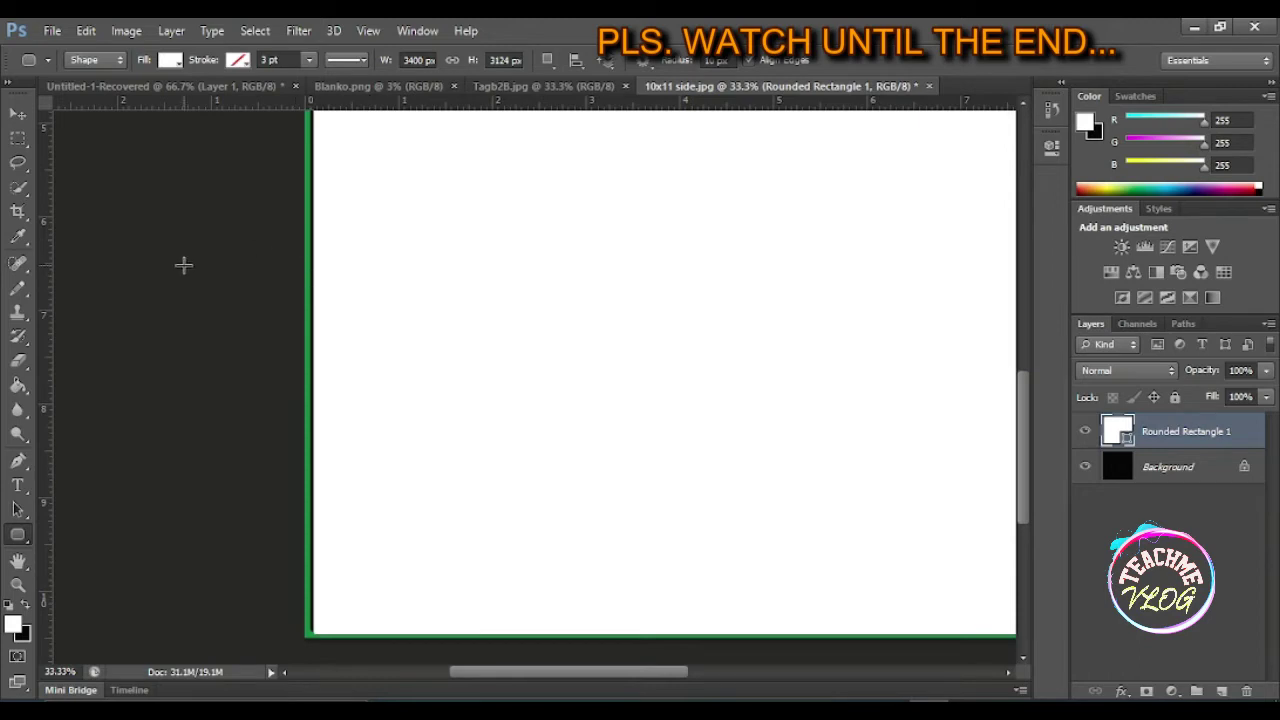
pyautogui.click(86, 30)
pyautogui.click(180, 360)
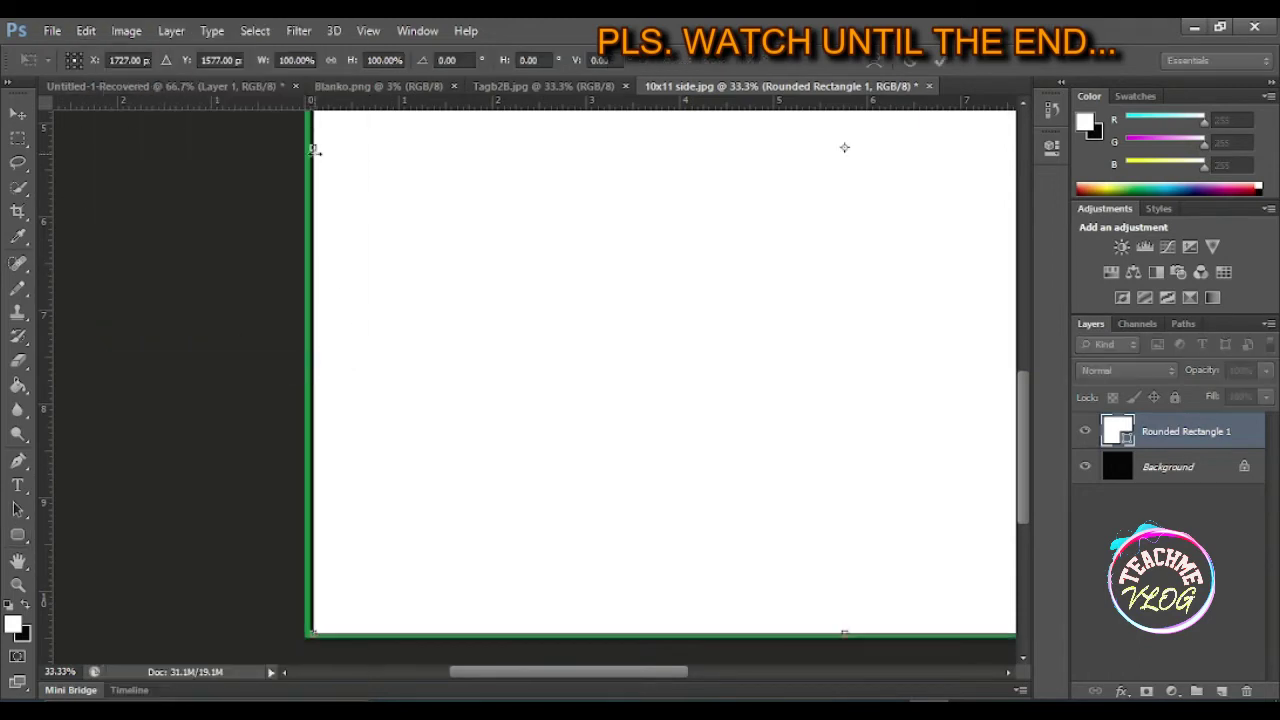
pyautogui.moveTo(313, 150); pyautogui.dragTo(310, 150)
# - Pull the rectangle's left edge out toward the canvas edge and fine-tune it
pyautogui.hotkey('ctrl', '-')
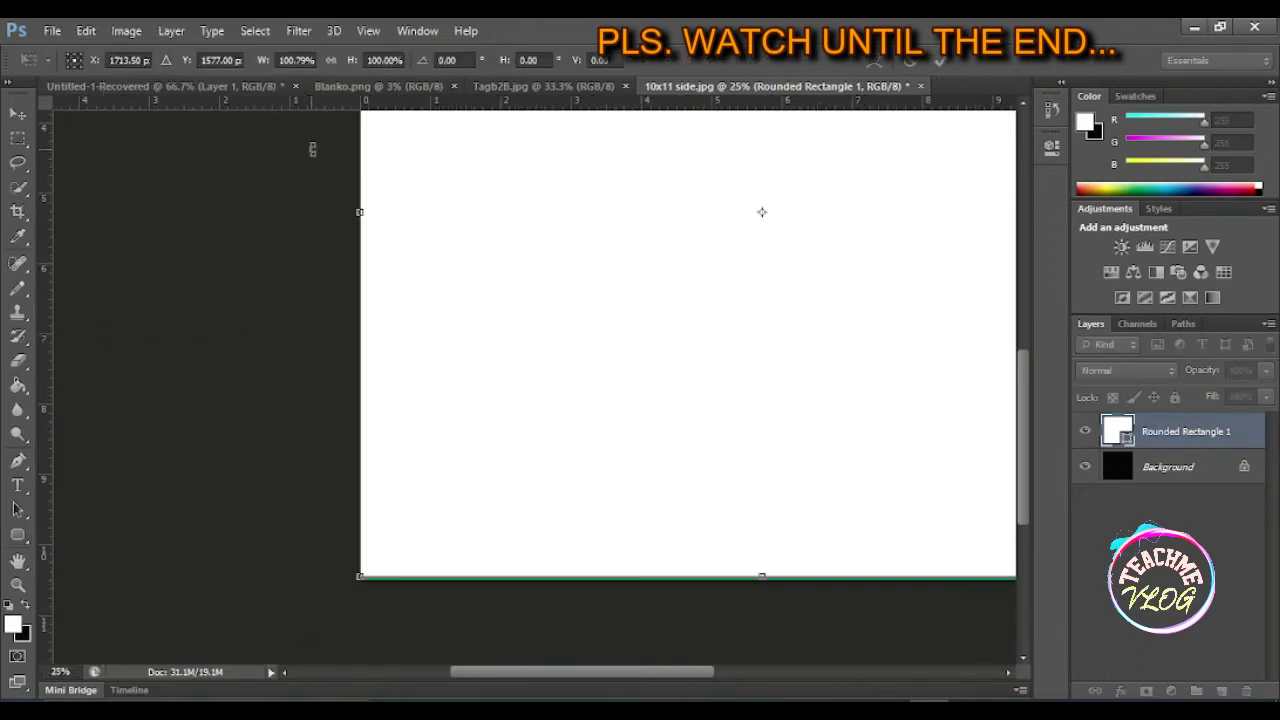
pyautogui.hotkey('ctrl', '+')
pyautogui.hotkey('ctrl', '+')
pyautogui.moveTo(177, 214); pyautogui.dragTo(163, 216)
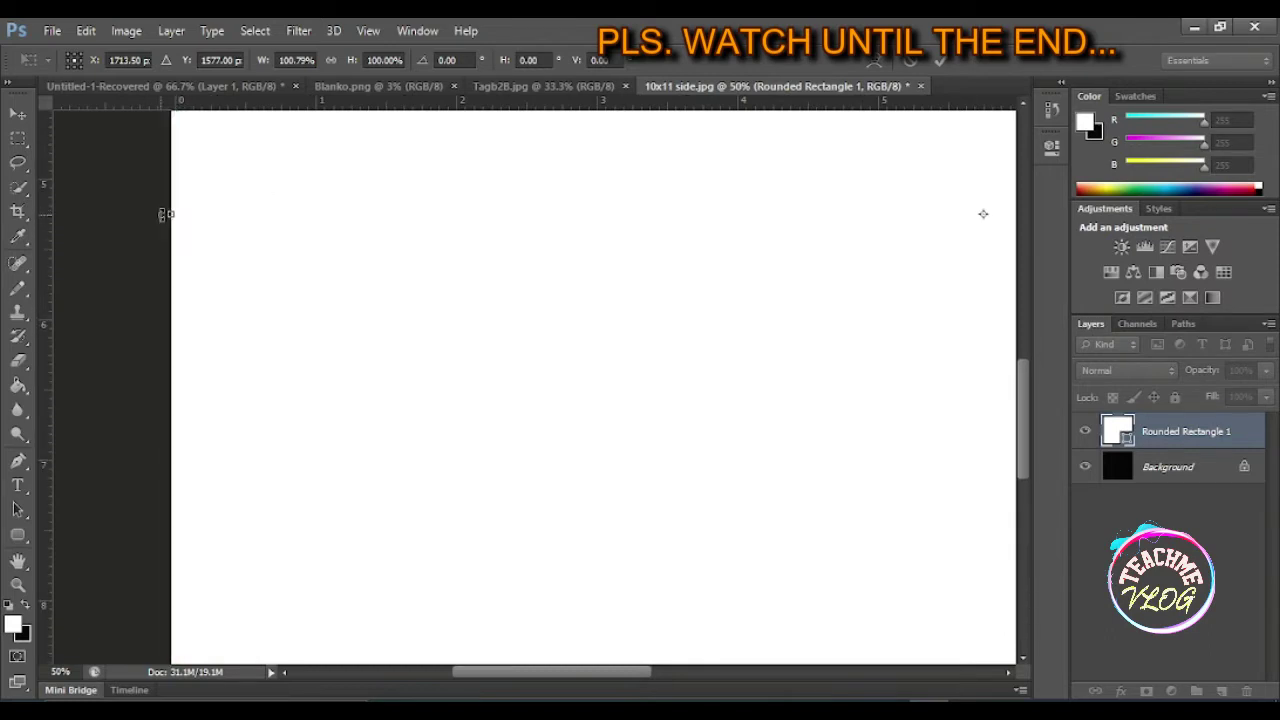
pyautogui.hotkey('ctrl', '+')
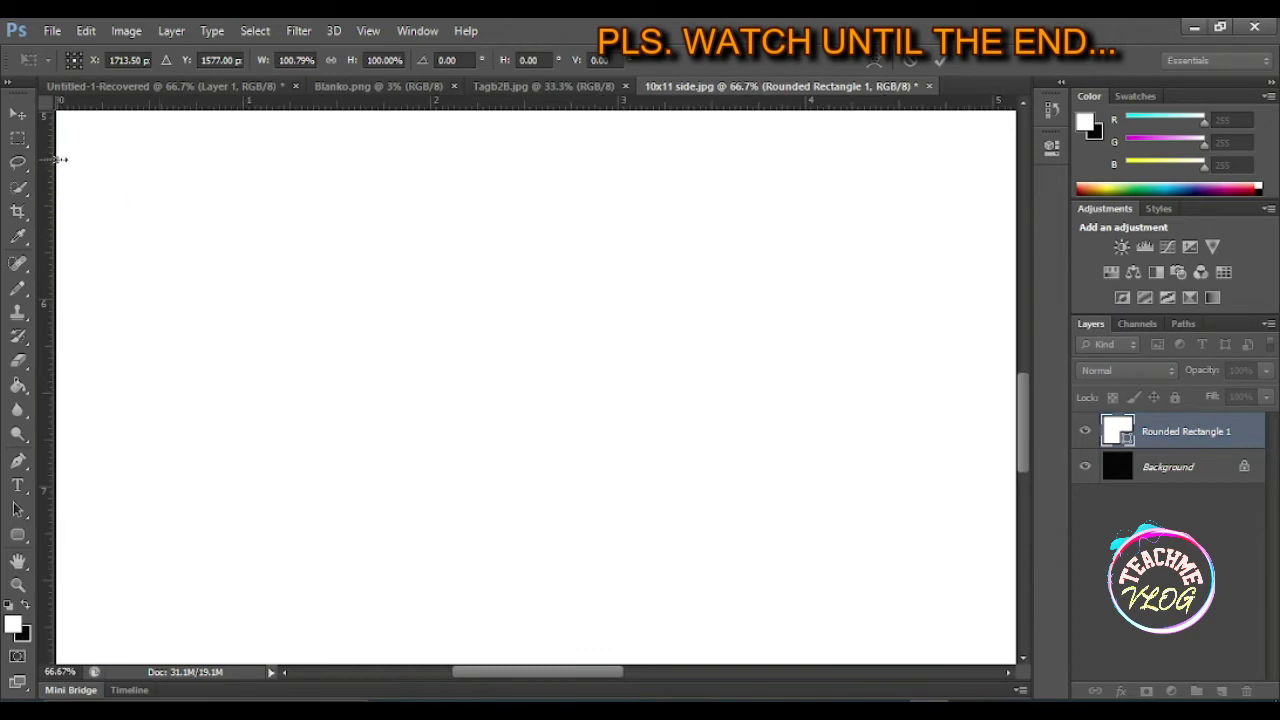
pyautogui.moveTo(58, 159); pyautogui.dragTo(64, 159)
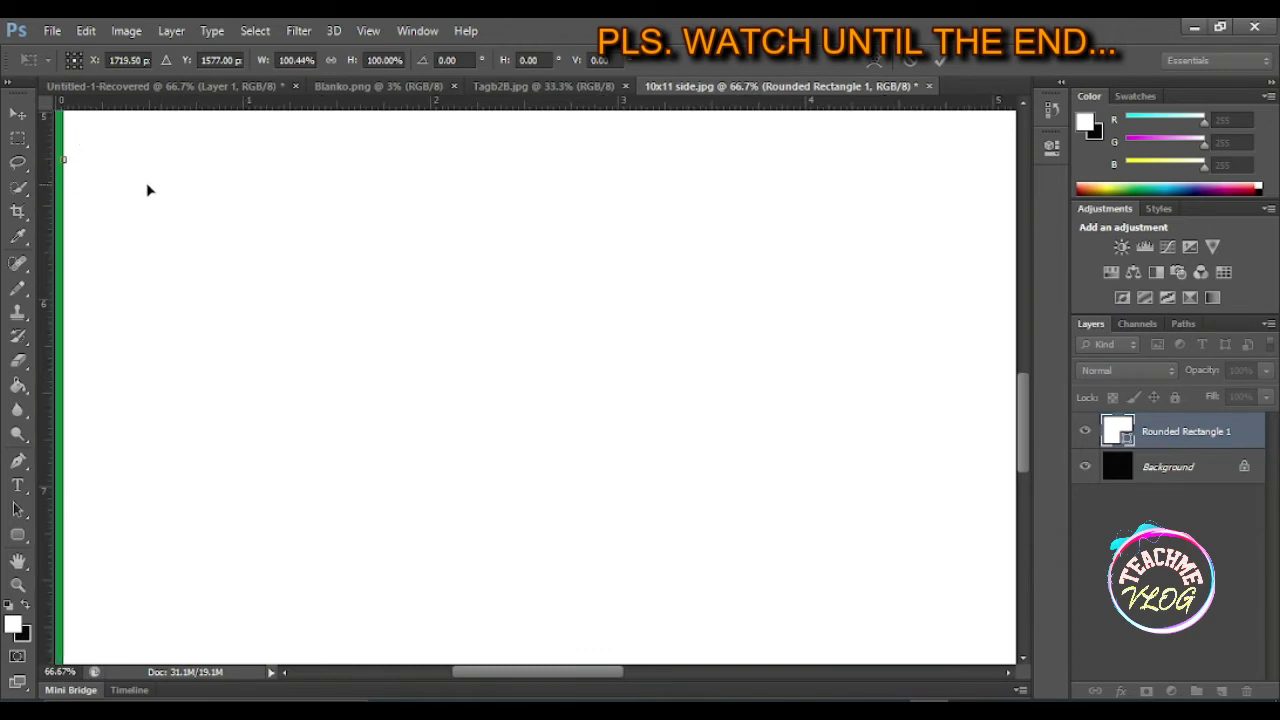
pyautogui.hotkey('ctrl', '-')
pyautogui.hotkey('ctrl', '-')
pyautogui.hotkey('ctrl', '-')
# - Commit the left-edge change, zoom to 100% and start another Free Transform Path
pyautogui.press('Return')
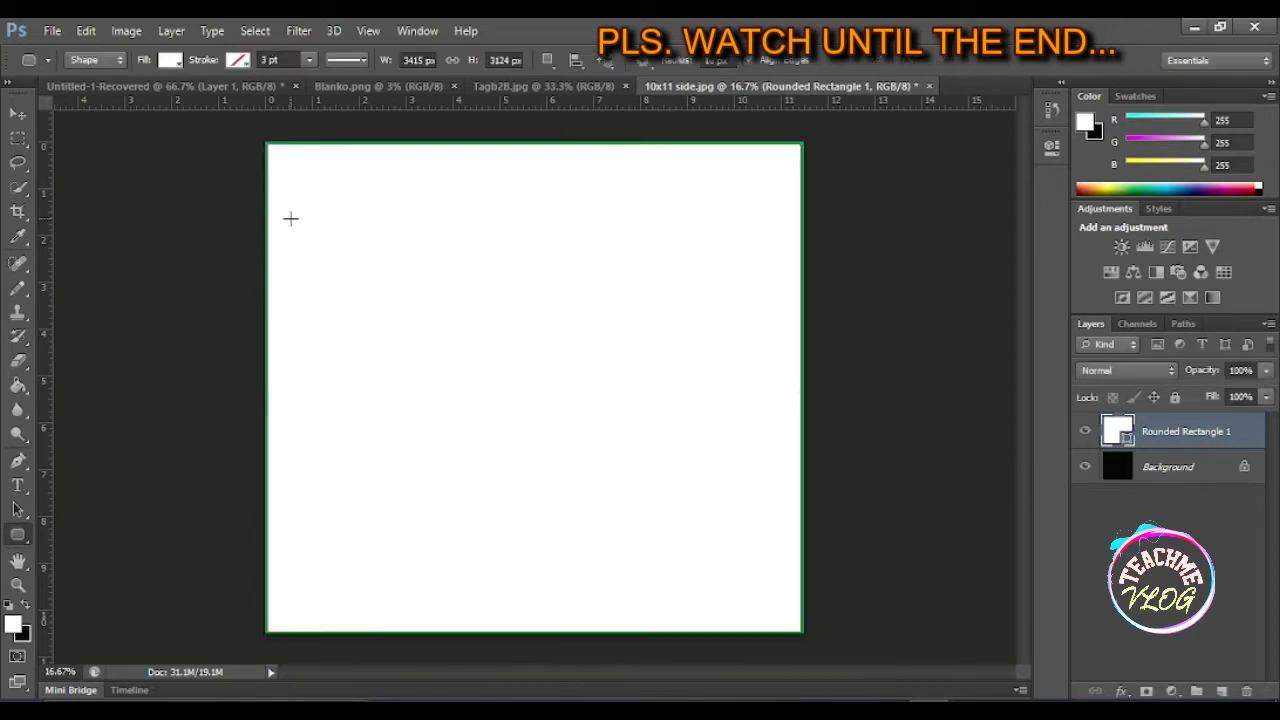
pyautogui.hotkey('ctrl', '+')
pyautogui.hotkey('ctrl', '+')
pyautogui.scroll(-3, 523, 580)
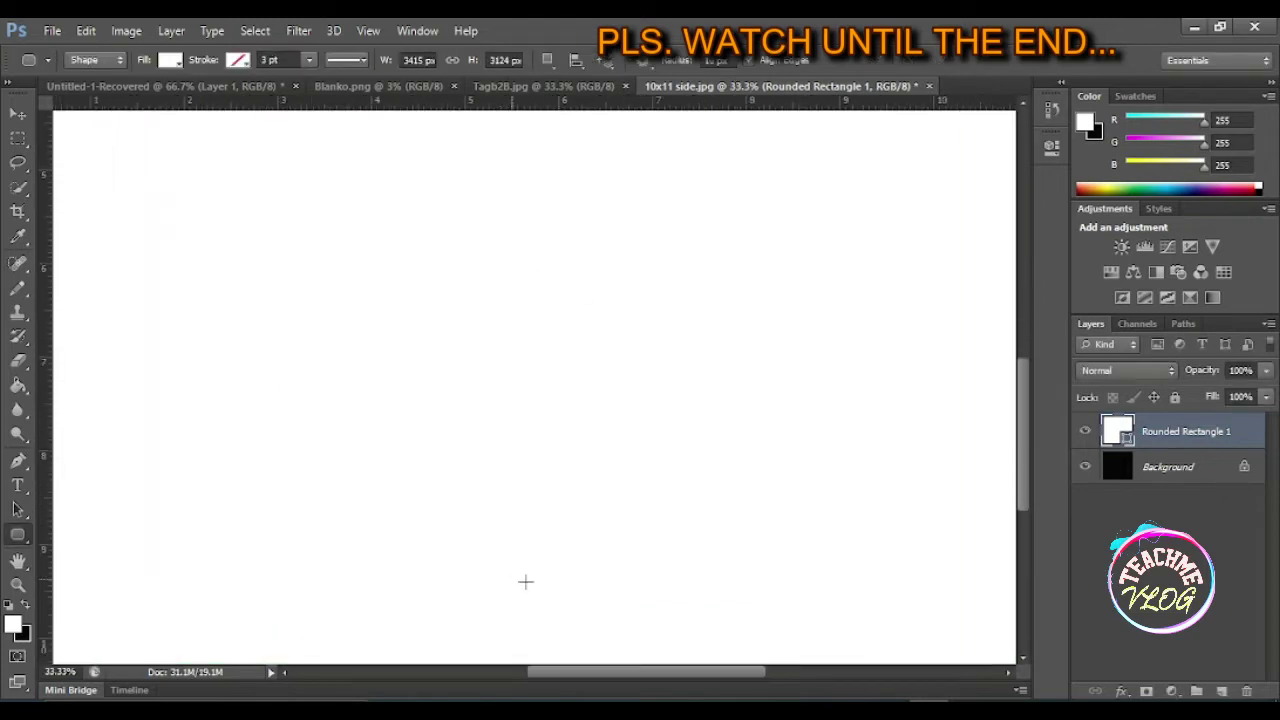
pyautogui.scroll(-3, 600, 660)
pyautogui.hscroll(-5, 607, 688)
pyautogui.scroll(3, 543, 449)
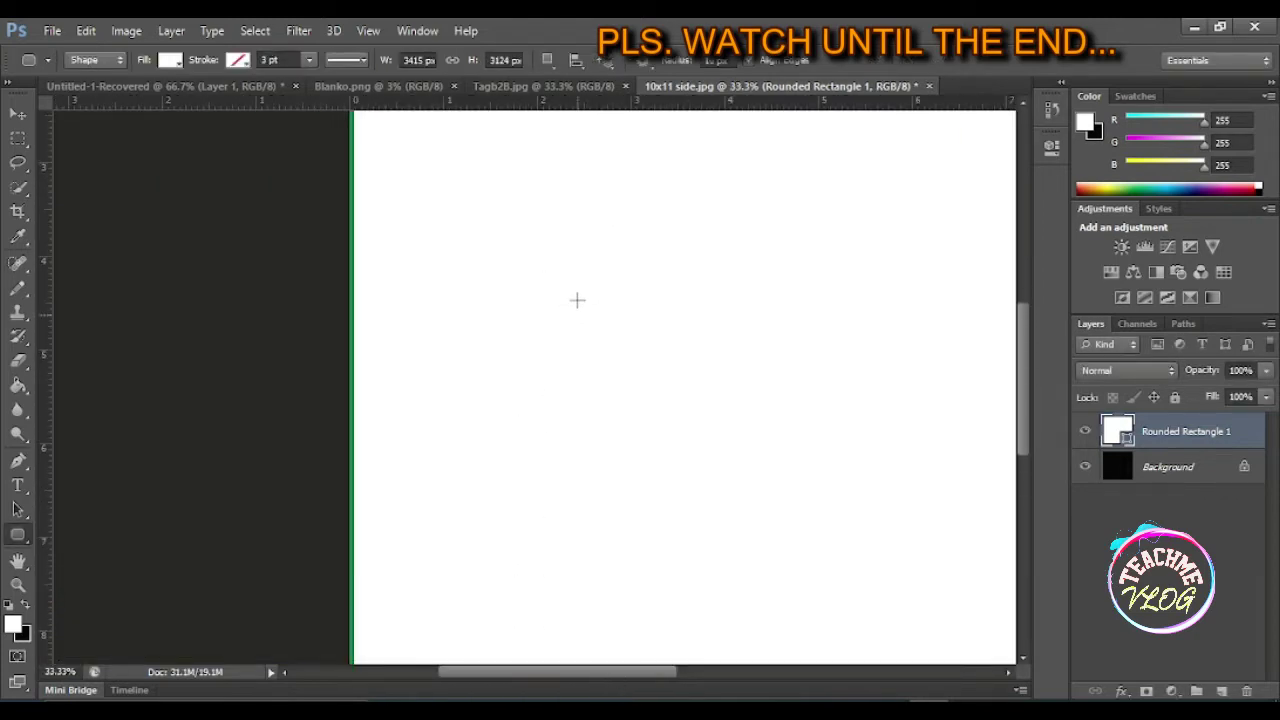
pyautogui.scroll(3, 577, 300)
pyautogui.scroll(2, 594, 268)
pyautogui.hotkey('ctrl', '+')
pyautogui.hotkey('ctrl', '+')
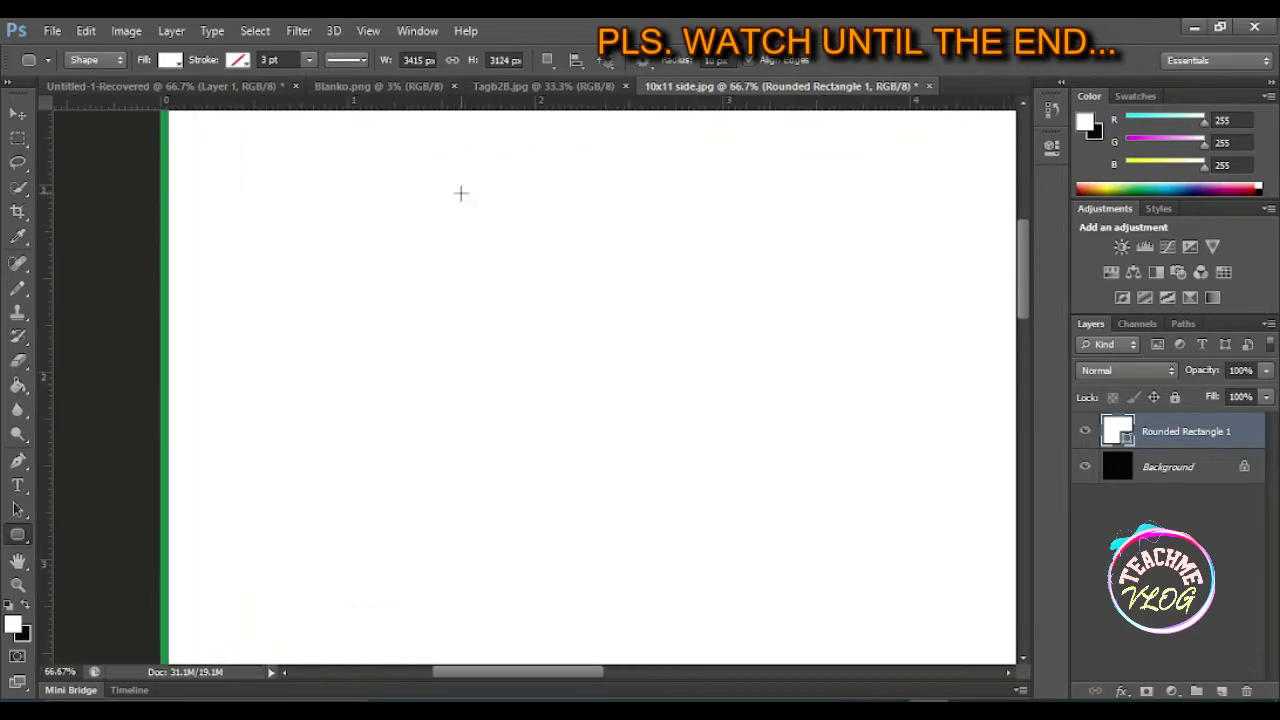
pyautogui.hotkey('ctrl', '+')
pyautogui.moveTo(545, 673); pyautogui.dragTo(498, 673)
pyautogui.click(86, 30)
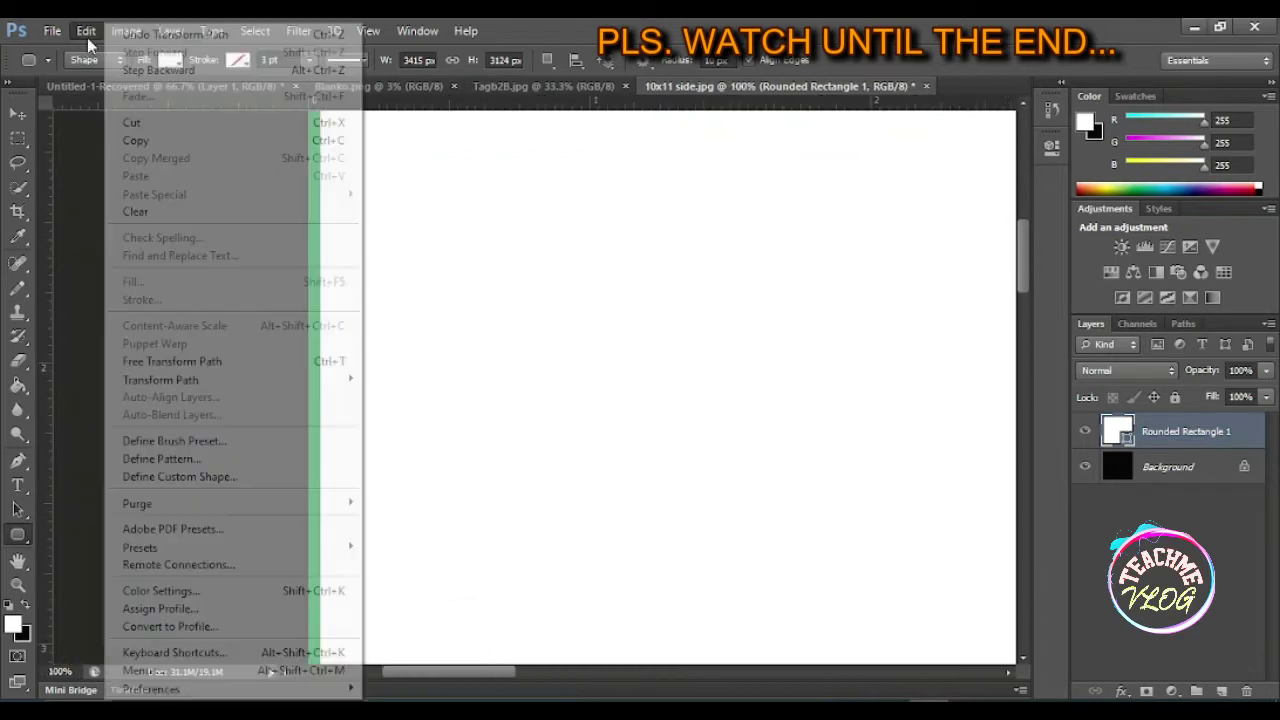
pyautogui.click(317, 362)
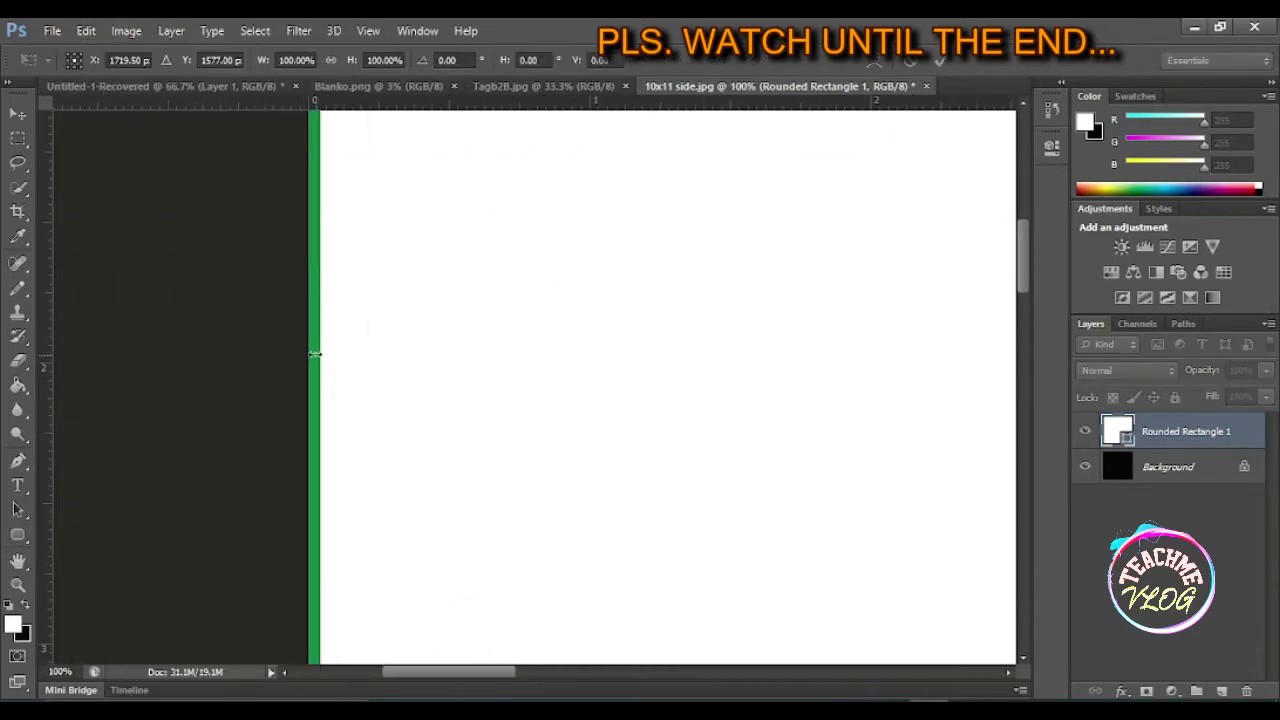
pyautogui.moveTo(315, 353); pyautogui.dragTo(315, 352)
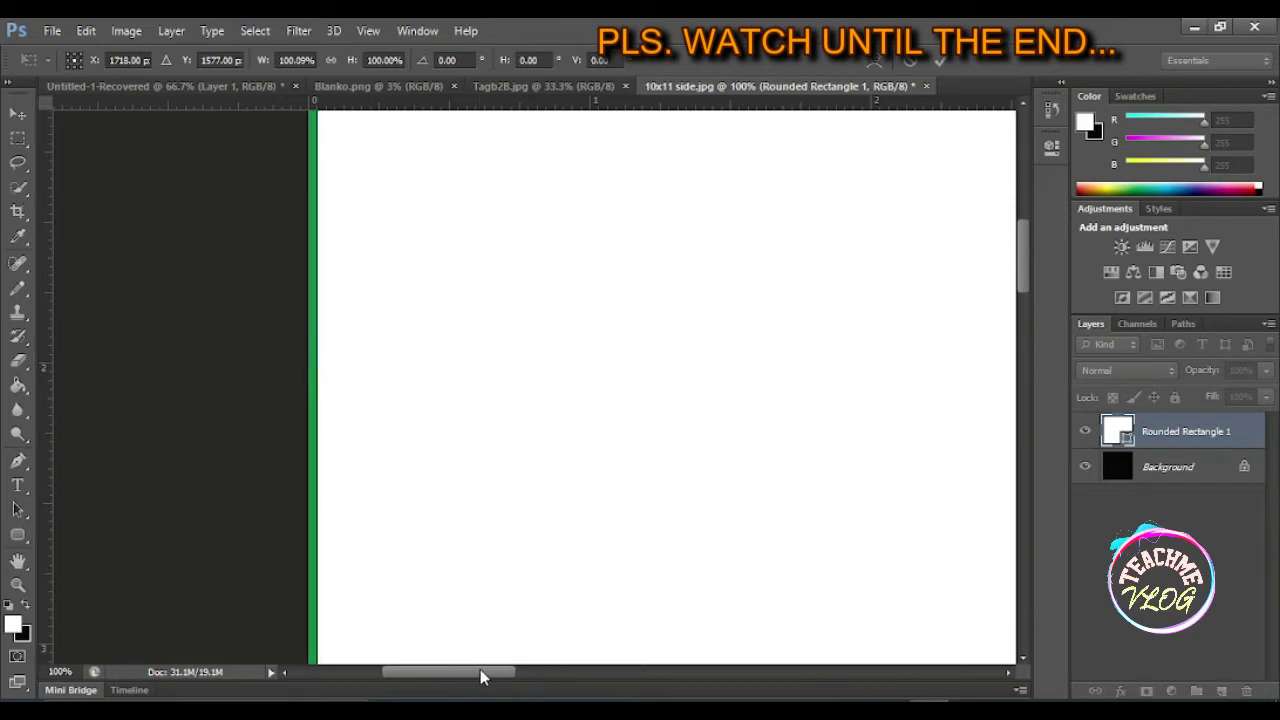
# - Extend the right, top and bottom edges to 3428 × 3132 px, commit, and fit the view
pyautogui.moveTo(480, 677); pyautogui.dragTo(913, 677)
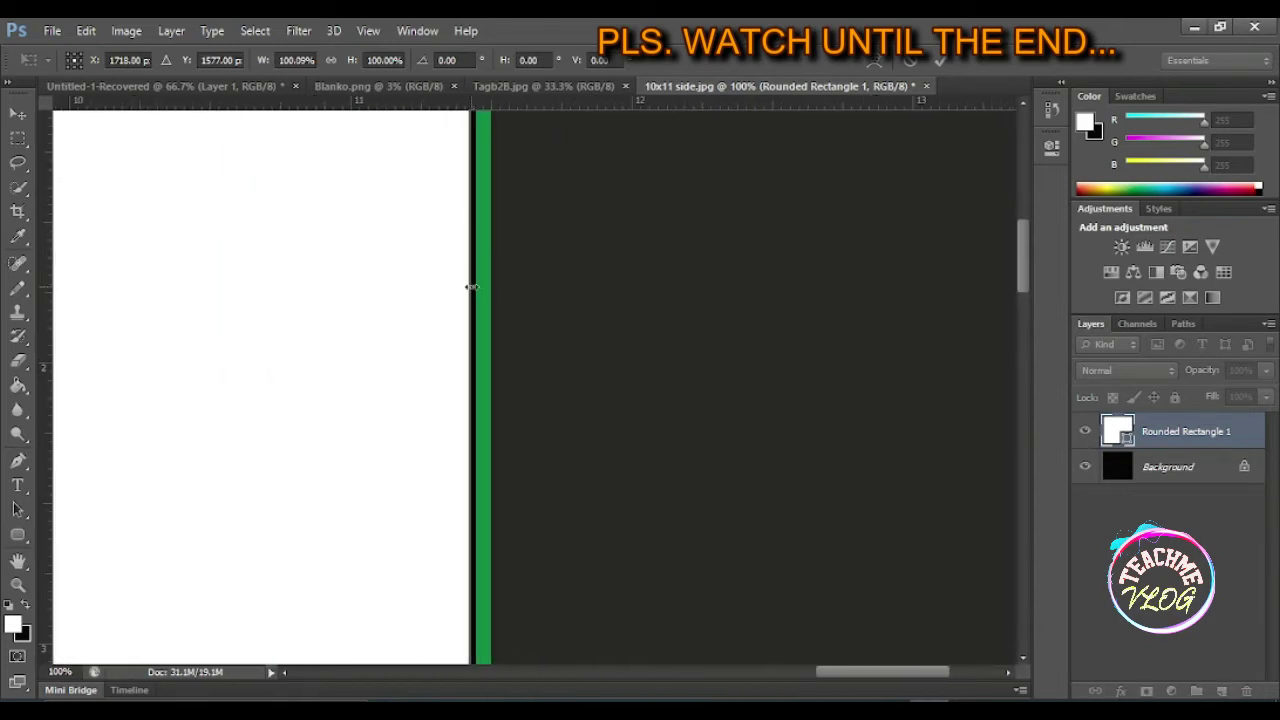
pyautogui.moveTo(470, 287); pyautogui.dragTo(479, 290)
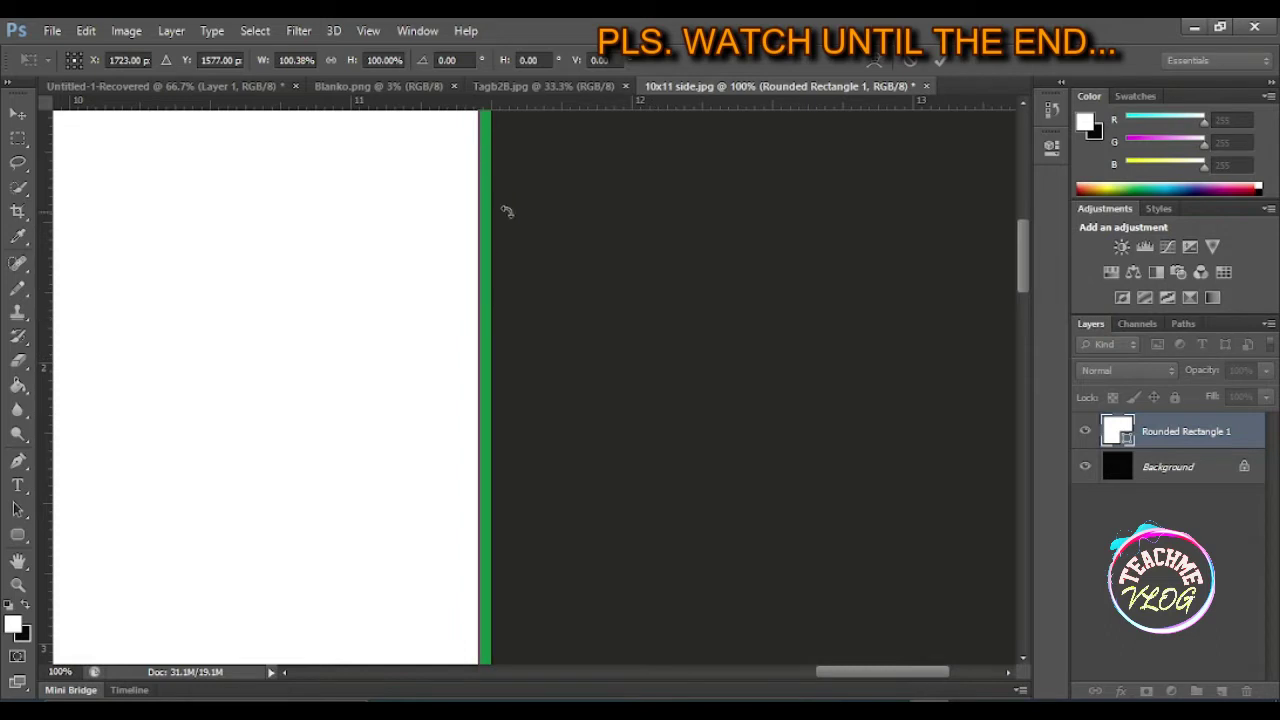
pyautogui.moveTo(1021, 245); pyautogui.dragTo(1026, 175)
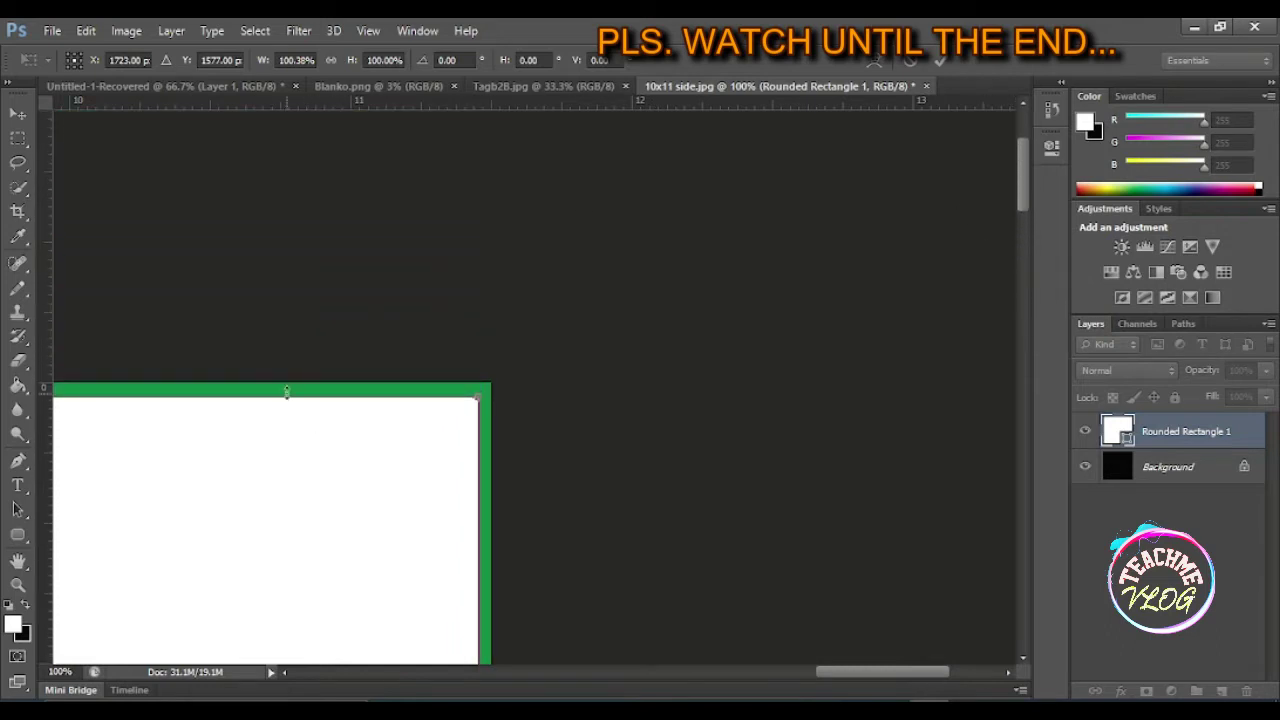
pyautogui.moveTo(287, 392); pyautogui.dragTo(287, 389)
pyautogui.moveTo(1021, 185); pyautogui.dragTo(1021, 550)
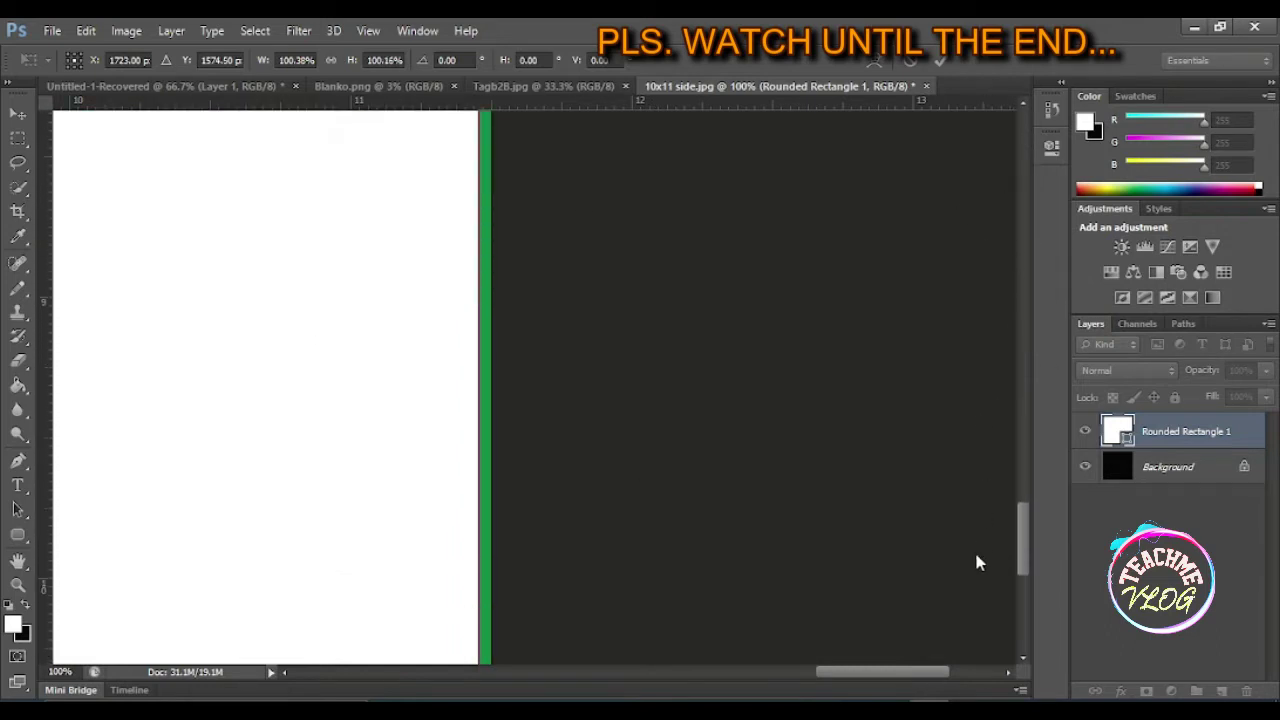
pyautogui.scroll(-3, 978, 563)
pyautogui.moveTo(291, 418); pyautogui.dragTo(305, 424)
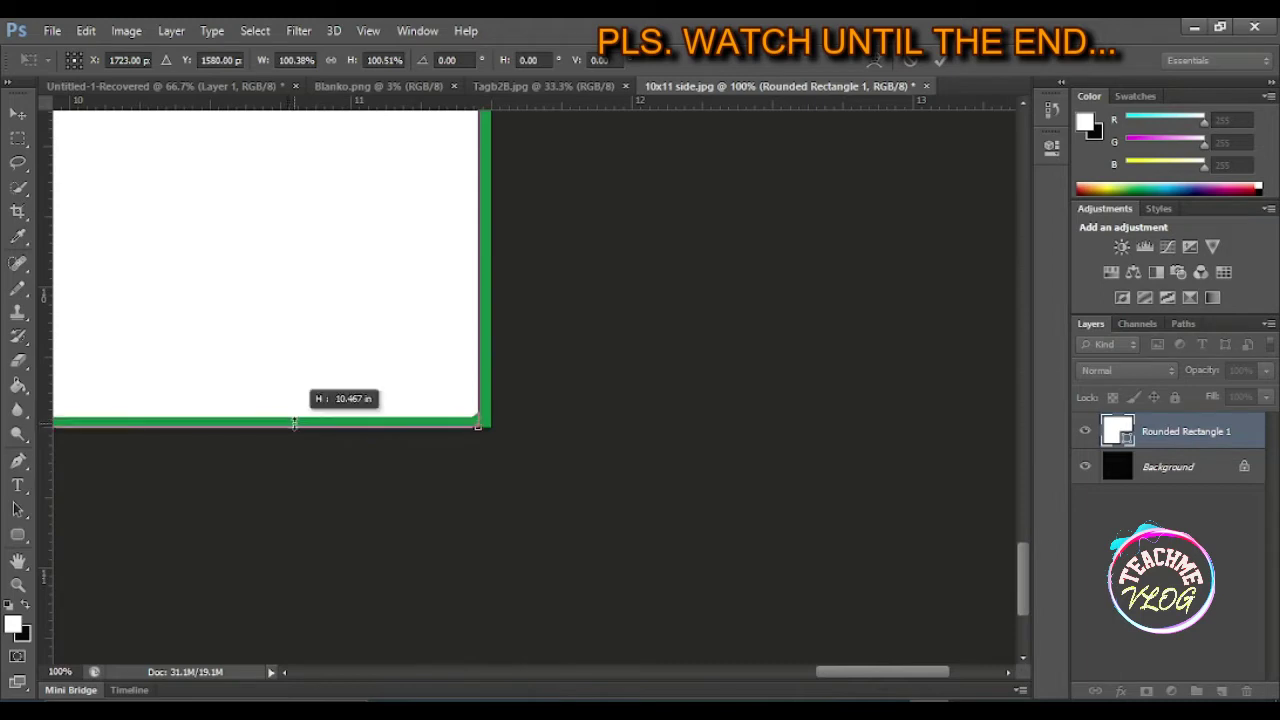
pyautogui.press('Return')
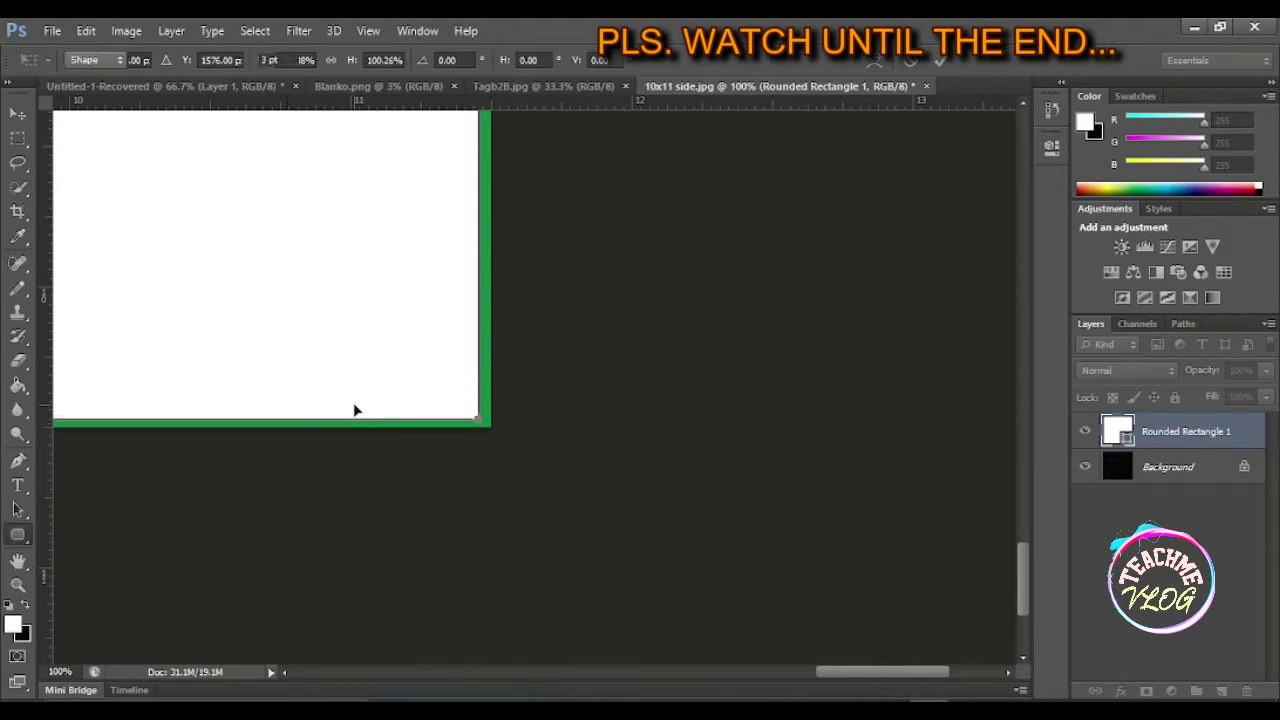
pyautogui.hotkey('ctrl', '0')
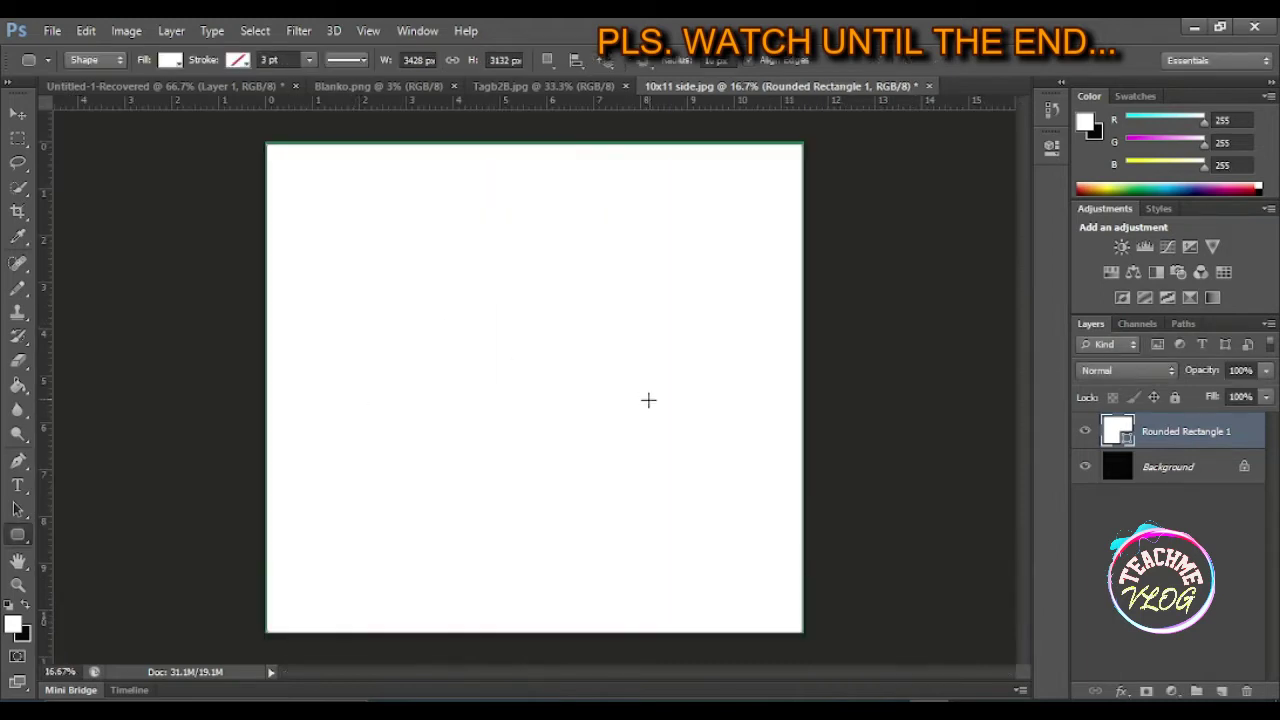
# - Save the sheet as a JPEG, replacing 10x11 side.jpg and accepting the quality settings
pyautogui.hotkey('ctrl', '+')
pyautogui.moveTo(1021, 376)
pyautogui.mouseDown()
pyautogui.moveTo(1013, 503)
pyautogui.moveTo(1007, 317)
pyautogui.mouseUp()
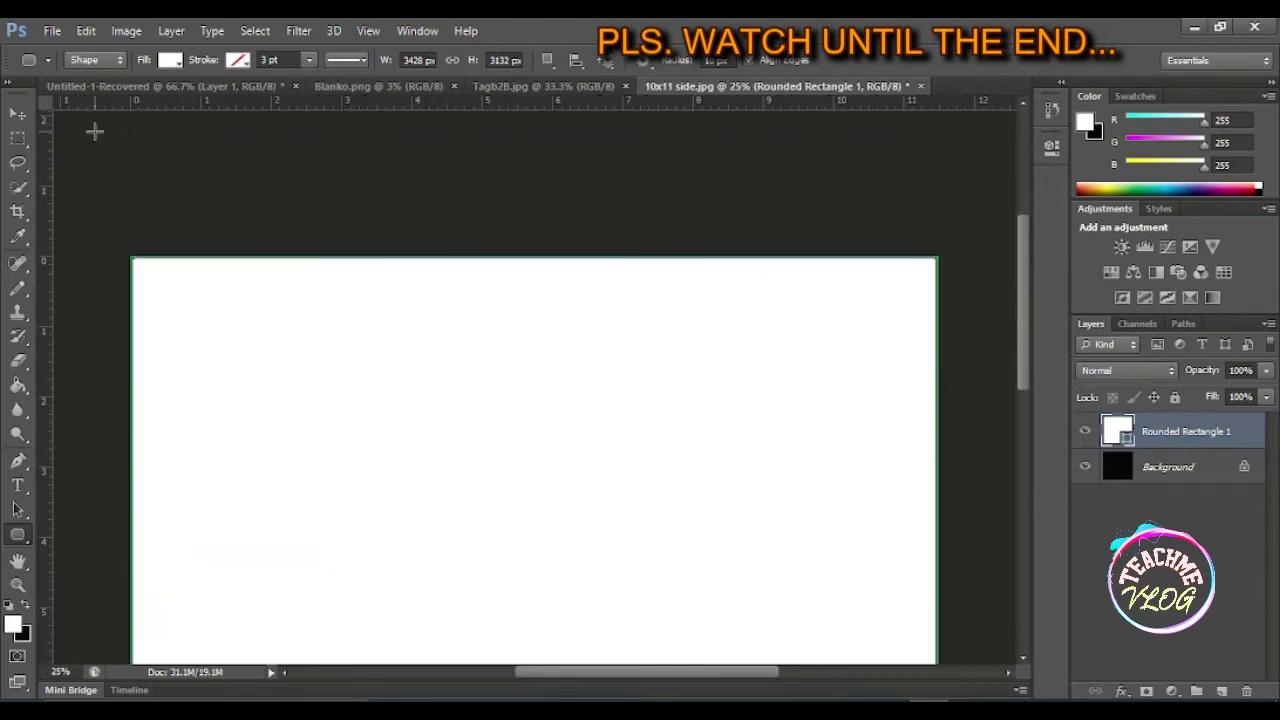
pyautogui.click(52, 30)
pyautogui.click(160, 238)
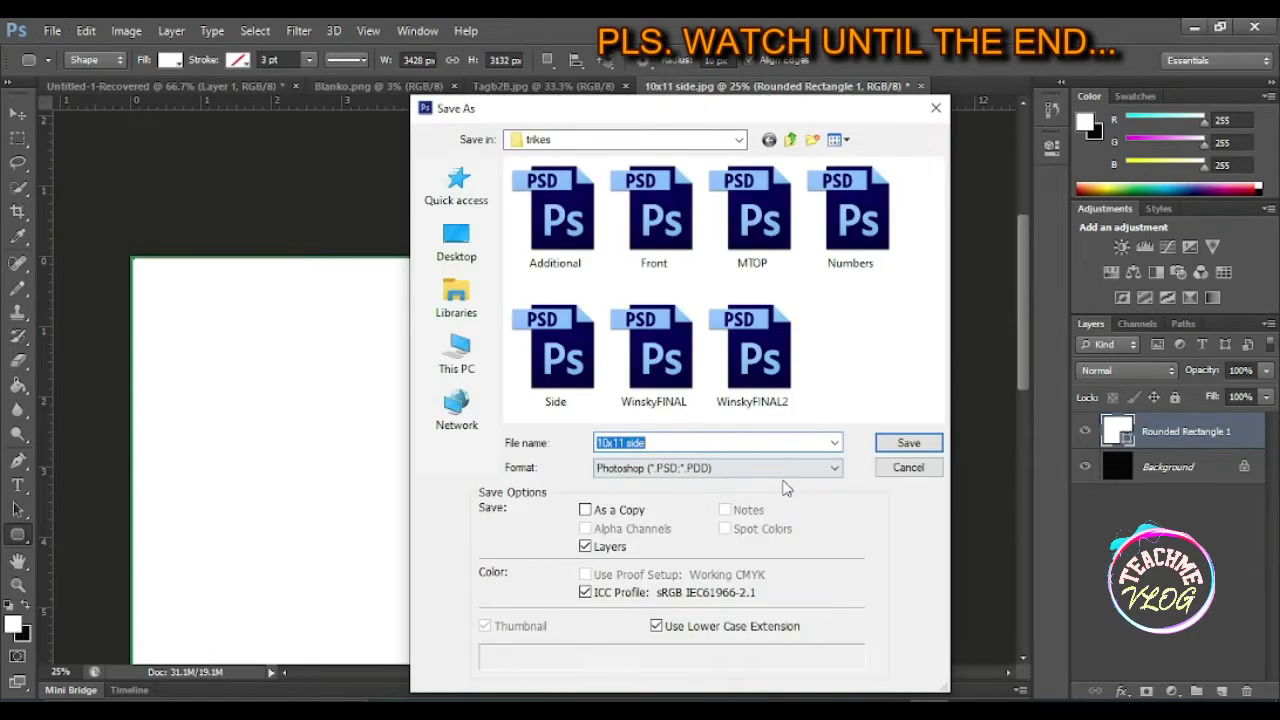
pyautogui.click(785, 468)
pyautogui.click(700, 307)
pyautogui.click(906, 443)
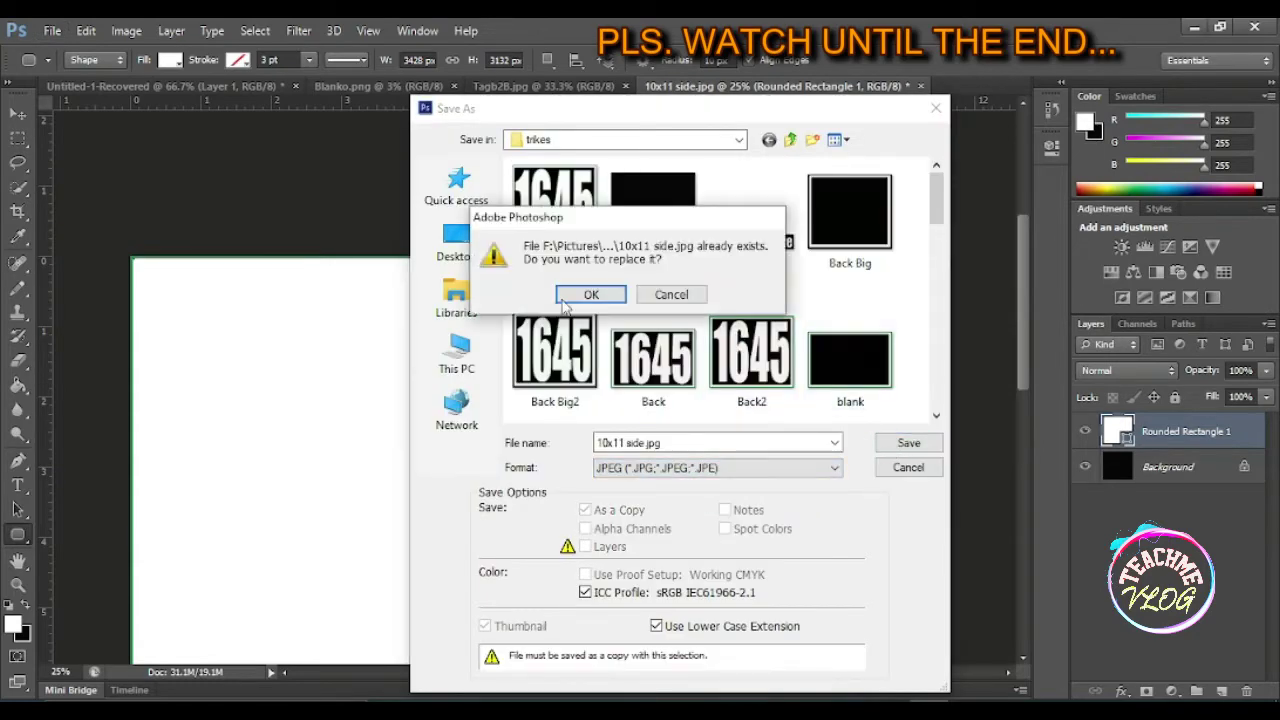
pyautogui.click(565, 300)
pyautogui.click(752, 190)
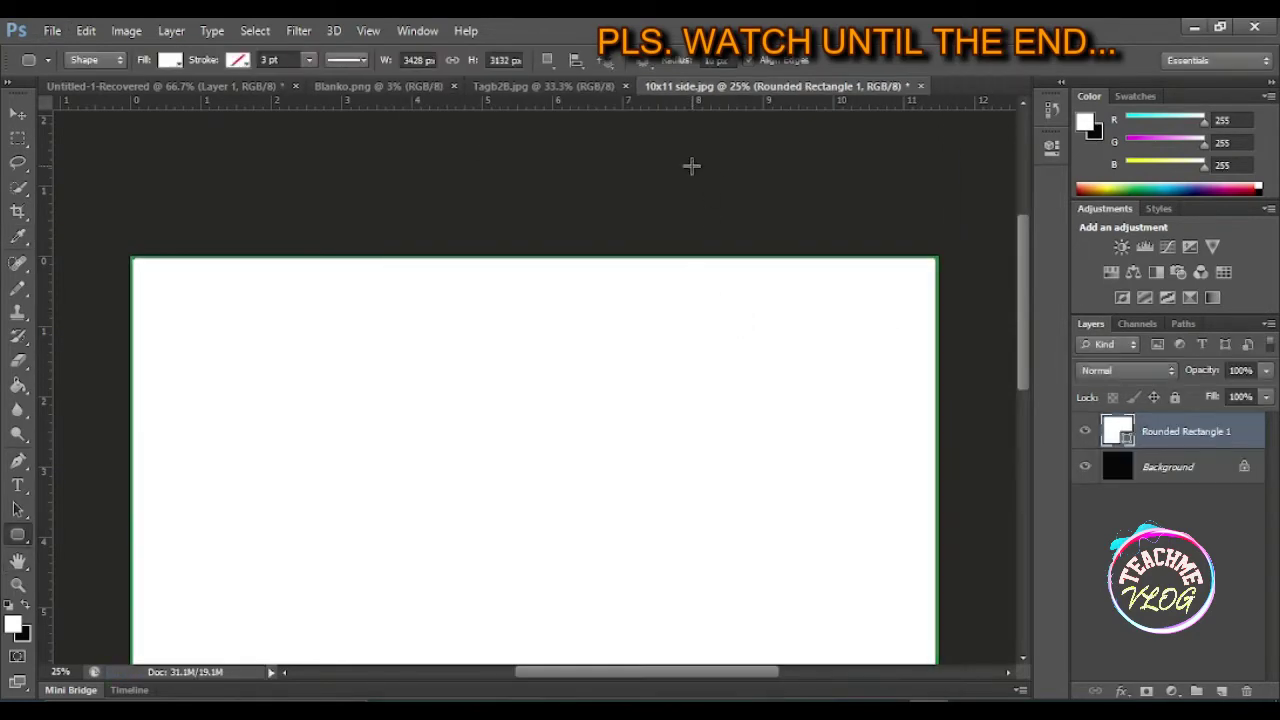
# - Draw a black test rounded rectangle across the canvas
pyautogui.click(26, 608)
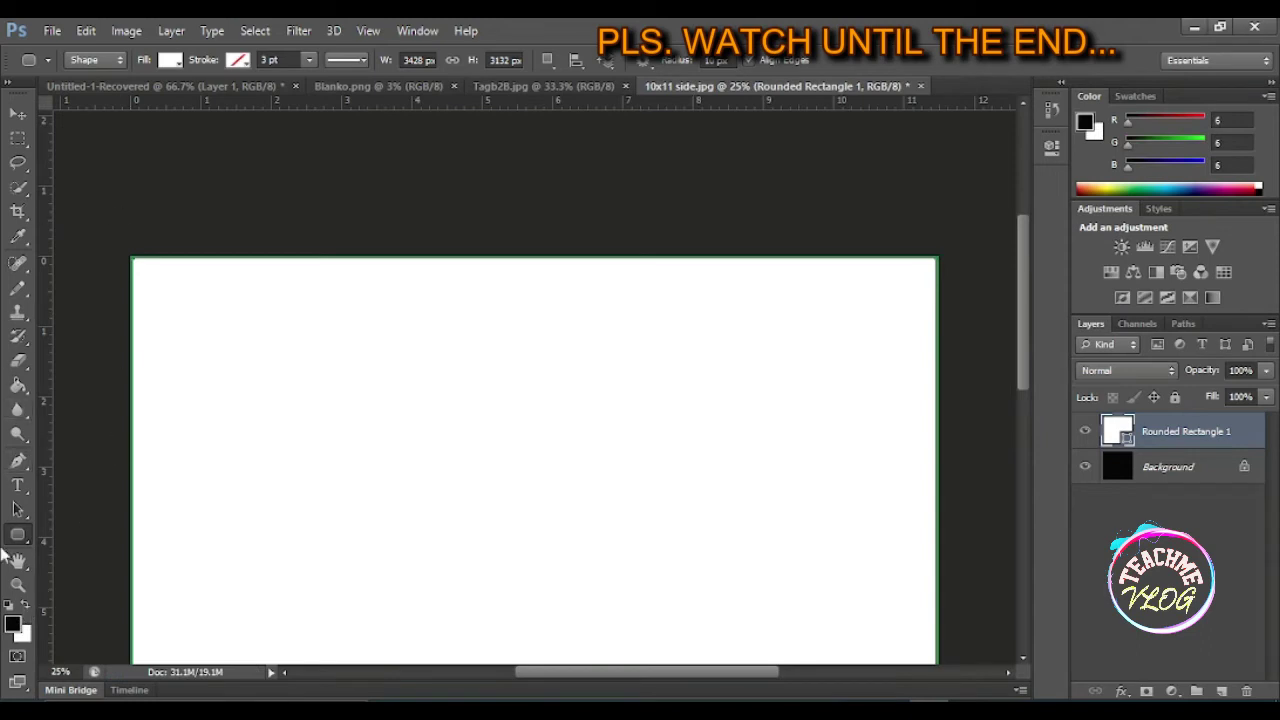
pyautogui.moveTo(152, 290); pyautogui.dragTo(768, 612)
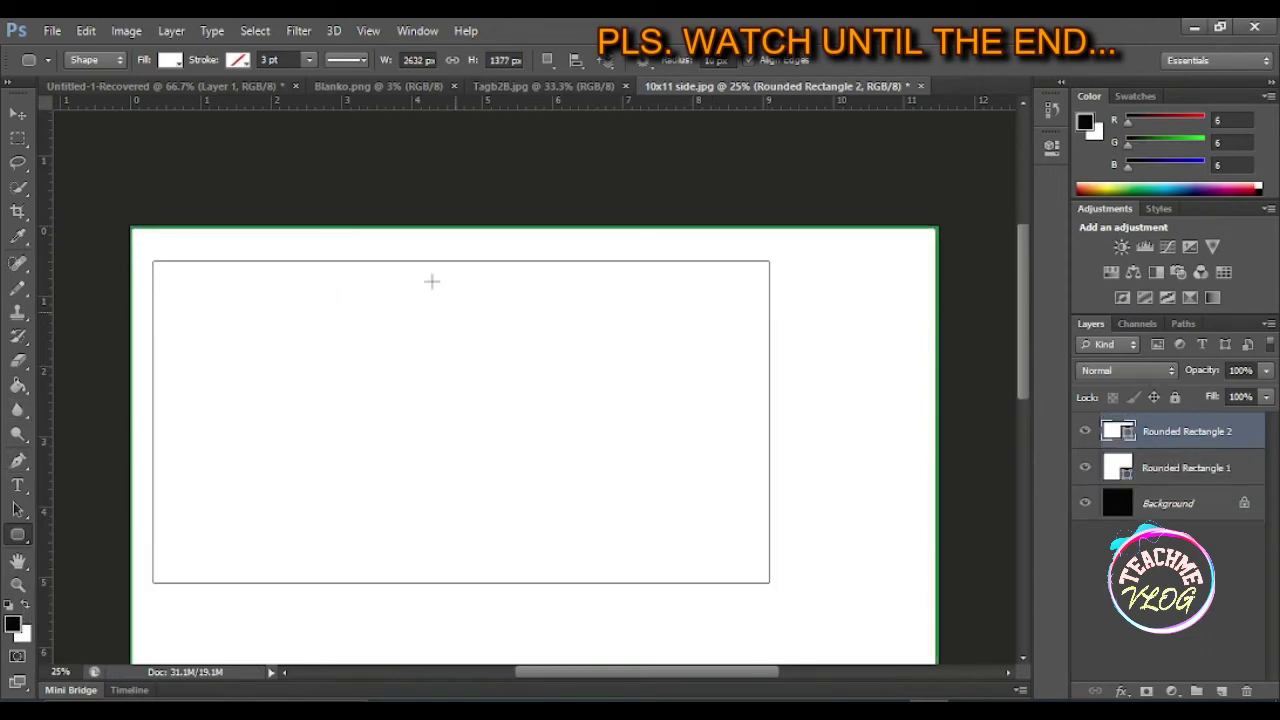
pyautogui.press('Return')
# - Close 10x11 side.jpg without saving and start opening a file from the trikes folder
pyautogui.click(920, 86)
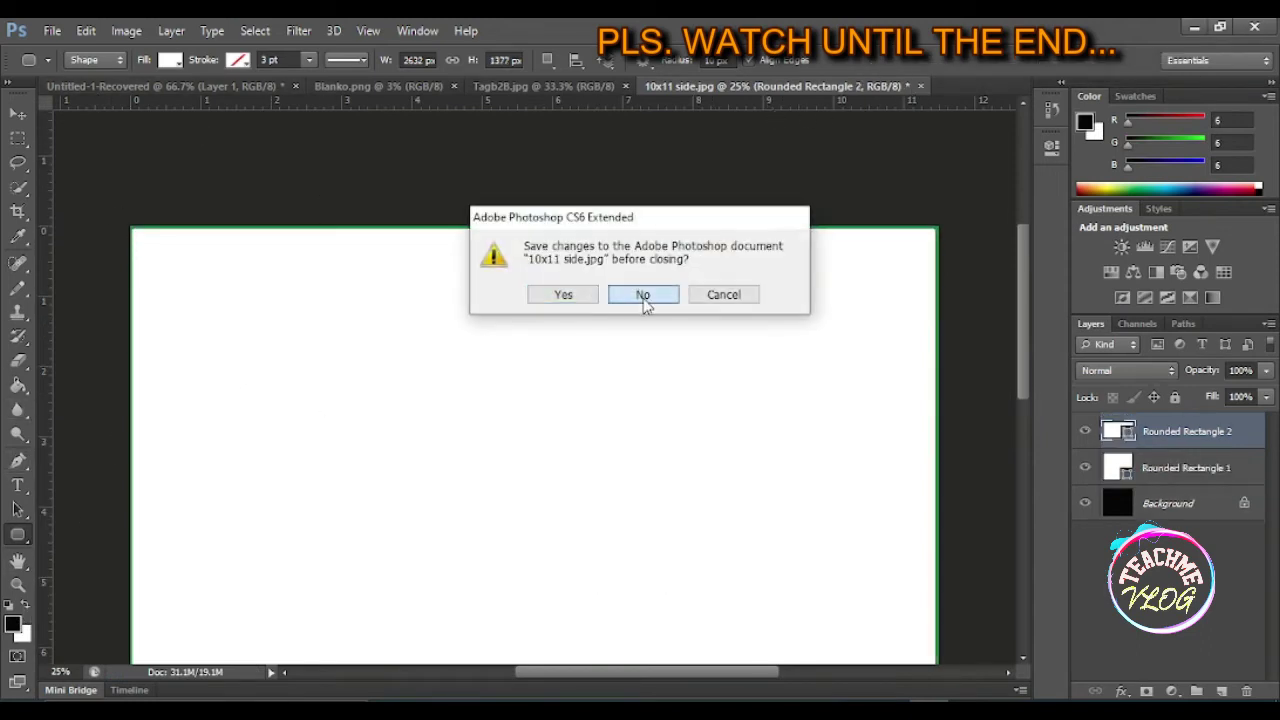
pyautogui.click(643, 294)
pyautogui.click(52, 30)
pyautogui.click(72, 70)
# - Reopen 10x11 side.jpg and draw a black rounded rectangle across the canvas
pyautogui.click(660, 352)
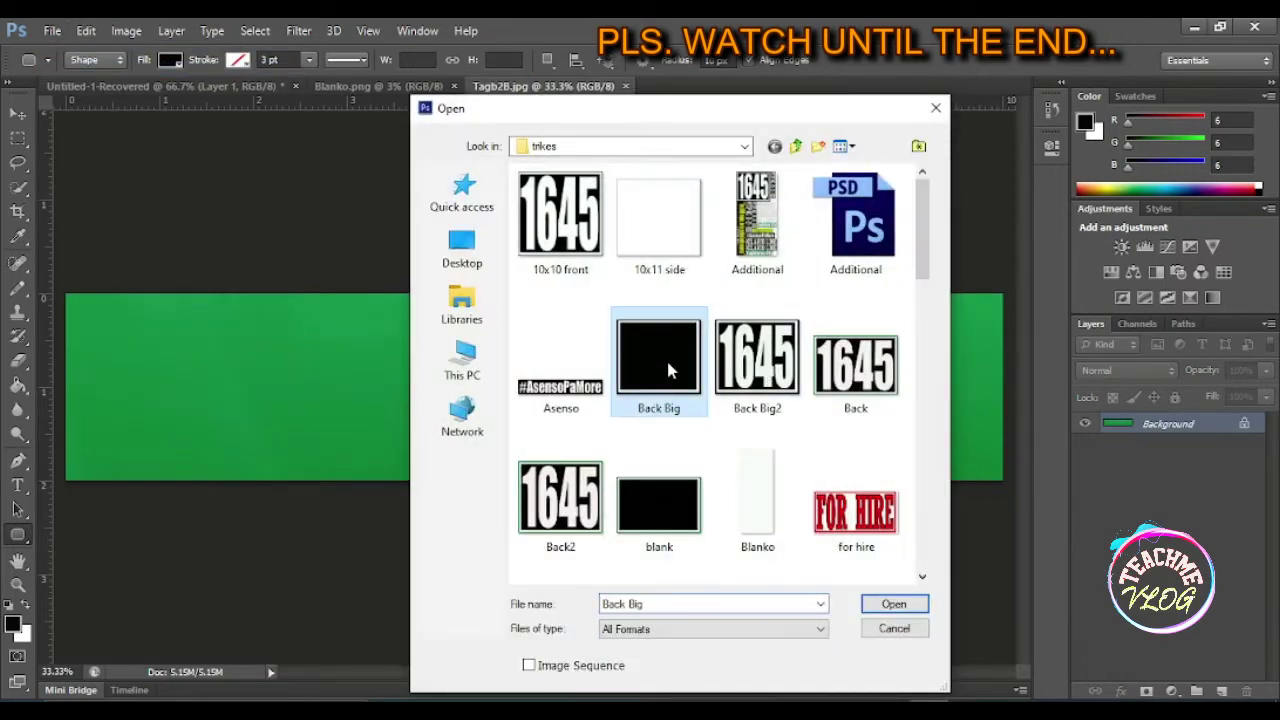
pyautogui.click(660, 214)
pyautogui.click(893, 606)
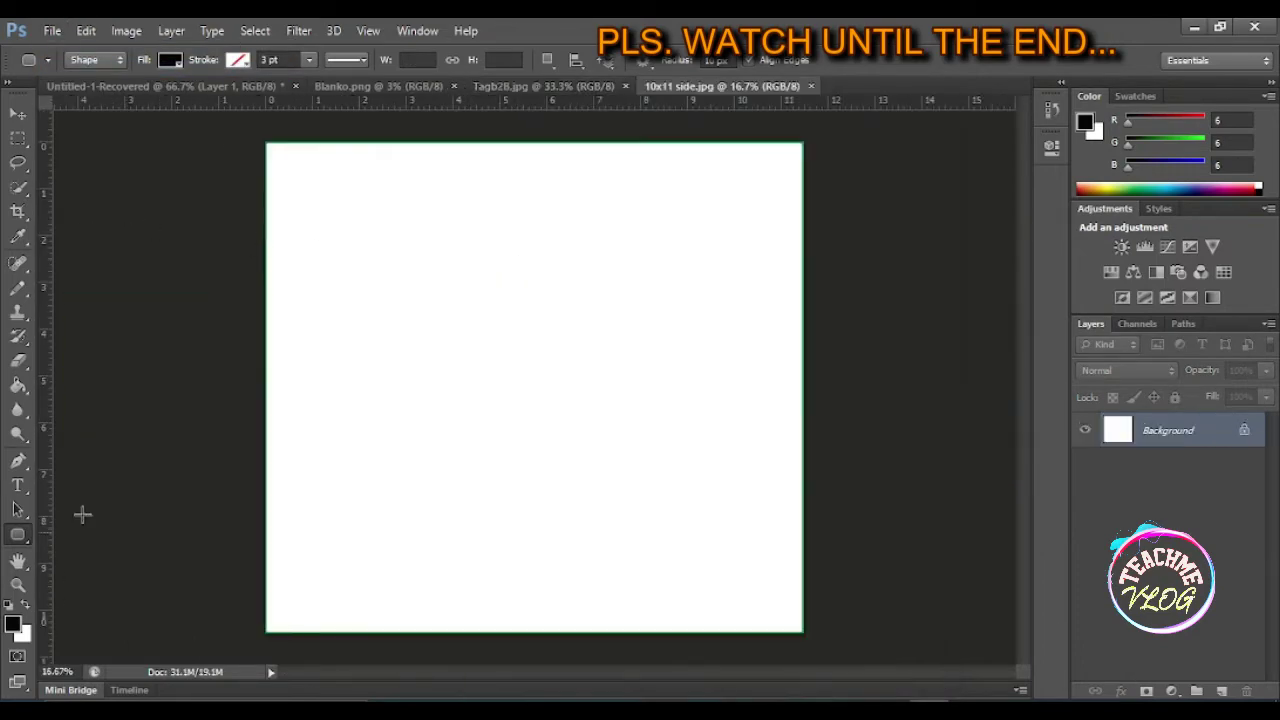
pyautogui.moveTo(278, 157); pyautogui.dragTo(788, 622)
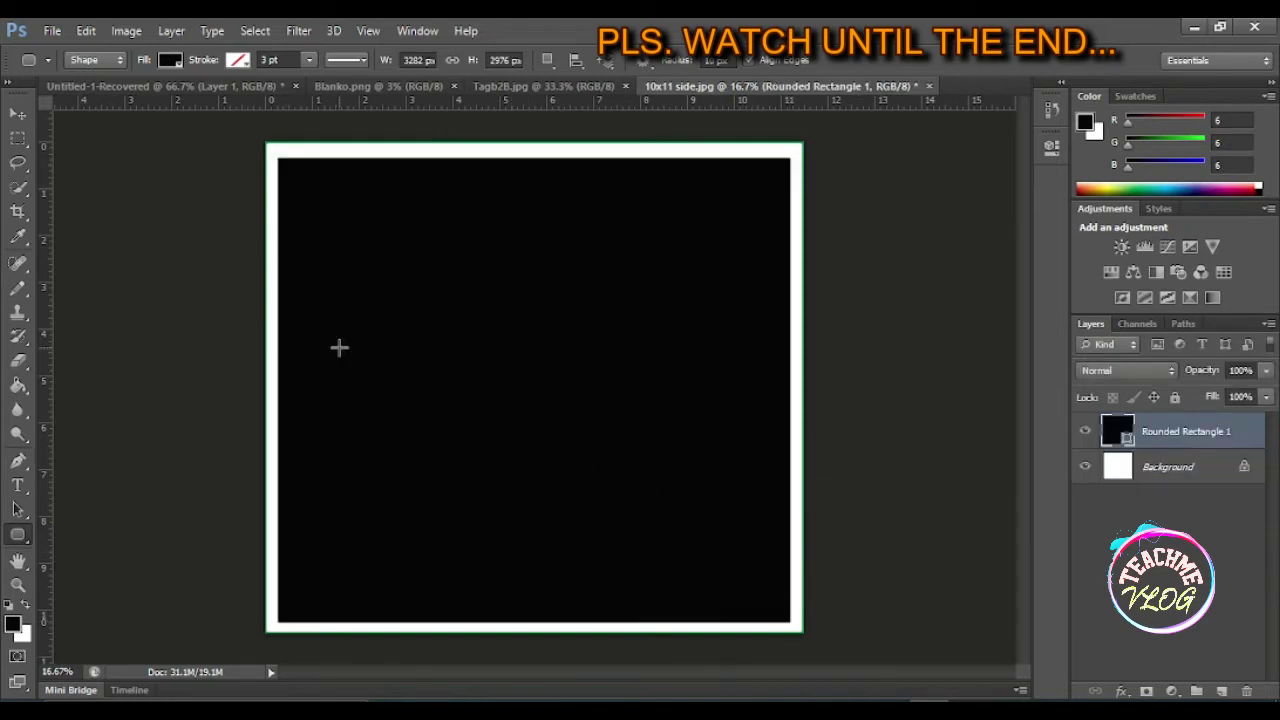
# - Free-transform the rectangle, nudging its top, bottom and right edges slightly
pyautogui.click(86, 30)
pyautogui.click(175, 362)
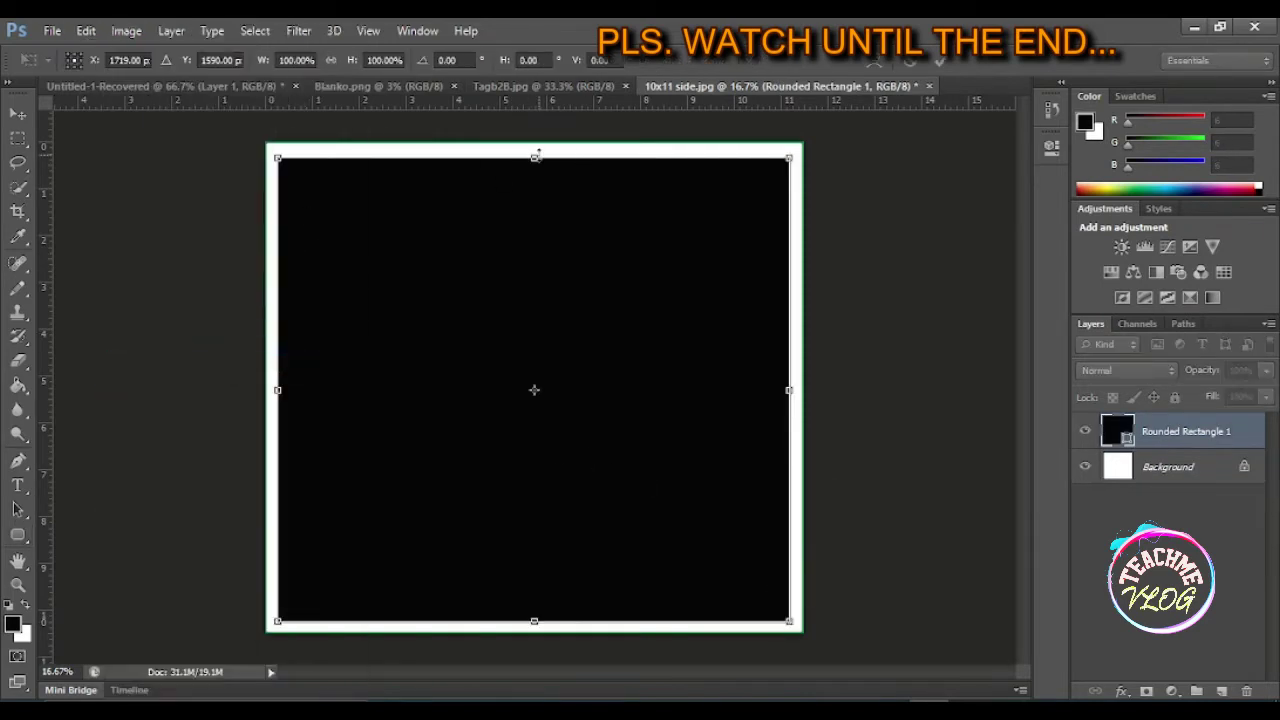
pyautogui.moveTo(536, 156); pyautogui.dragTo(536, 151)
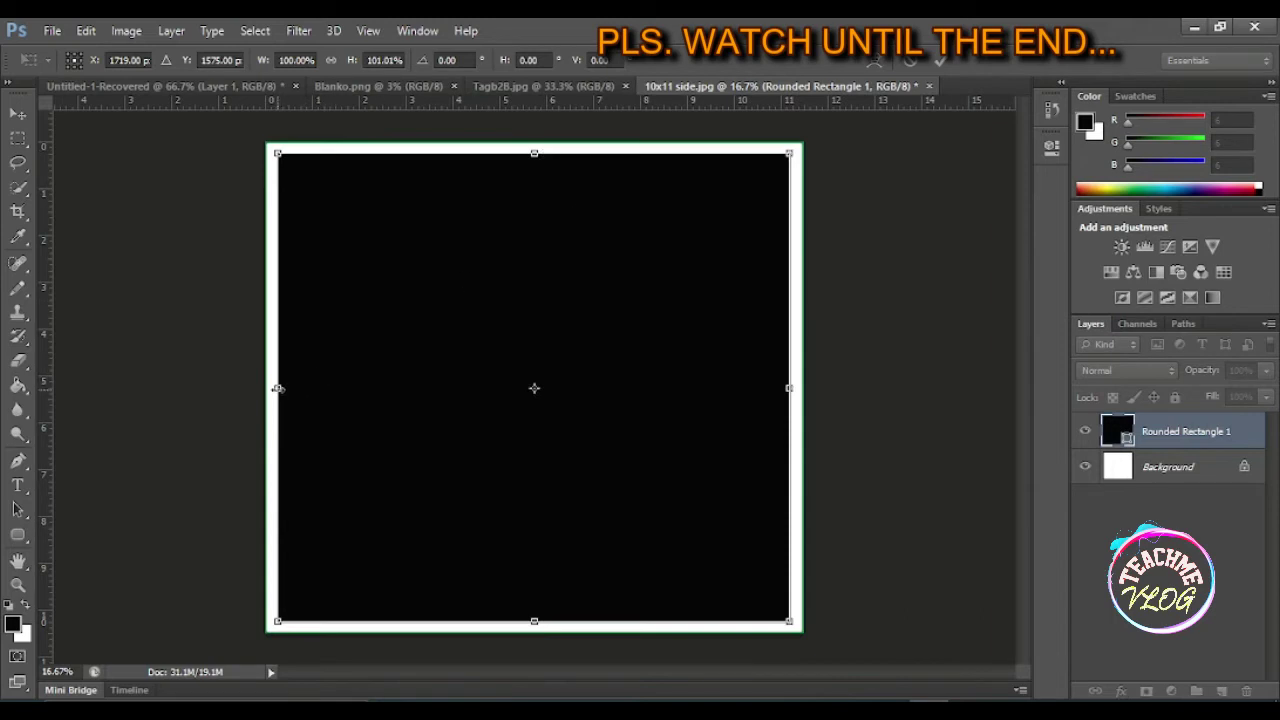
pyautogui.moveTo(534, 622); pyautogui.dragTo(534, 617)
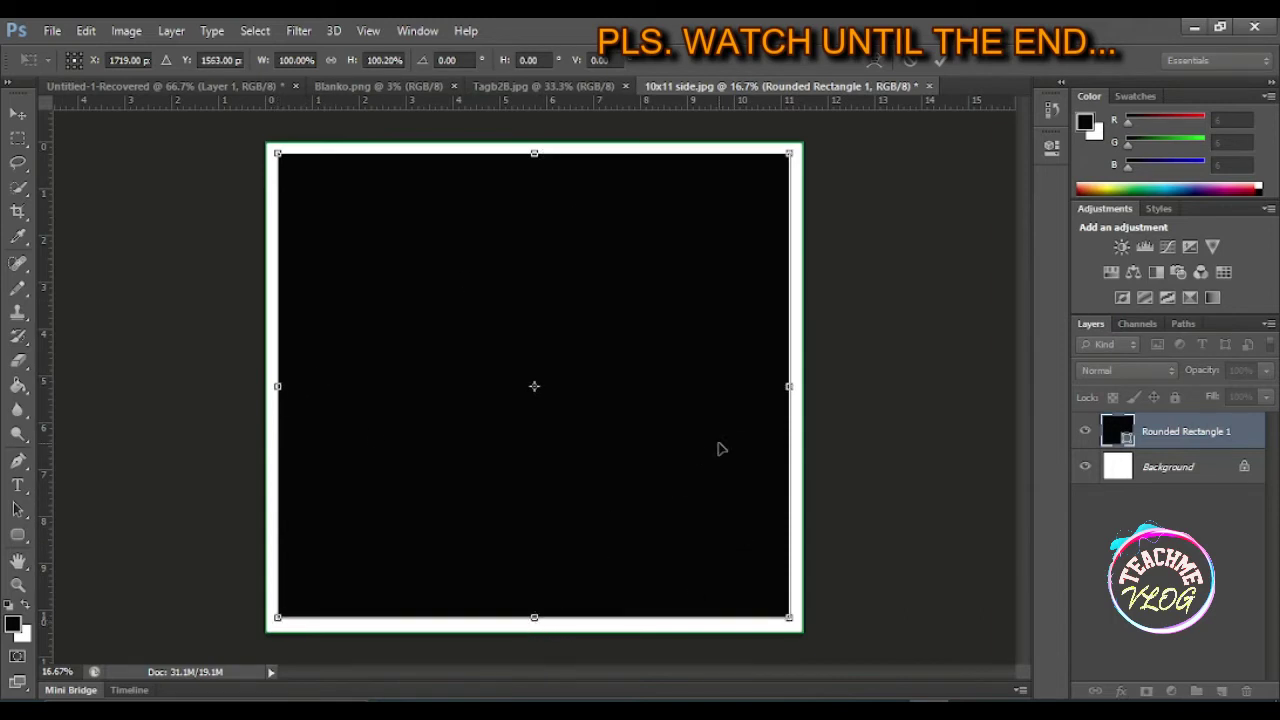
pyautogui.moveTo(789, 386); pyautogui.dragTo(787, 386)
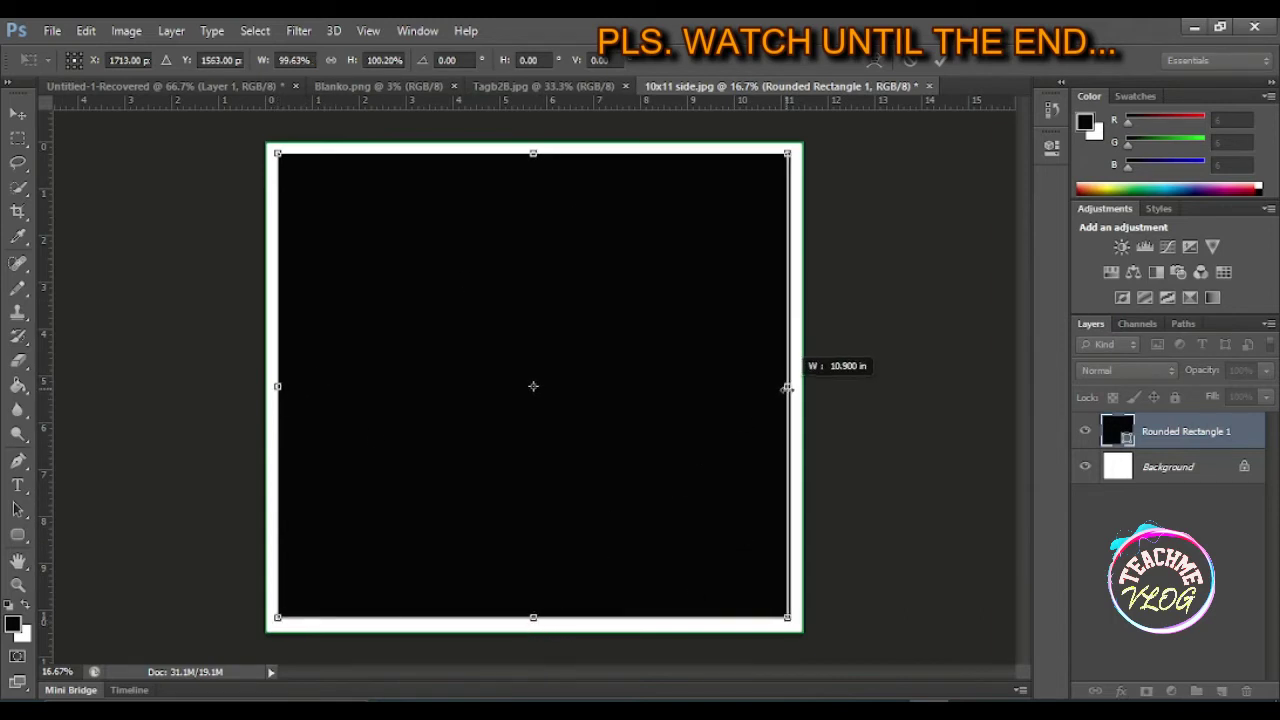
pyautogui.press('Return')
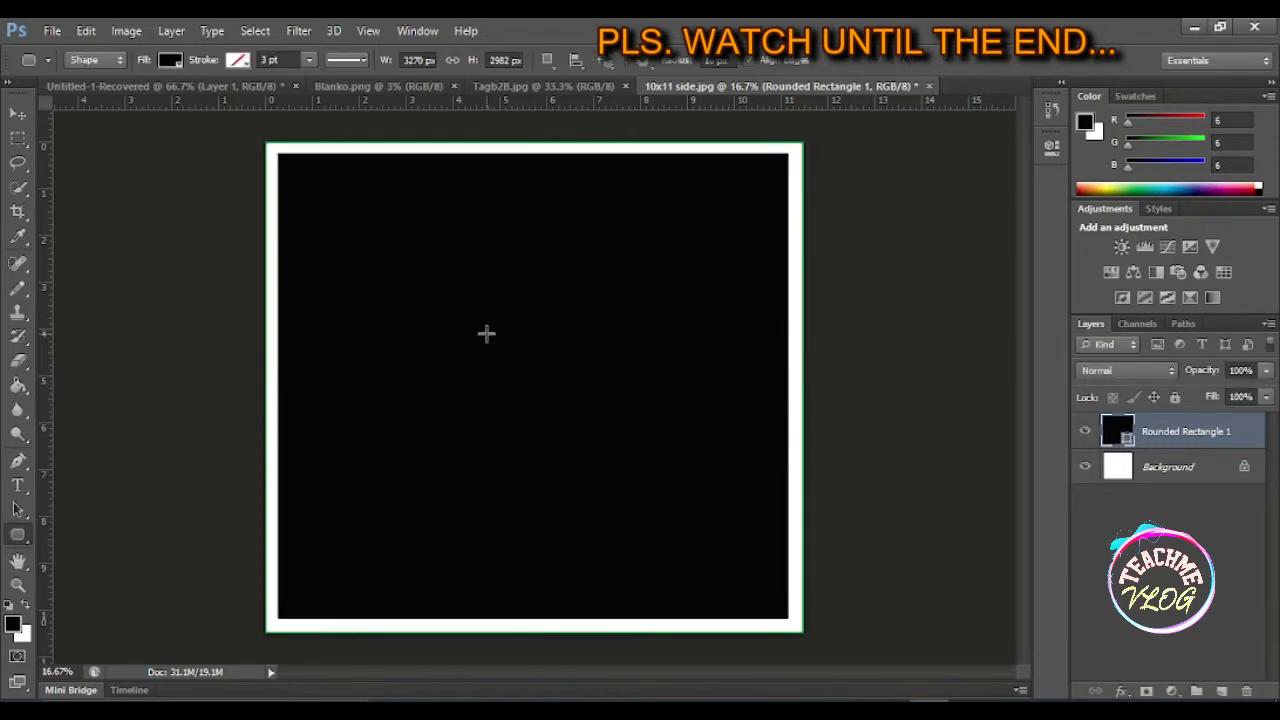
# - Free-transform the rectangle again, pulling the left edge in and lowering the top edge a few pixels
pyautogui.click(86, 30)
pyautogui.click(150, 360)
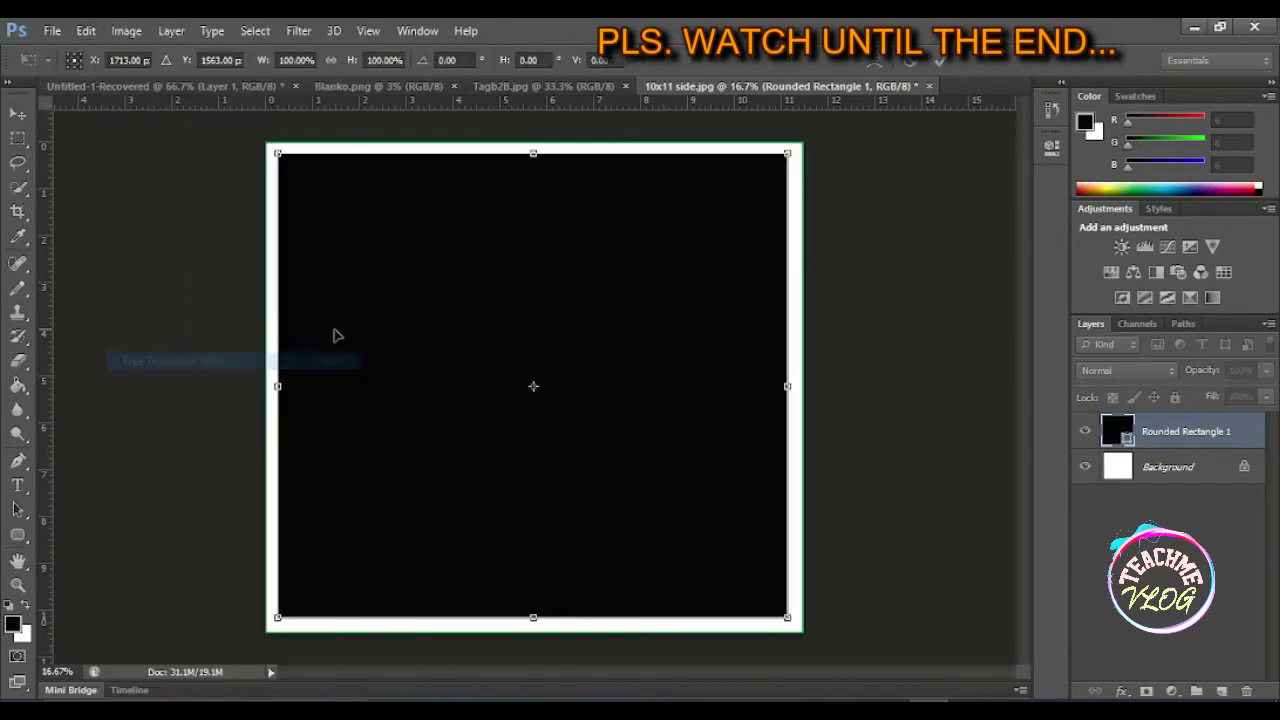
pyautogui.hotkey('ctrl', '+')
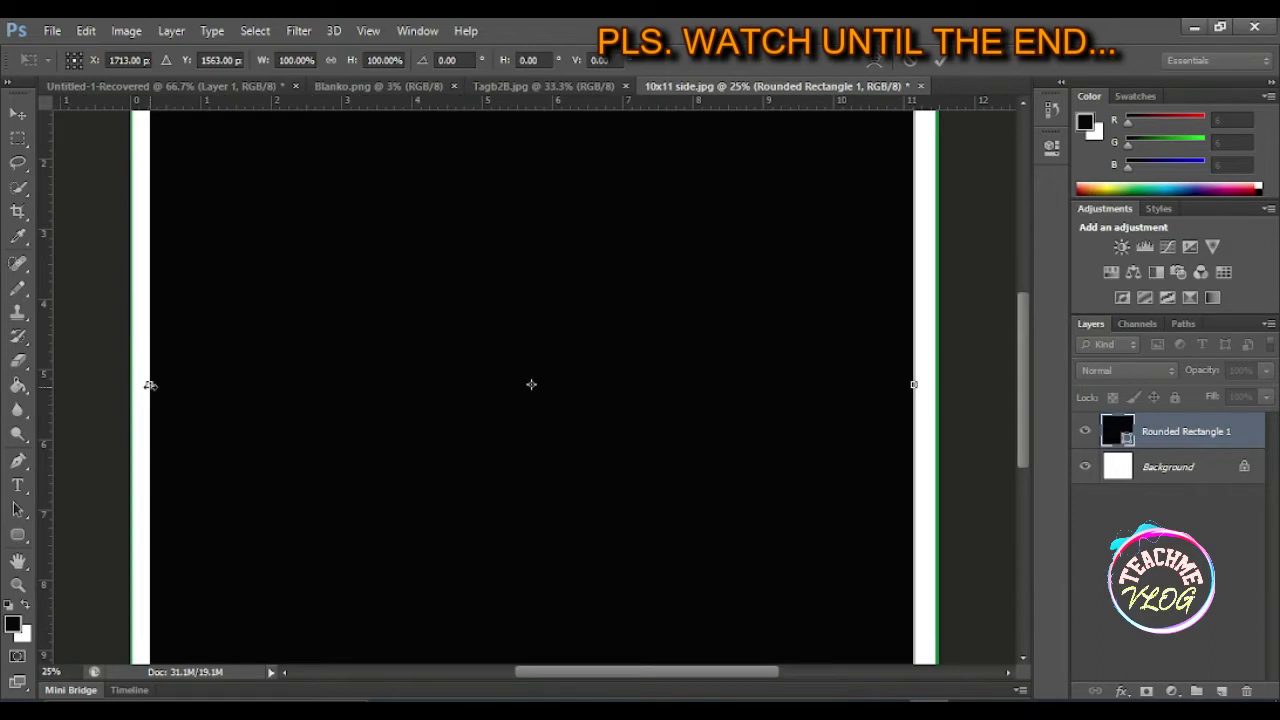
pyautogui.moveTo(150, 385); pyautogui.dragTo(152, 385)
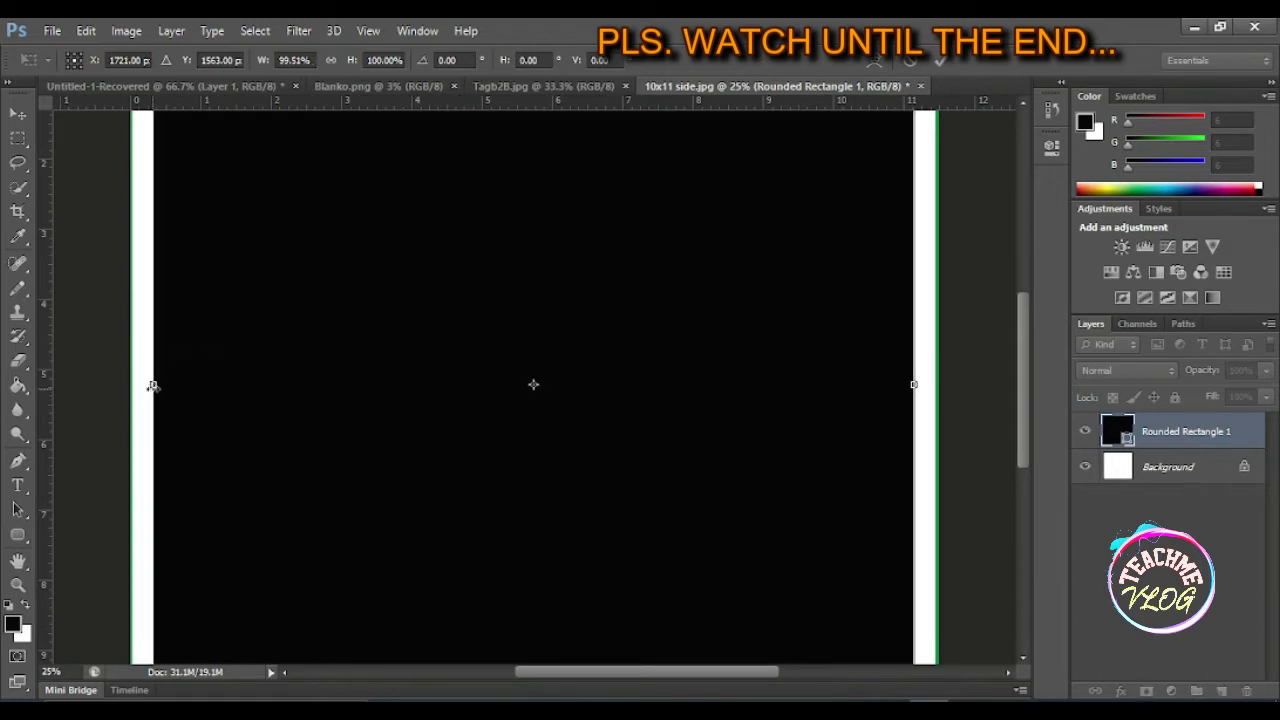
pyautogui.scroll(2, 448, 345)
pyautogui.scroll(-2, 448, 345)
pyautogui.scroll(-2, 551, 423)
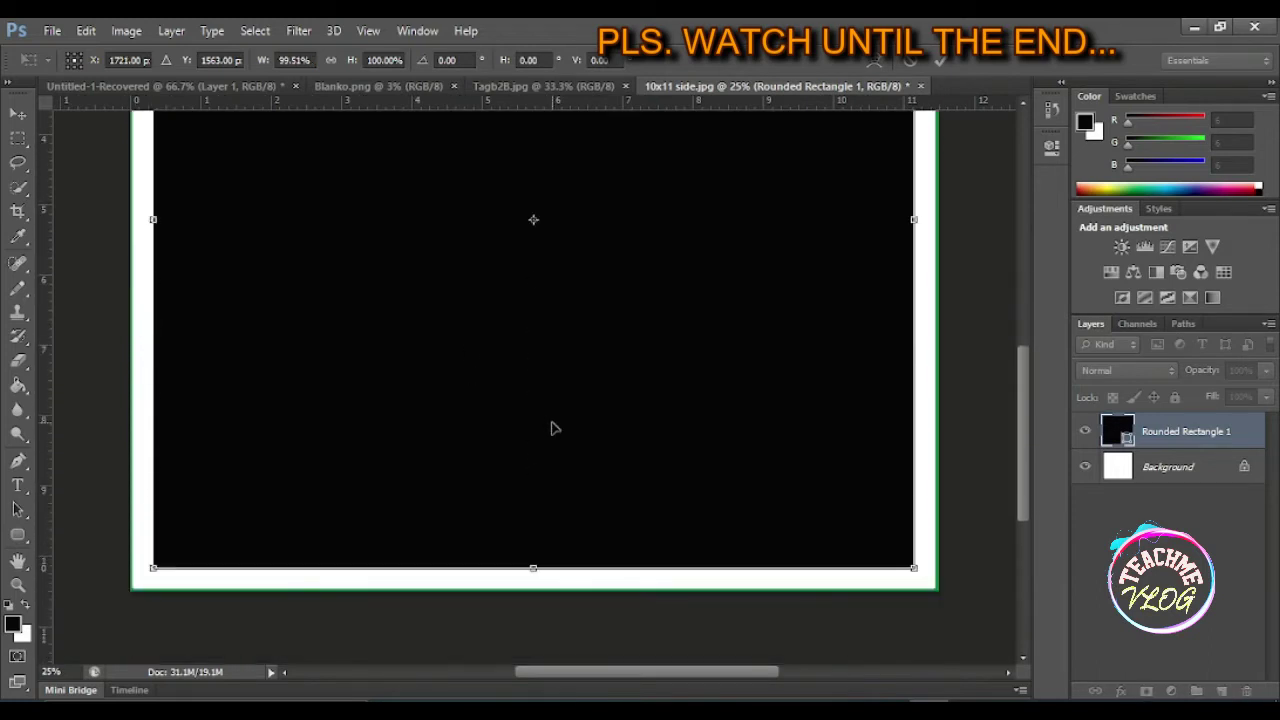
pyautogui.scroll(1, 475, 484)
pyautogui.scroll(3, 486, 514)
pyautogui.scroll(1, 486, 474)
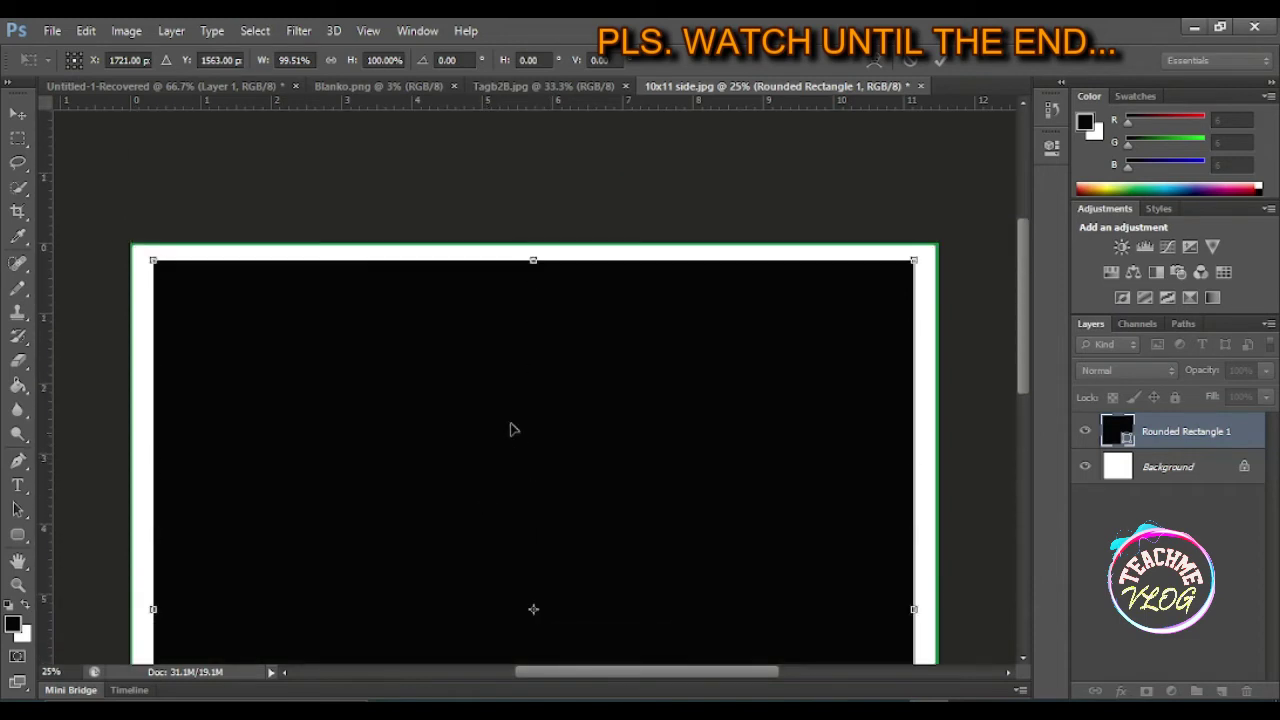
pyautogui.scroll(-3, 511, 429)
pyautogui.scroll(-1, 516, 412)
pyautogui.scroll(3, 520, 400)
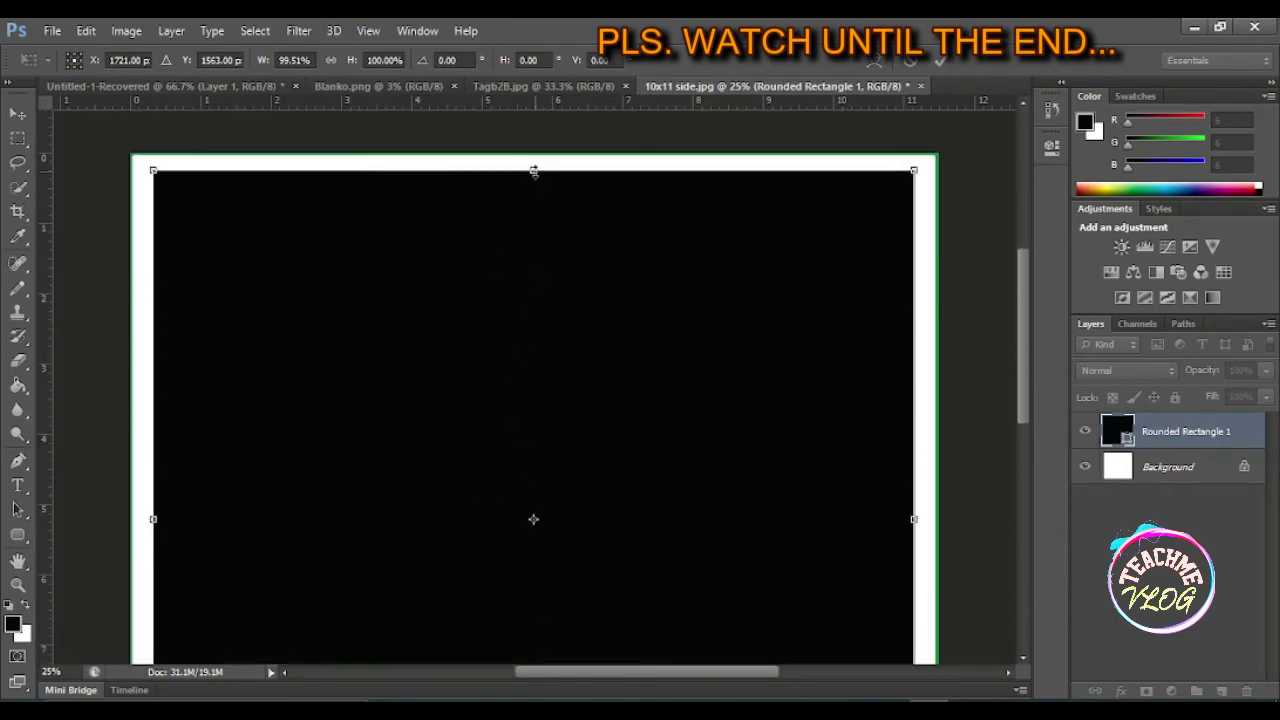
pyautogui.moveTo(534, 171); pyautogui.dragTo(532, 171)
pyautogui.scroll(-1, 586, 360)
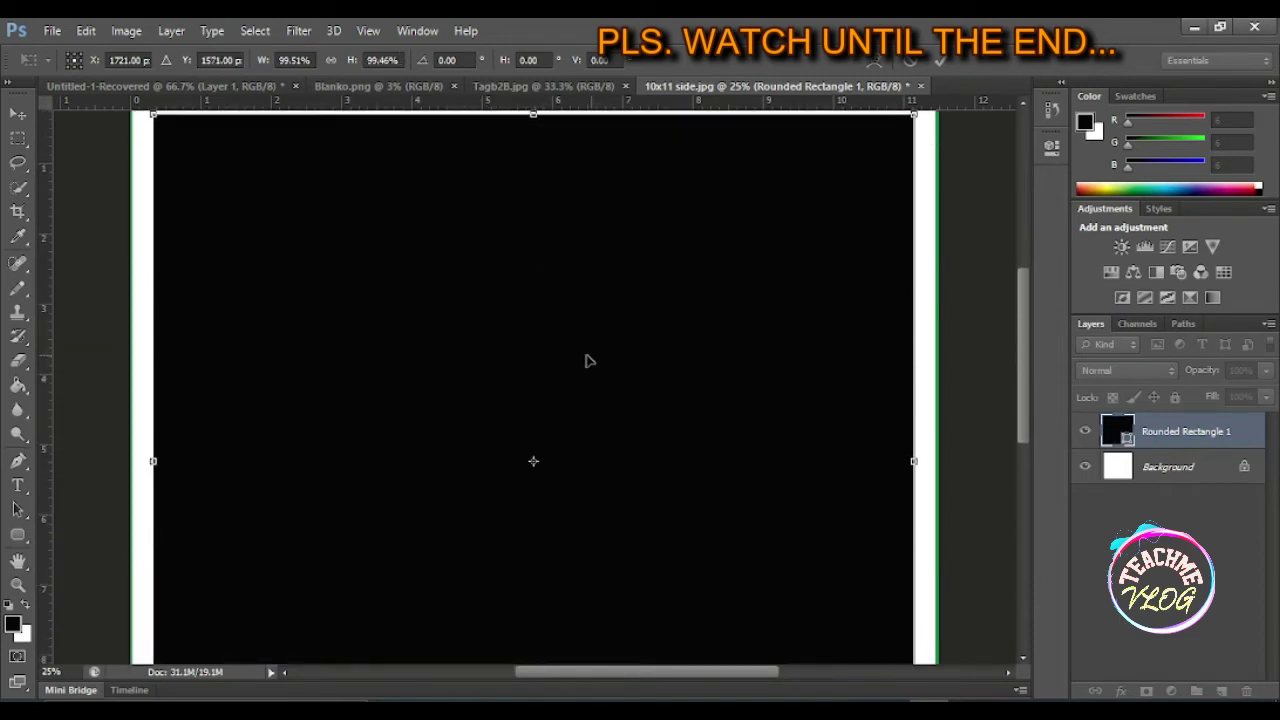
pyautogui.press('Return')
pyautogui.scroll(-3, 490, 391)
pyautogui.scroll(-2, 490, 391)
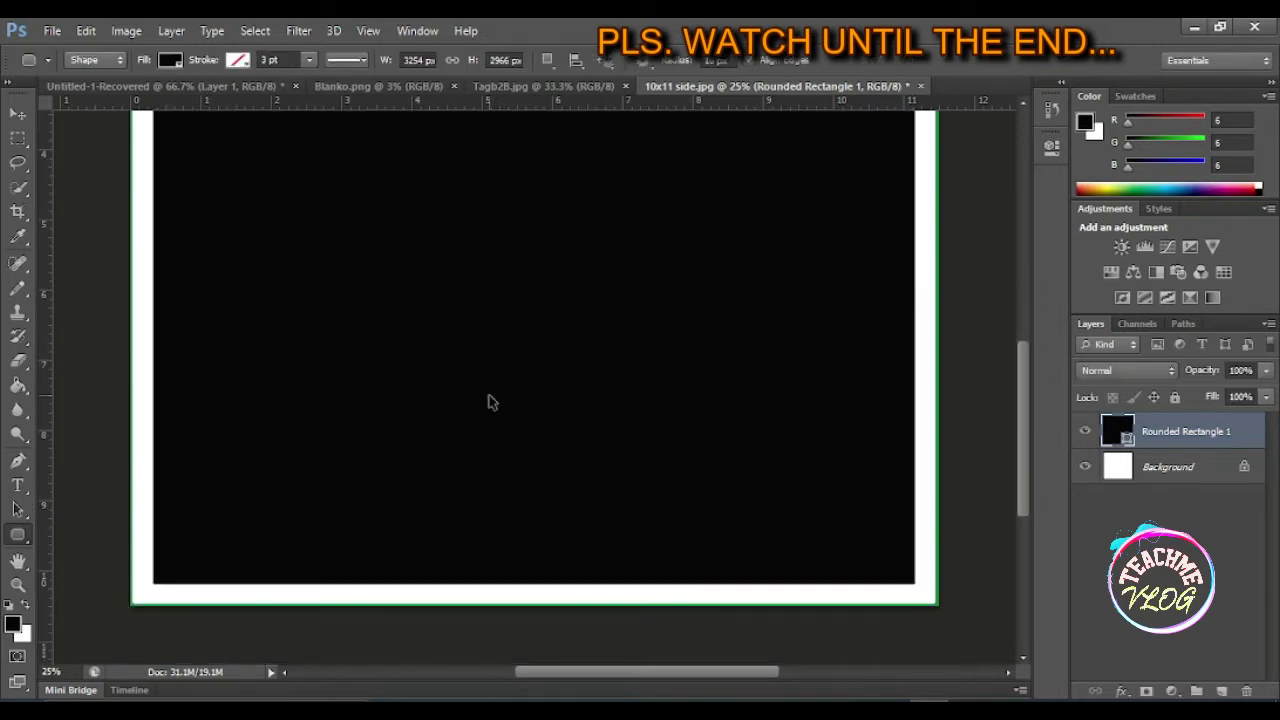
pyautogui.scroll(-2, 489, 395)
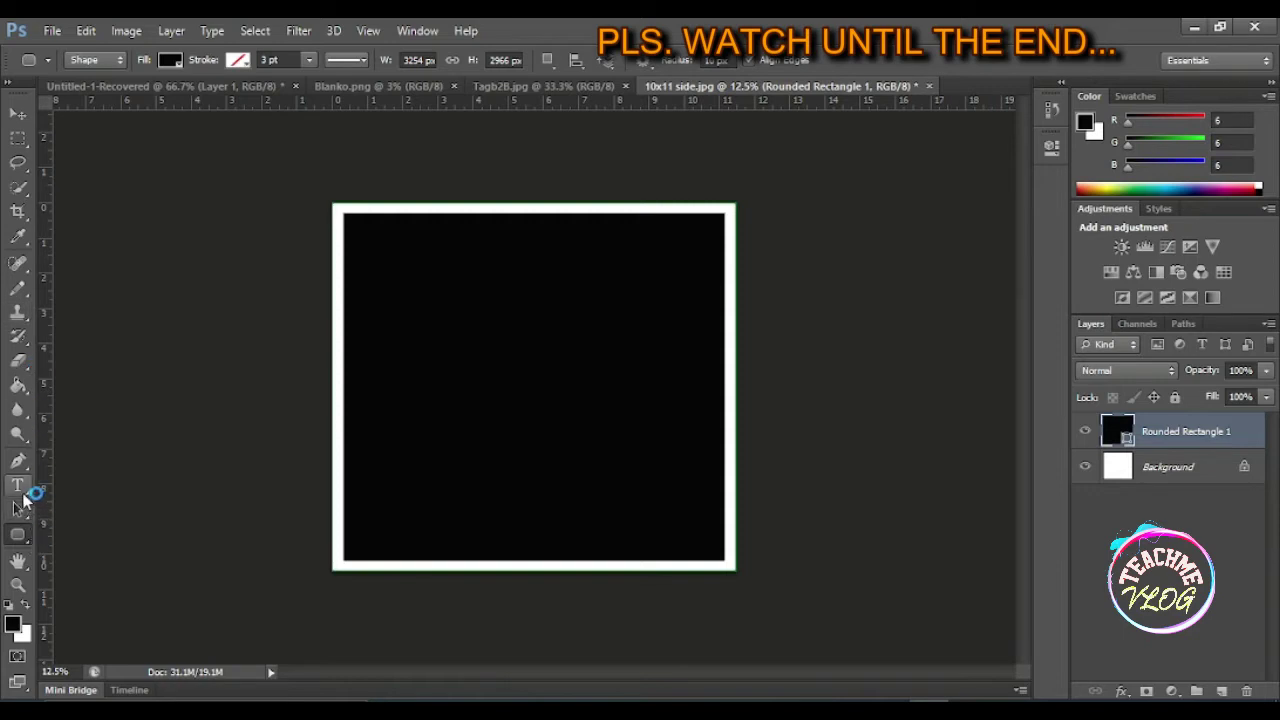
# - Place a text box inside the black rectangle with the Type tool, then finish it
pyautogui.click(17, 485)
pyautogui.click(425, 388)
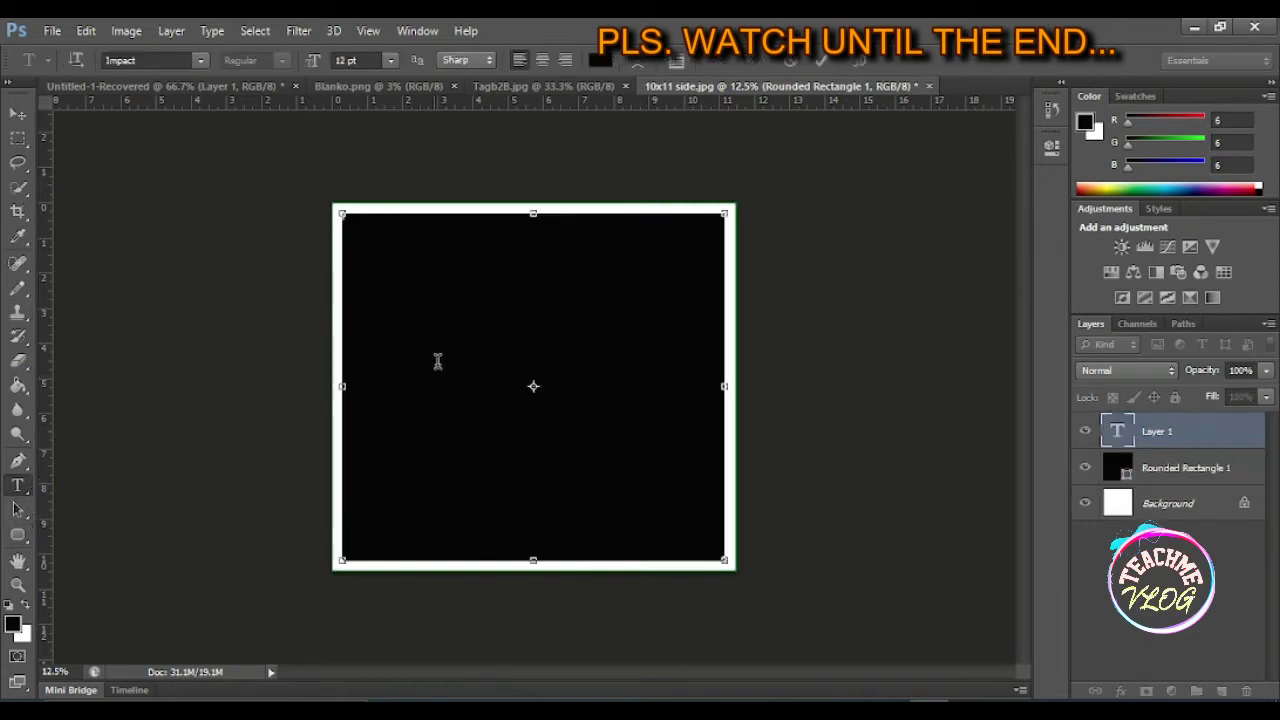
pyautogui.click(17, 113)
# - Save over 10x11 side.jpg as a JPEG and close the document
pyautogui.click(52, 30)
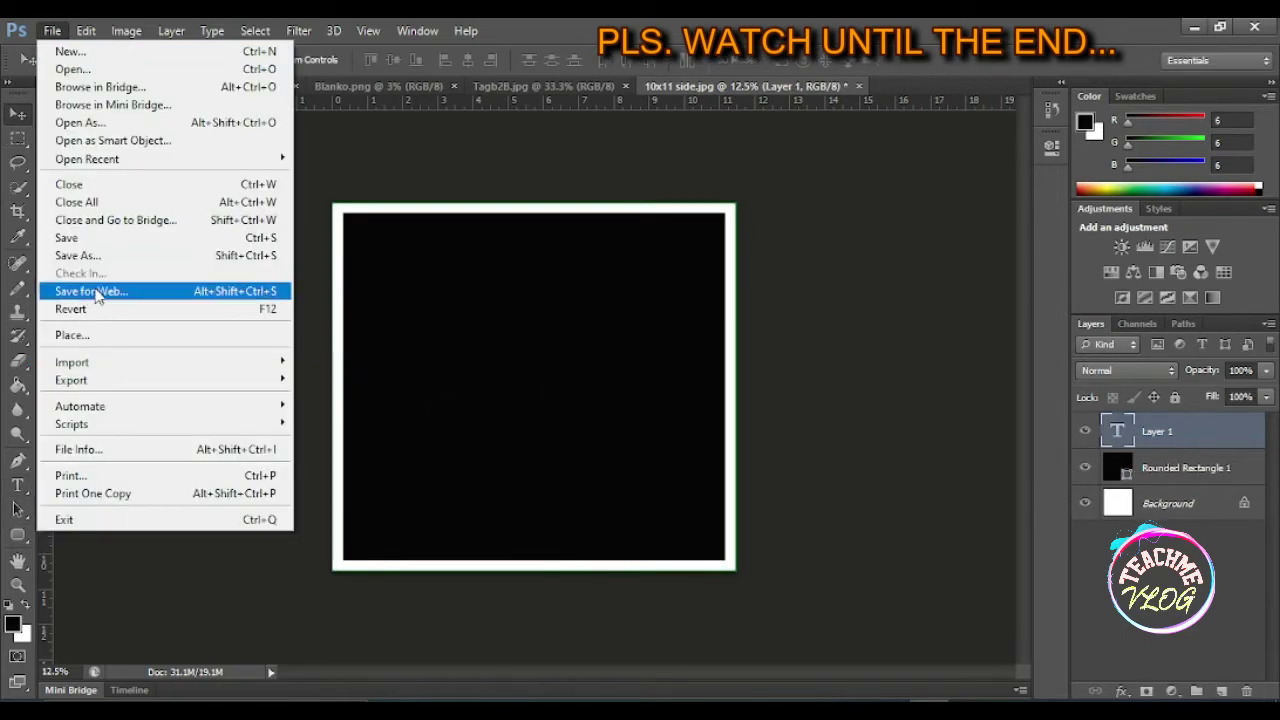
pyautogui.click(137, 240)
pyautogui.click(797, 467)
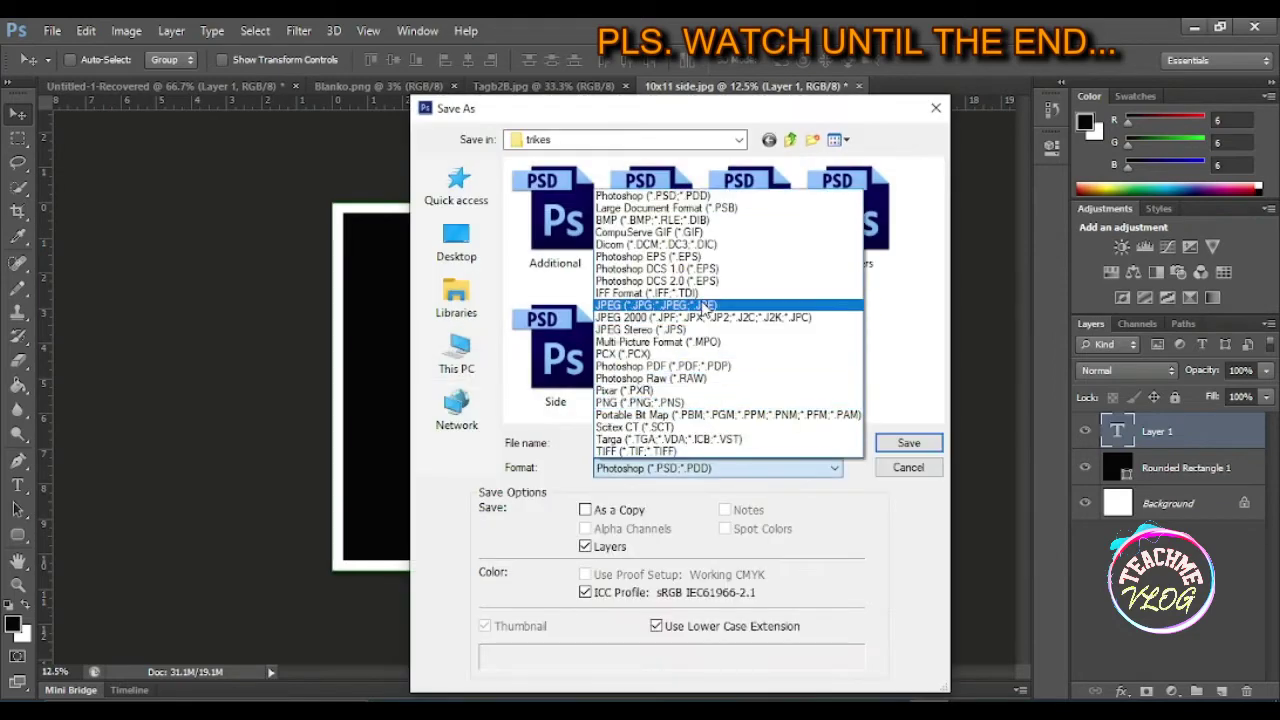
pyautogui.click(706, 300)
pyautogui.click(906, 442)
pyautogui.click(587, 291)
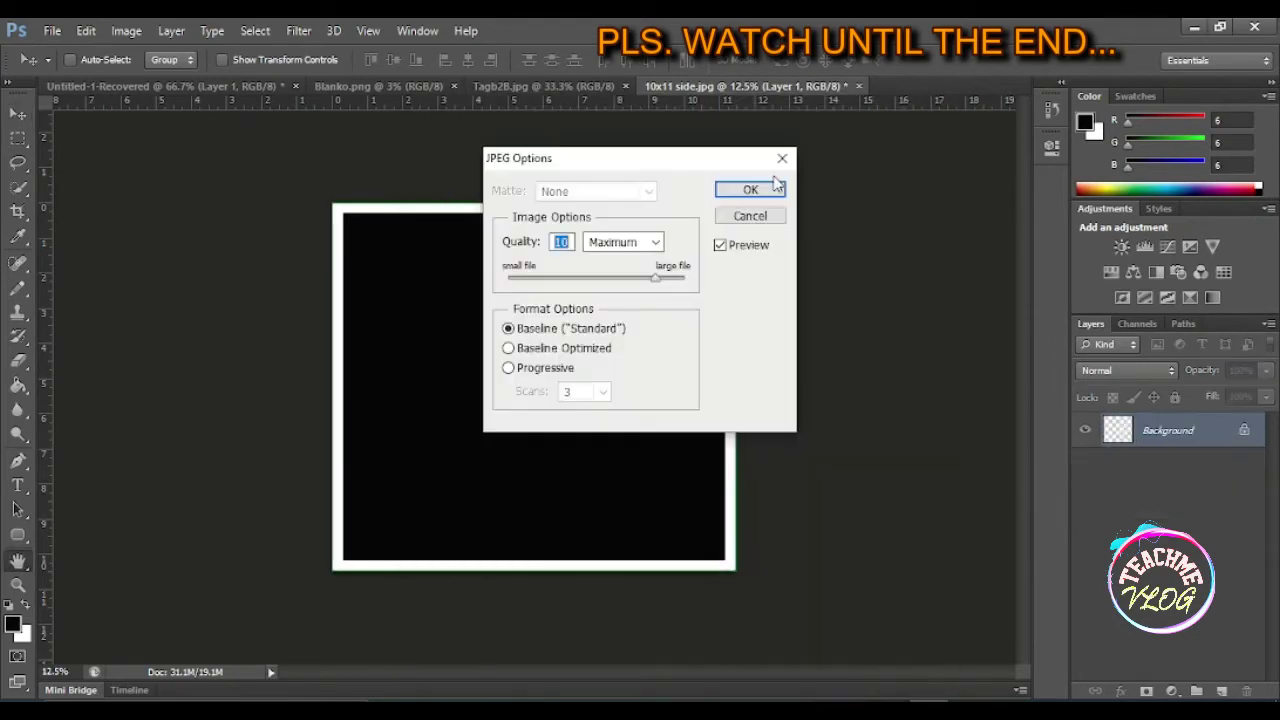
pyautogui.click(745, 188)
pyautogui.click(864, 86)
pyautogui.click(646, 295)
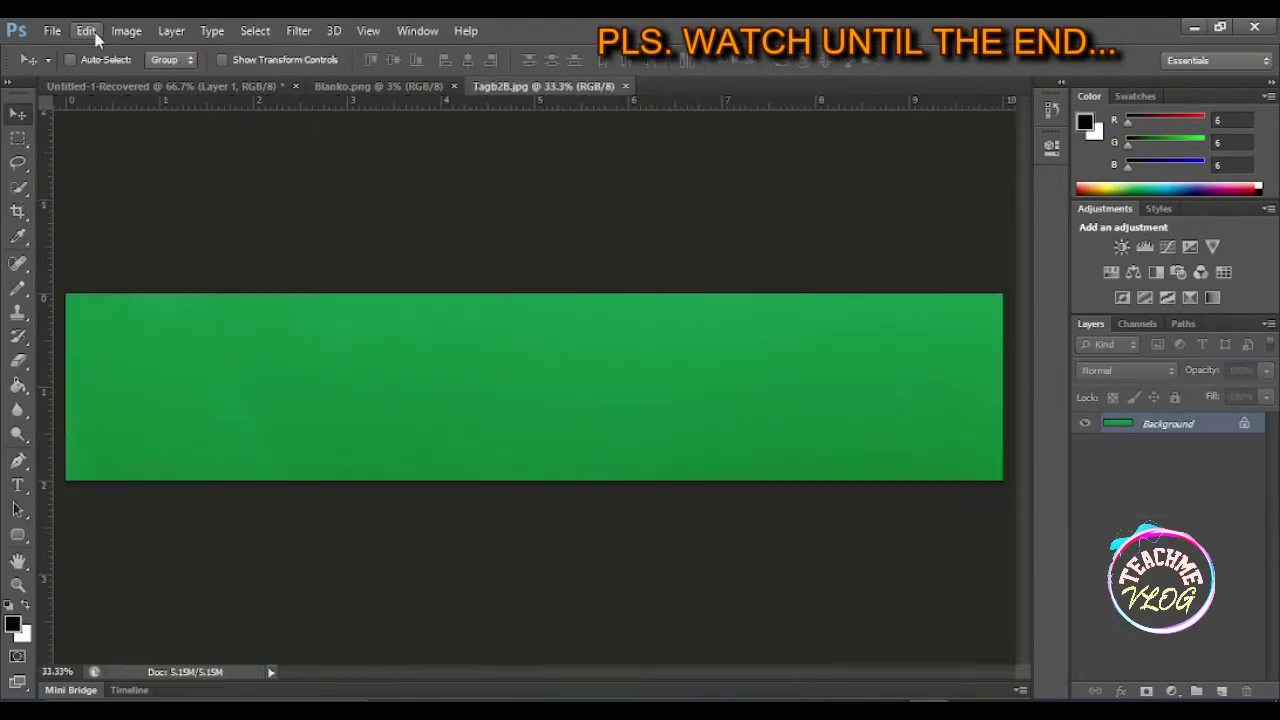
pyautogui.click(52, 30)
# - Reopen 10x11 side.jpg and place white text on the black plate
pyautogui.click(72, 69)
pyautogui.doubleClick(663, 215)
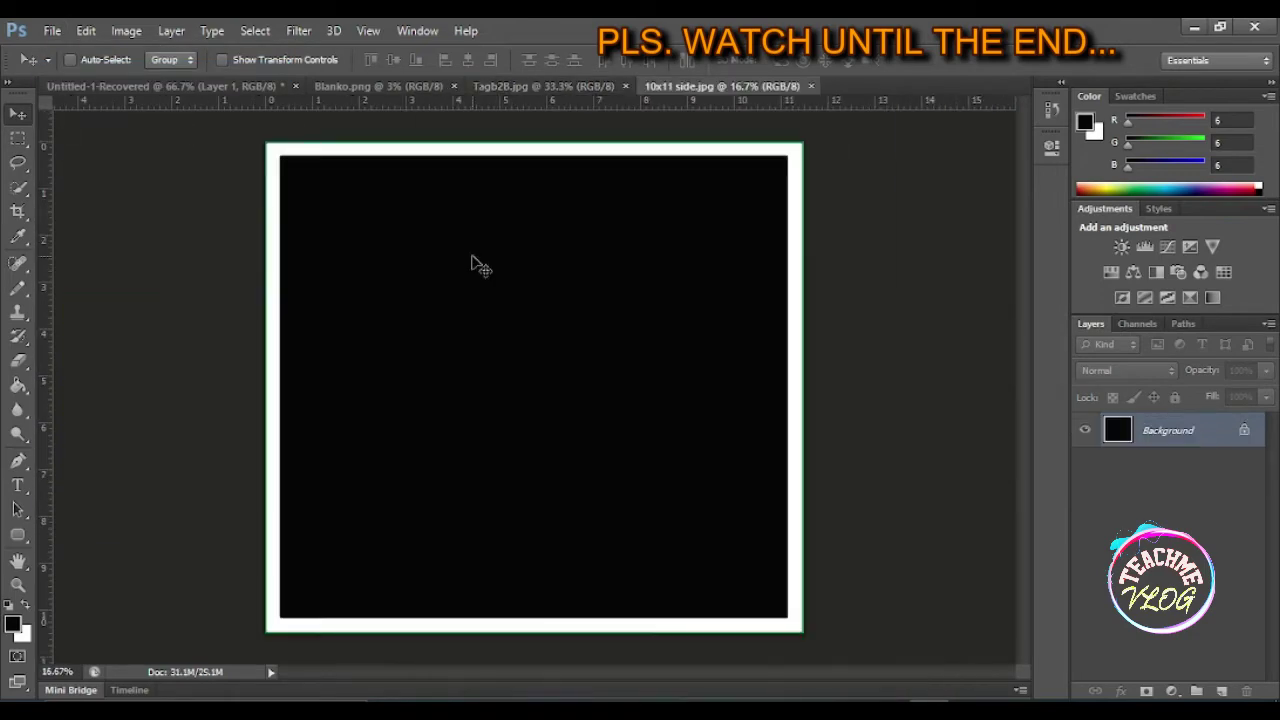
pyautogui.click(18, 485)
pyautogui.press('x')
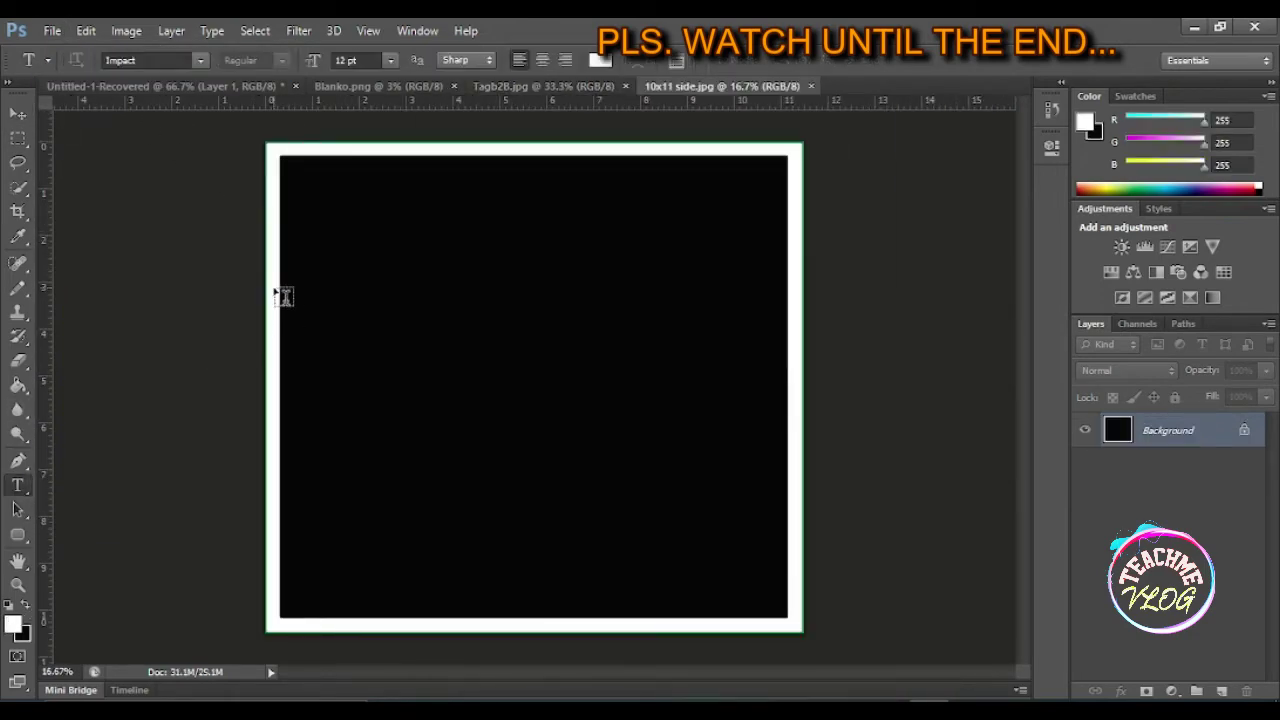
pyautogui.click(406, 327)
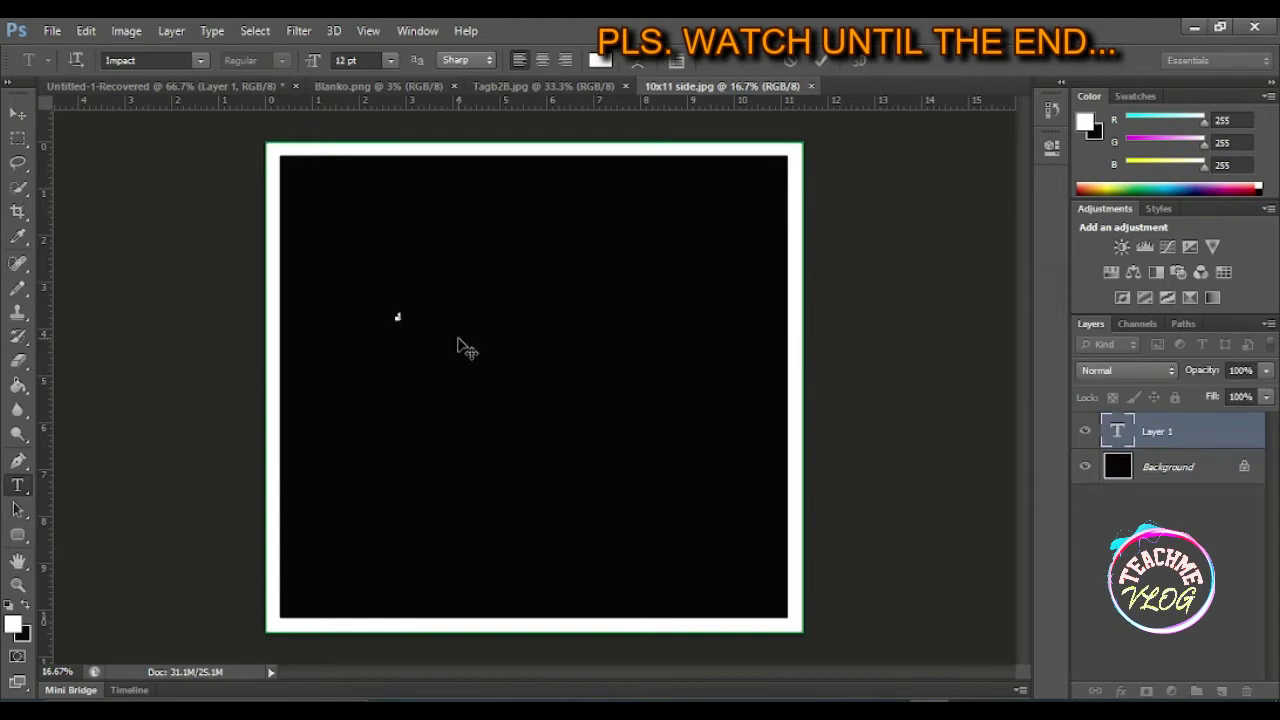
# - Free-transform the 1645 text, enlarging and stretching it up, down and across the plate
pyautogui.click(86, 30)
pyautogui.click(225, 357)
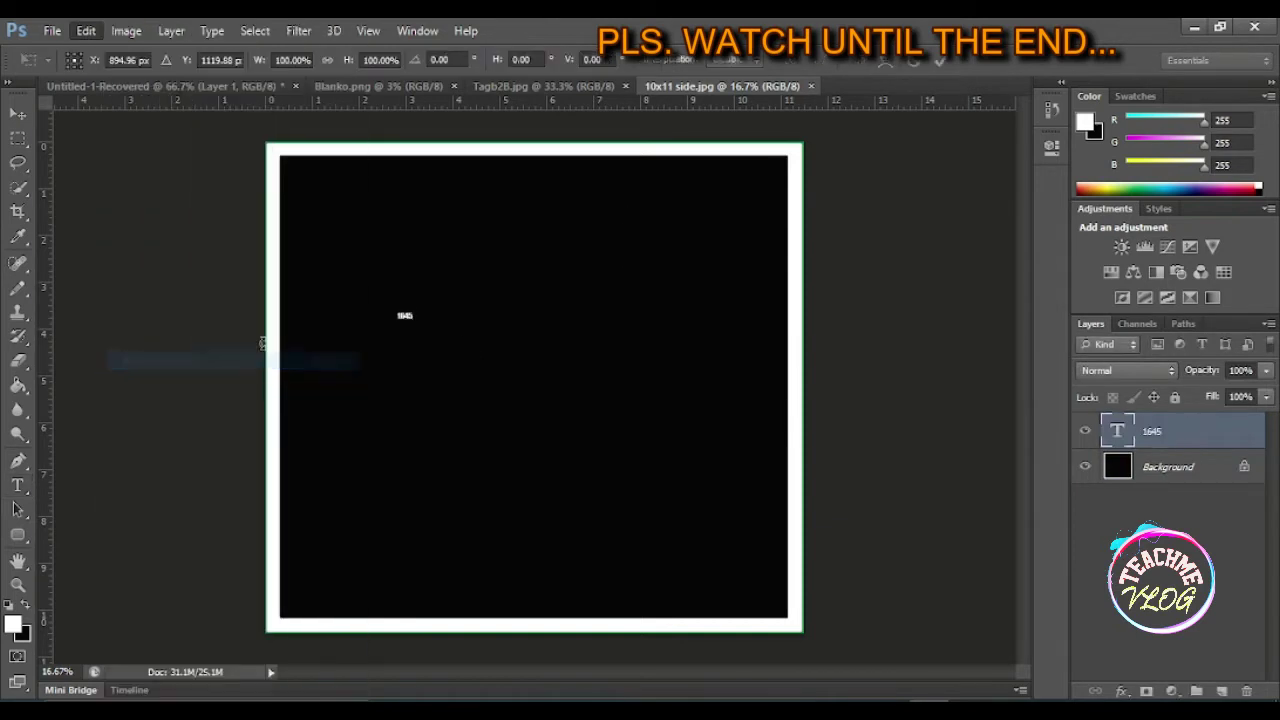
pyautogui.moveTo(422, 328); pyautogui.dragTo(772, 590)
pyautogui.moveTo(394, 450); pyautogui.dragTo(292, 437)
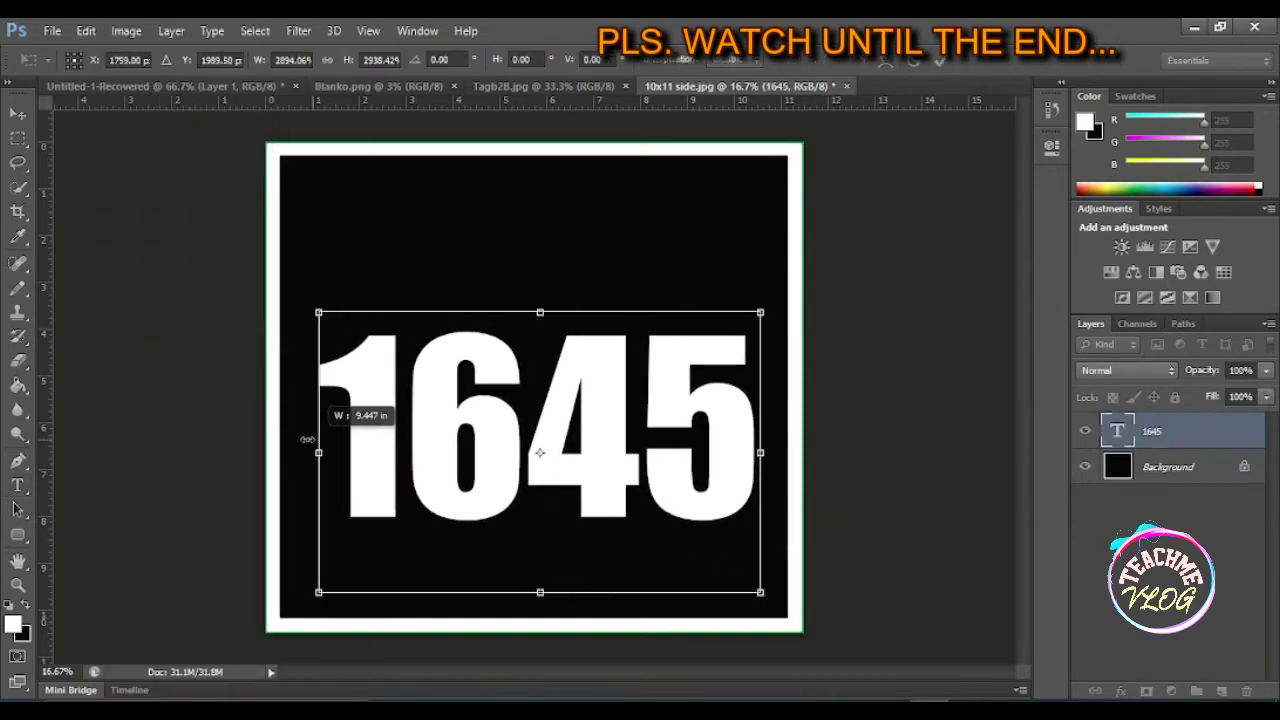
pyautogui.moveTo(527, 313); pyautogui.dragTo(527, 132)
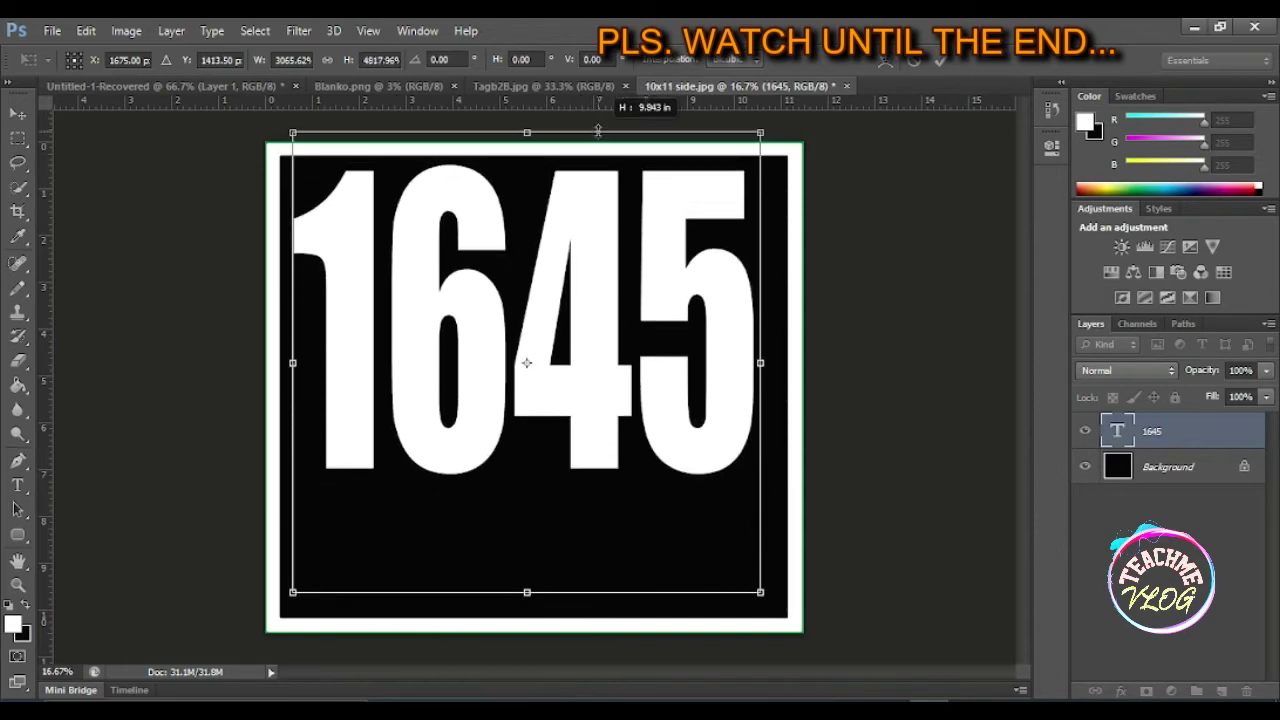
pyautogui.moveTo(760, 357); pyautogui.dragTo(792, 357)
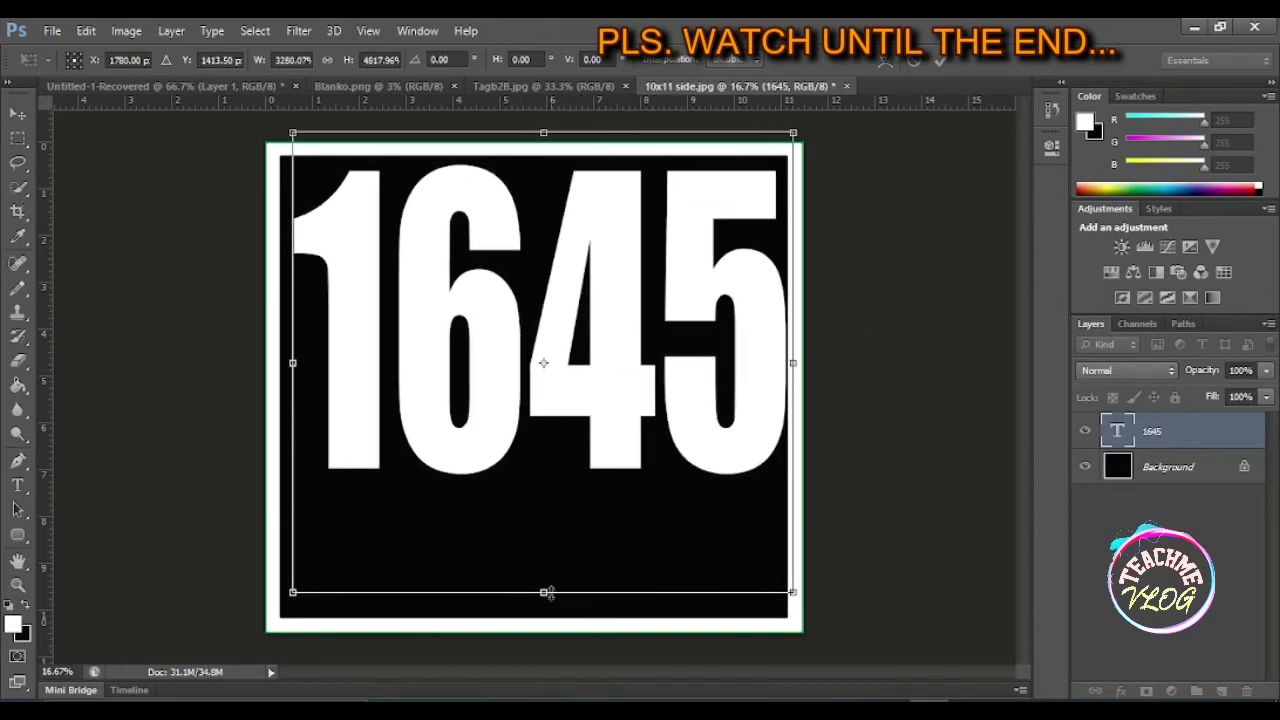
pyautogui.moveTo(527, 592); pyautogui.dragTo(532, 718)
pyautogui.moveTo(293, 432); pyautogui.dragTo(288, 432)
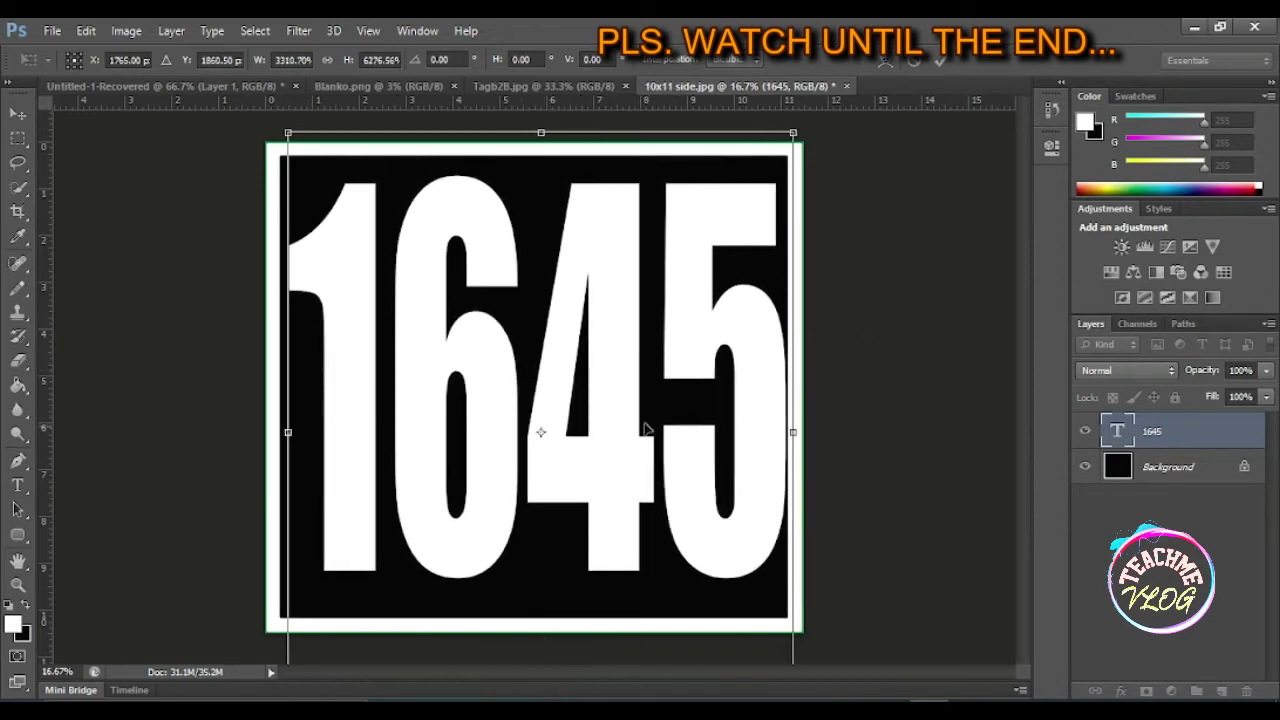
pyautogui.hotkey('ctrl', '-')
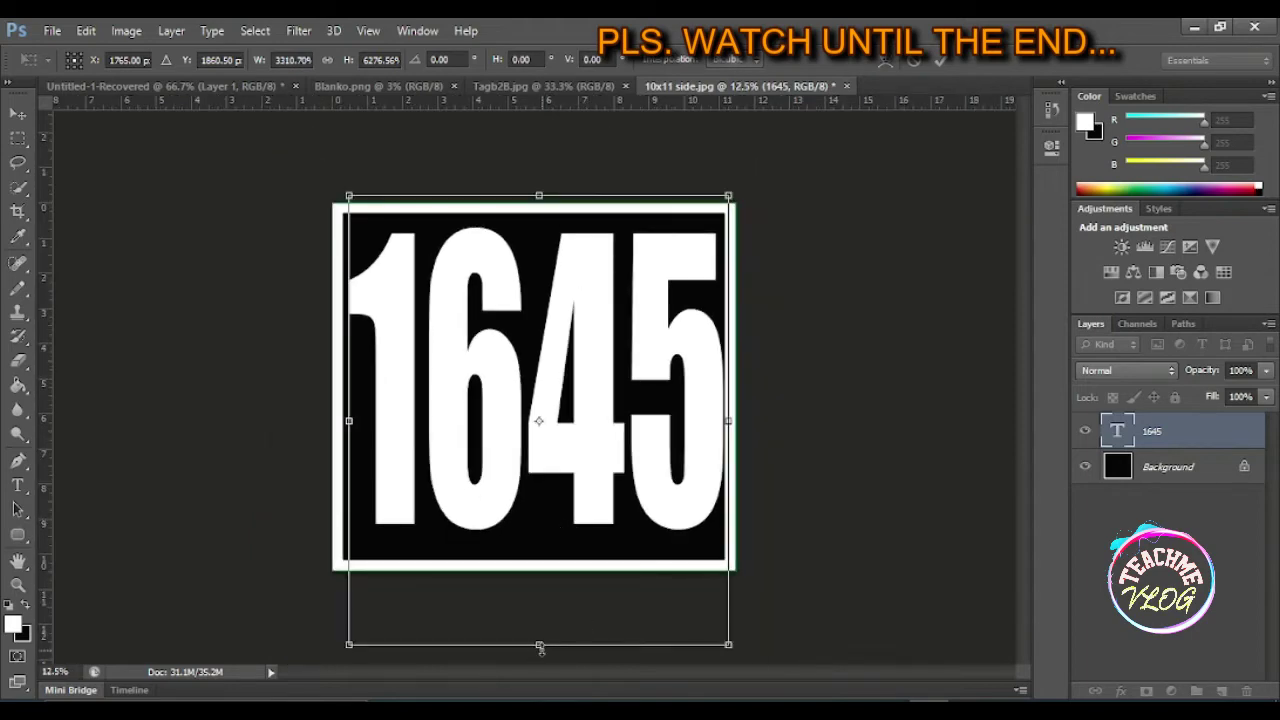
# - Fine-tune the 1645 text's top, bottom and side edges to fill the plate, then commit
pyautogui.moveTo(539, 647); pyautogui.dragTo(541, 676)
pyautogui.moveTo(539, 196); pyautogui.dragTo(541, 172)
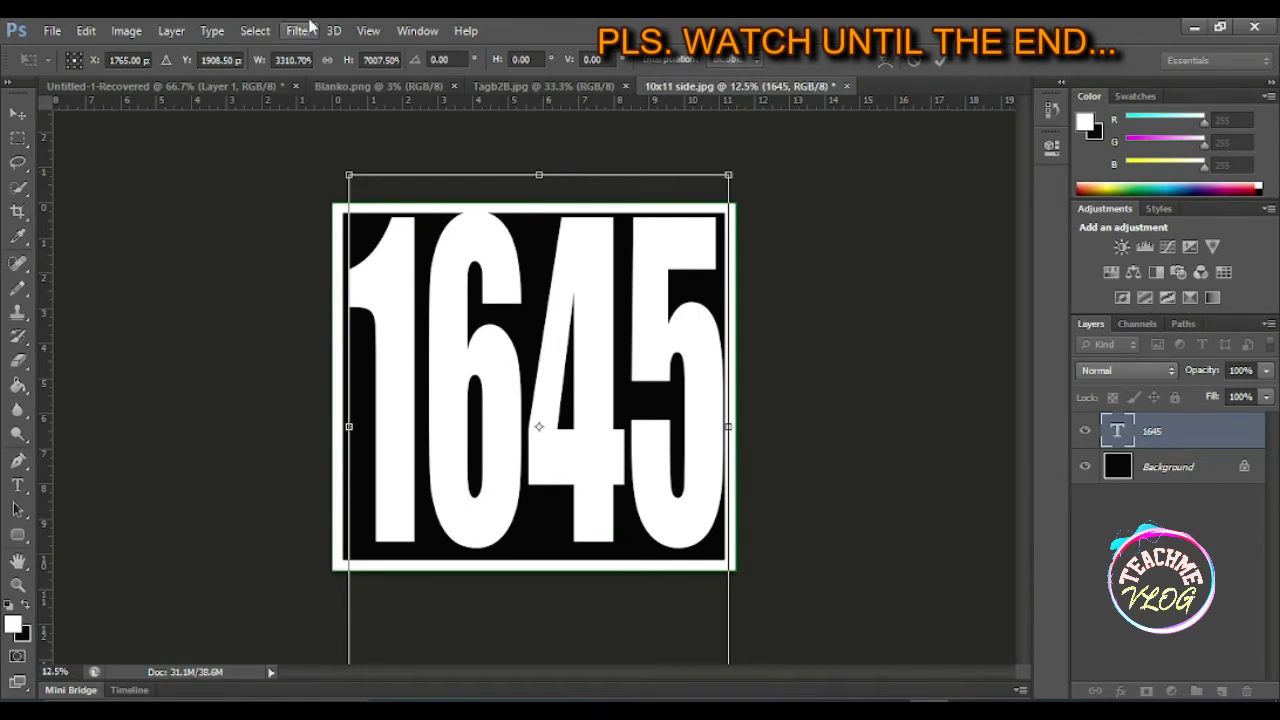
pyautogui.hotkey('ctrl', '-')
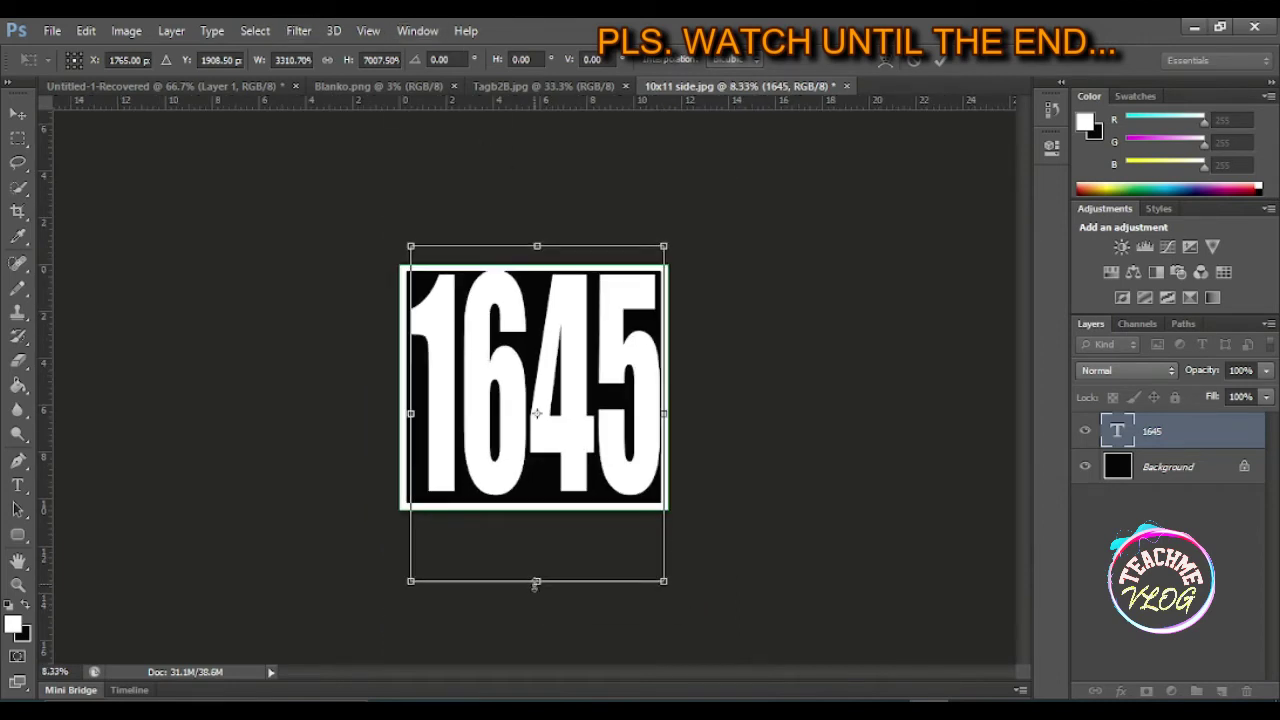
pyautogui.moveTo(535, 582); pyautogui.dragTo(537, 588)
pyautogui.moveTo(661, 417); pyautogui.dragTo(658, 418)
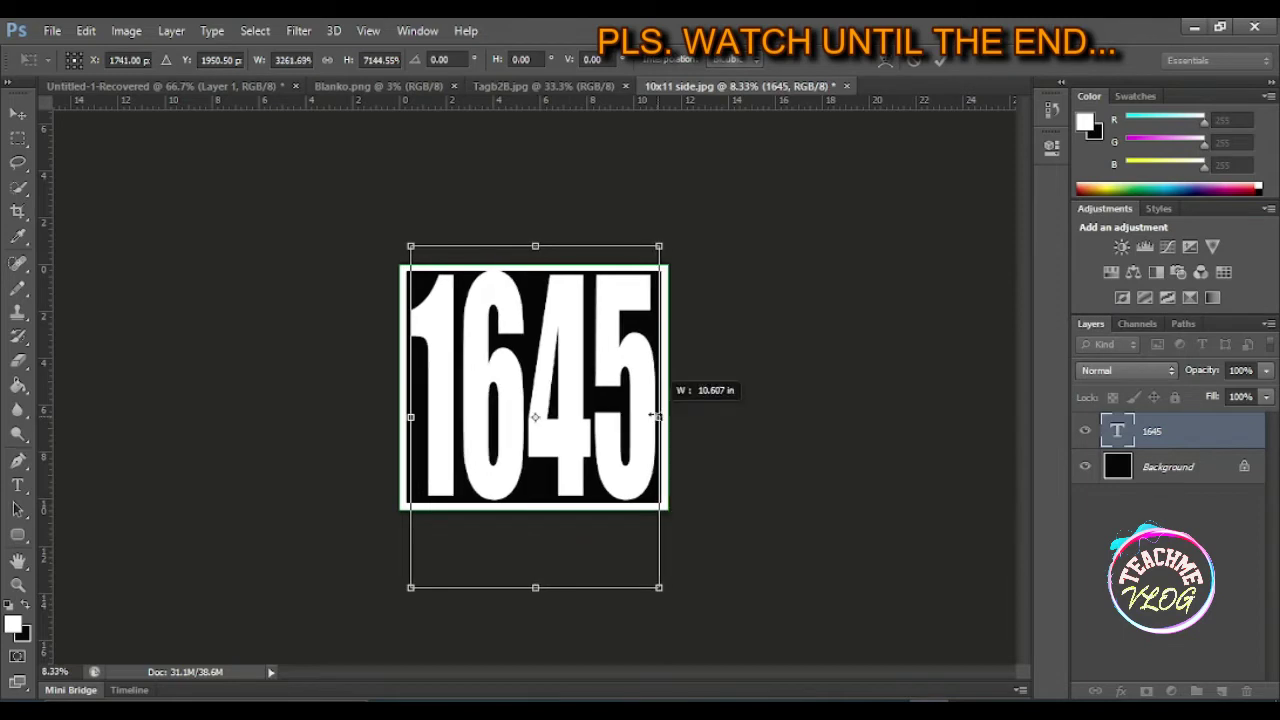
pyautogui.hotkey('ctrl', '+')
pyautogui.hotkey('ctrl', '+')
pyautogui.hotkey('ctrl', '+')
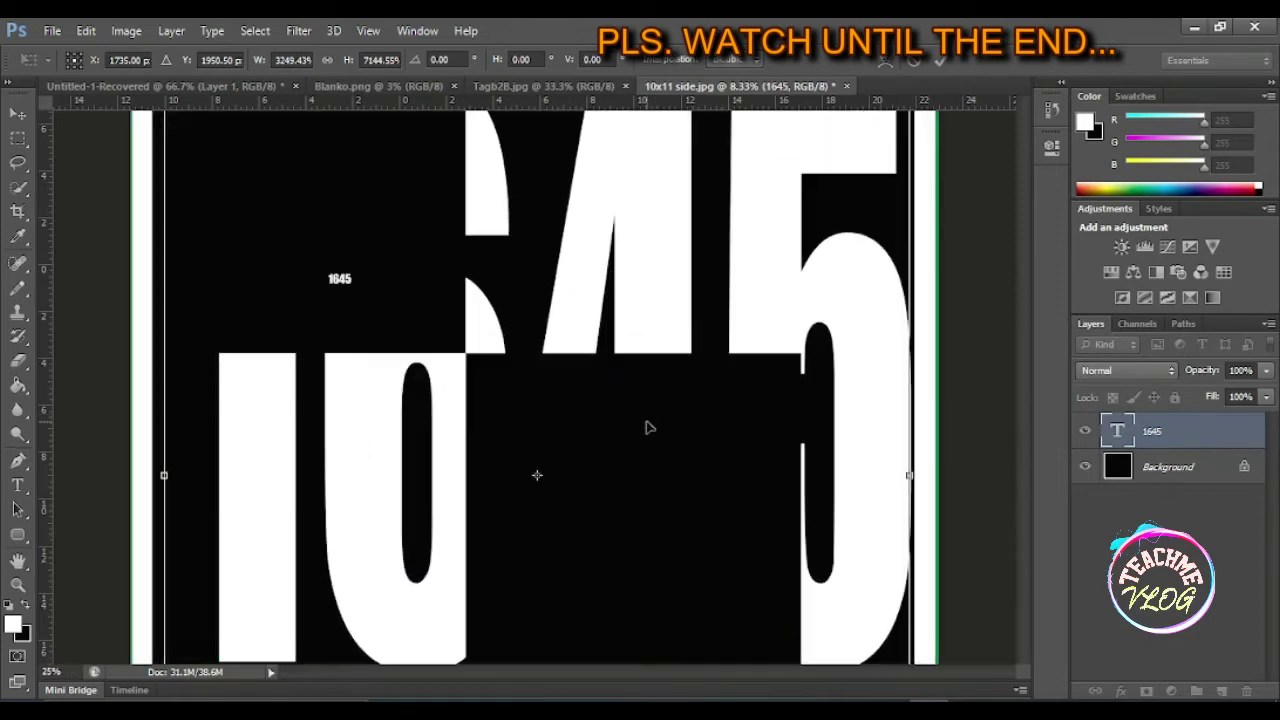
pyautogui.moveTo(685, 672); pyautogui.dragTo(735, 668)
pyautogui.moveTo(805, 475); pyautogui.dragTo(813, 477)
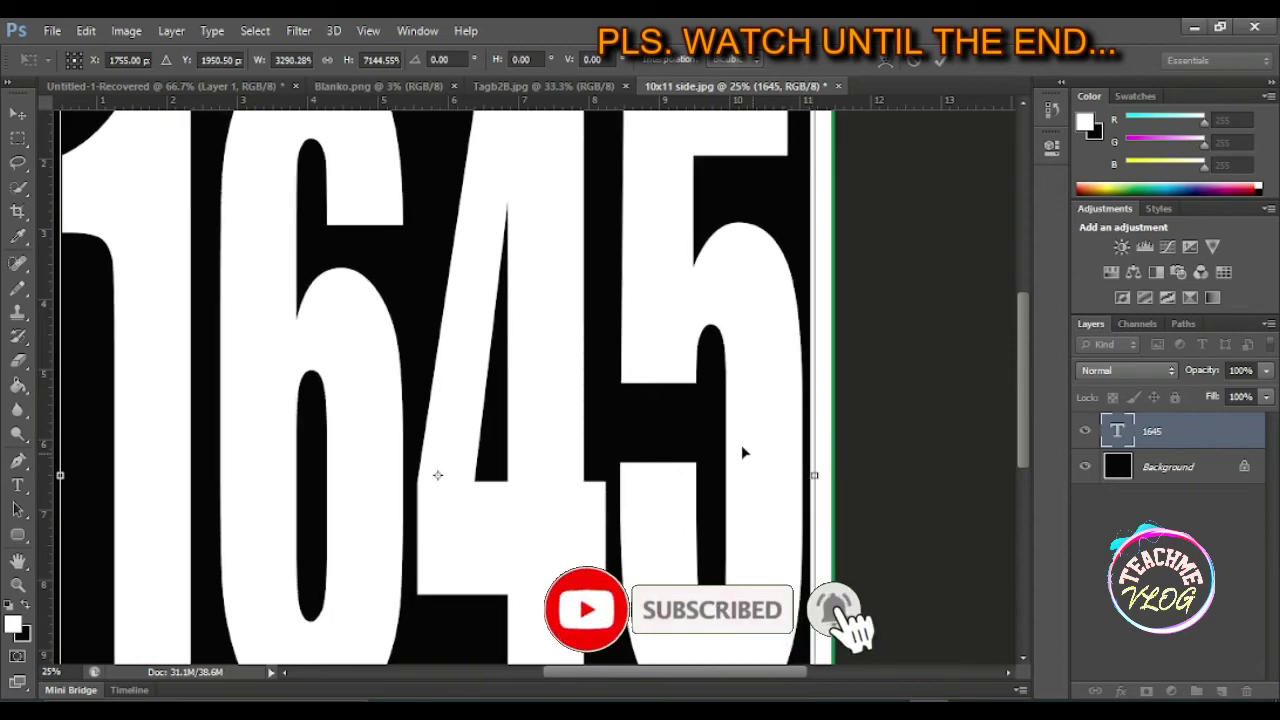
pyautogui.scroll(2, 741, 444)
pyautogui.moveTo(590, 672); pyautogui.dragTo(558, 677)
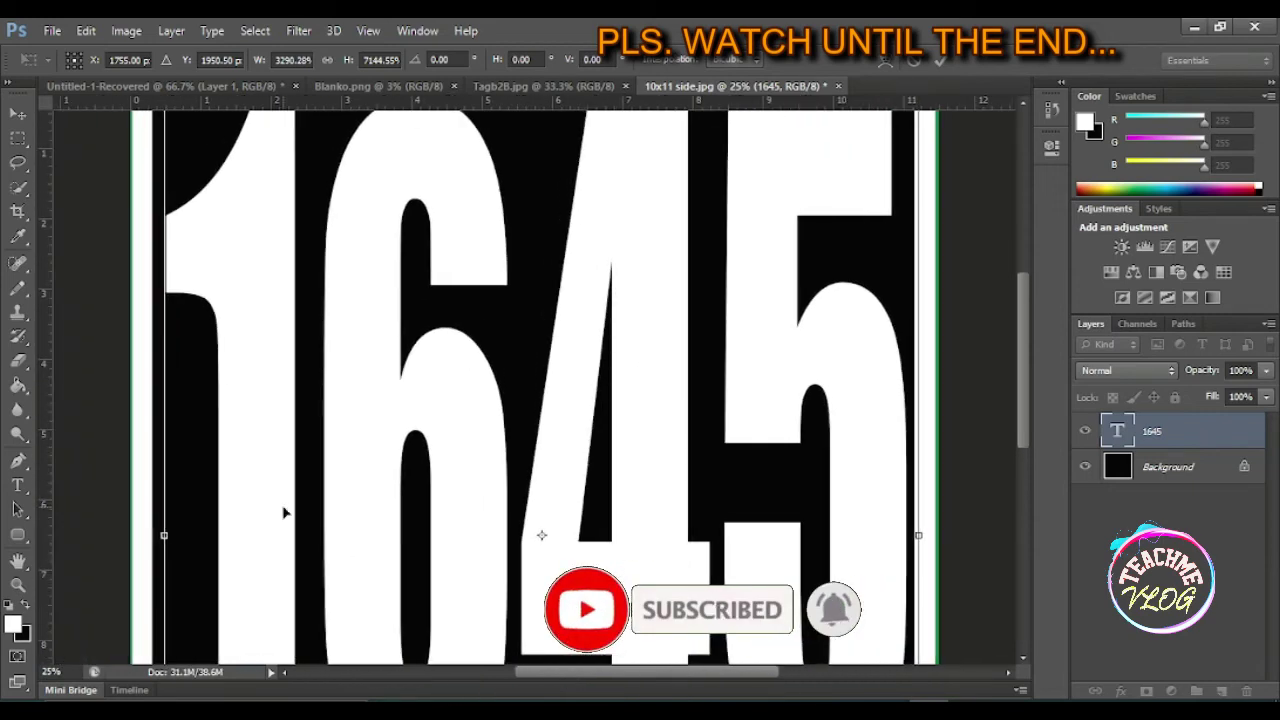
pyautogui.moveTo(164, 538); pyautogui.dragTo(158, 536)
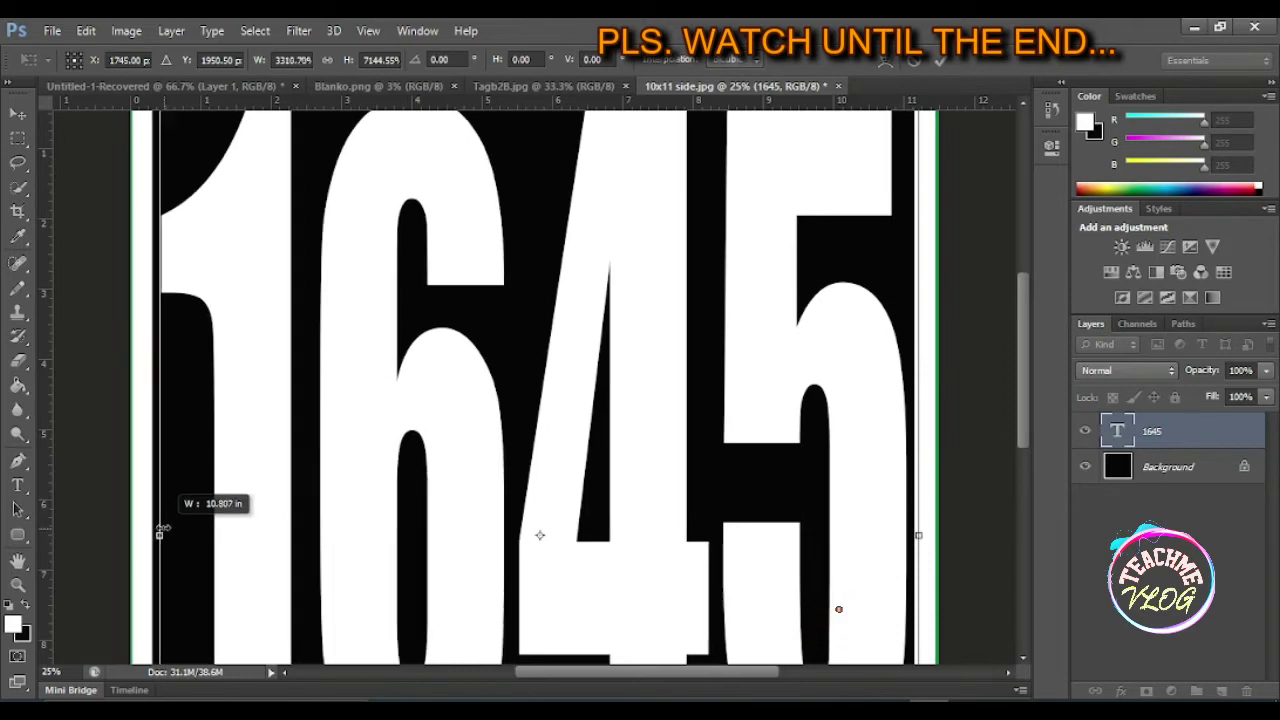
pyautogui.scroll(3, 462, 464)
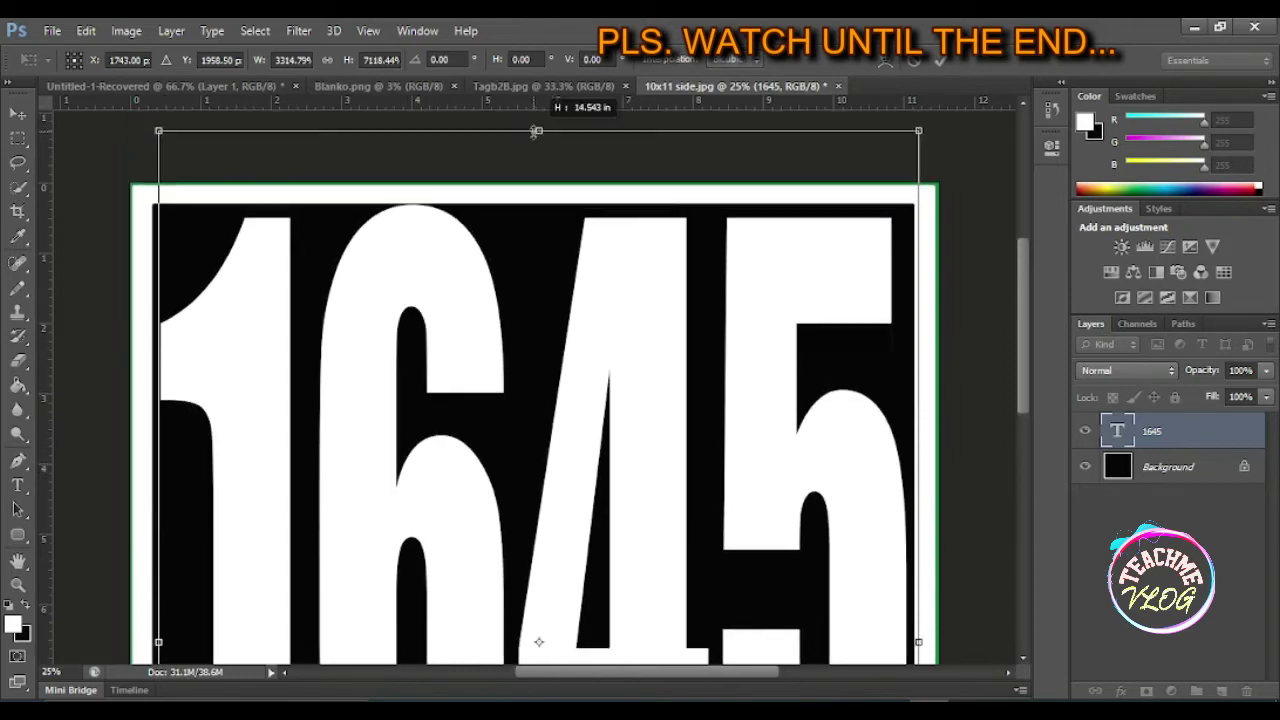
pyautogui.moveTo(539, 127); pyautogui.dragTo(536, 135)
pyautogui.scroll(-1, 560, 500)
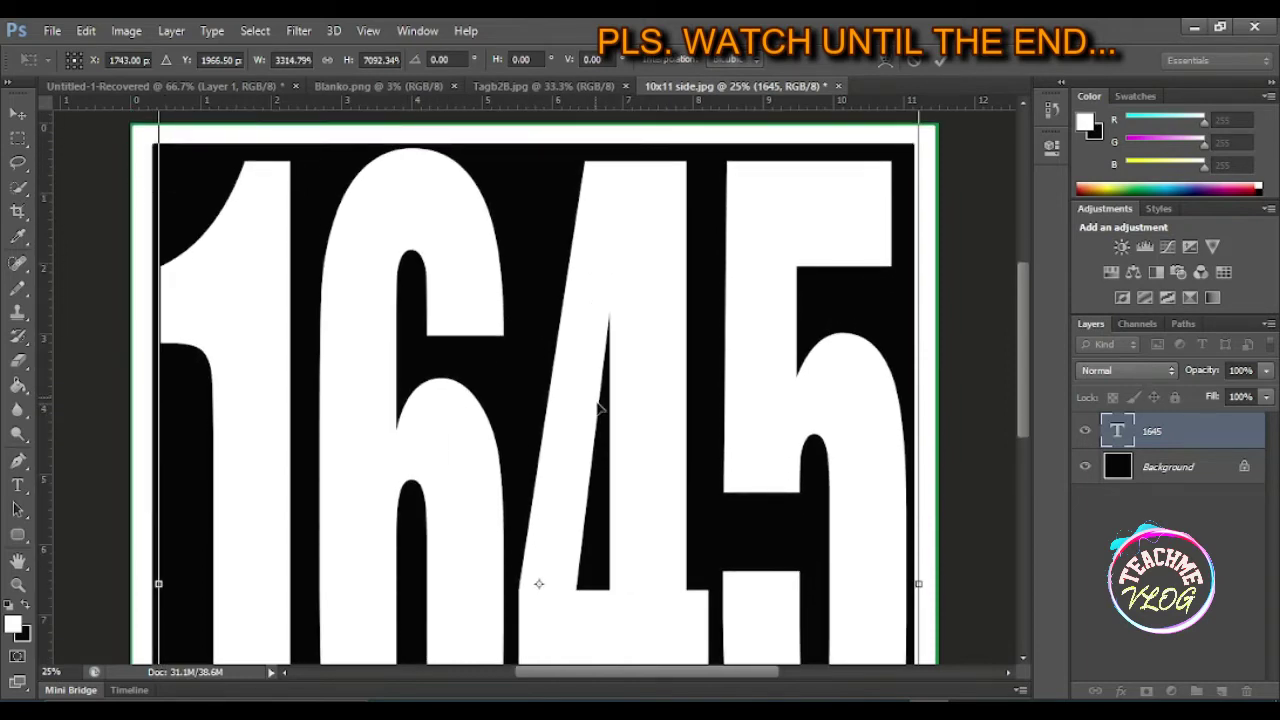
pyautogui.scroll(-3, 577, 443)
pyautogui.scroll(-2, 594, 568)
pyautogui.scroll(-3, 594, 568)
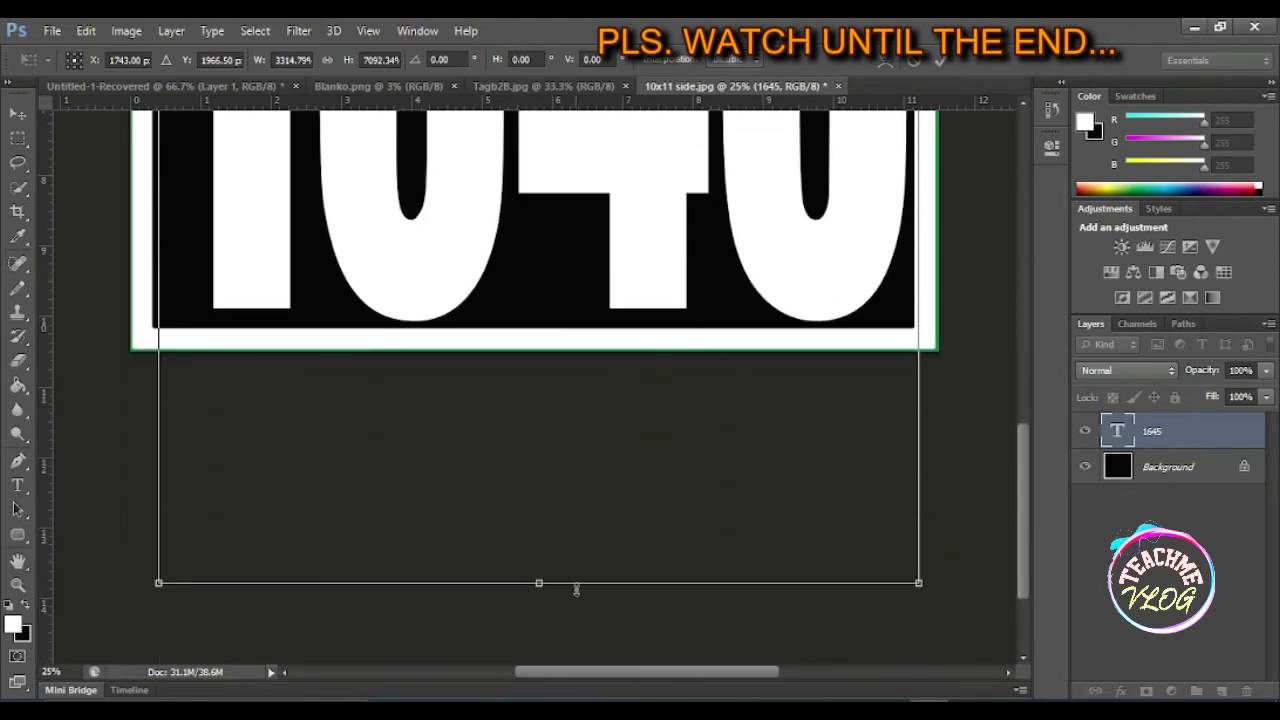
pyautogui.press('Return')
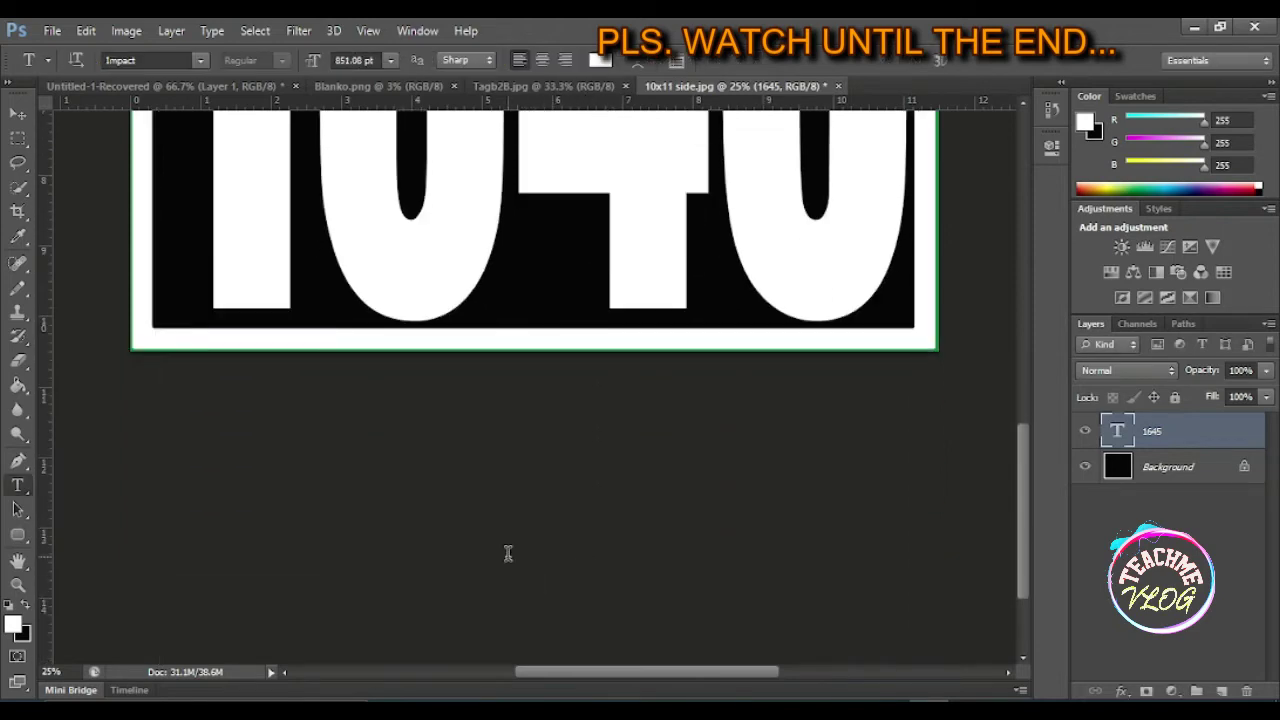
# - Add a Stroke layer style to the 1645 text layer
pyautogui.hotkey('ctrl', '-')
pyautogui.hotkey('ctrl', '-')
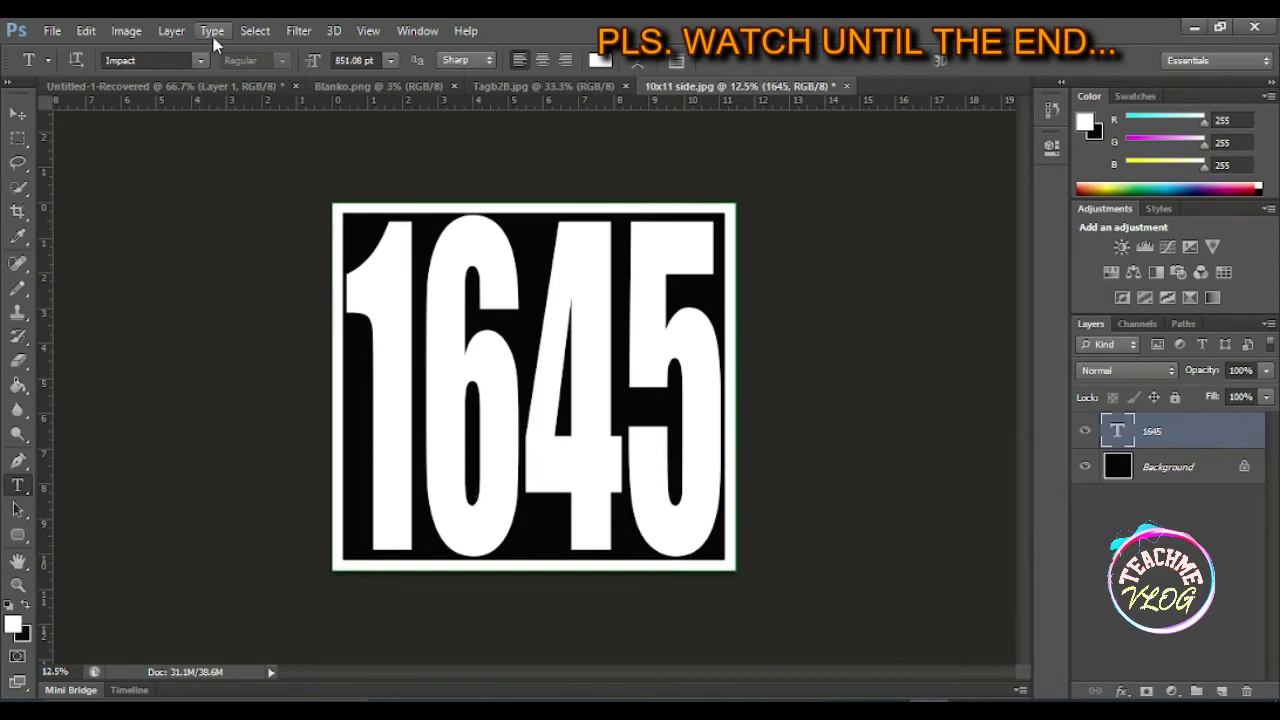
pyautogui.click(171, 30)
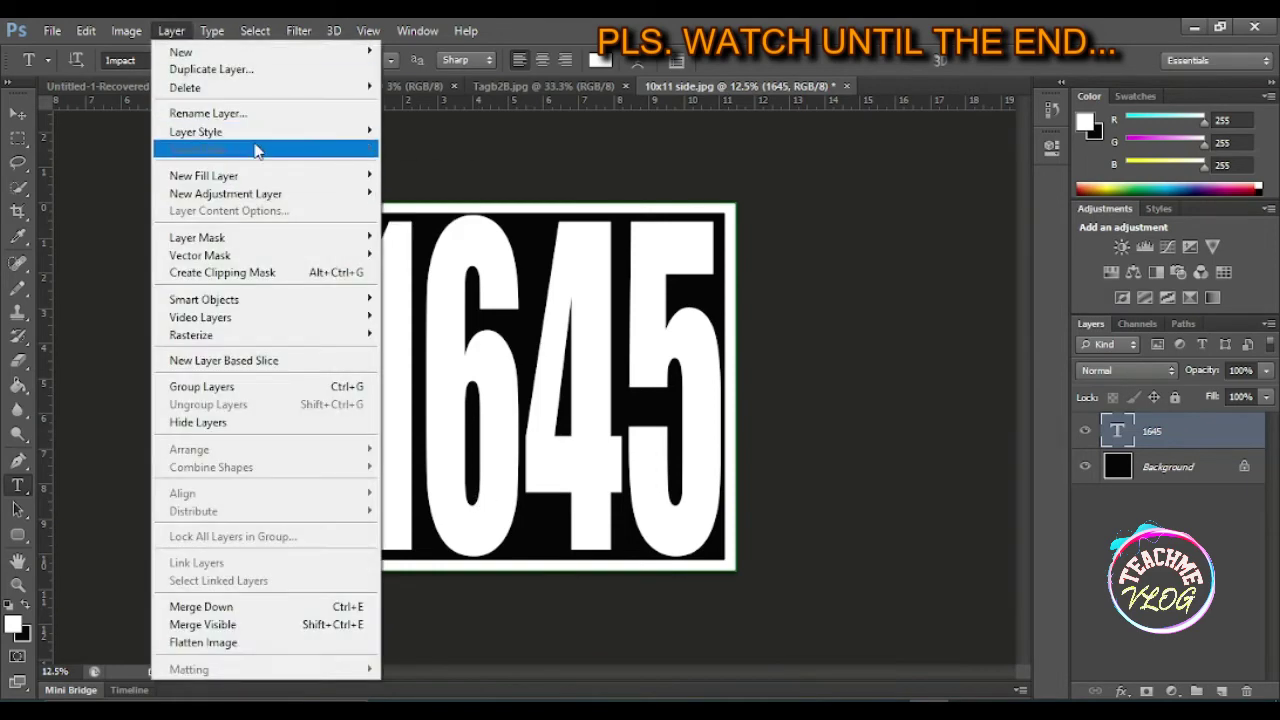
pyautogui.moveTo(196, 132)
pyautogui.click(432, 126)
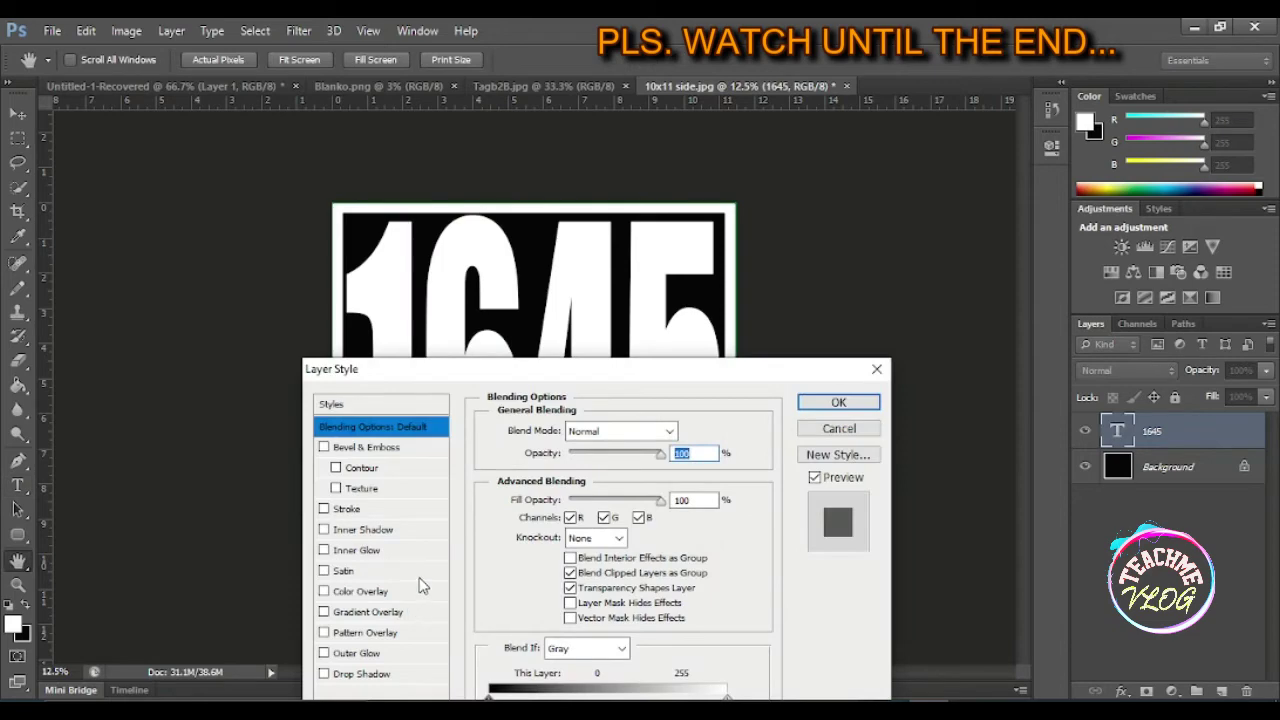
pyautogui.click(347, 509)
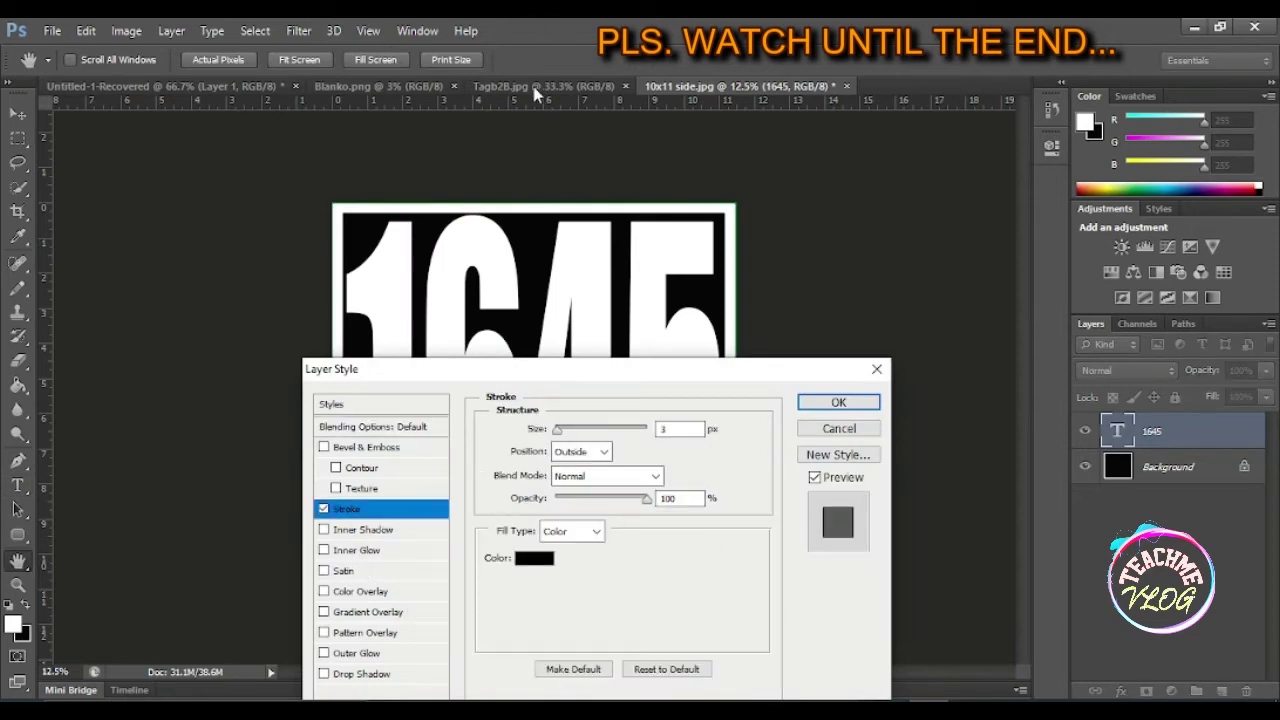
# - Sample the green from the Tagb2B.jpg banner with the Eyedropper
pyautogui.click(838, 401)
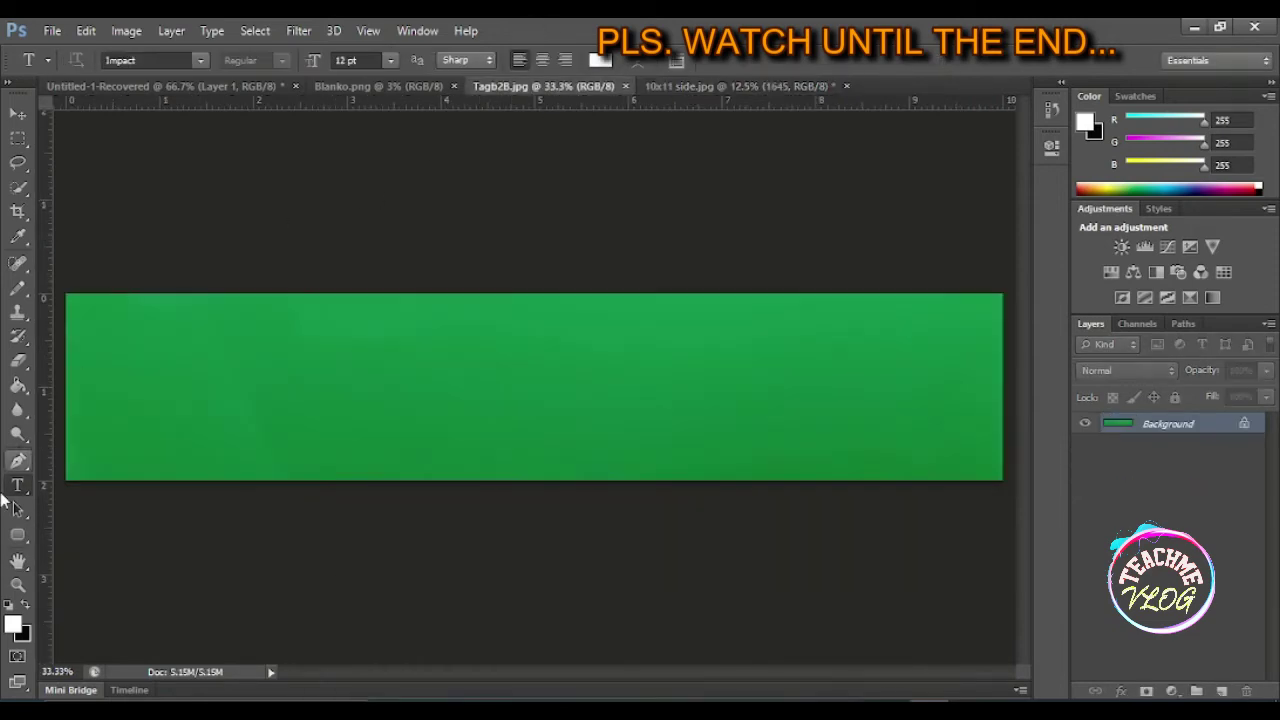
pyautogui.click(18, 236)
pyautogui.click(374, 374)
pyautogui.click(735, 86)
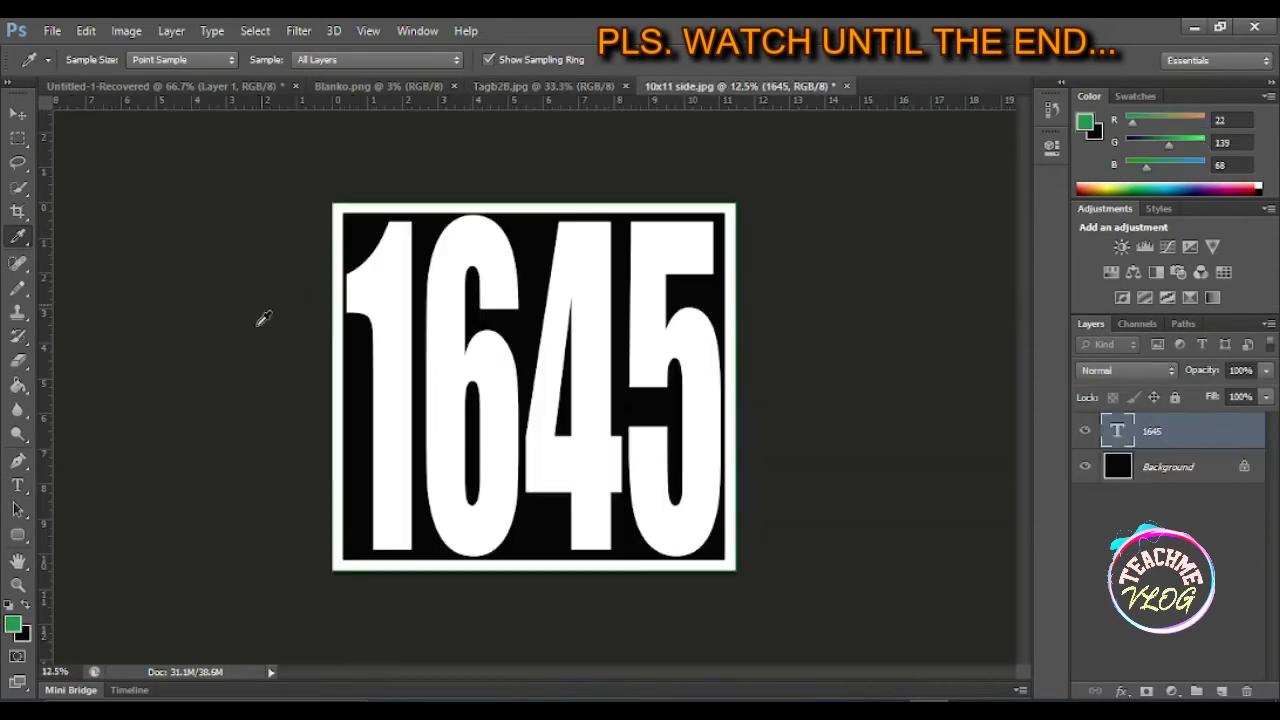
# - Set the 1645 text's stroke to the sampled green at 10 px
pyautogui.click(171, 30)
pyautogui.moveTo(196, 131)
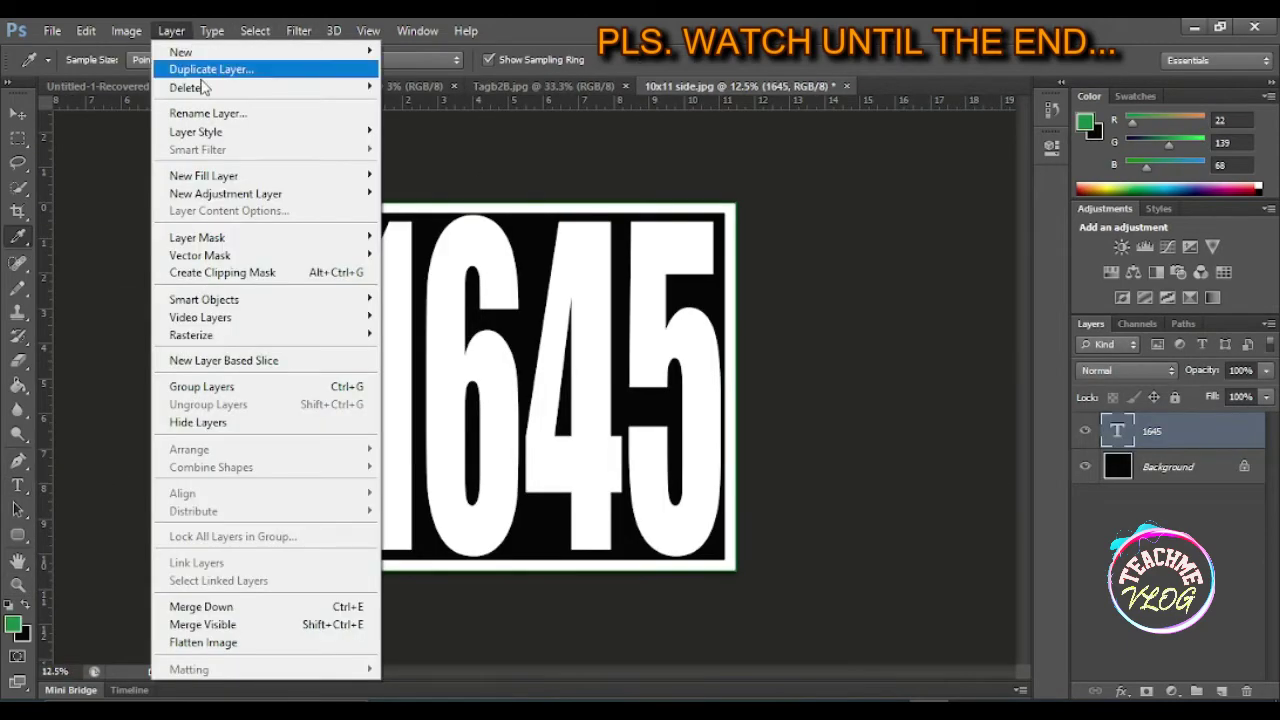
pyautogui.click(449, 143)
pyautogui.click(346, 509)
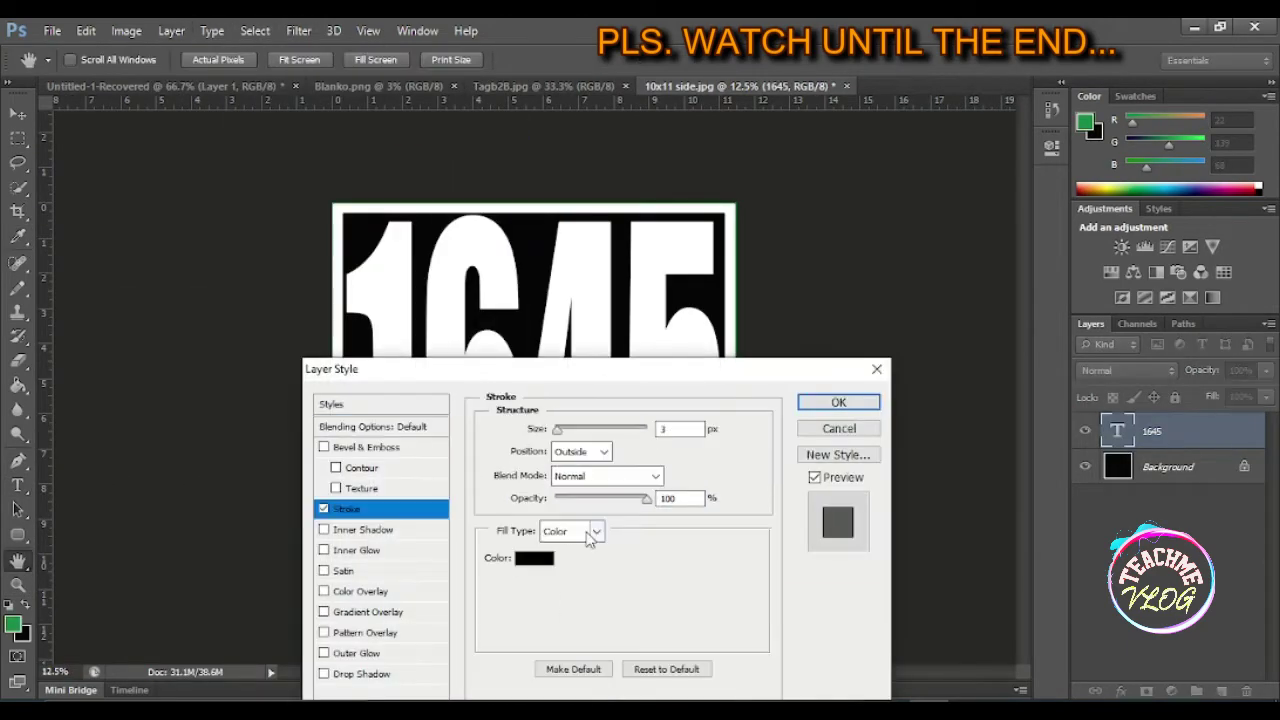
pyautogui.click(534, 557)
pyautogui.press('Return')
pyautogui.click(536, 562)
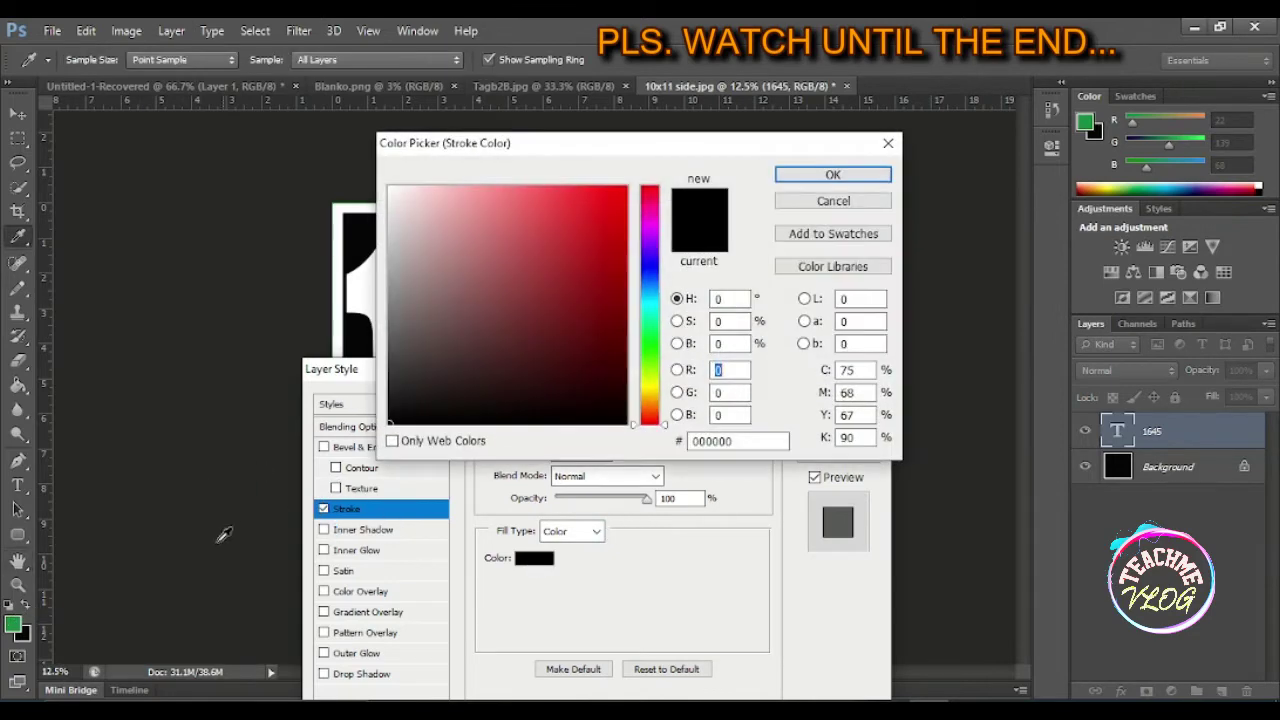
pyautogui.click(15, 622)
pyautogui.click(826, 176)
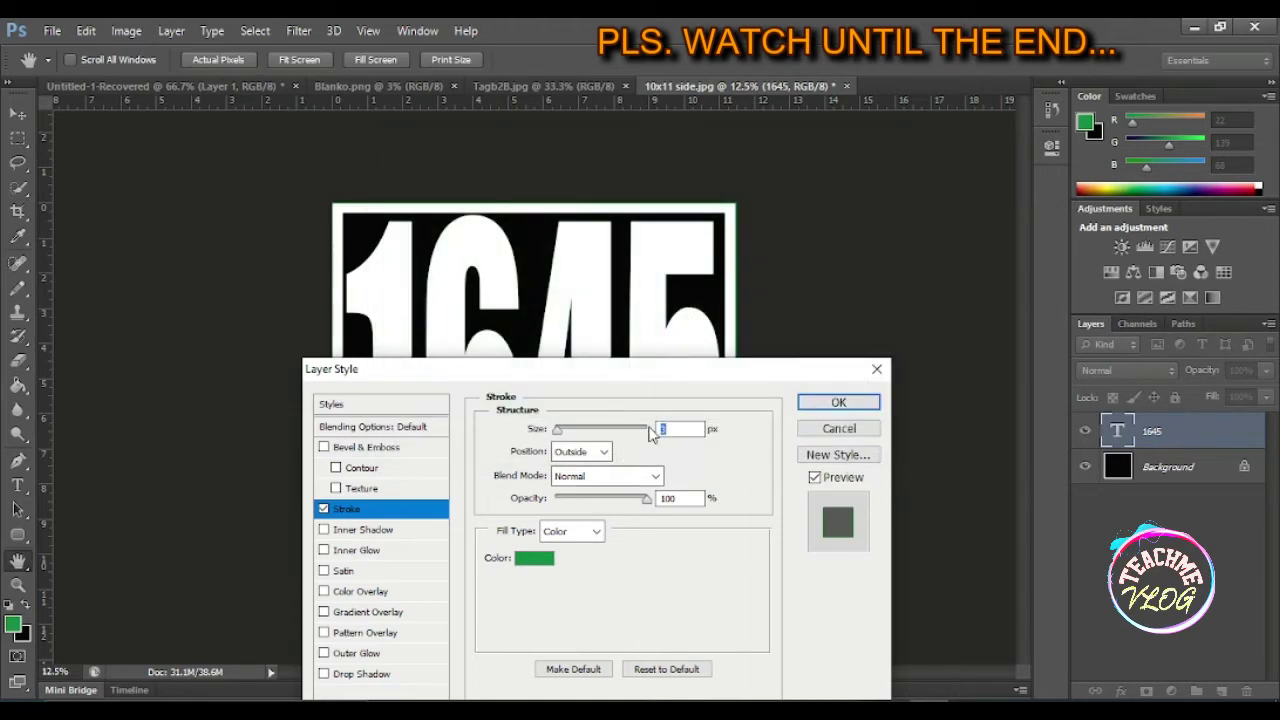
pyautogui.write('10')
pyautogui.click(838, 403)
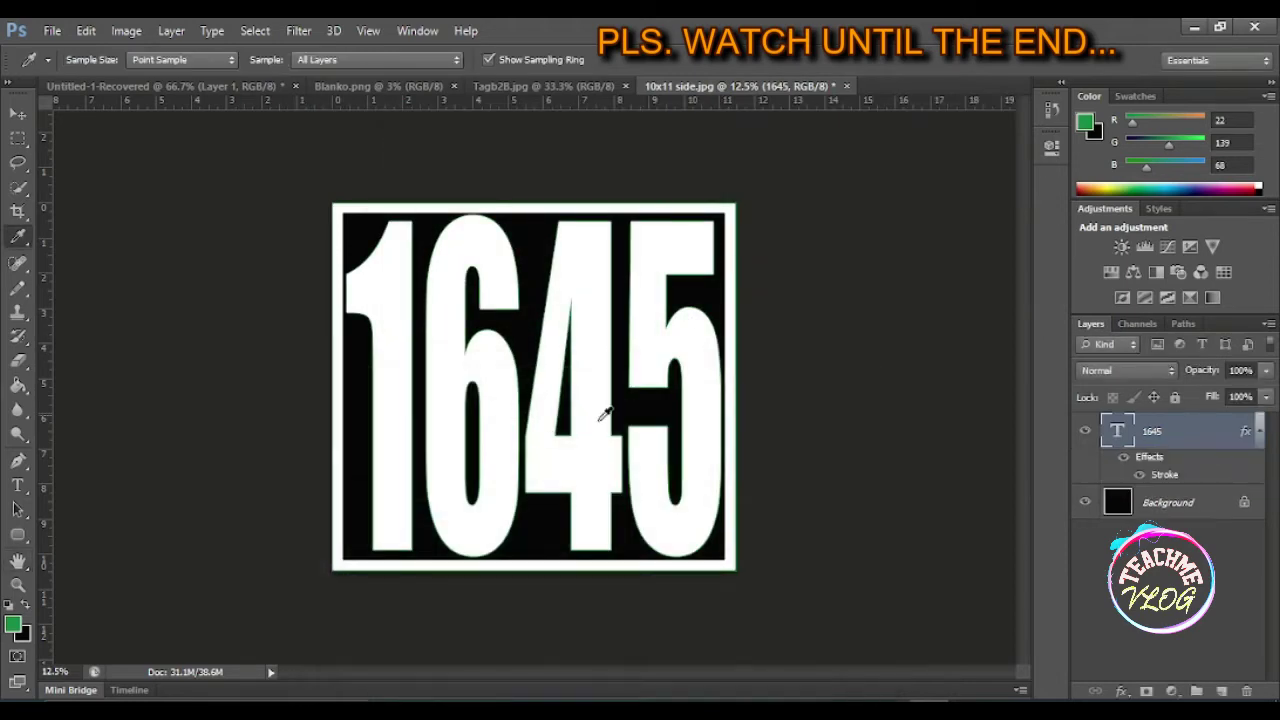
pyautogui.hotkey('ctrl', '+')
pyautogui.hotkey('ctrl', '-')
# - Save the stroked plate over 10x11 side.jpg as a JPEG and close that document
pyautogui.click(52, 30)
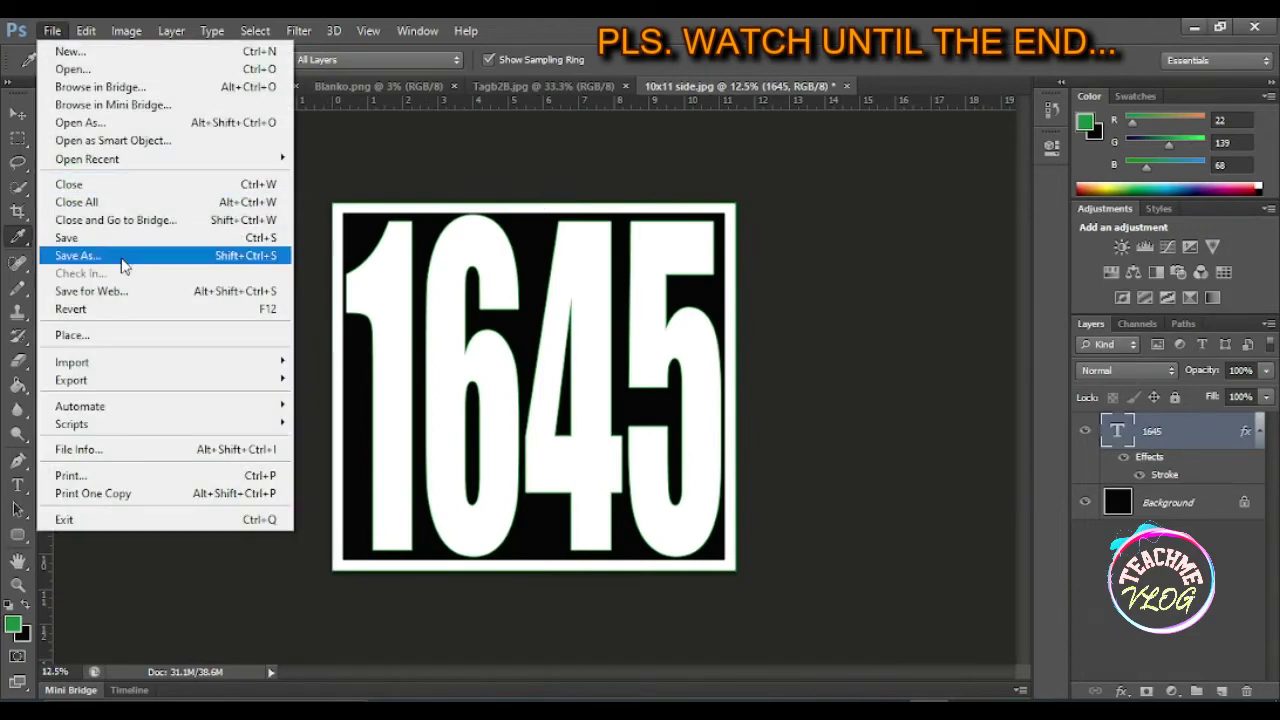
pyautogui.click(155, 243)
pyautogui.click(717, 467)
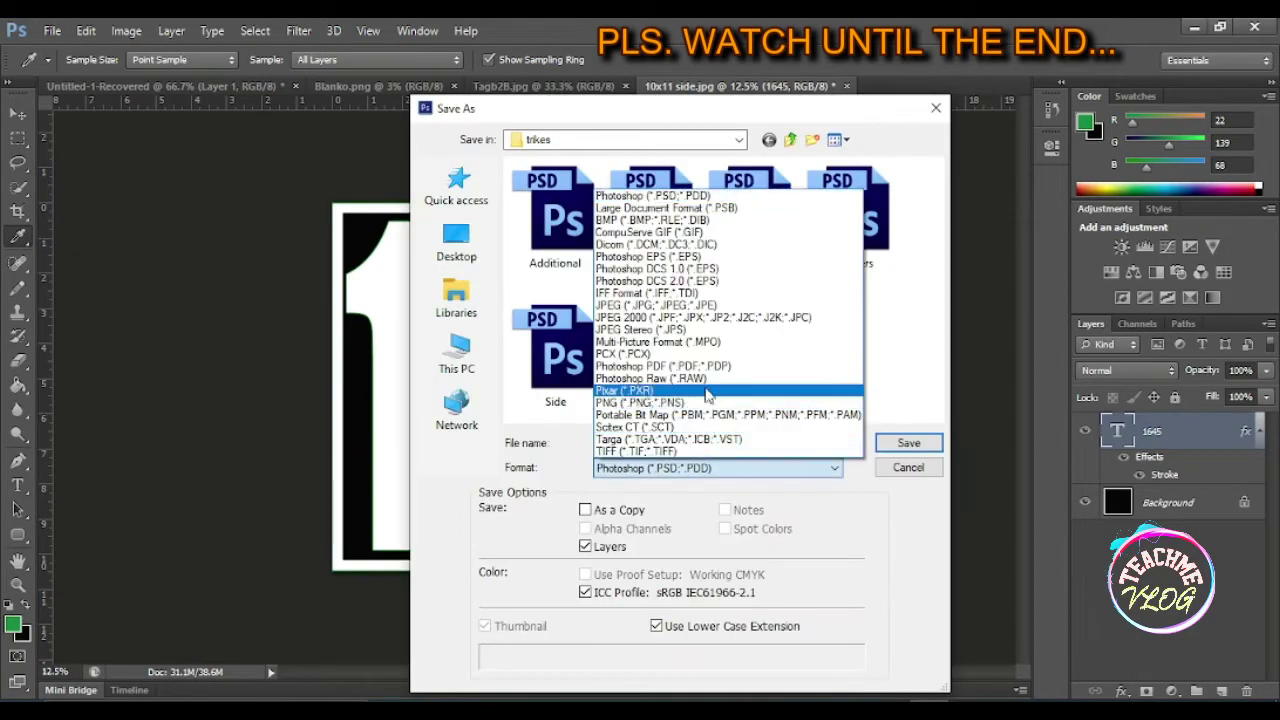
pyautogui.click(760, 311)
pyautogui.click(908, 442)
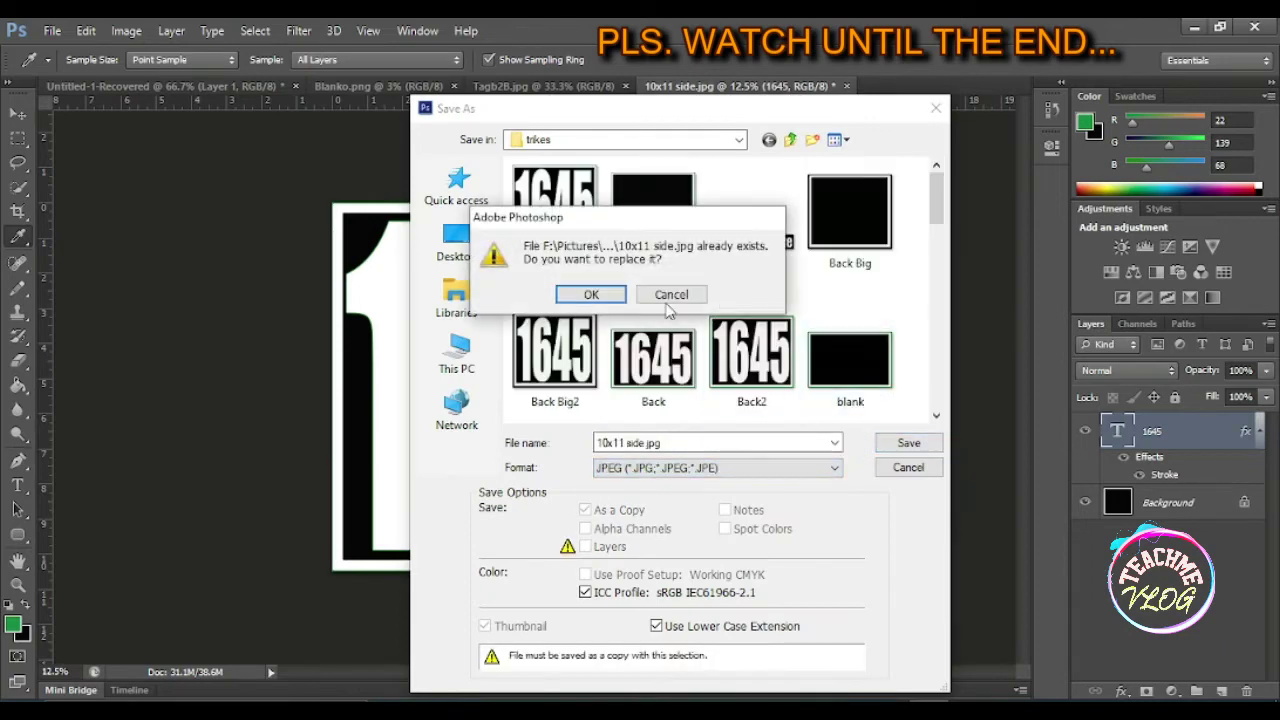
pyautogui.click(590, 297)
pyautogui.click(742, 189)
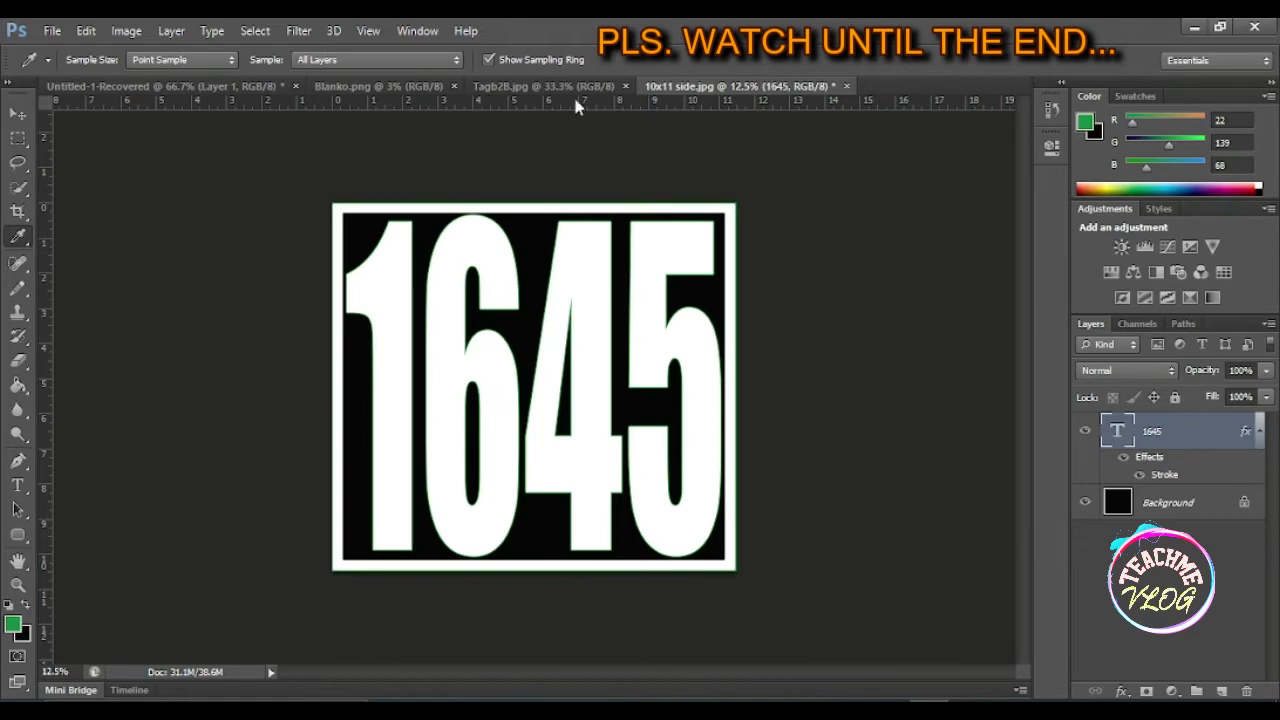
pyautogui.click(846, 86)
pyautogui.click(649, 294)
# - Close Tagb2B.jpg and open 10x10 front.jpg from the trikes folder
pyautogui.click(626, 86)
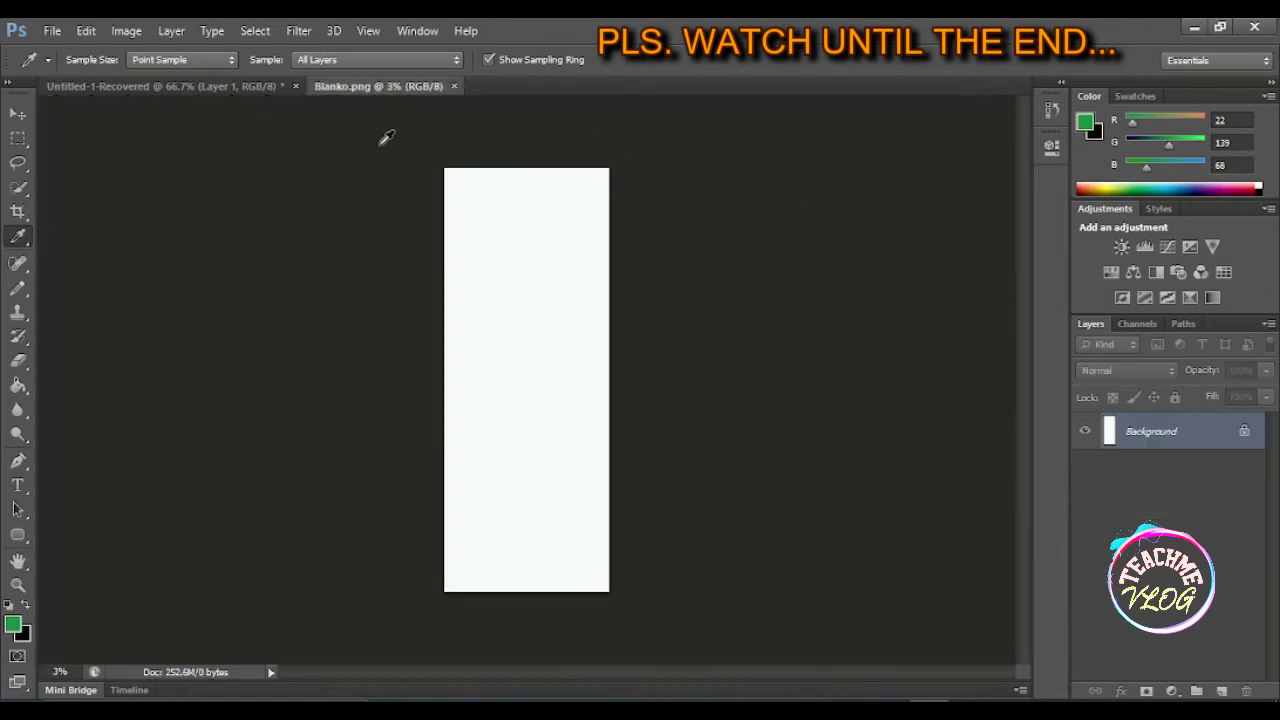
pyautogui.click(53, 32)
pyautogui.click(76, 66)
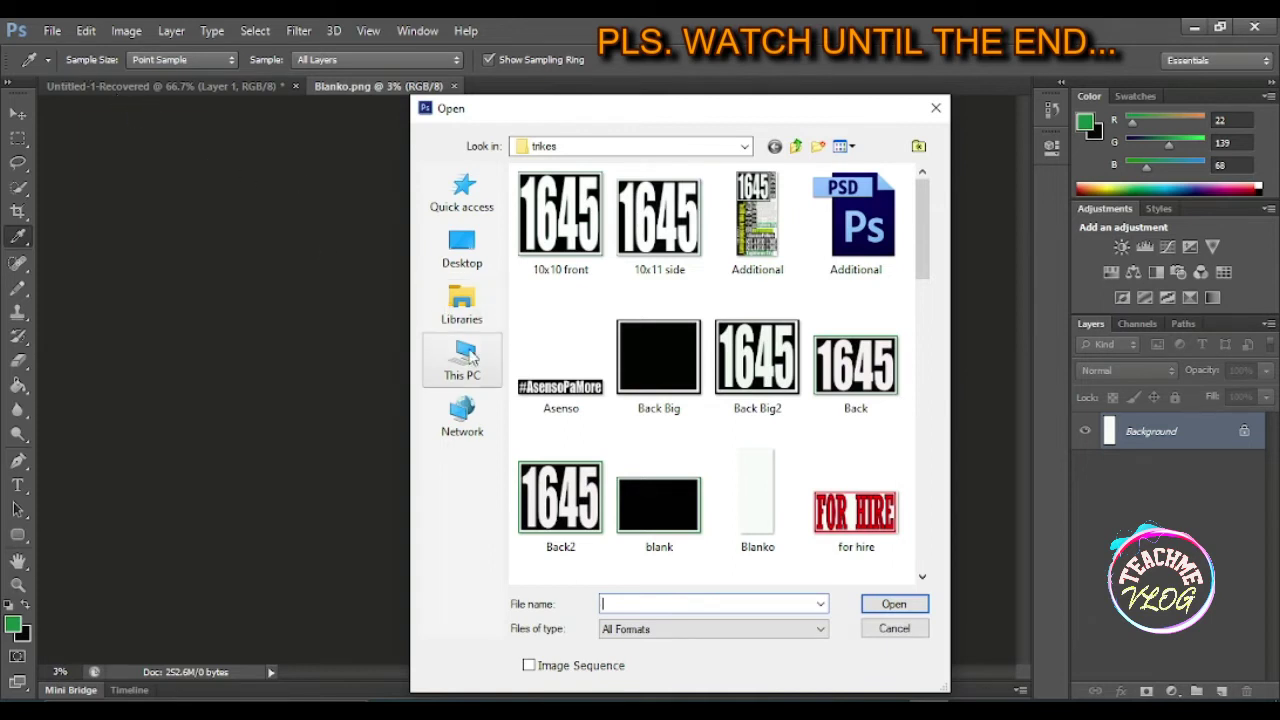
pyautogui.click(570, 235)
pyautogui.click(655, 240)
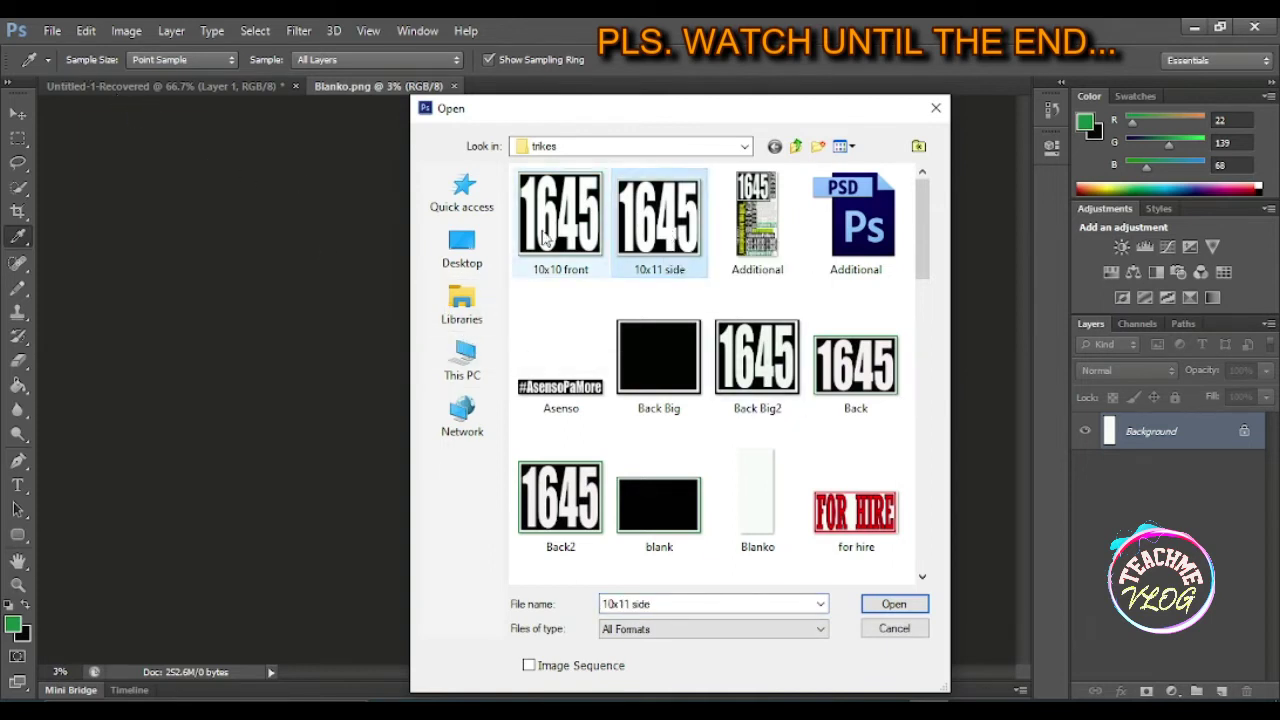
pyautogui.click(546, 250)
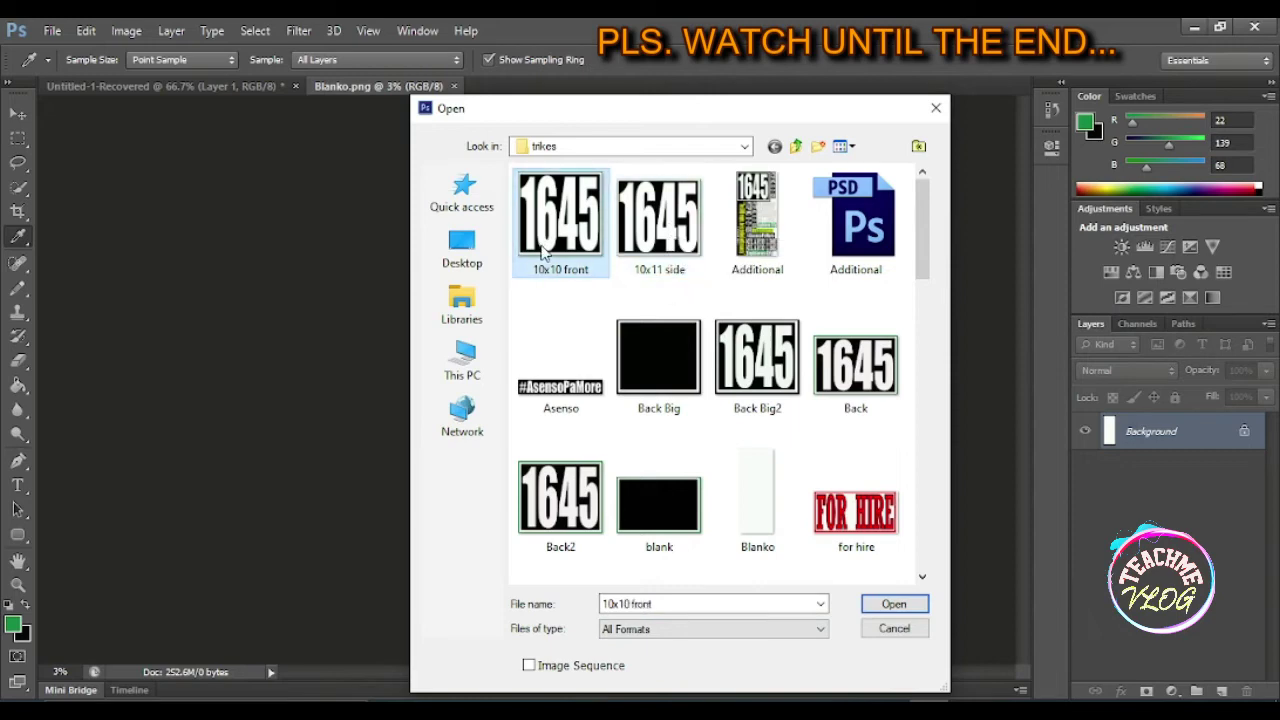
pyautogui.click(658, 225)
pyautogui.click(560, 220)
pyautogui.click(893, 604)
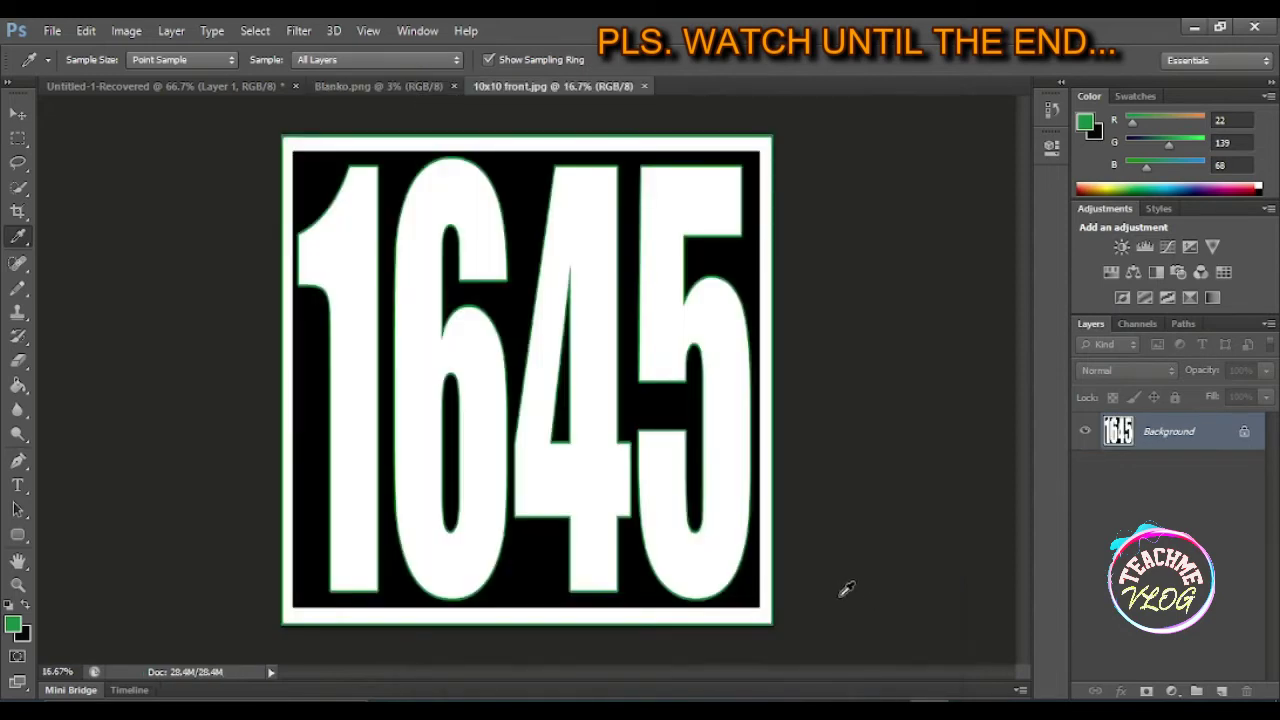
# - Move the 10x10 front plate onto Blanko.png as Layer 1, then zoom in to 8.33%
pyautogui.click(19, 115)
pyautogui.moveTo(440, 262)
pyautogui.mouseDown()
pyautogui.moveTo(506, 234)
pyautogui.moveTo(504, 218)
pyautogui.mouseUp()
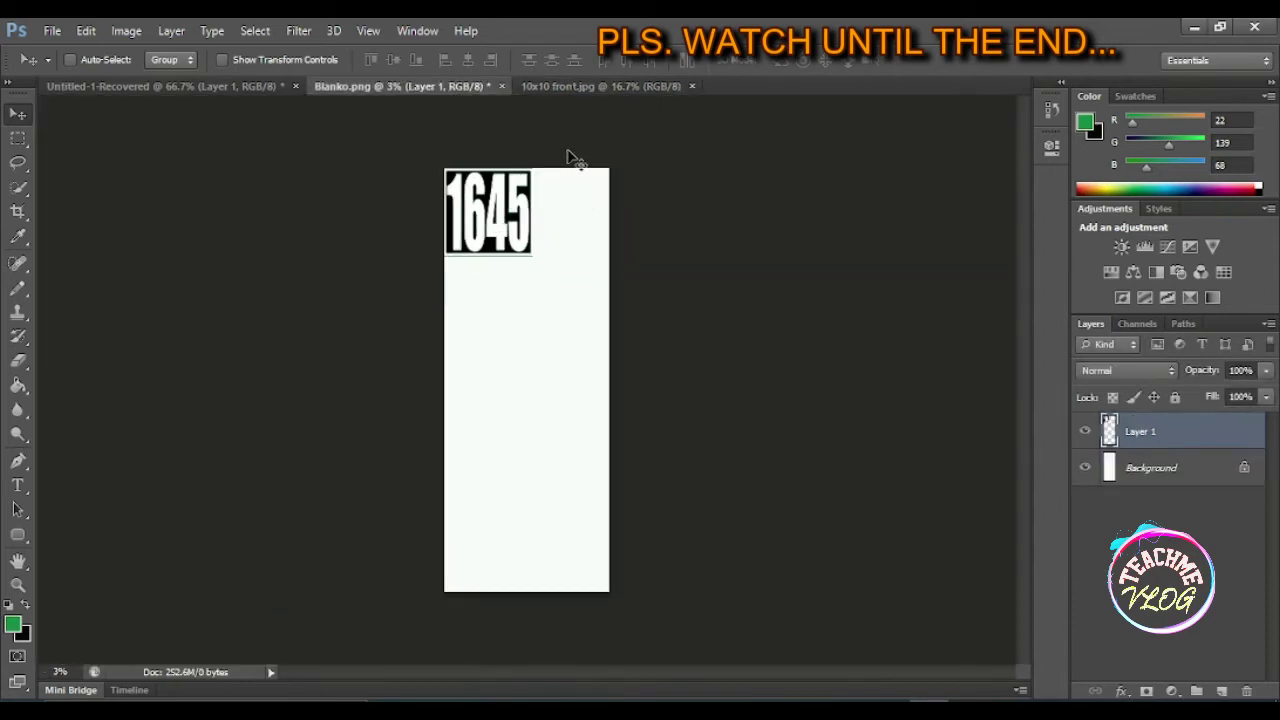
pyautogui.hotkey('ctrl', '+')
pyautogui.hotkey('ctrl', '+')
pyautogui.scroll(3, 575, 210)
pyautogui.hotkey('ctrl', '+')
pyautogui.hotkey('ctrl', '+')
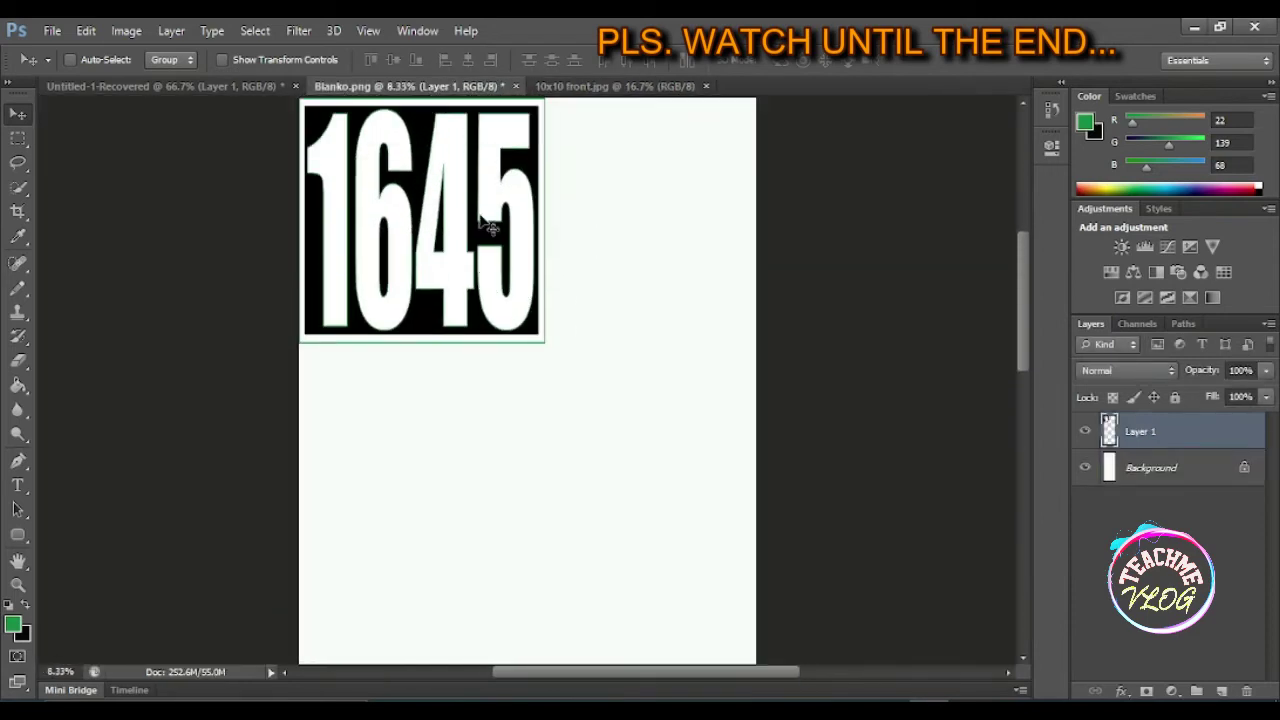
pyautogui.scroll(2, 490, 227)
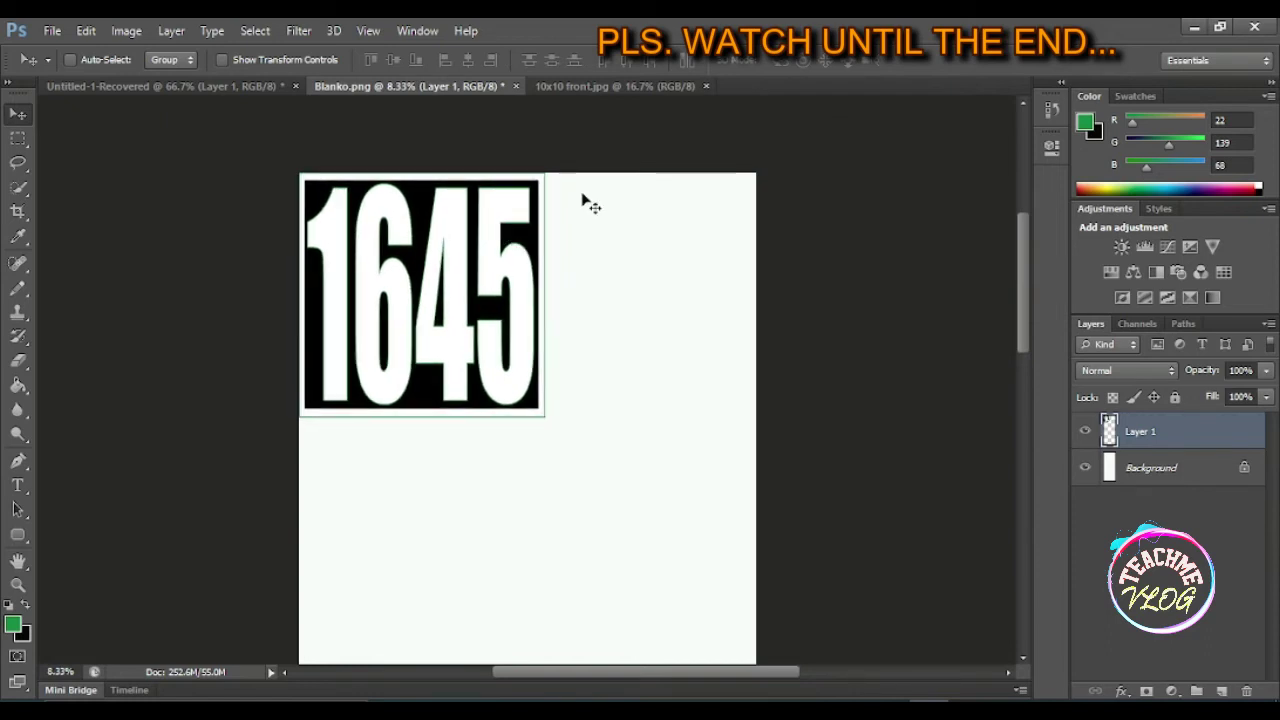
# - Drag a second 1645 plate from 10x10 front.jpg, then open 10x11 side.jpg and drag its plate in as Layer 3
pyautogui.click(568, 87)
pyautogui.moveTo(447, 119)
pyautogui.mouseDown()
pyautogui.moveTo(642, 308)
pyautogui.moveTo(368, 534)
pyautogui.mouseUp()
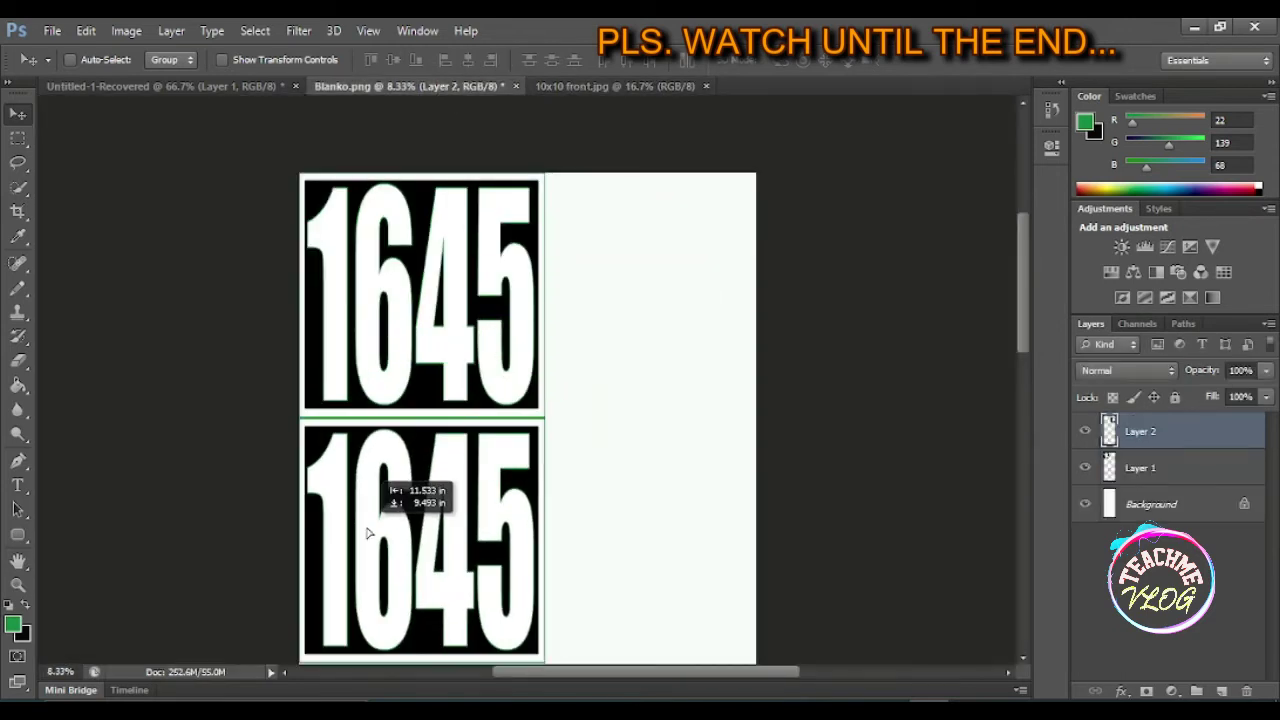
pyautogui.click(52, 30)
pyautogui.click(75, 69)
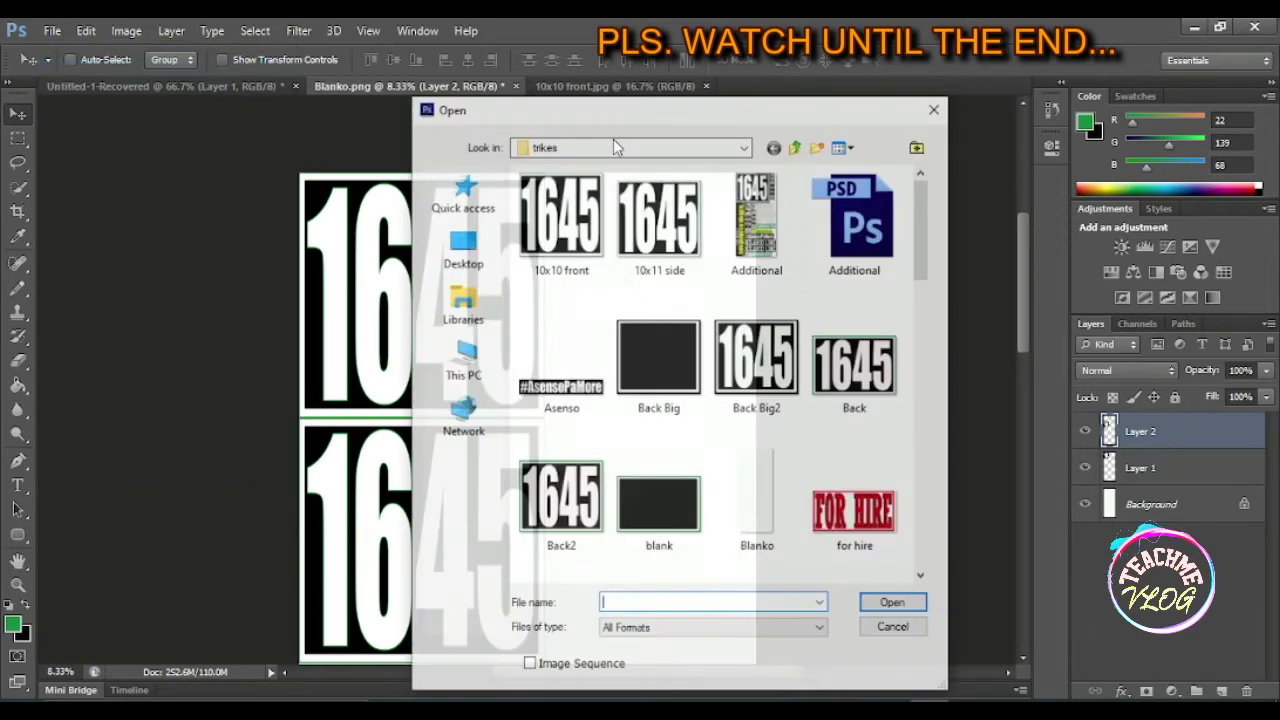
pyautogui.click(657, 220)
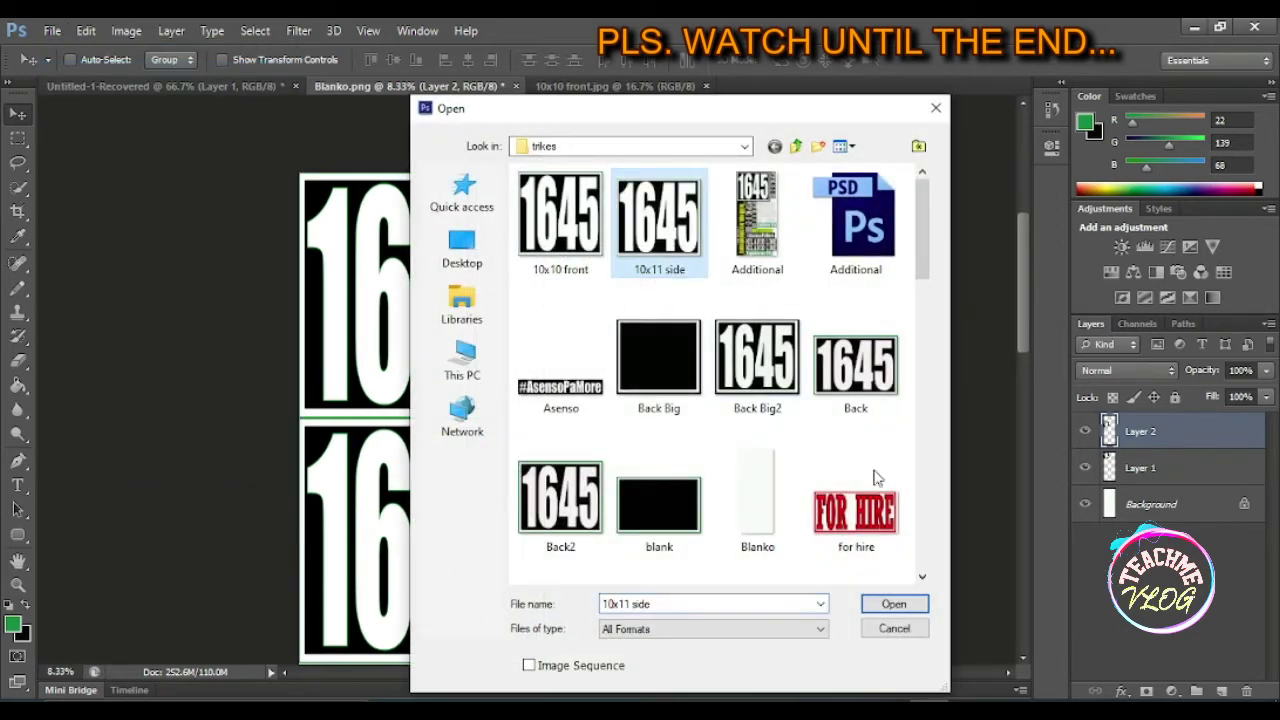
pyautogui.click(894, 604)
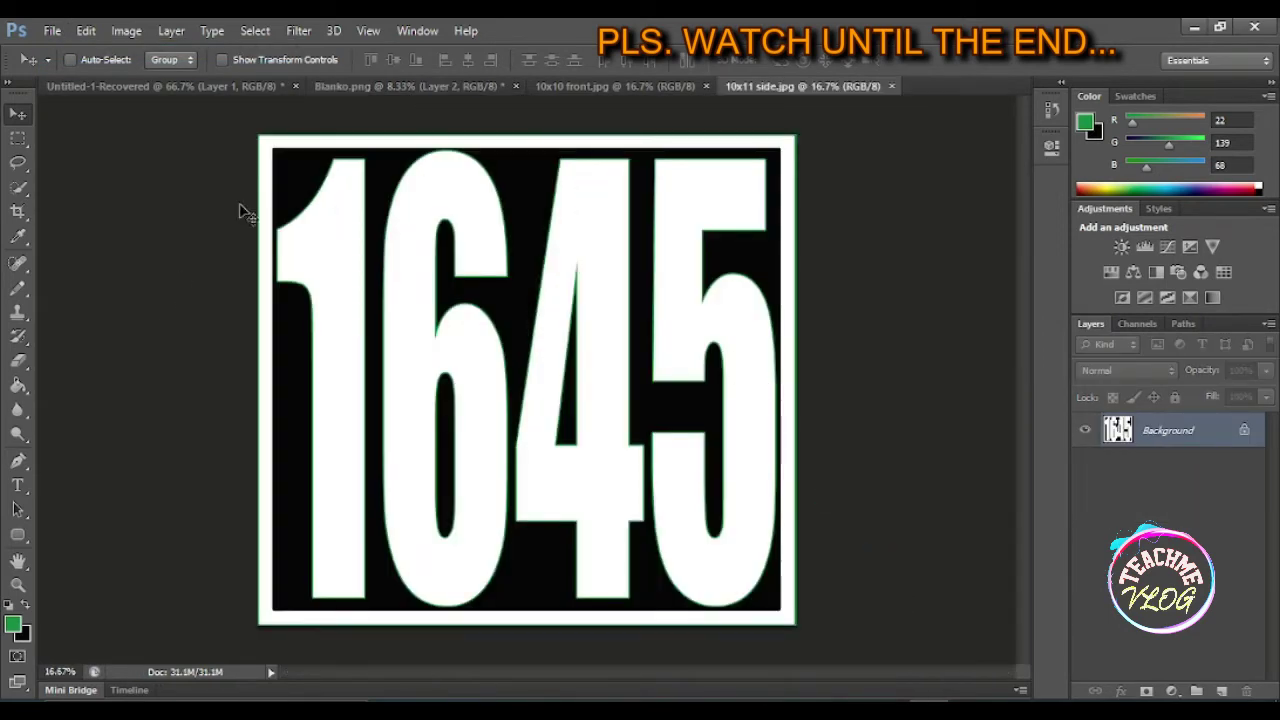
pyautogui.click(368, 30)
pyautogui.click(432, 337)
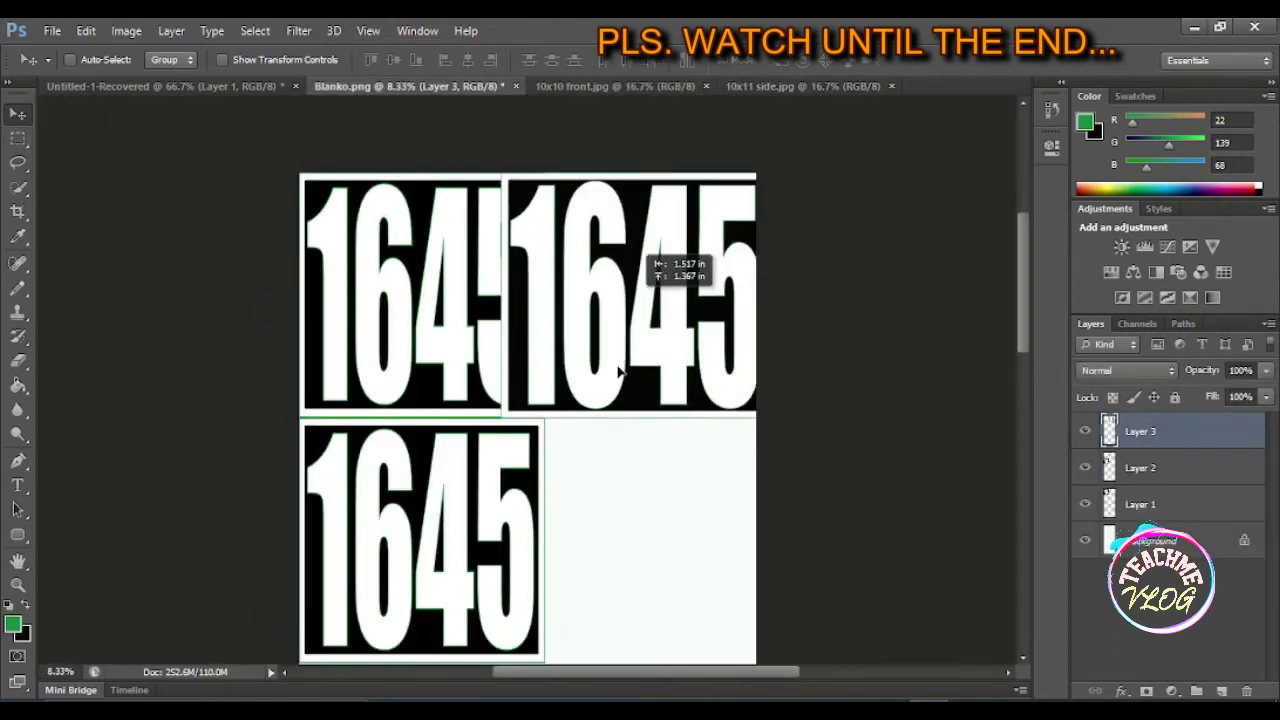
pyautogui.moveTo(426, 88)
pyautogui.mouseDown()
pyautogui.moveTo(606, 395)
pyautogui.moveTo(474, 645)
pyautogui.mouseUp()
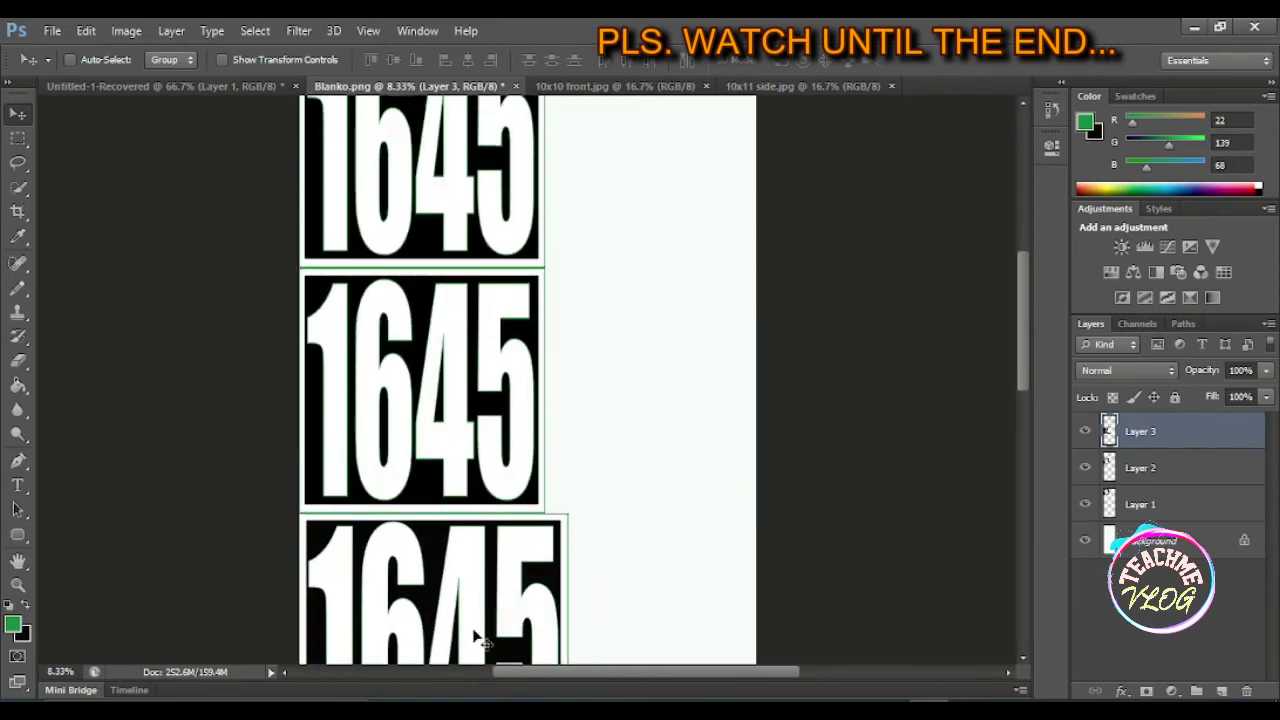
# - Move the Layer 2 plate beside the top plate, rotate it with Free Transform, then try undoing
pyautogui.moveTo(474, 645); pyautogui.dragTo(474, 600)
pyautogui.click(1136, 470)
pyautogui.moveTo(462, 497); pyautogui.dragTo(592, 409)
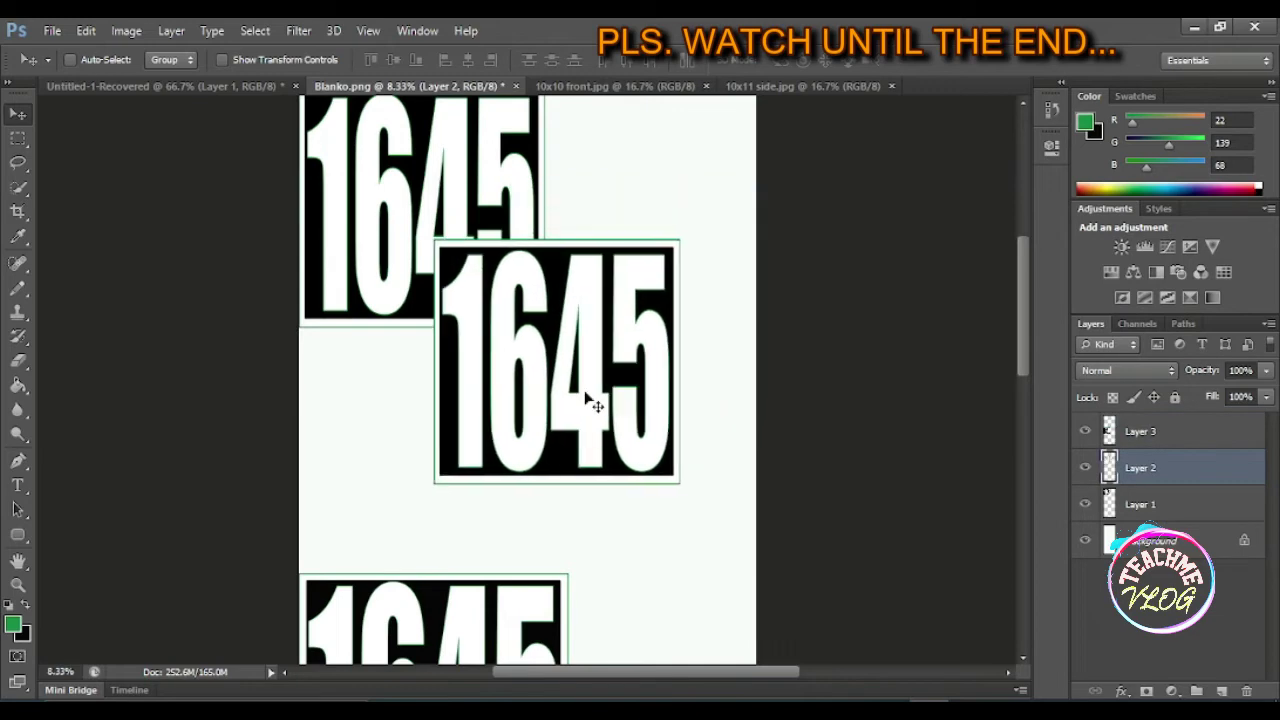
pyautogui.click(86, 30)
pyautogui.click(204, 360)
pyautogui.moveTo(600, 275)
pyautogui.mouseDown()
pyautogui.moveTo(430, 380)
pyautogui.moveTo(603, 518)
pyautogui.moveTo(462, 474)
pyautogui.moveTo(705, 232)
pyautogui.moveTo(457, 400)
pyautogui.mouseUp()
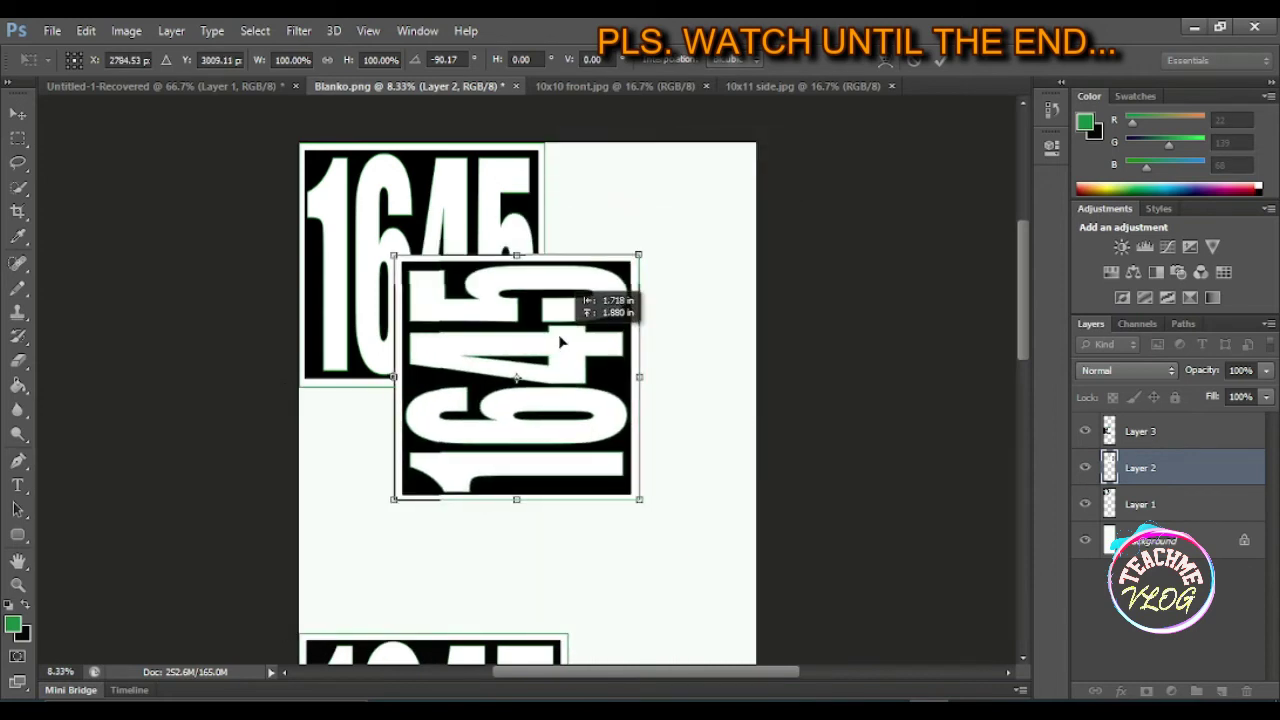
pyautogui.click(86, 31)
pyautogui.click(135, 34)
pyautogui.click(86, 31)
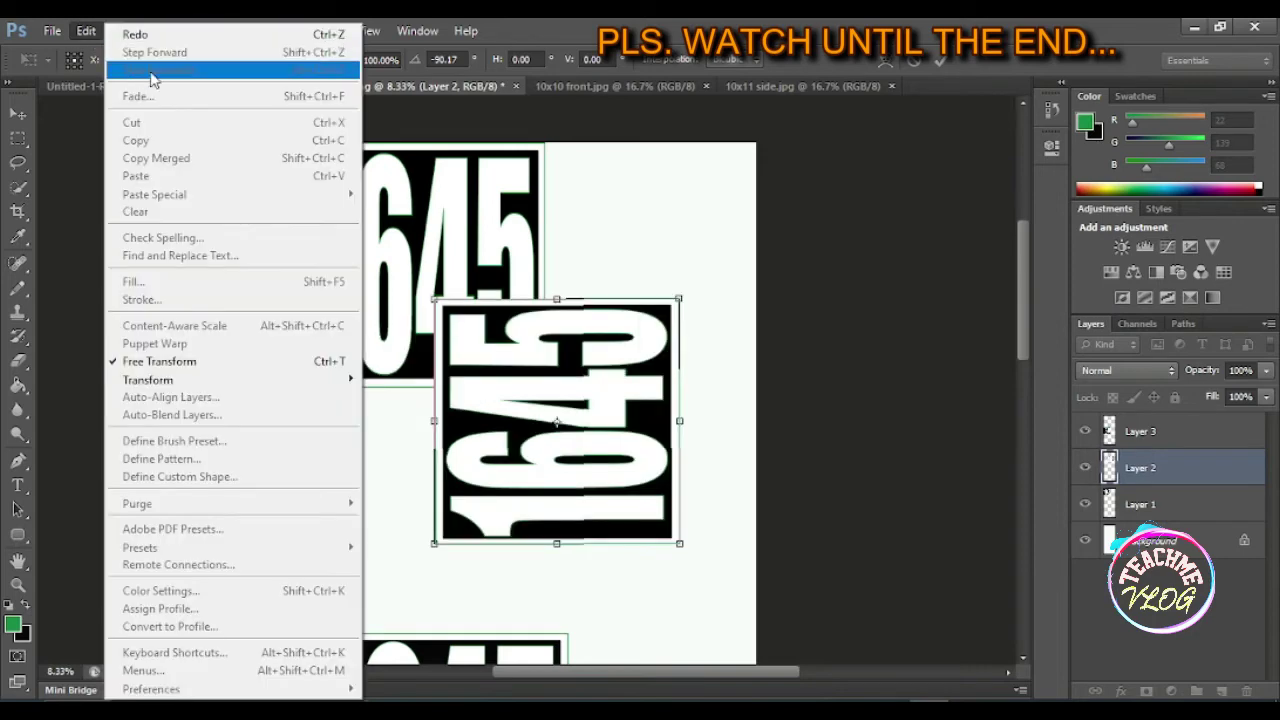
pyautogui.click(768, 323)
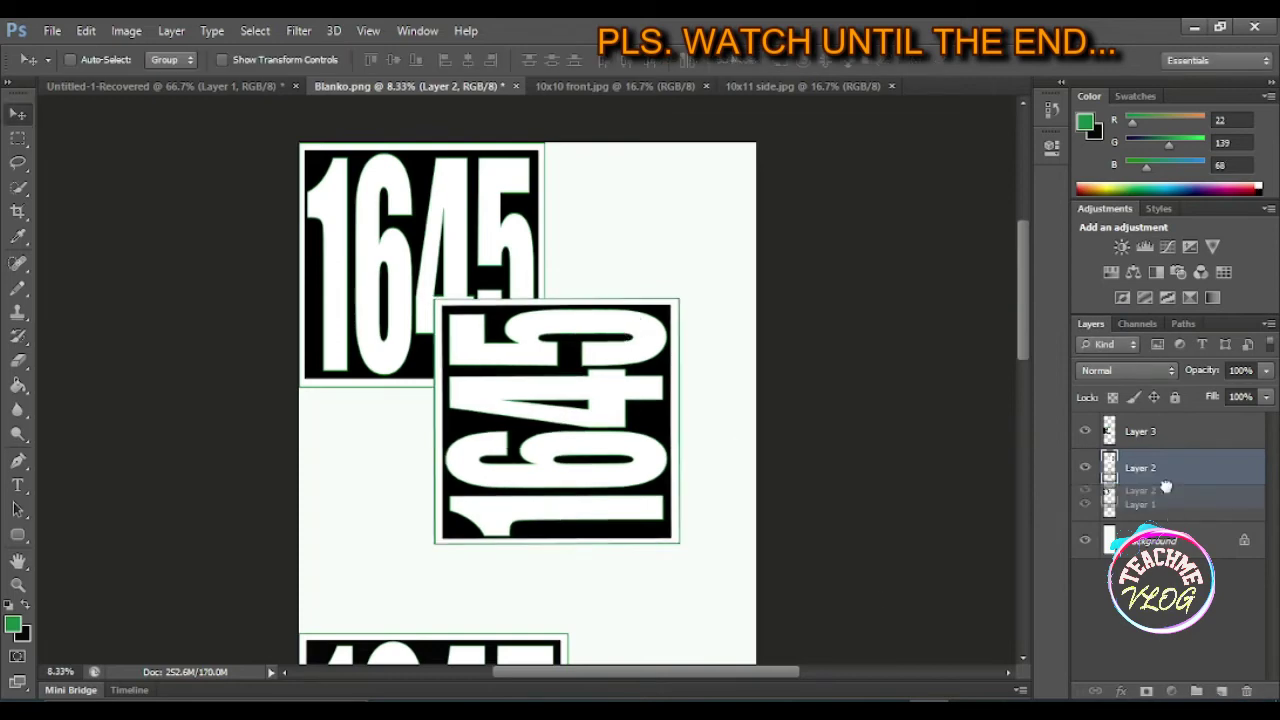
# - Delete the Layer 2 and Layer 3 plate layers, leaving only the Layer 1 plate
pyautogui.moveTo(1165, 487); pyautogui.dragTo(1246, 691)
pyautogui.scroll(-3, 503, 453)
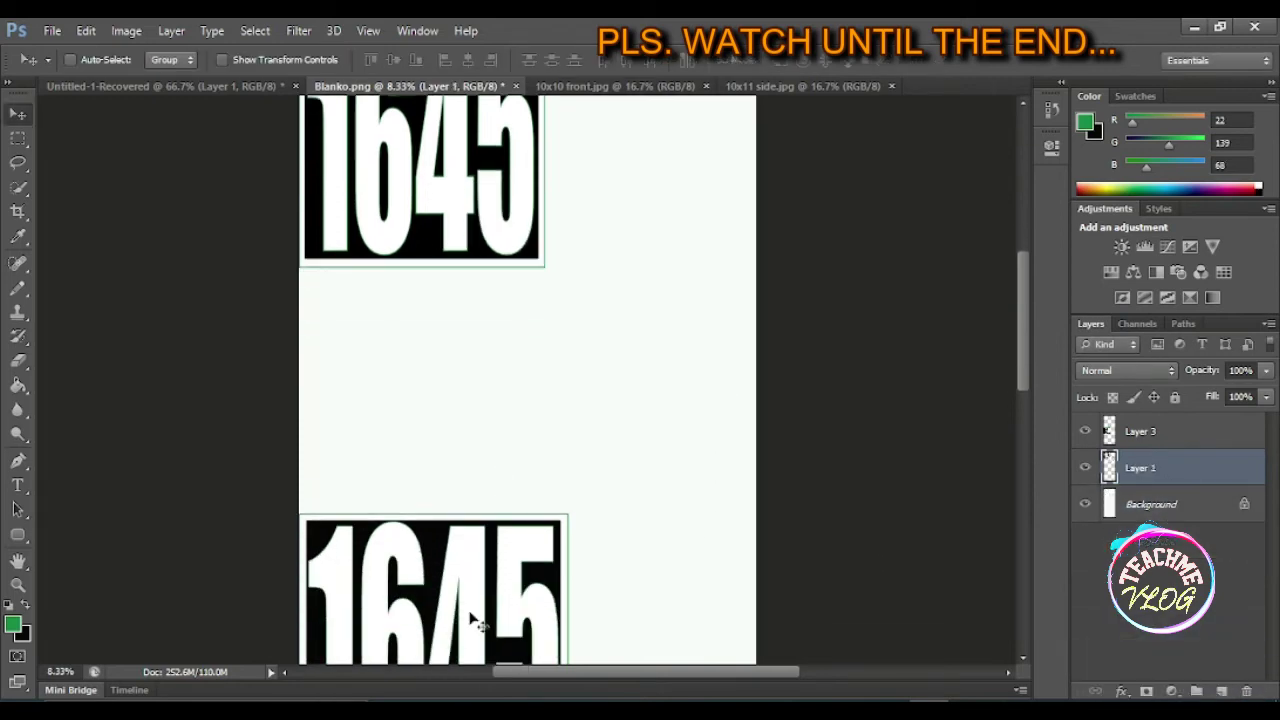
pyautogui.click(1127, 428)
pyautogui.moveTo(473, 592)
pyautogui.mouseDown()
pyautogui.moveTo(660, 287)
pyautogui.moveTo(447, 568)
pyautogui.moveTo(457, 559)
pyautogui.mouseUp()
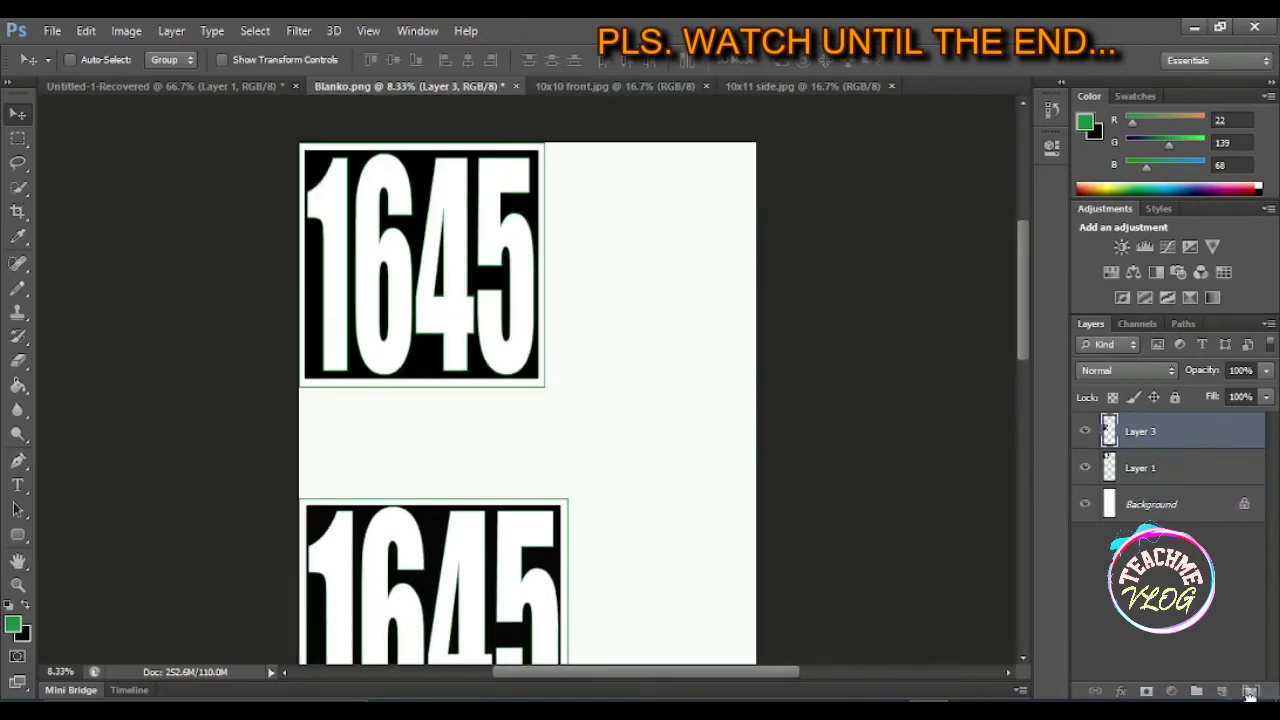
pyautogui.moveTo(1127, 430); pyautogui.dragTo(1245, 692)
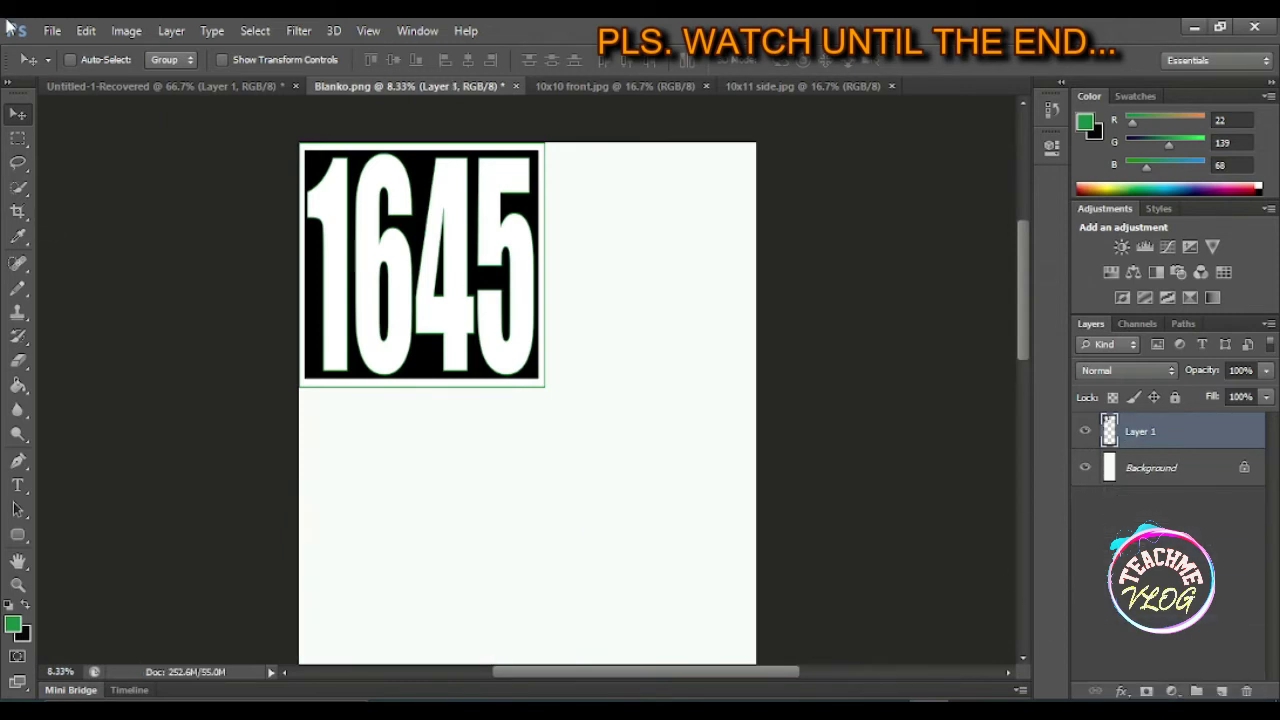
# - Drag a second 1645 plate from 10x10 front.jpg below the first one
pyautogui.click(634, 88)
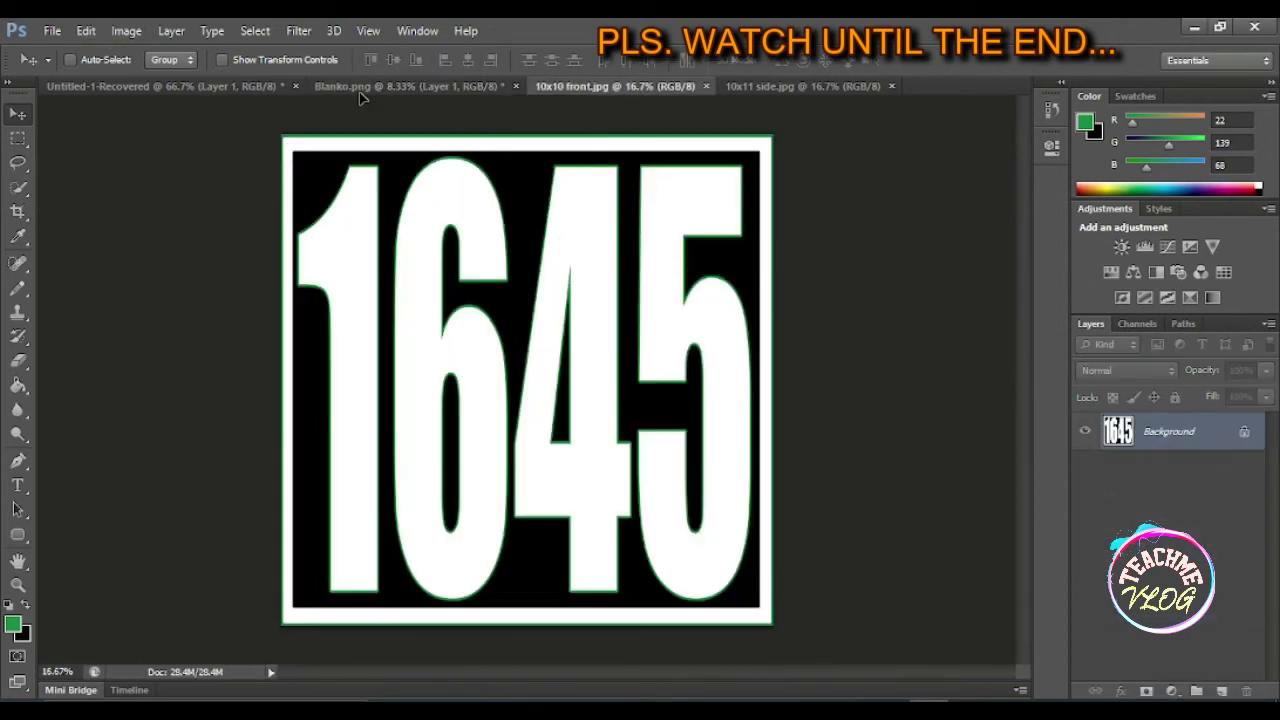
pyautogui.moveTo(362, 97)
pyautogui.mouseDown()
pyautogui.moveTo(480, 505)
pyautogui.moveTo(483, 487)
pyautogui.mouseUp()
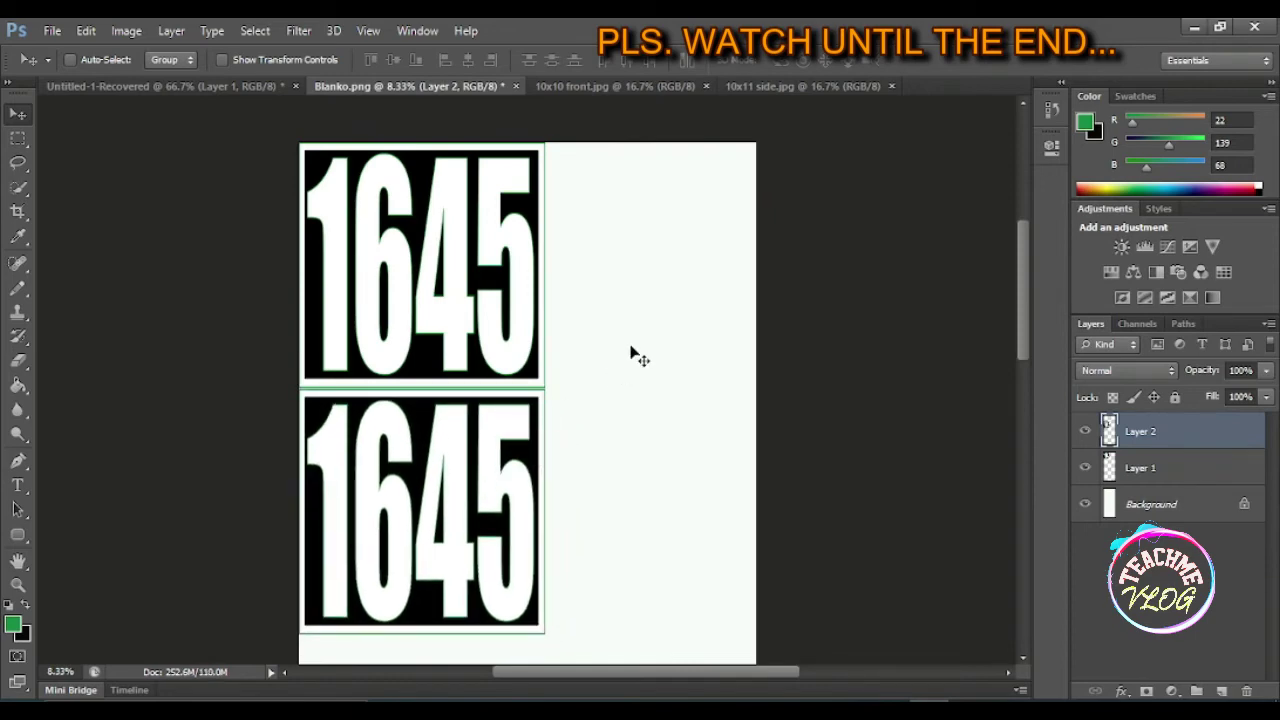
pyautogui.scroll(-1, 631, 352)
pyautogui.scroll(-3, 551, 508)
pyautogui.scroll(-3, 563, 503)
pyautogui.scroll(3, 543, 451)
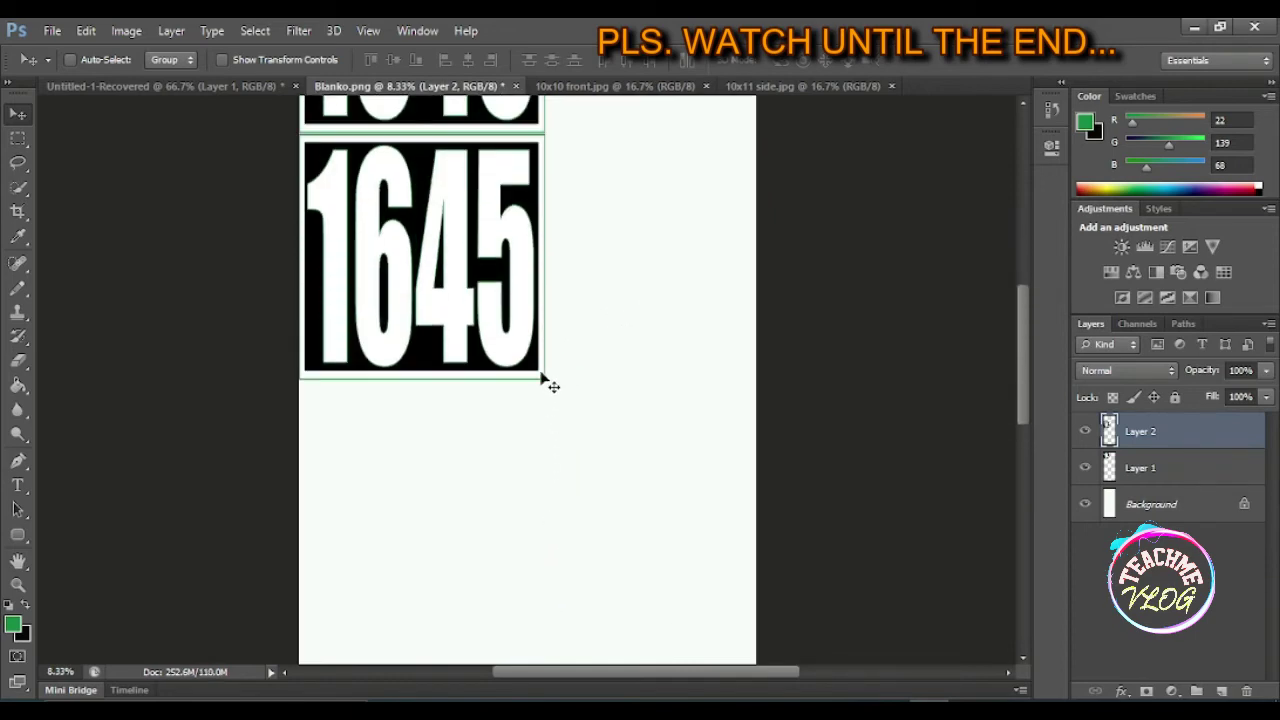
pyautogui.scroll(3, 545, 378)
pyautogui.scroll(2, 558, 365)
pyautogui.scroll(2, 560, 388)
pyautogui.scroll(1, 562, 390)
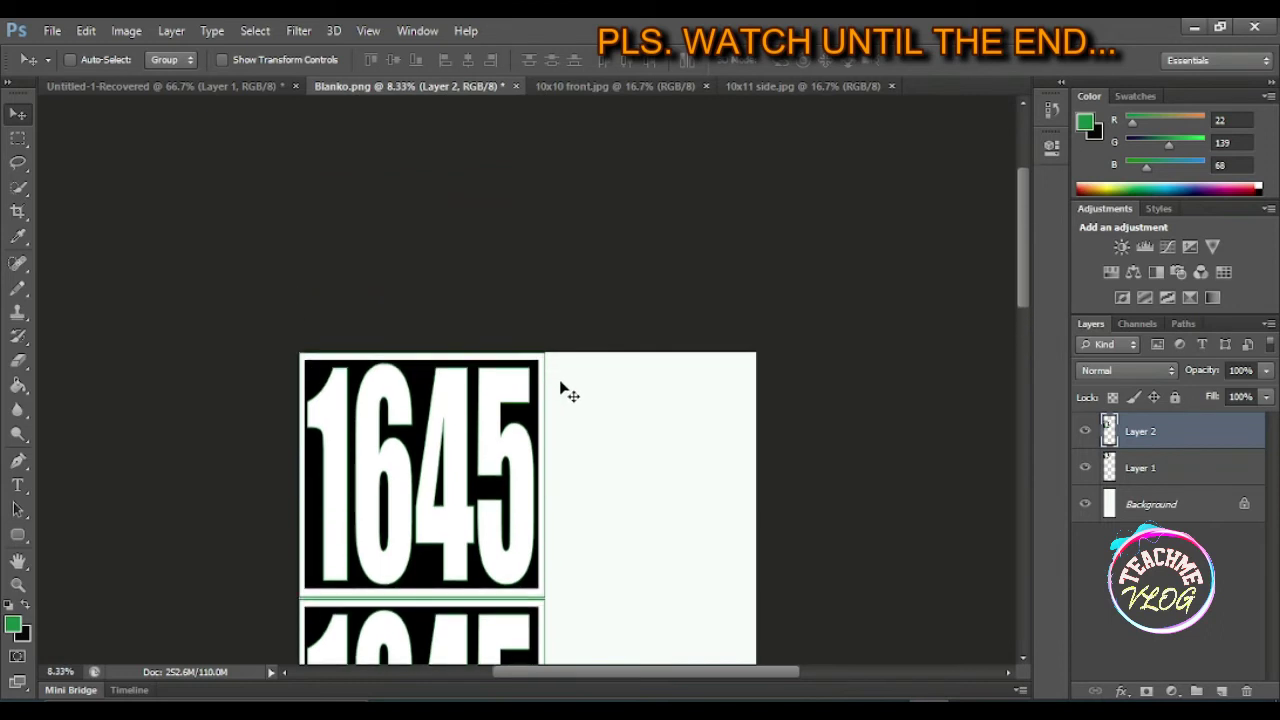
pyautogui.scroll(-3, 562, 392)
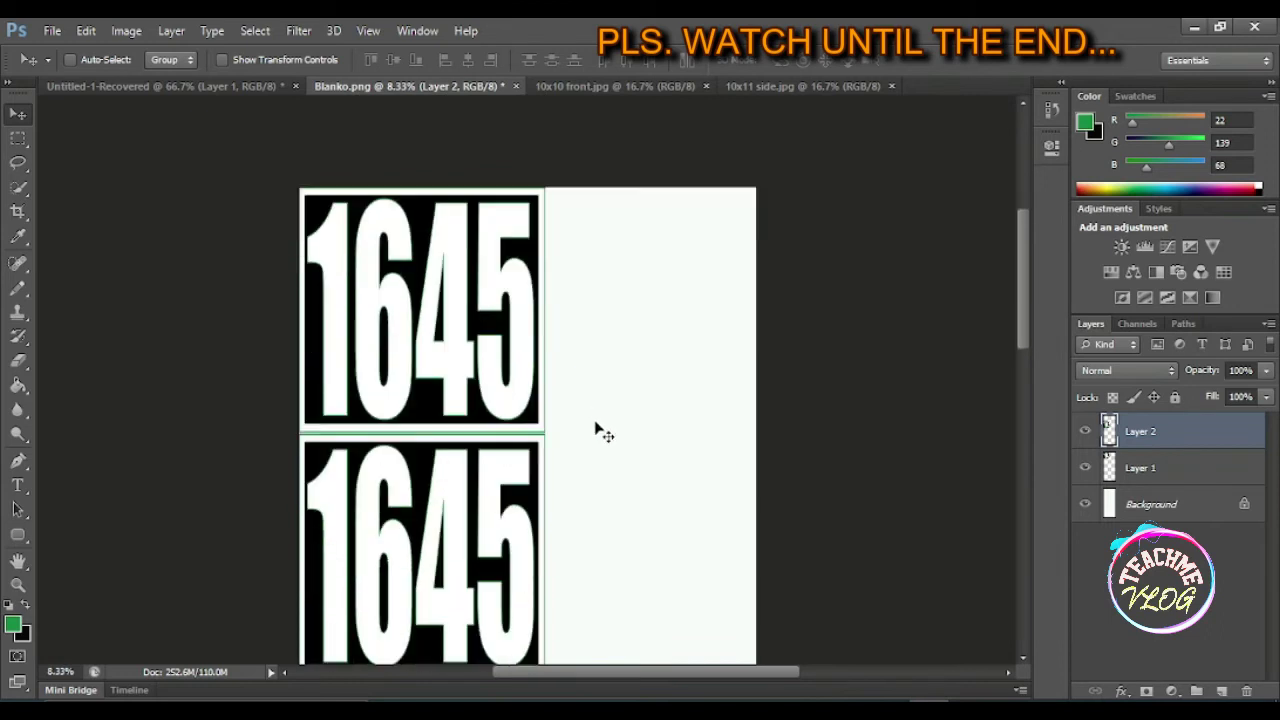
pyautogui.scroll(-3, 594, 429)
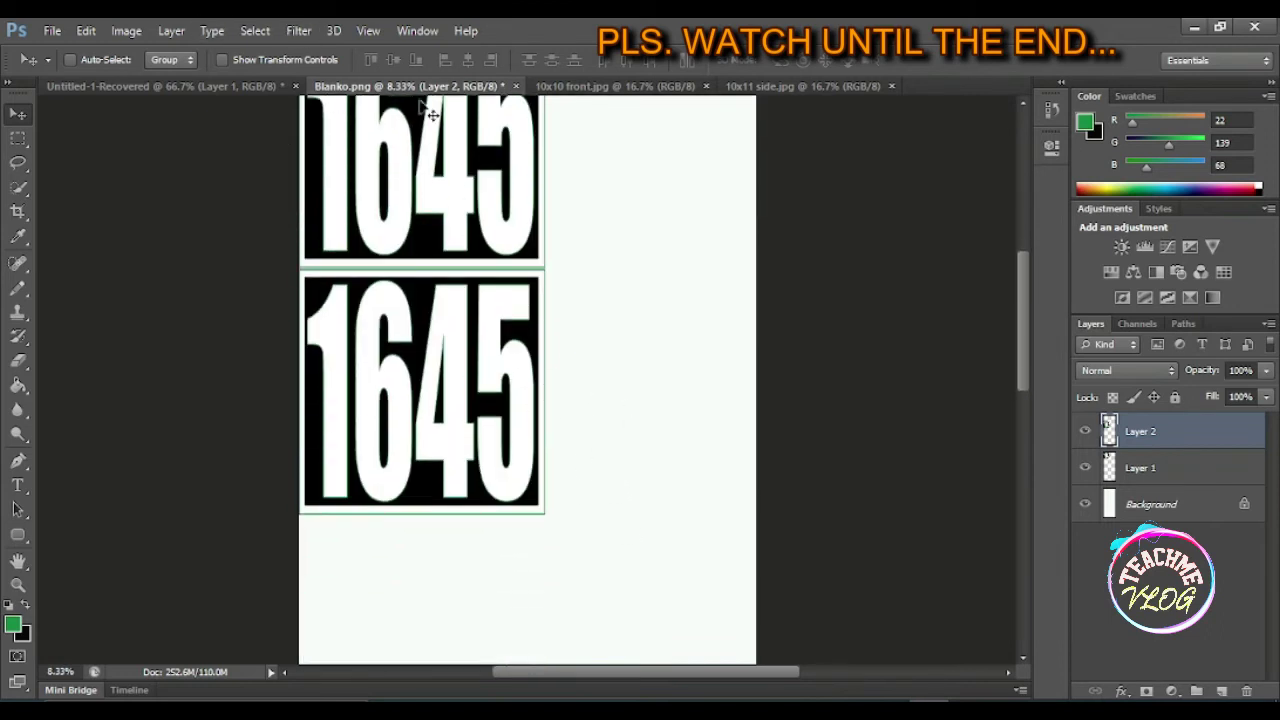
# - Copy the 10x11 side plate into Blanko.png as the third plate
pyautogui.click(772, 86)
pyautogui.moveTo(617, 437)
pyautogui.mouseDown()
pyautogui.moveTo(462, 122)
pyautogui.moveTo(470, 558)
pyautogui.mouseUp()
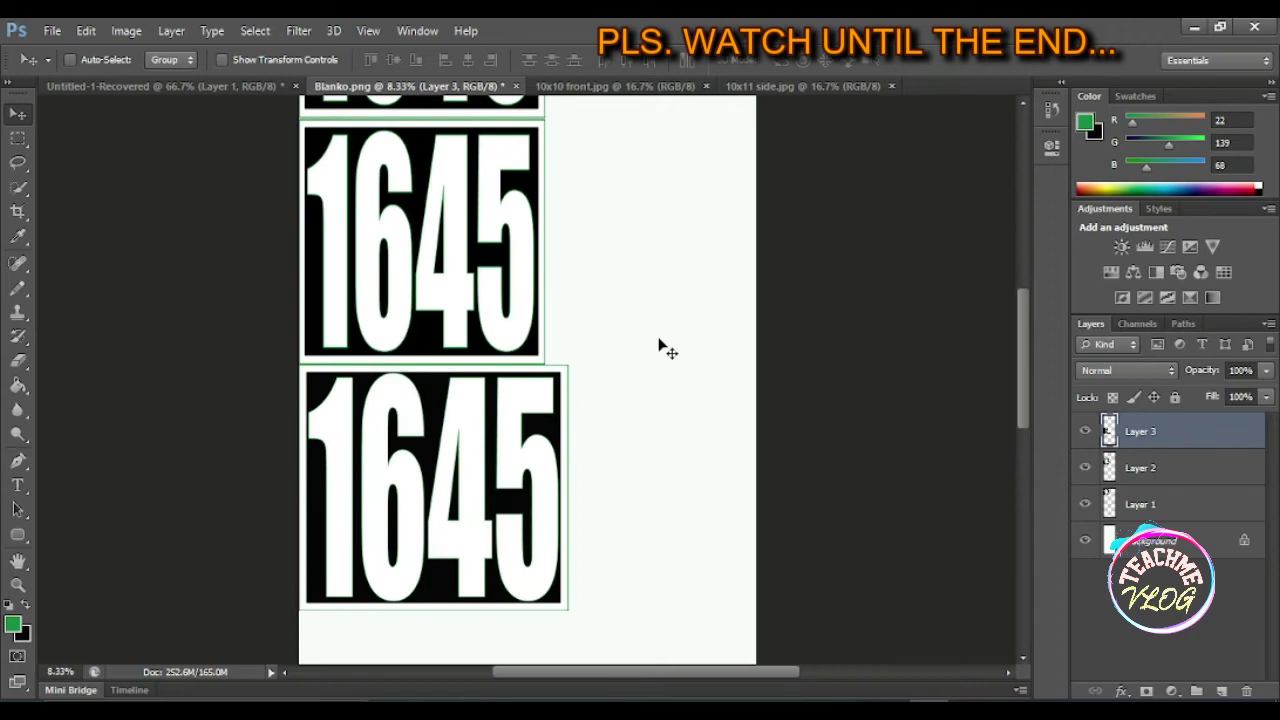
pyautogui.scroll(-1, 617, 497)
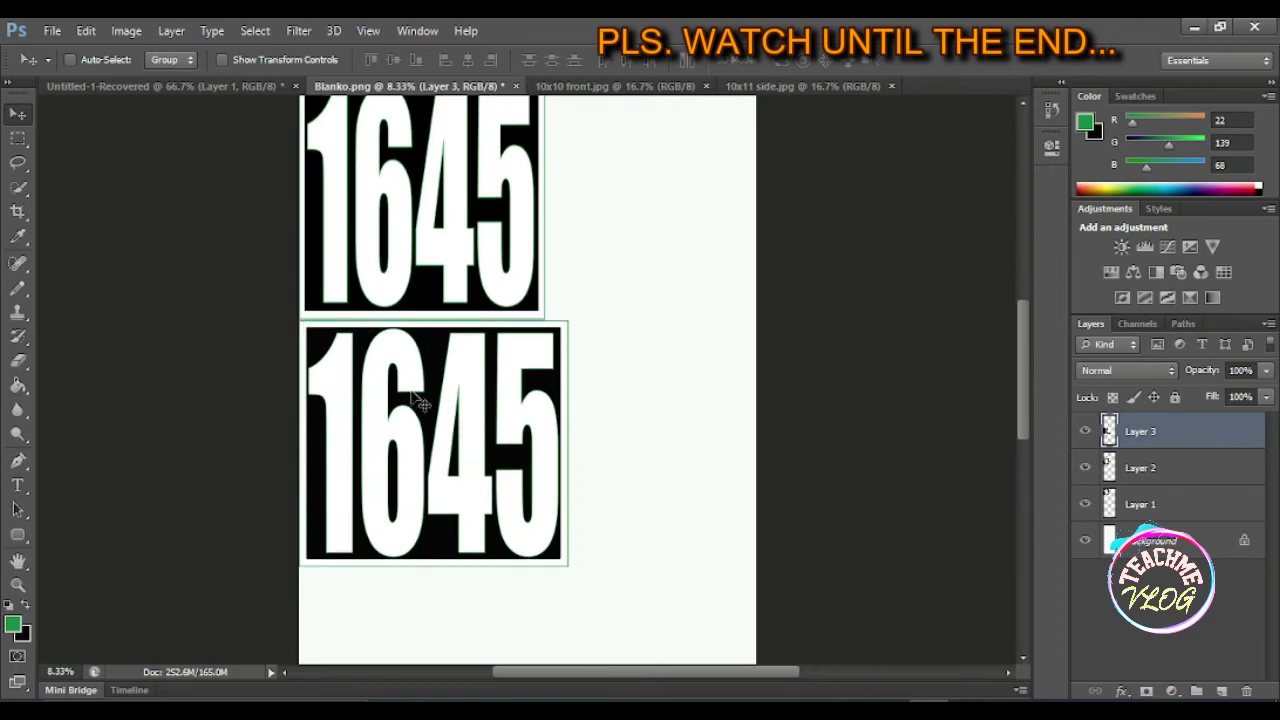
# - Duplicate the third plate as Layer 3 copy and move it to the bottom as the fourth plate
pyautogui.click(177, 30)
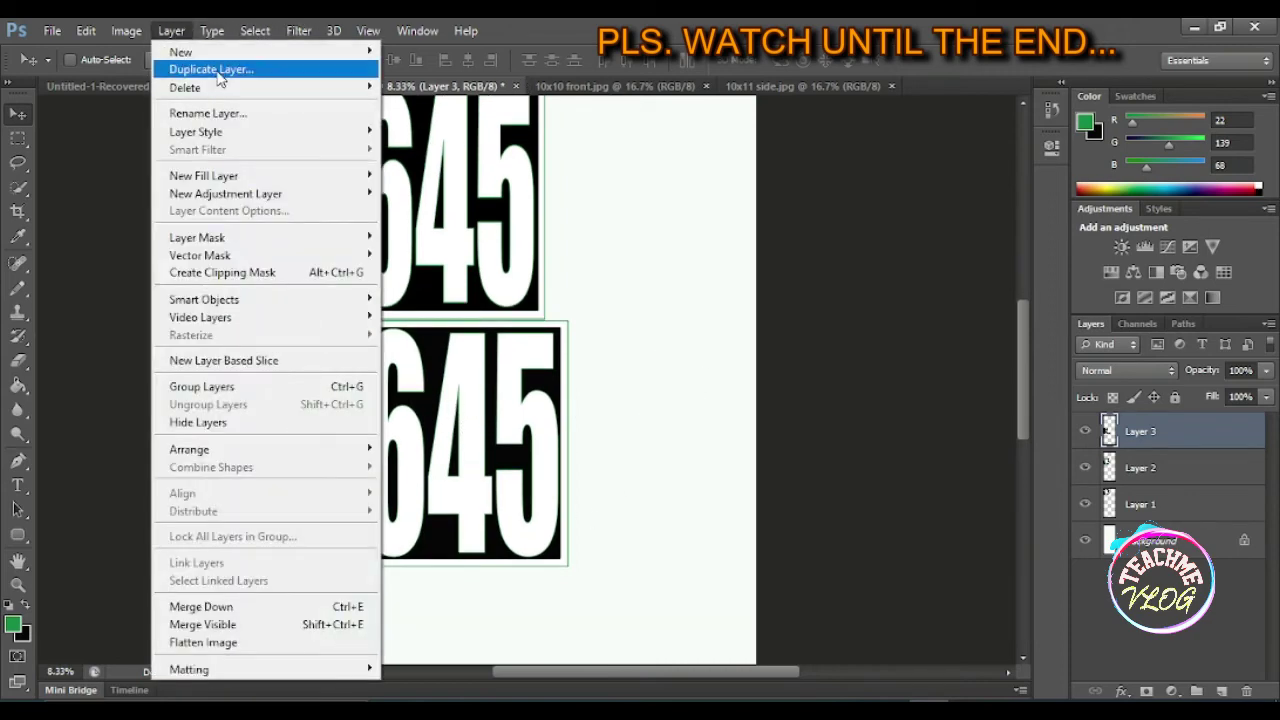
pyautogui.click(211, 69)
pyautogui.click(804, 231)
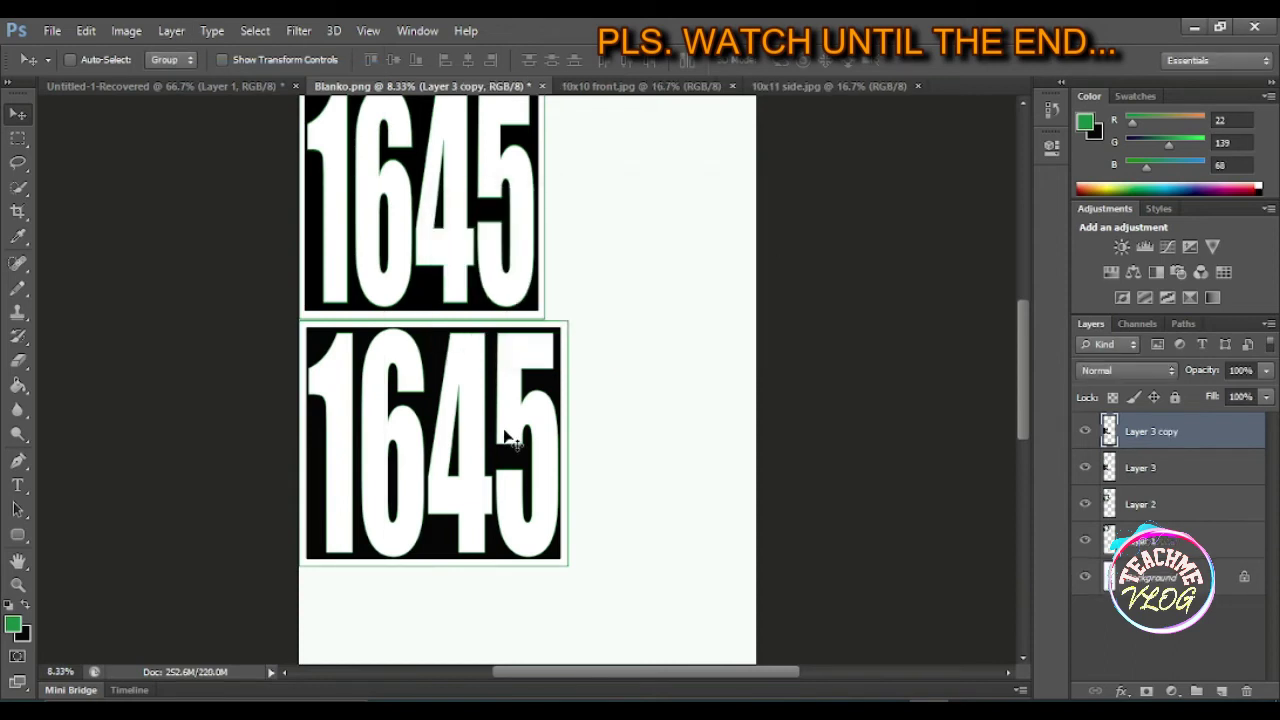
pyautogui.moveTo(500, 429)
pyautogui.mouseDown()
pyautogui.moveTo(490, 635)
pyautogui.moveTo(488, 622)
pyautogui.mouseUp()
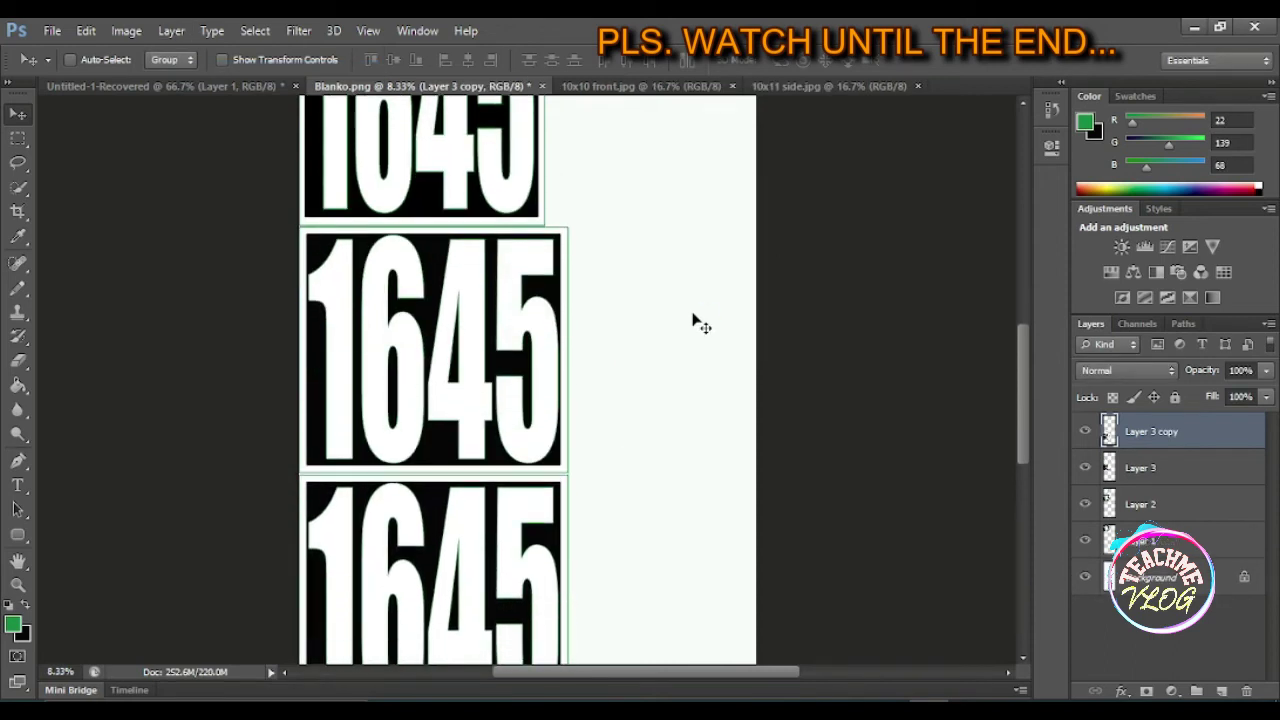
pyautogui.scroll(-2, 685, 362)
pyautogui.scroll(-2, 688, 390)
pyautogui.scroll(1, 686, 409)
pyautogui.scroll(4, 686, 409)
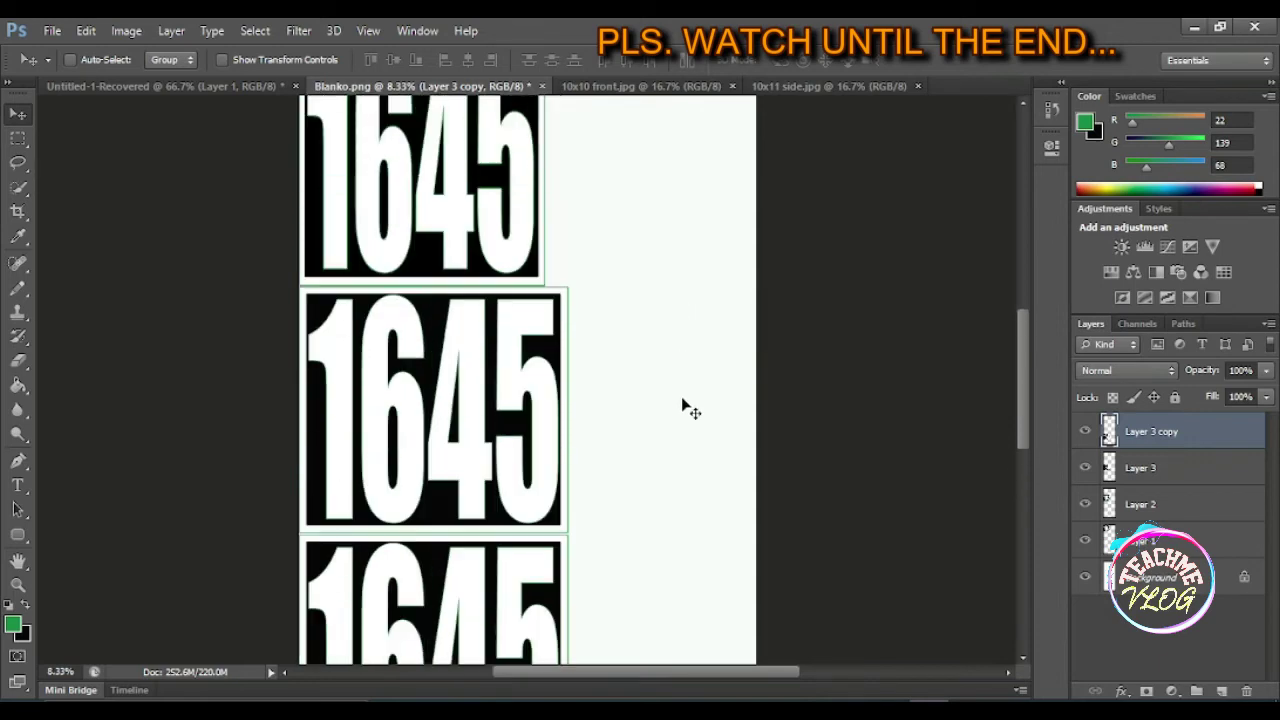
pyautogui.scroll(5, 686, 409)
pyautogui.scroll(1, 766, 371)
pyautogui.scroll(-1, 766, 371)
pyautogui.scroll(-1, 720, 294)
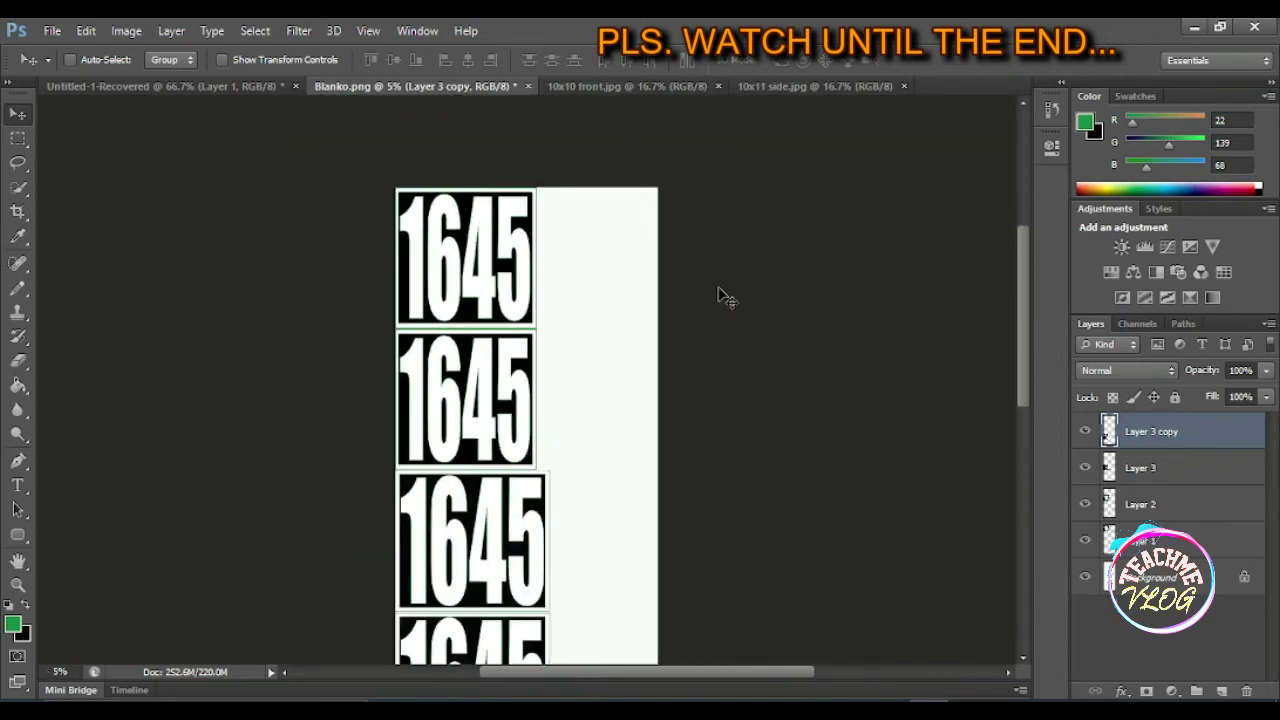
pyautogui.scroll(-1, 720, 294)
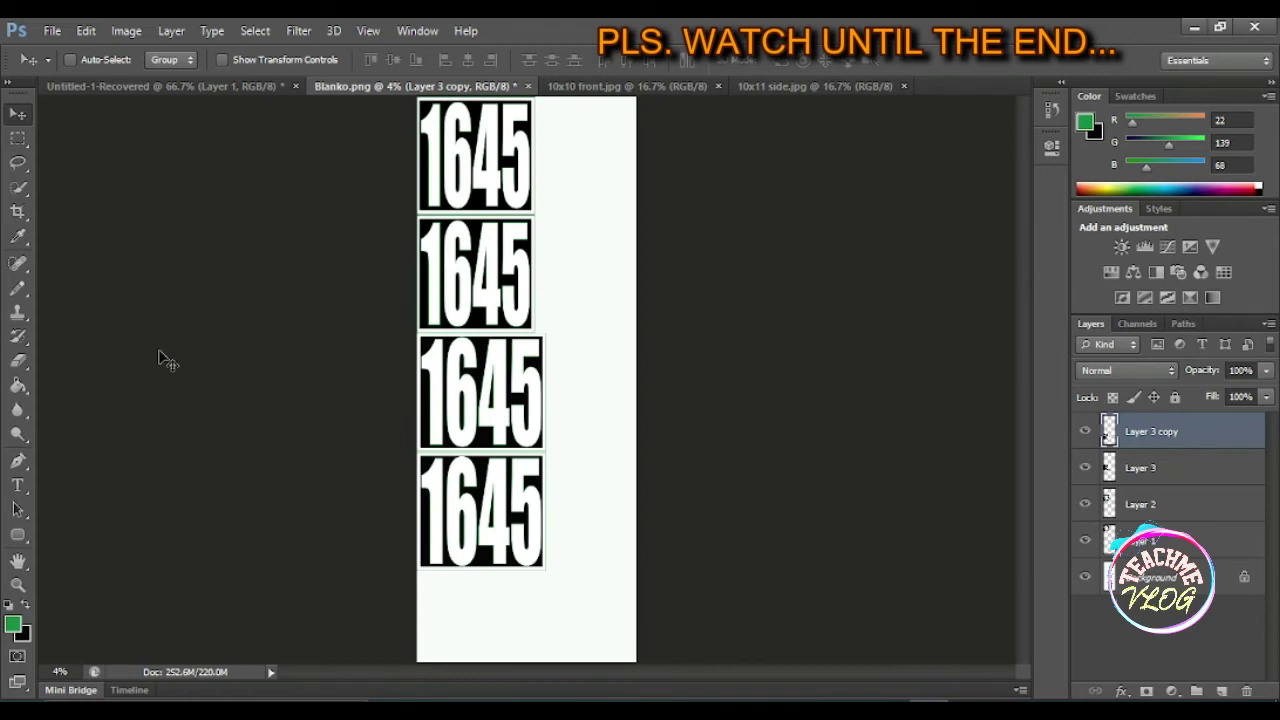
# - Crop the sheet's bottom edge to just below the lowest 1645 plate
pyautogui.click(17, 211)
pyautogui.moveTo(520, 660); pyautogui.dragTo(526, 620)
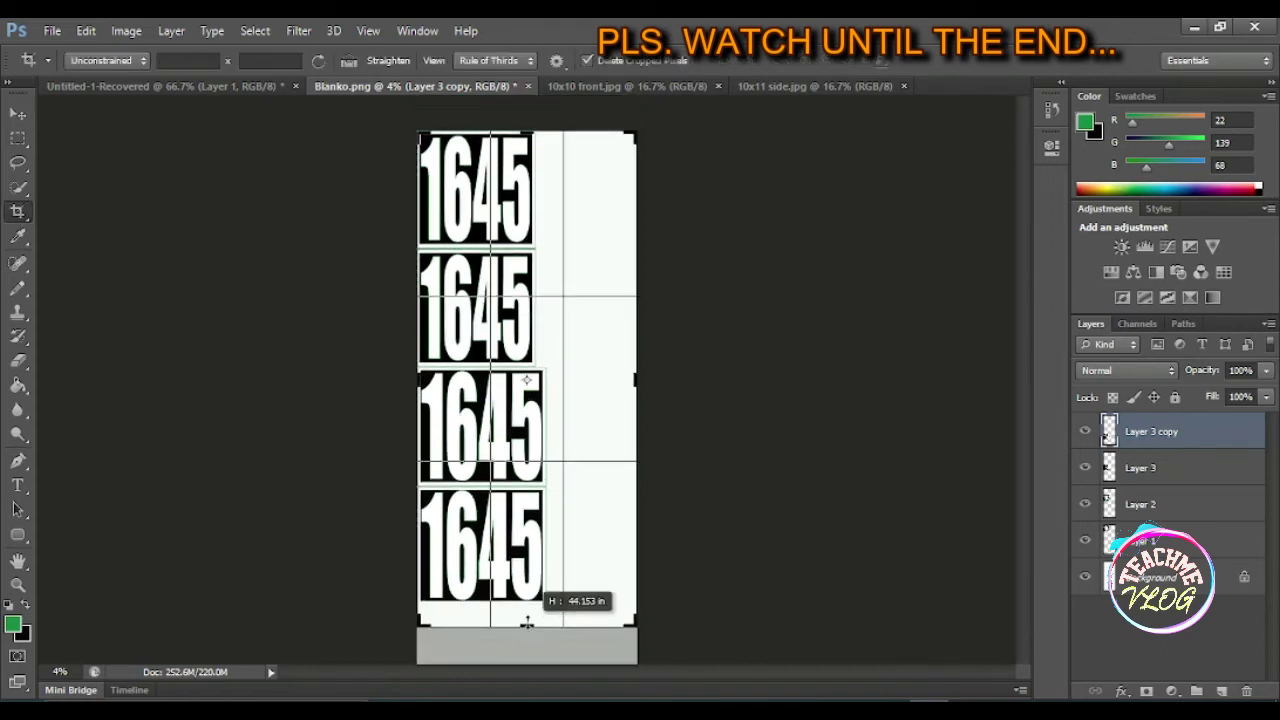
pyautogui.scroll(2, 621, 612)
pyautogui.scroll(-2, 621, 612)
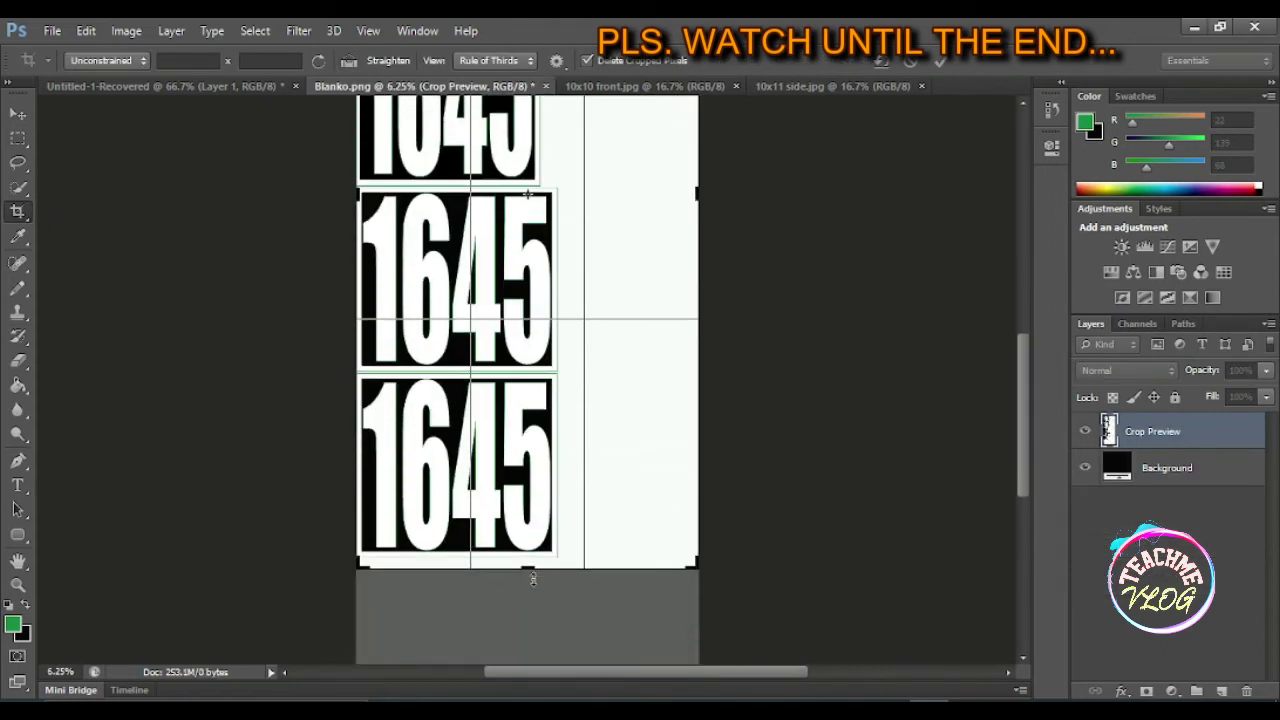
pyautogui.moveTo(533, 569); pyautogui.dragTo(527, 560)
pyautogui.scroll(3, 600, 500)
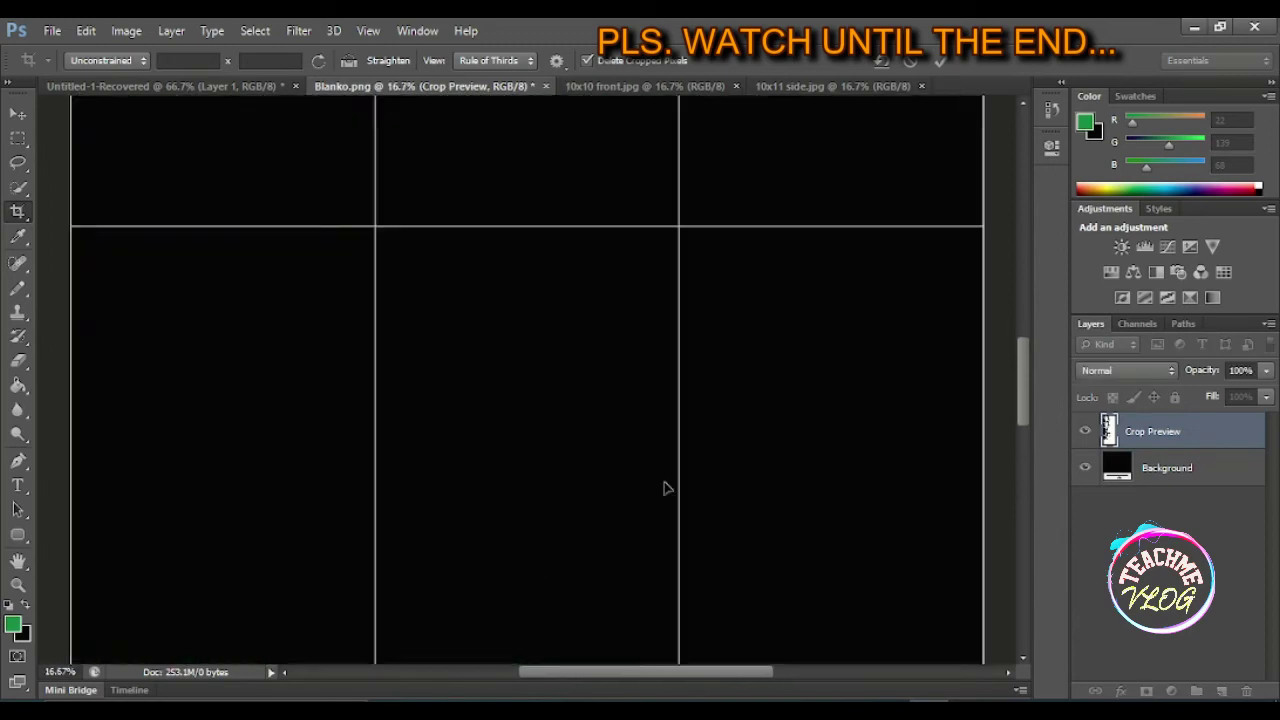
pyautogui.scroll(-5, 470, 590)
pyautogui.scroll(-2, 400, 600)
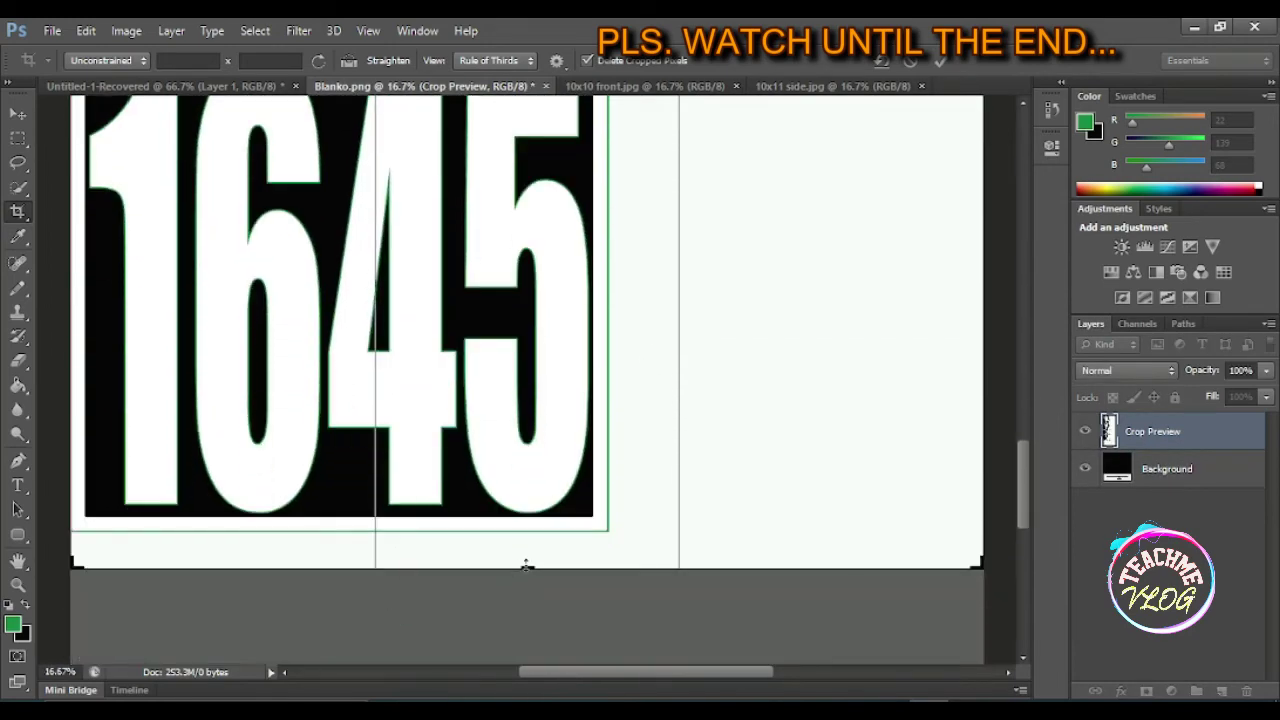
pyautogui.moveTo(526, 566); pyautogui.dragTo(527, 547)
pyautogui.moveTo(692, 549); pyautogui.dragTo(695, 553)
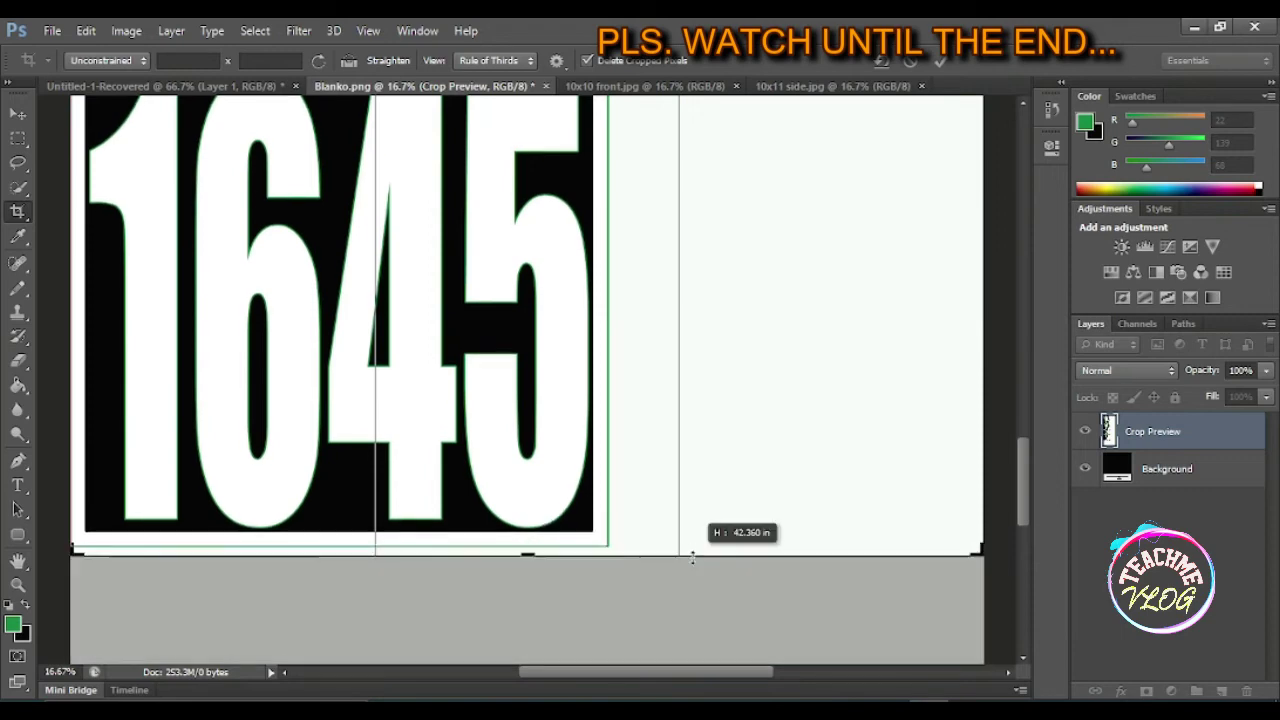
pyautogui.press('Return')
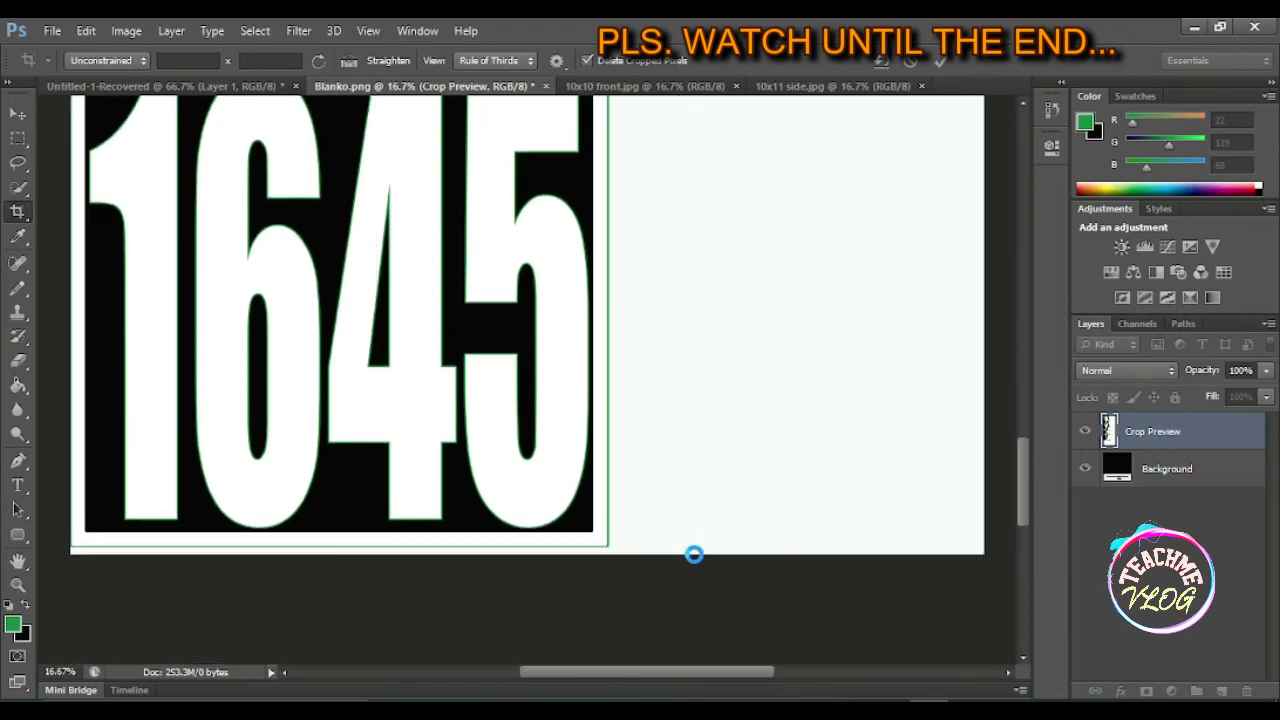
# - Zoom out, switch to the Move tool and review the cropped sheet
pyautogui.hotkey('ctrl', '-')
pyautogui.hotkey('ctrl', '-')
pyautogui.hotkey('ctrl', '-')
pyautogui.press('v')
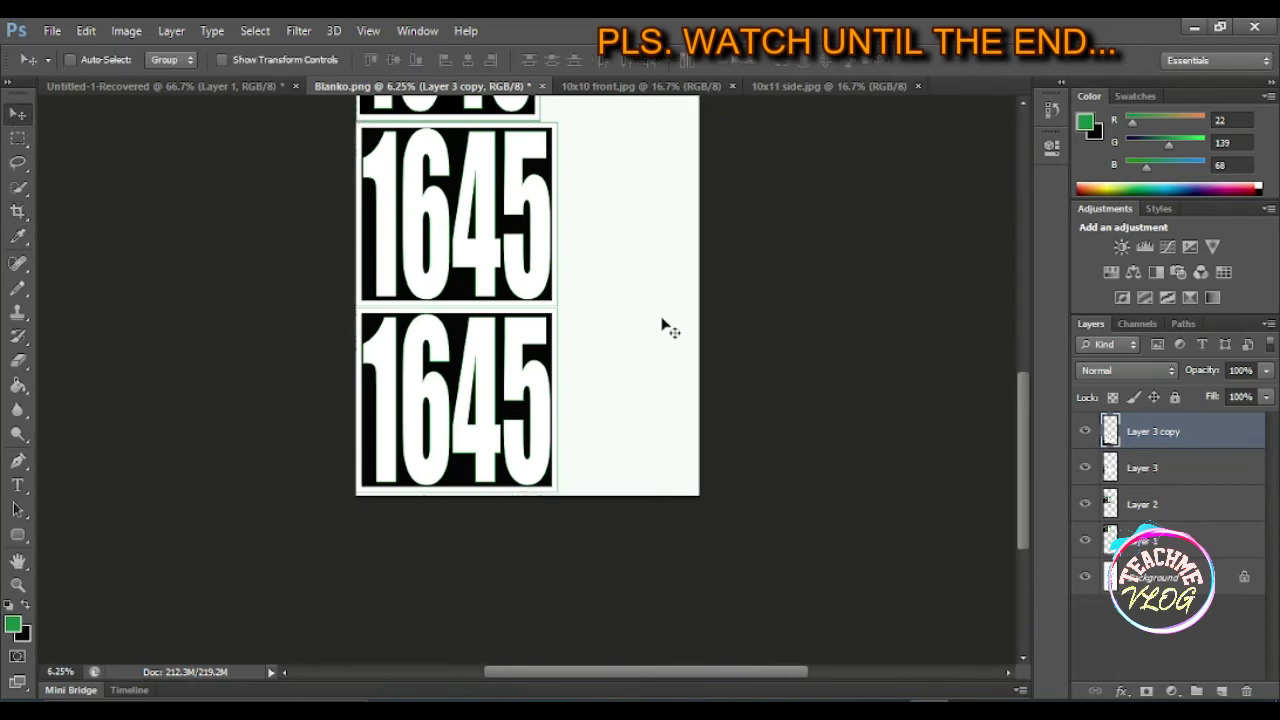
pyautogui.scroll(3, 700, 335)
pyautogui.scroll(3, 675, 290)
pyautogui.scroll(-2, 660, 318)
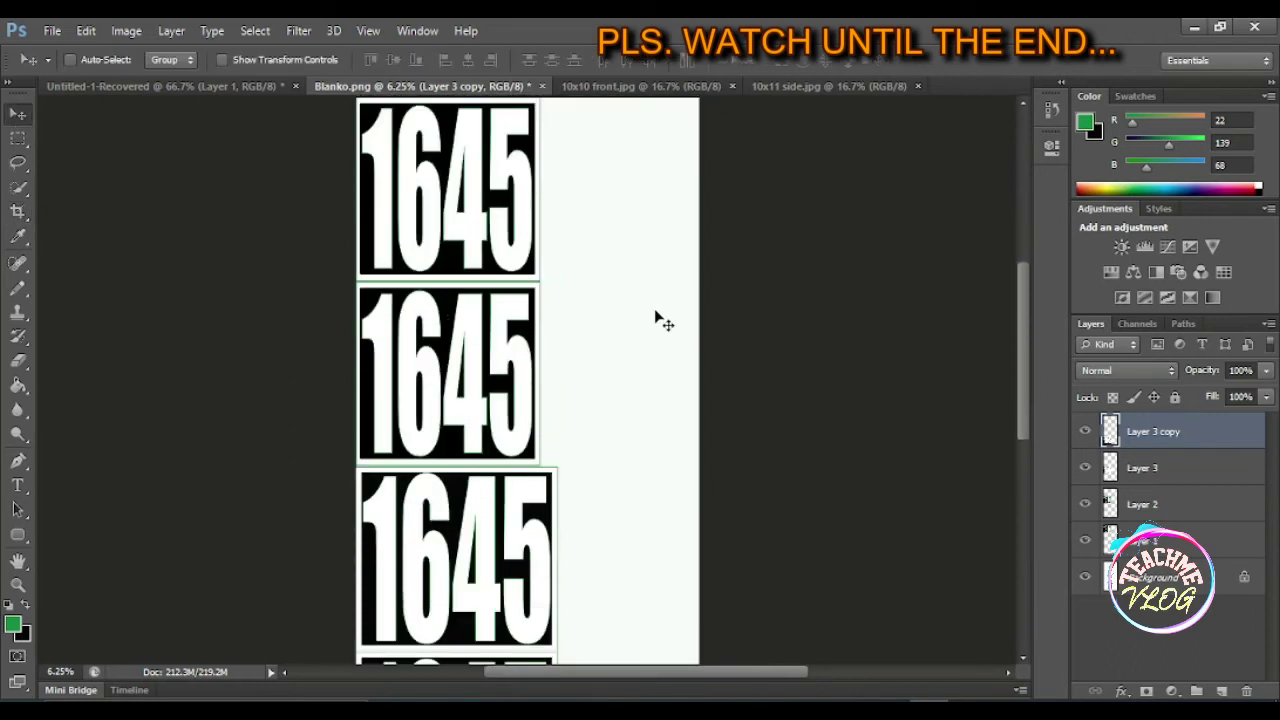
pyautogui.scroll(-2, 569, 421)
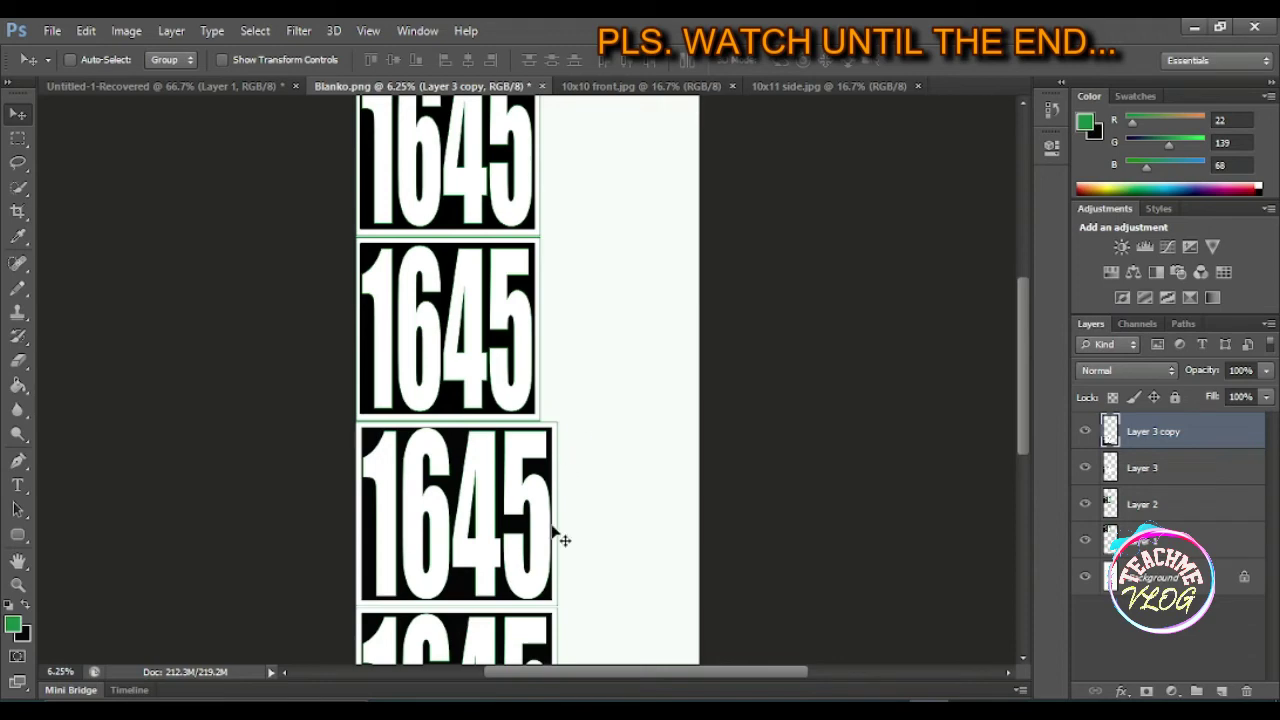
pyautogui.scroll(2, 572, 570)
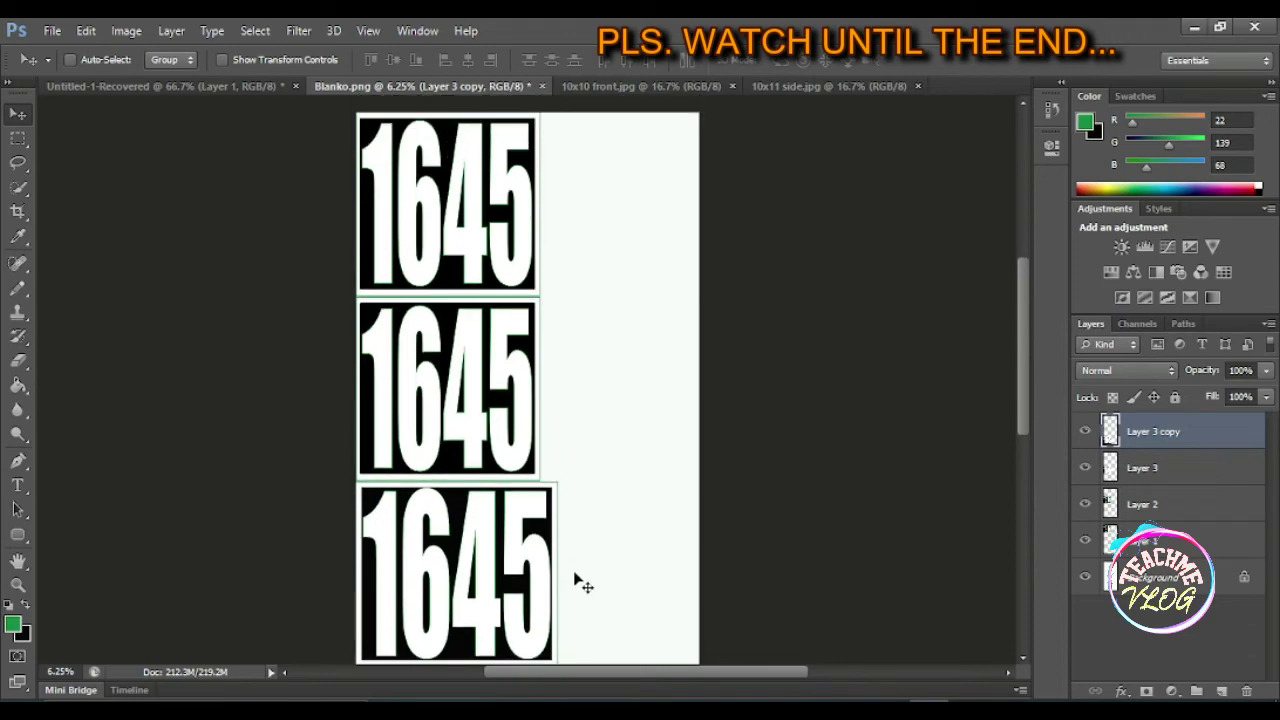
# - Save the sheet as FinalPSD in Photoshop PSD format
pyautogui.click(53, 31)
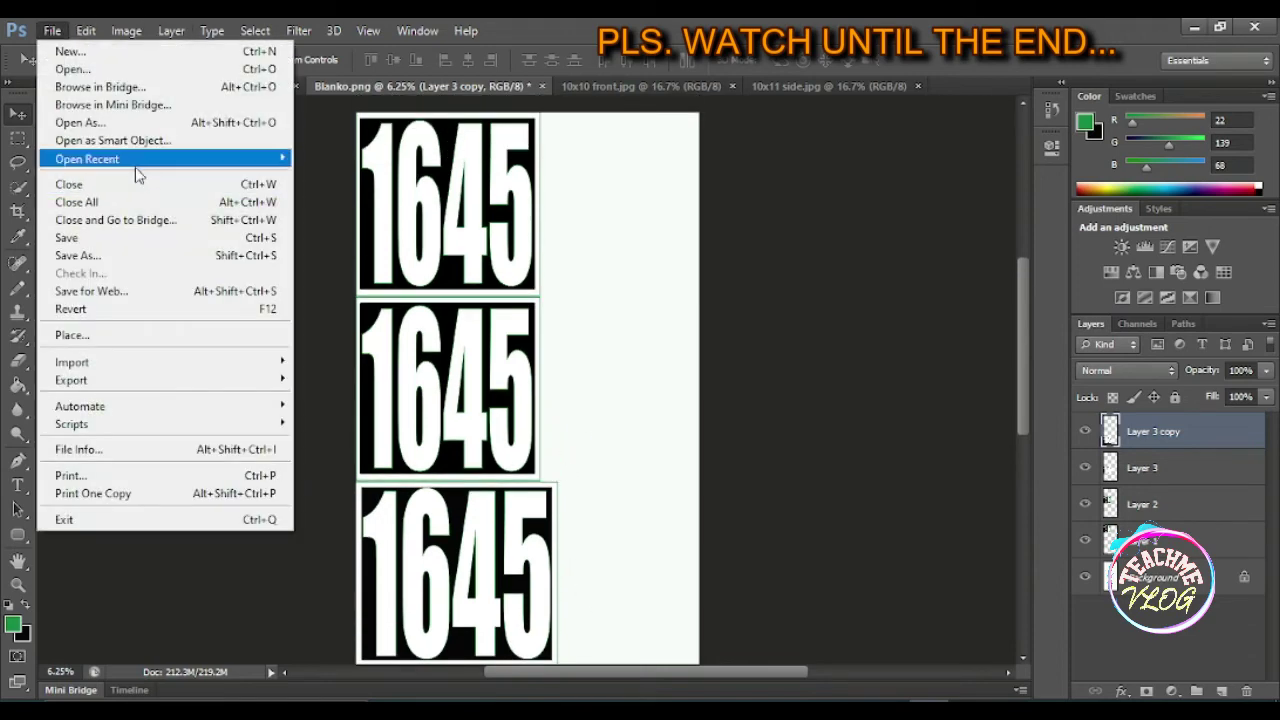
pyautogui.click(176, 245)
pyautogui.click(760, 467)
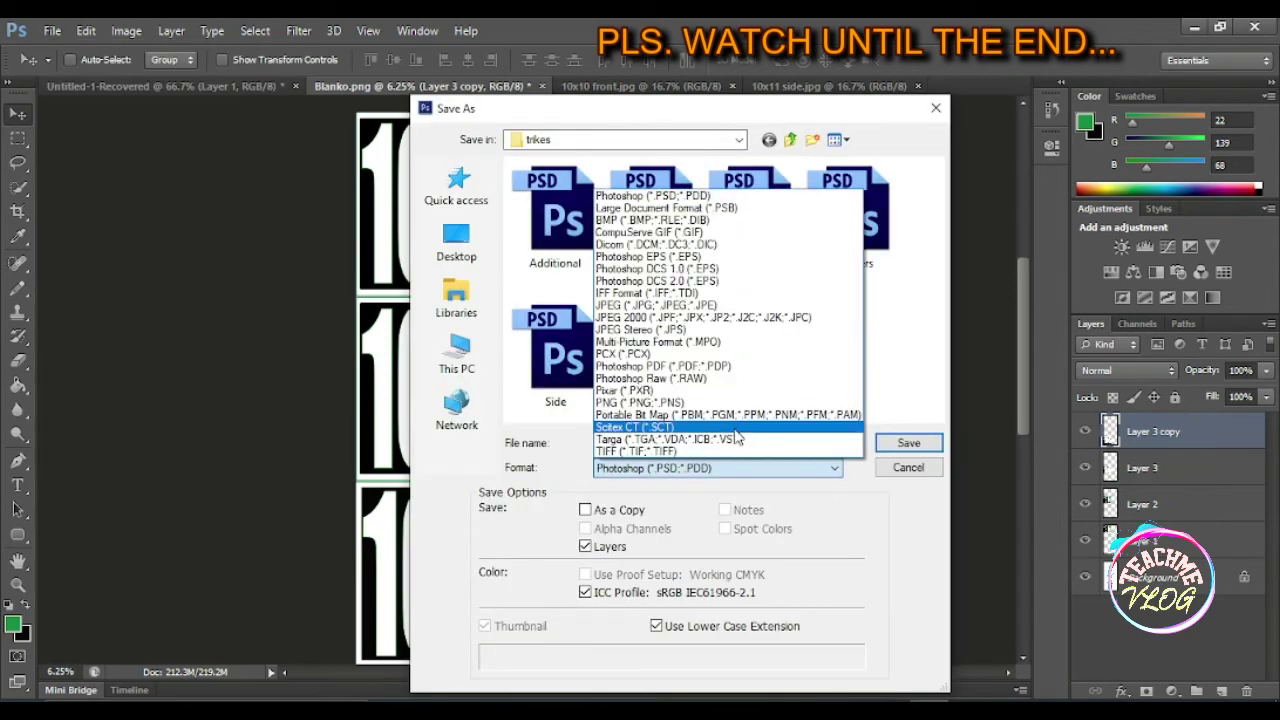
pyautogui.click(703, 465)
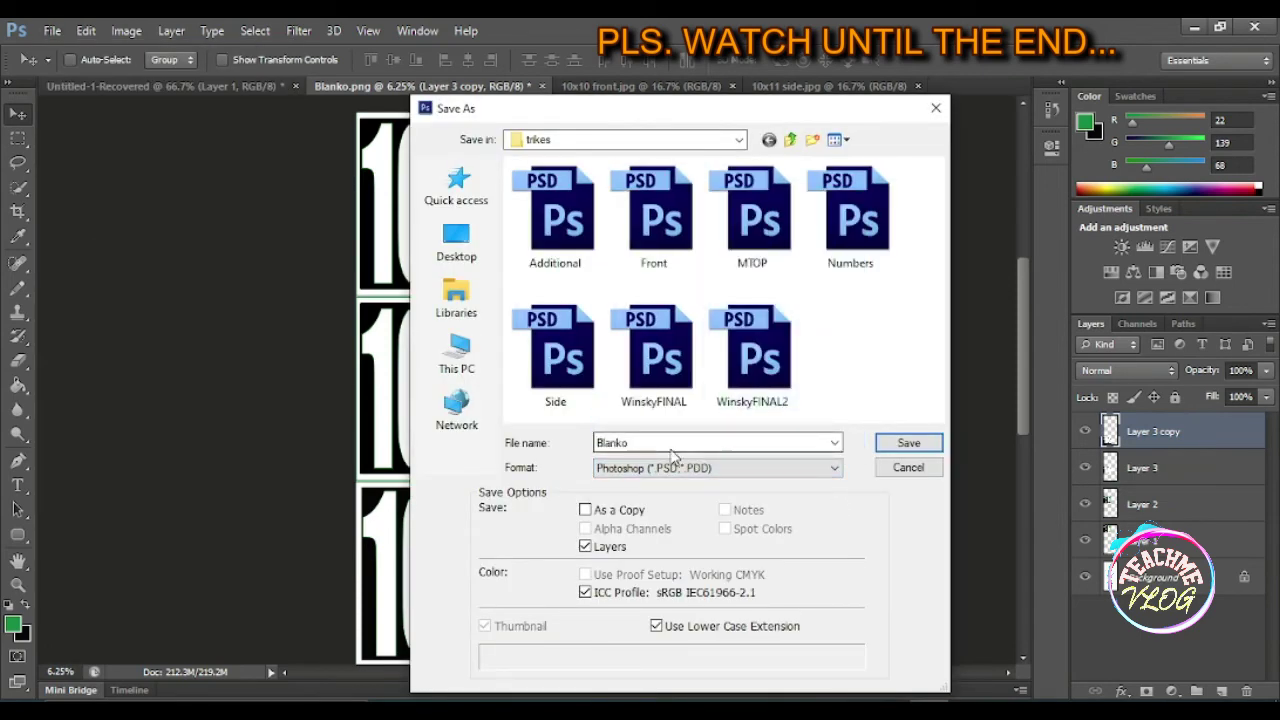
pyautogui.write('FinalPSD')
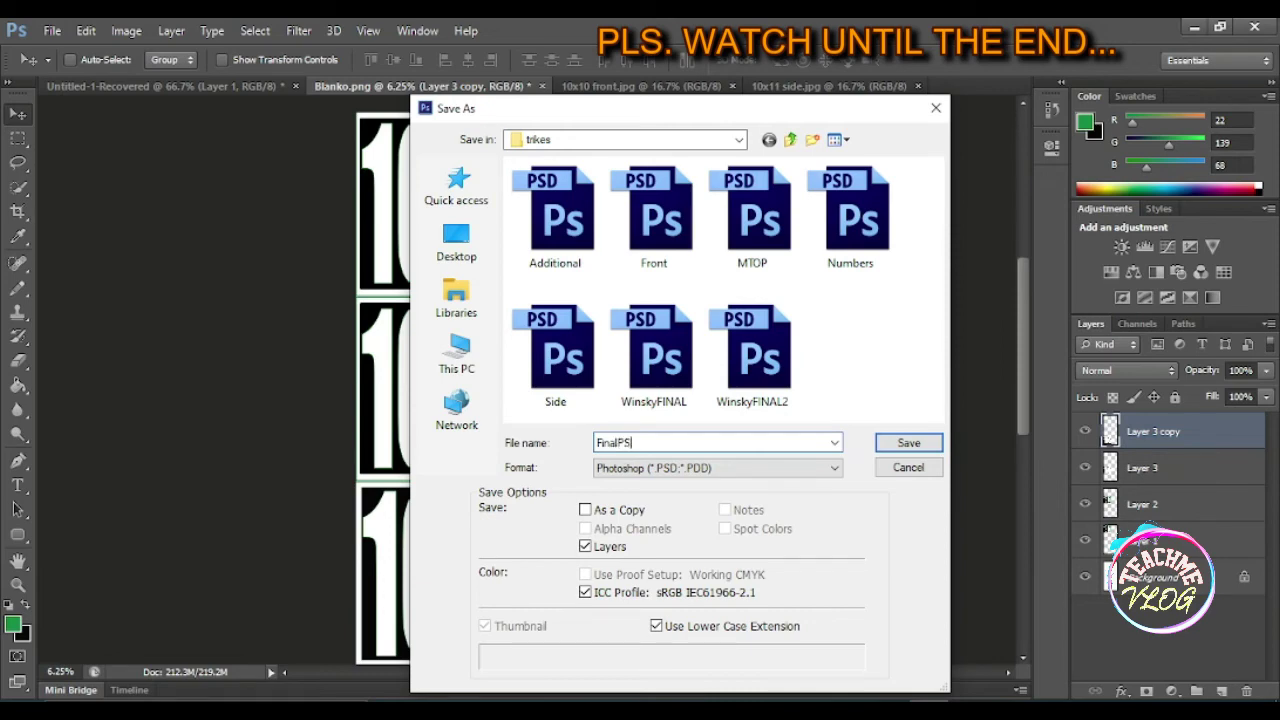
pyautogui.click(909, 446)
pyautogui.click(845, 232)
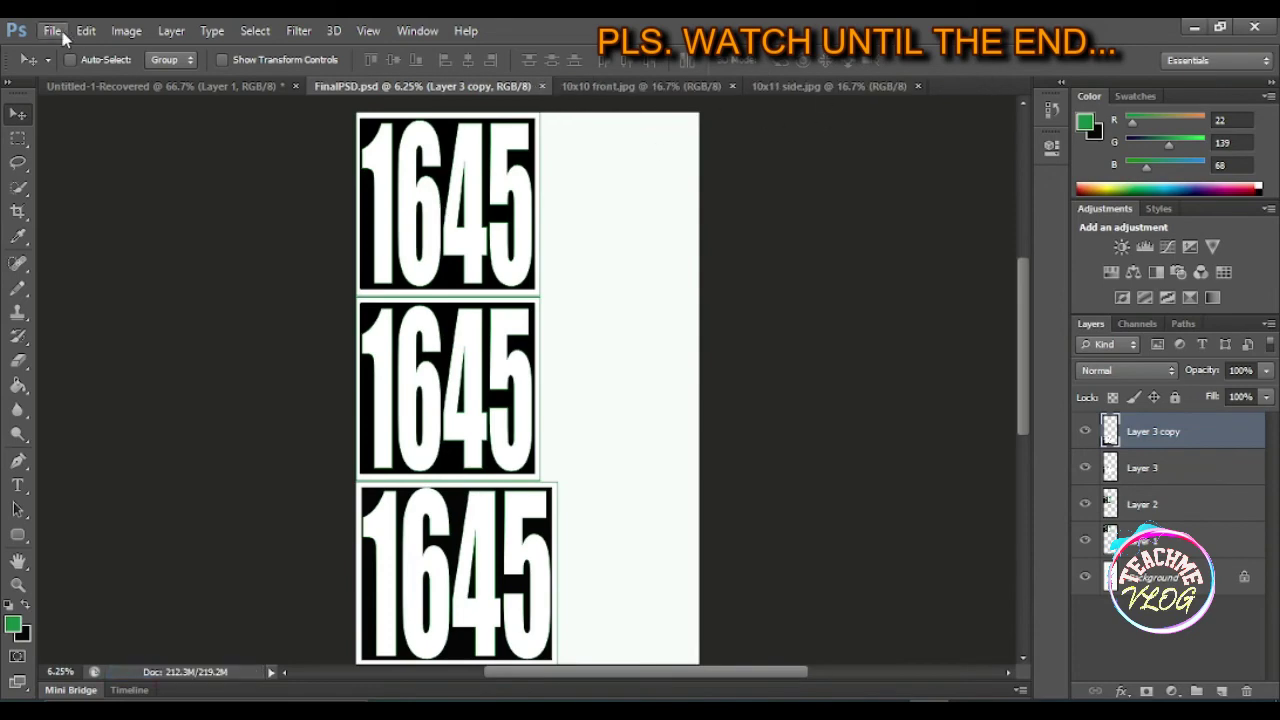
# - Start a Save As with JPEG format, then cancel it
pyautogui.click(55, 31)
pyautogui.click(105, 254)
pyautogui.click(728, 467)
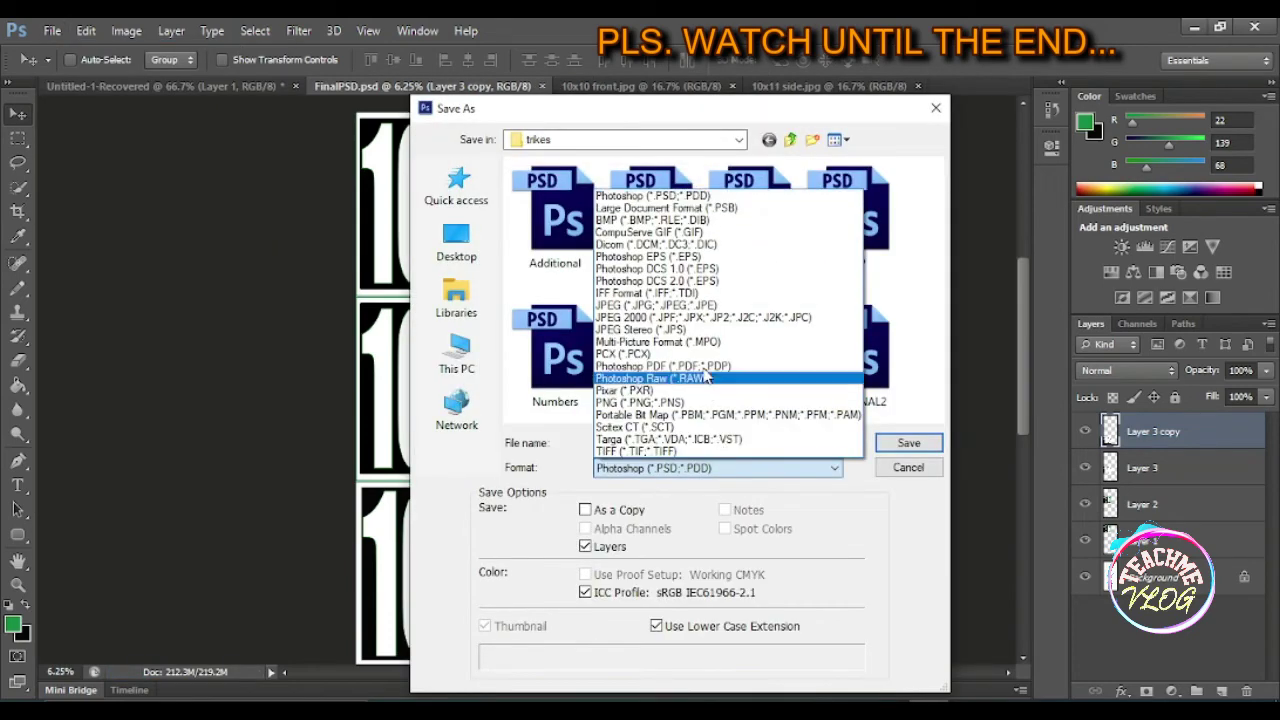
pyautogui.click(690, 305)
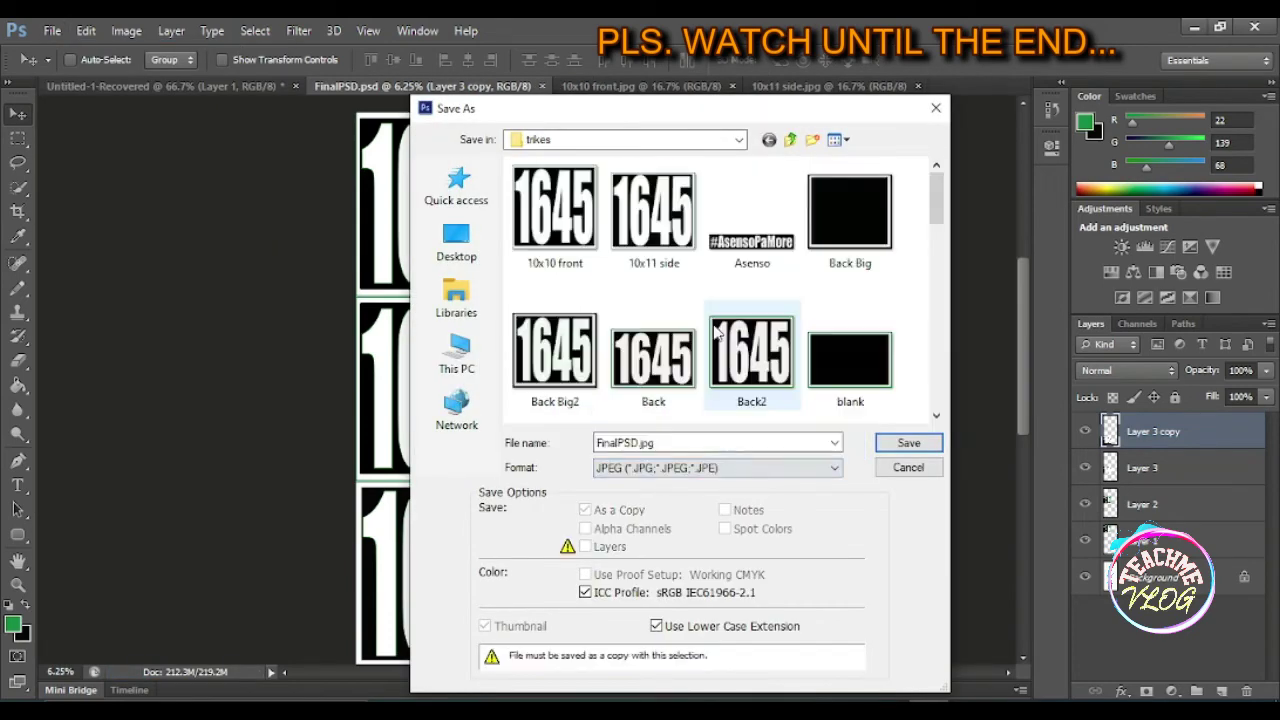
pyautogui.click(908, 468)
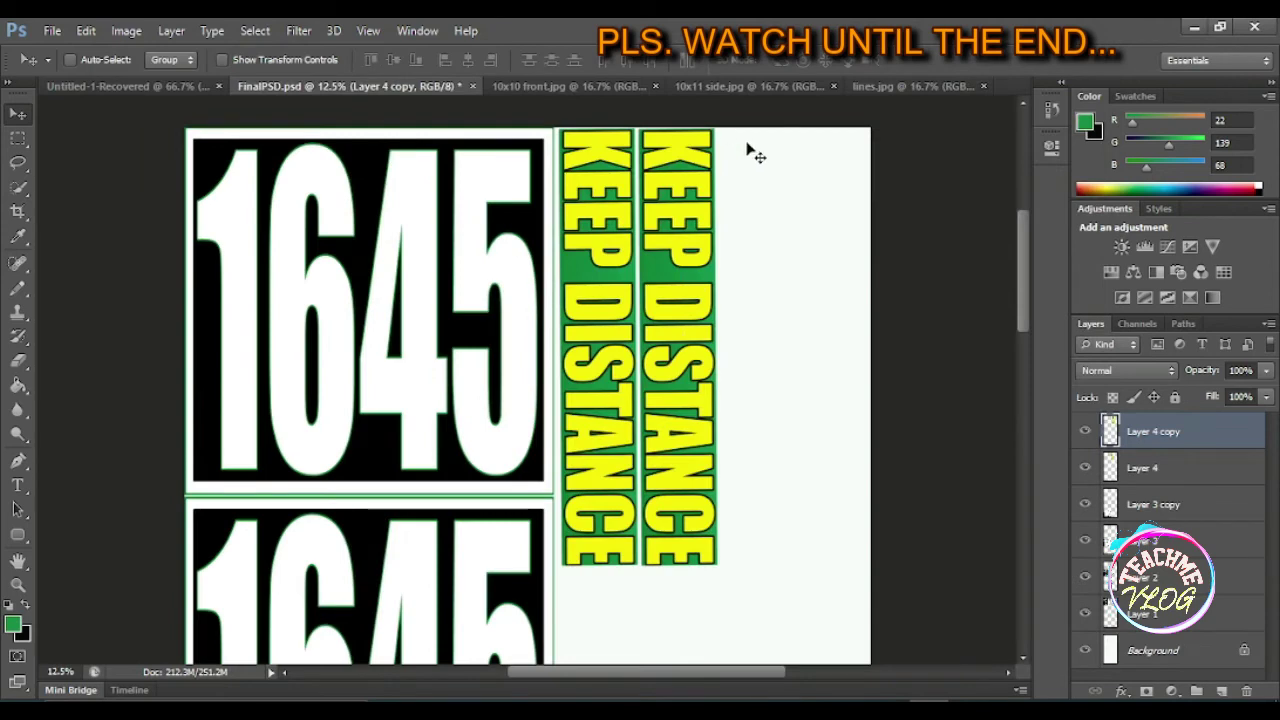
# - Drag the KILARIO LINE image from lines.jpg into FinalPSD and begin rotating it toward vertical
pyautogui.click(912, 88)
pyautogui.moveTo(590, 255)
pyautogui.mouseDown()
pyautogui.moveTo(661, 263)
pyautogui.moveTo(385, 295)
pyautogui.mouseUp()
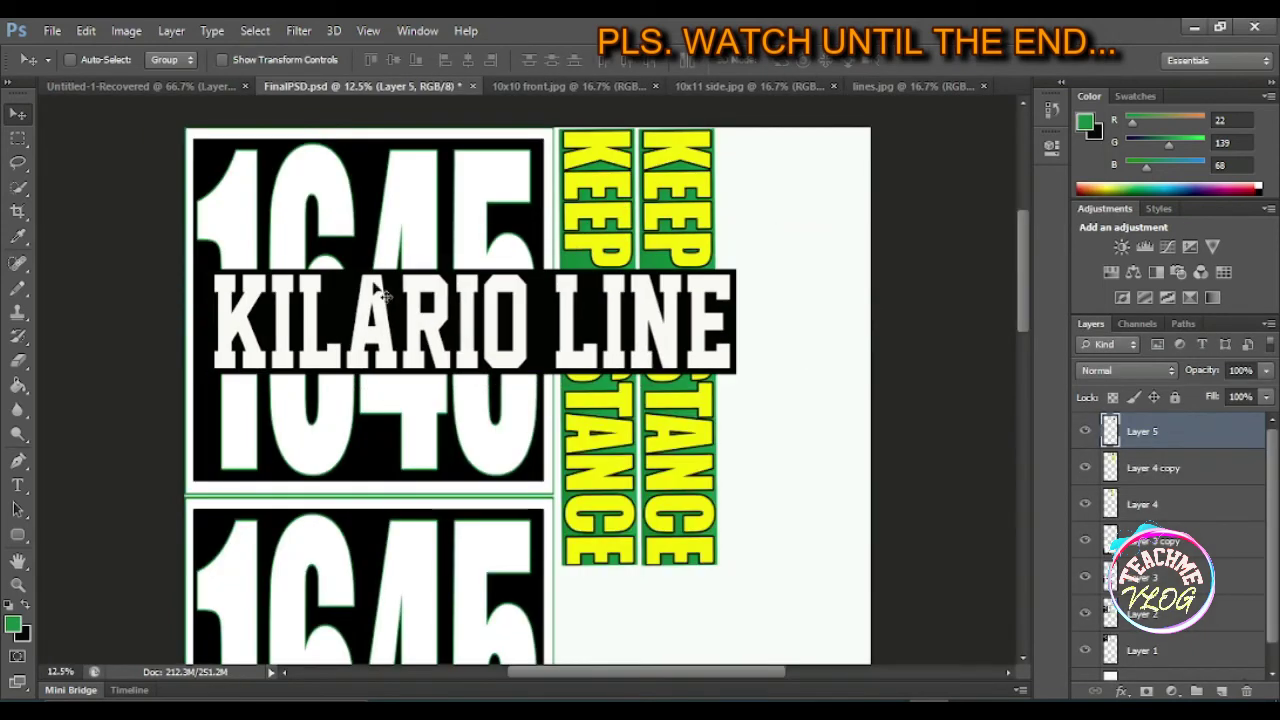
pyautogui.click(88, 33)
pyautogui.click(180, 362)
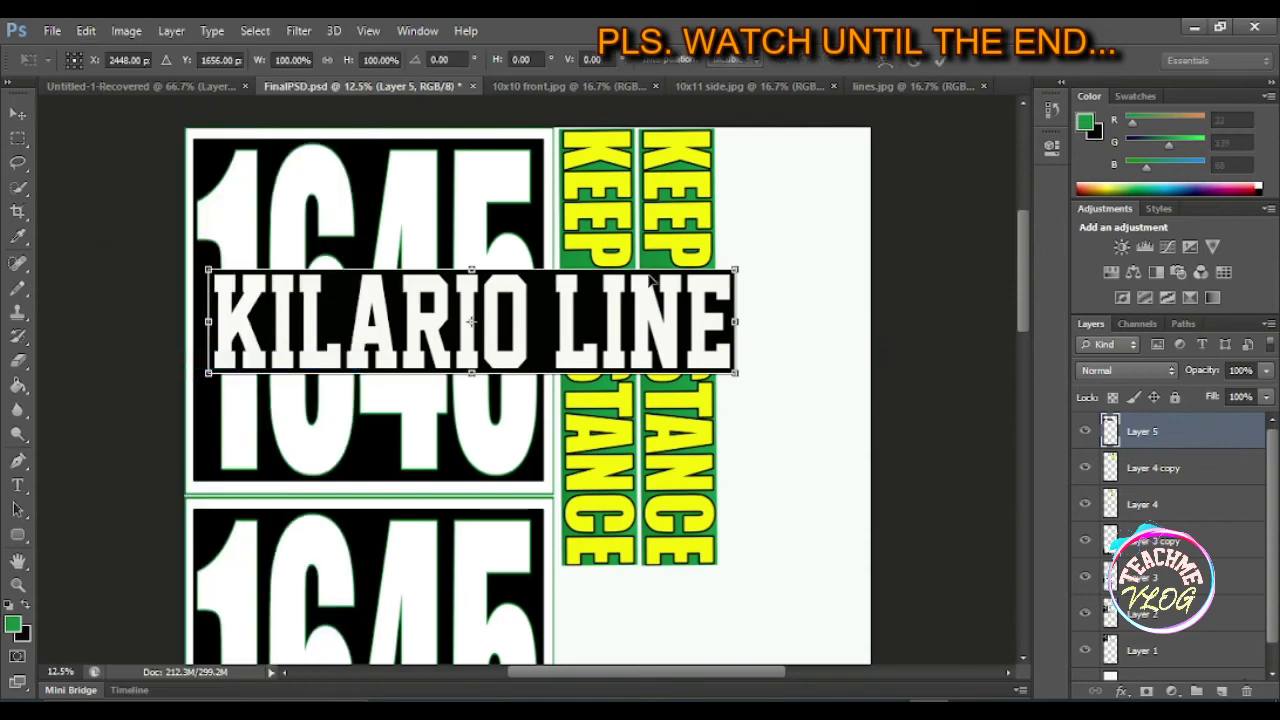
pyautogui.moveTo(340, 150); pyautogui.dragTo(520, 195)
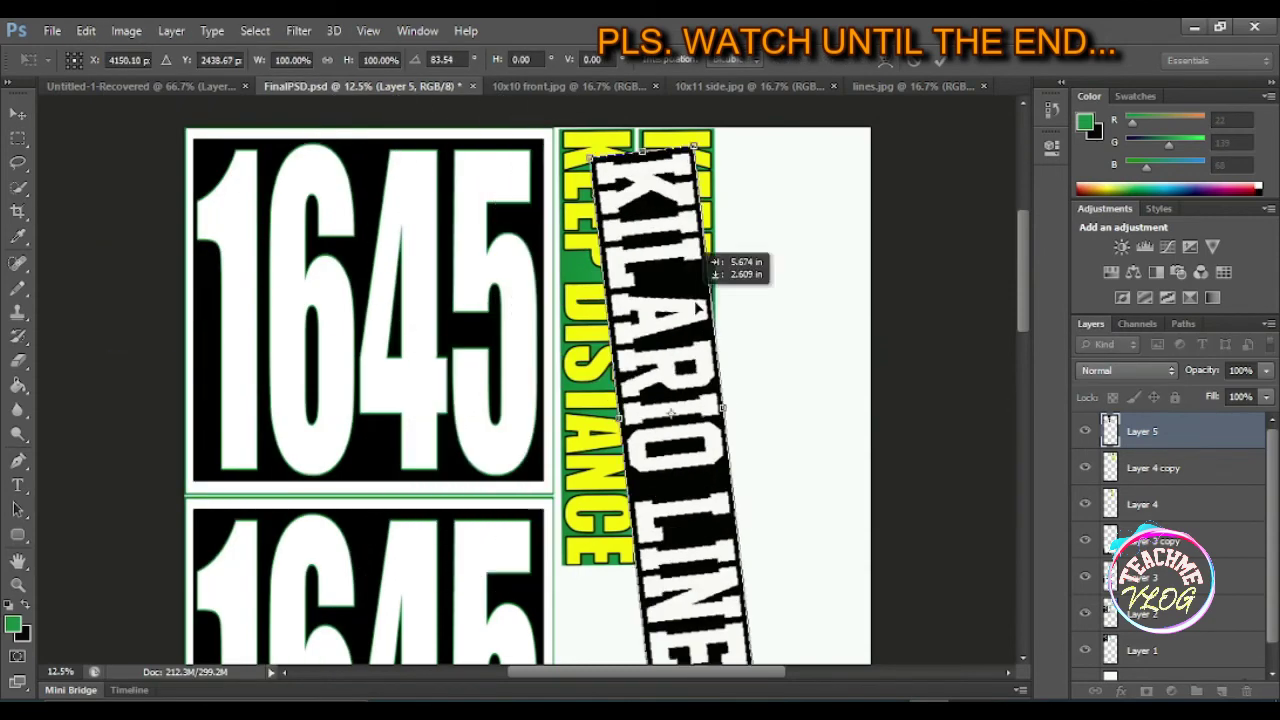
# - Stand the KILARIO LINE strip exactly vertical beside the KEEP DISTANCE strips and apply the transform
pyautogui.moveTo(500, 115); pyautogui.dragTo(760, 180)
pyautogui.moveTo(800, 142); pyautogui.dragTo(832, 155)
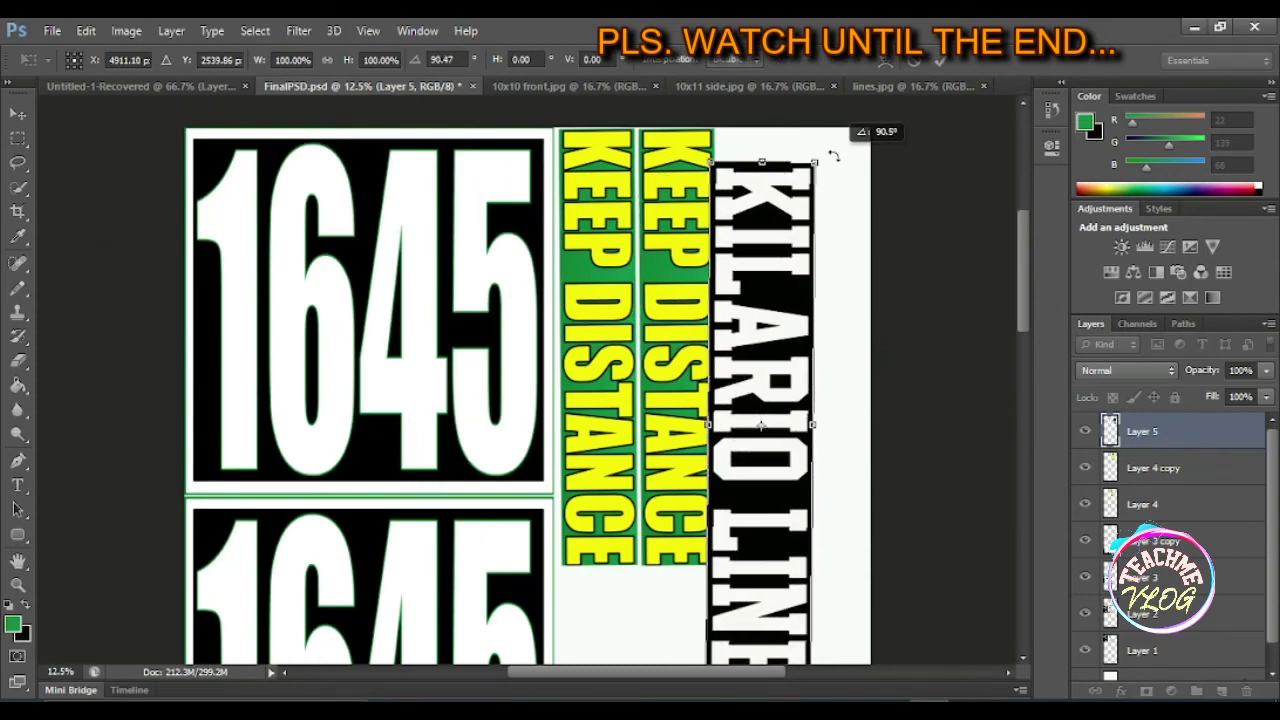
pyautogui.moveTo(786, 290); pyautogui.dragTo(798, 265)
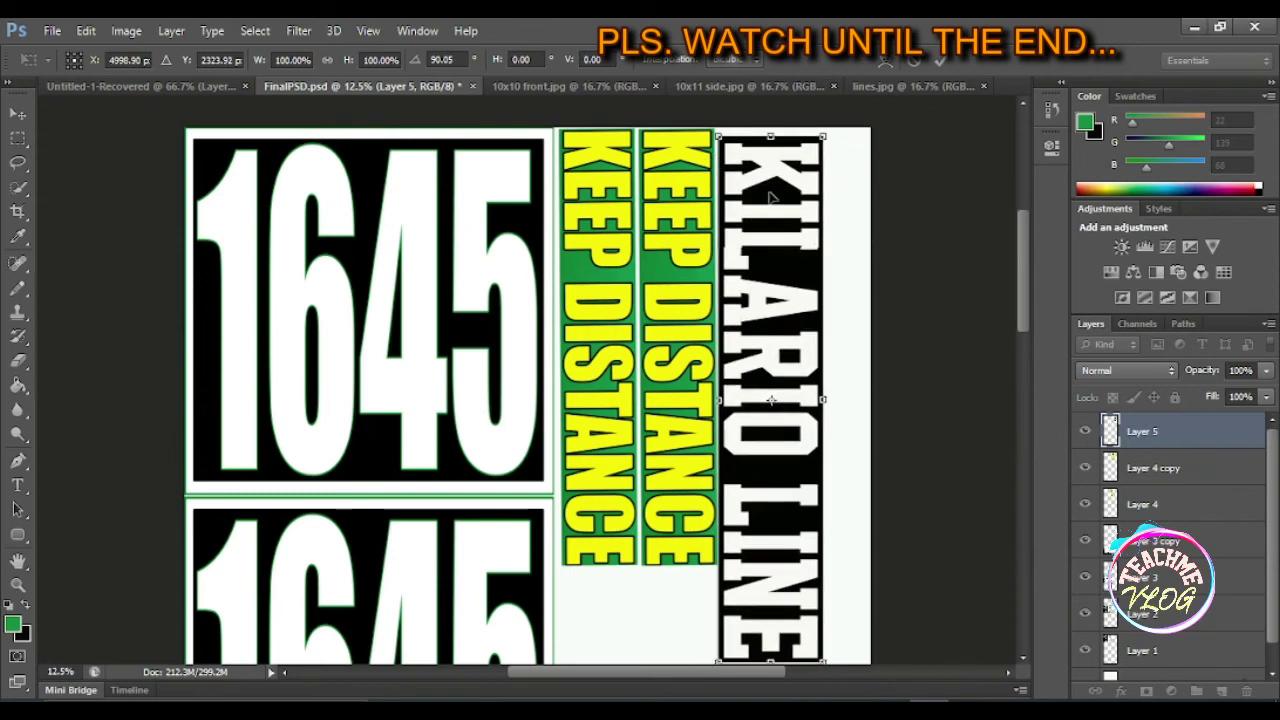
pyautogui.moveTo(772, 220); pyautogui.dragTo(784, 221)
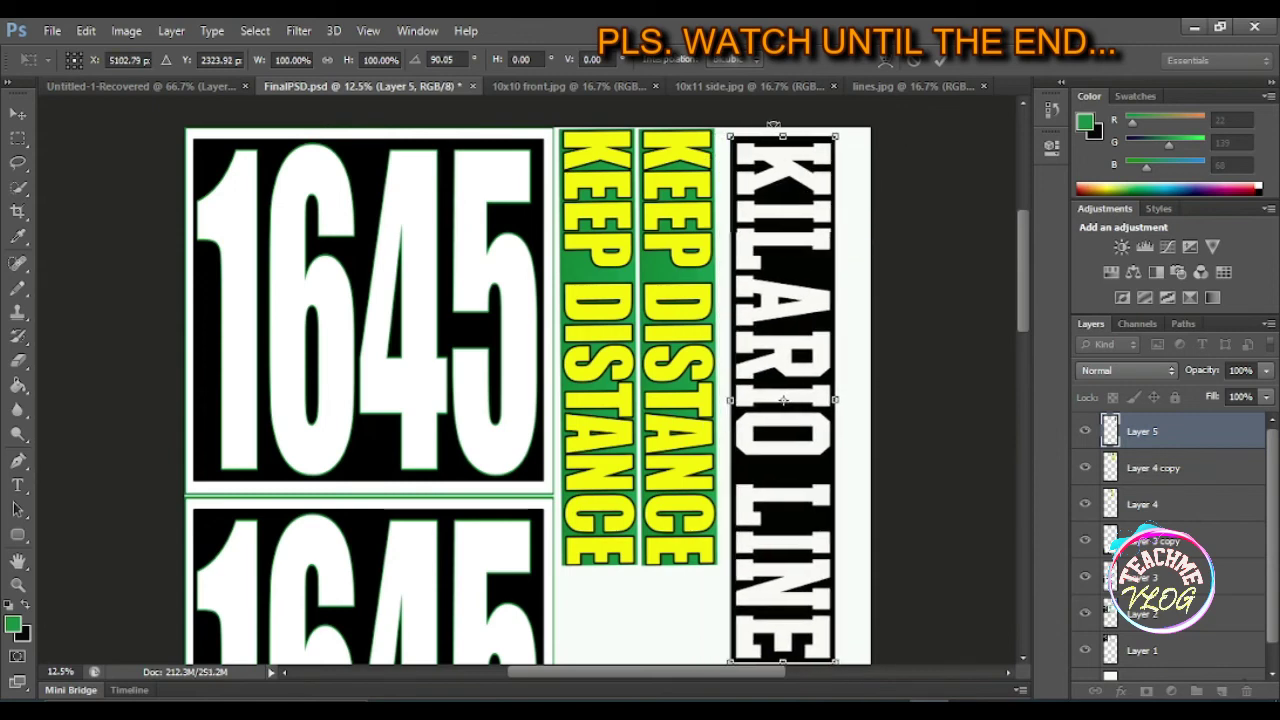
pyautogui.moveTo(773, 125); pyautogui.dragTo(777, 126)
pyautogui.scroll(-2, 783, 297)
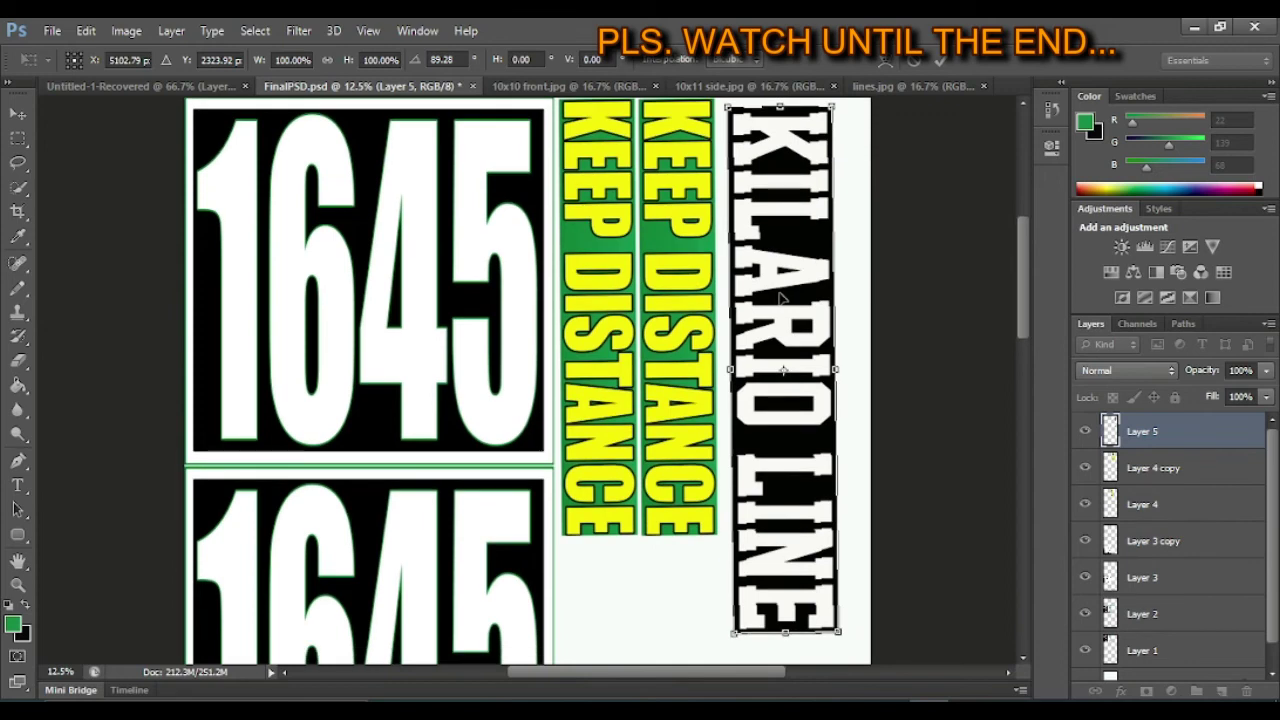
pyautogui.press('Return')
pyautogui.scroll(2, 865, 265)
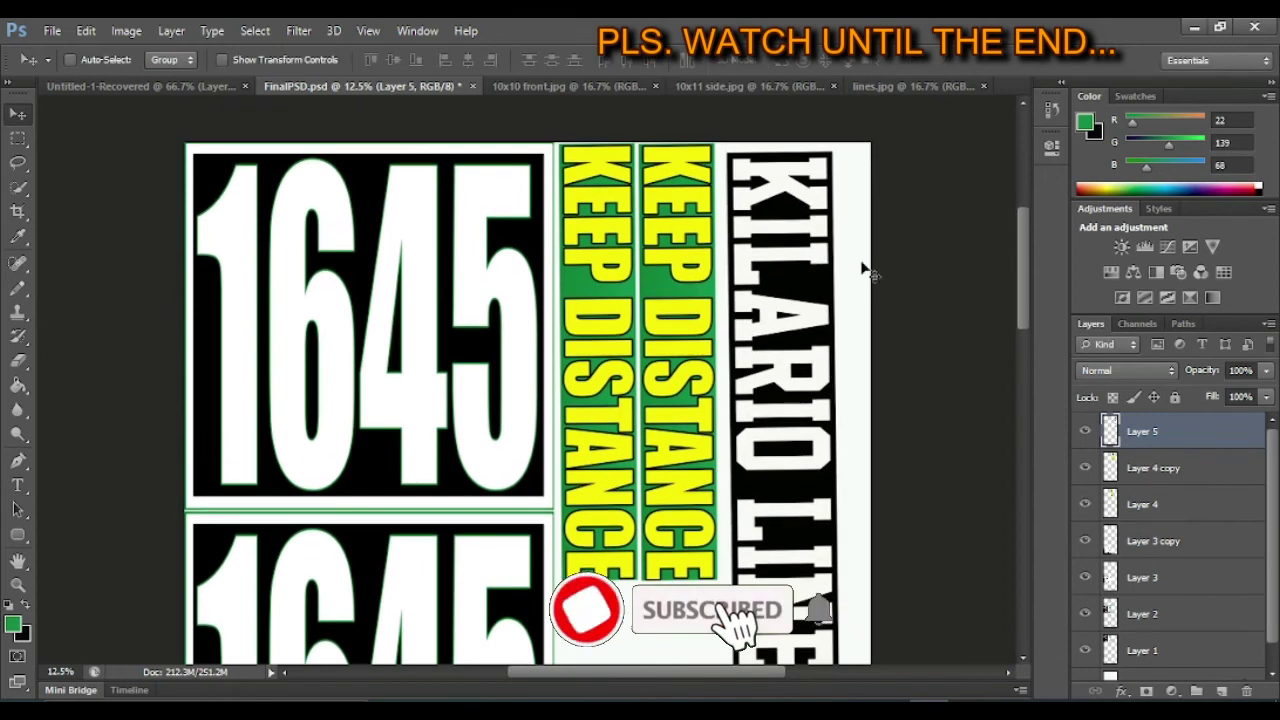
pyautogui.hotkey('ctrl', 'z')
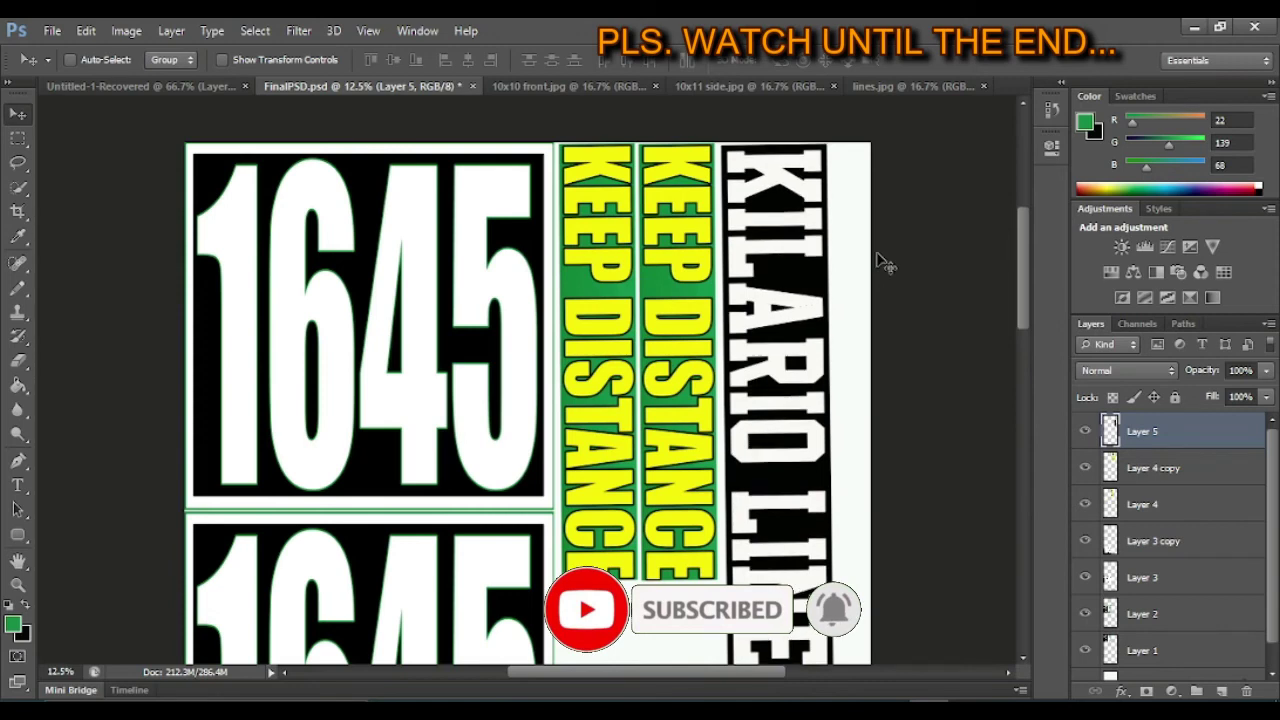
pyautogui.hotkey('ctrl', 'z')
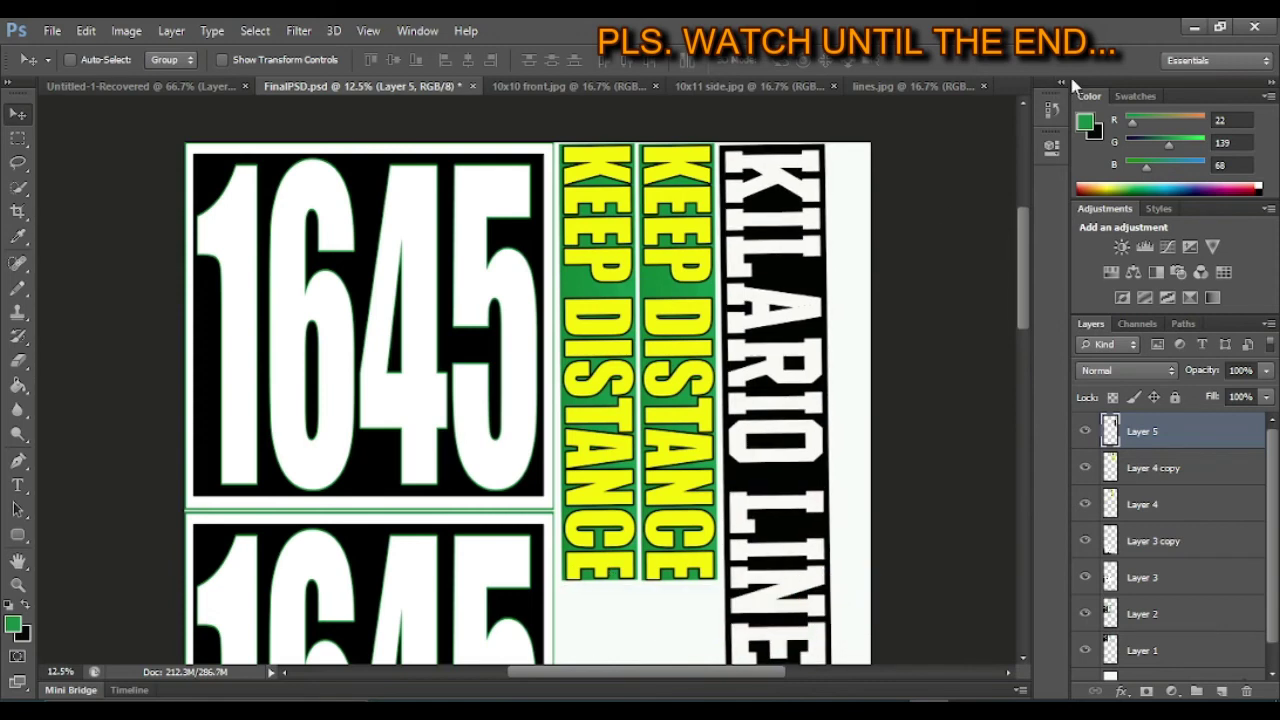
pyautogui.scroll(-3, 920, 406)
pyautogui.scroll(2, 923, 405)
pyautogui.scroll(1, 866, 398)
pyautogui.scroll(-2, 828, 341)
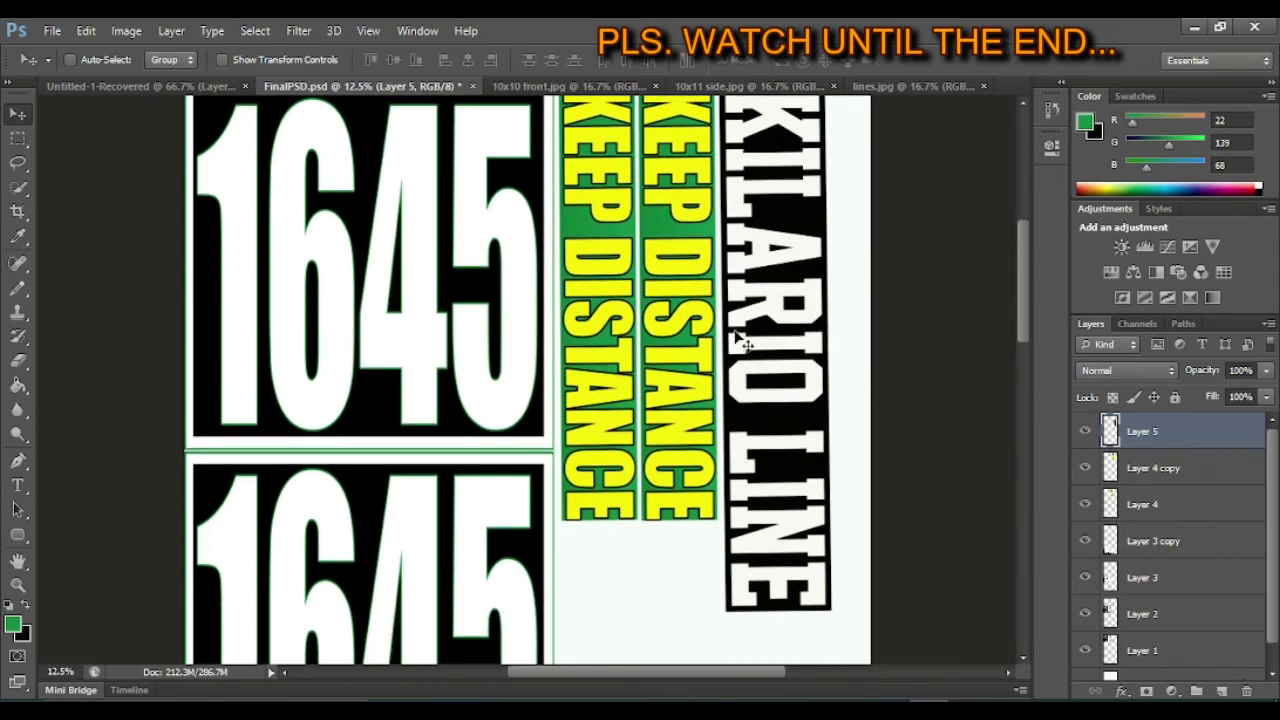
# - Close the lines.jpg image
pyautogui.click(983, 86)
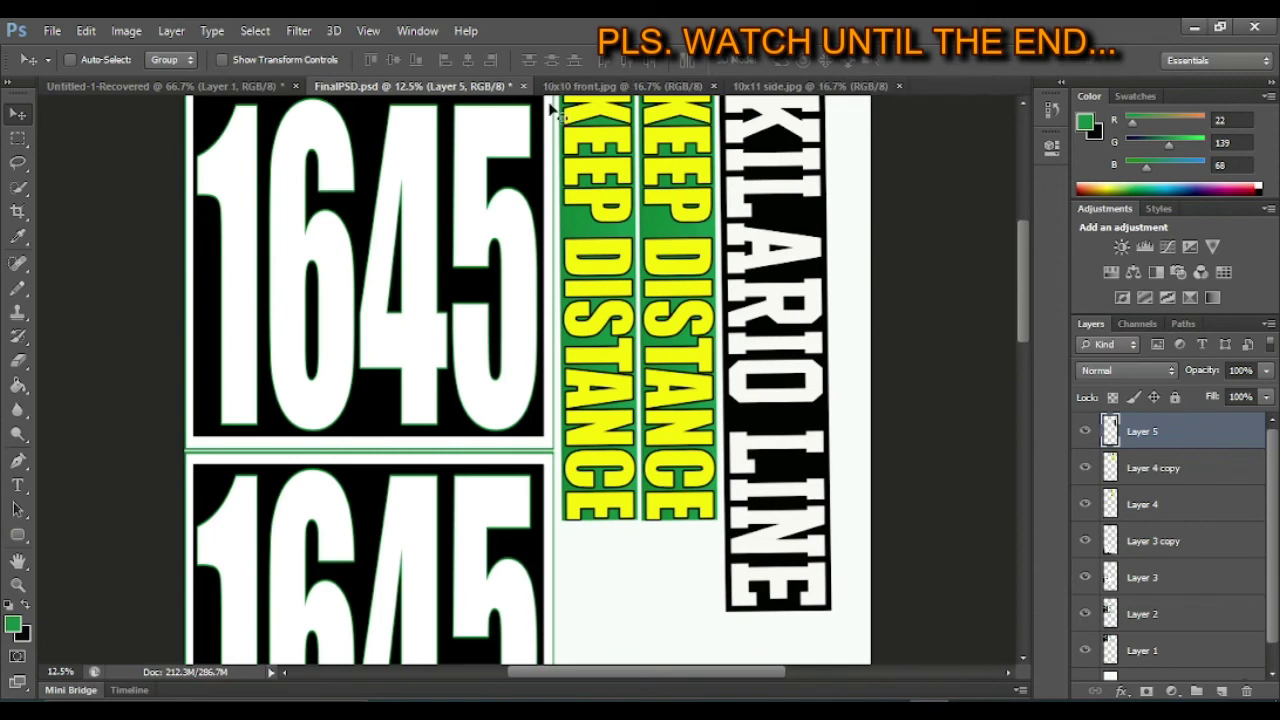
pyautogui.click(52, 31)
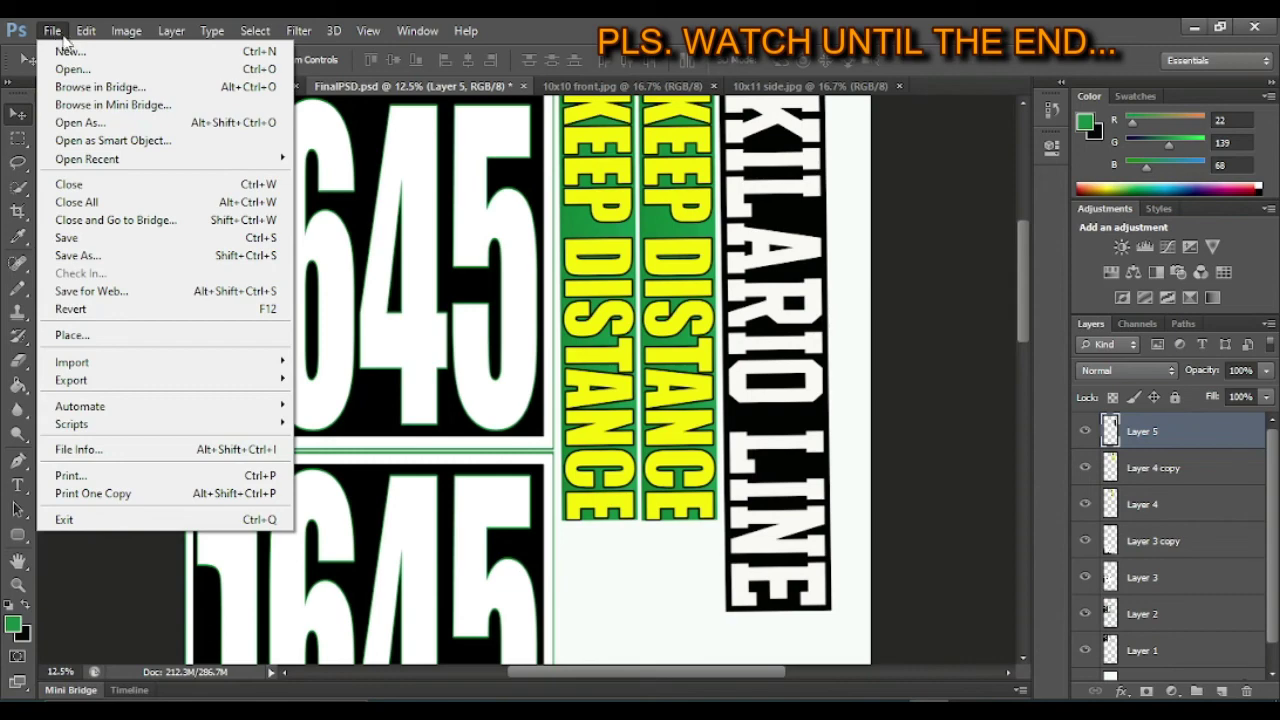
pyautogui.press('Escape')
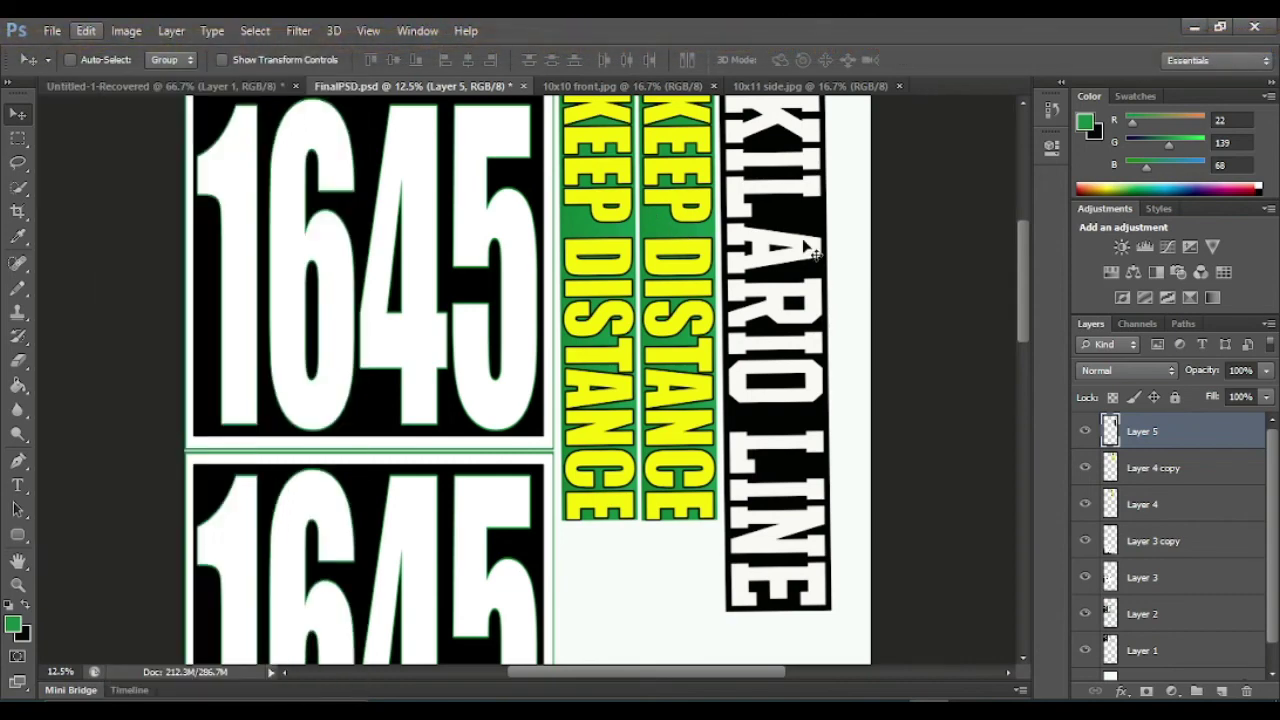
# - Duplicate the KILARIO LINE layer as Layer 5 copy and move it down and left
pyautogui.click(168, 32)
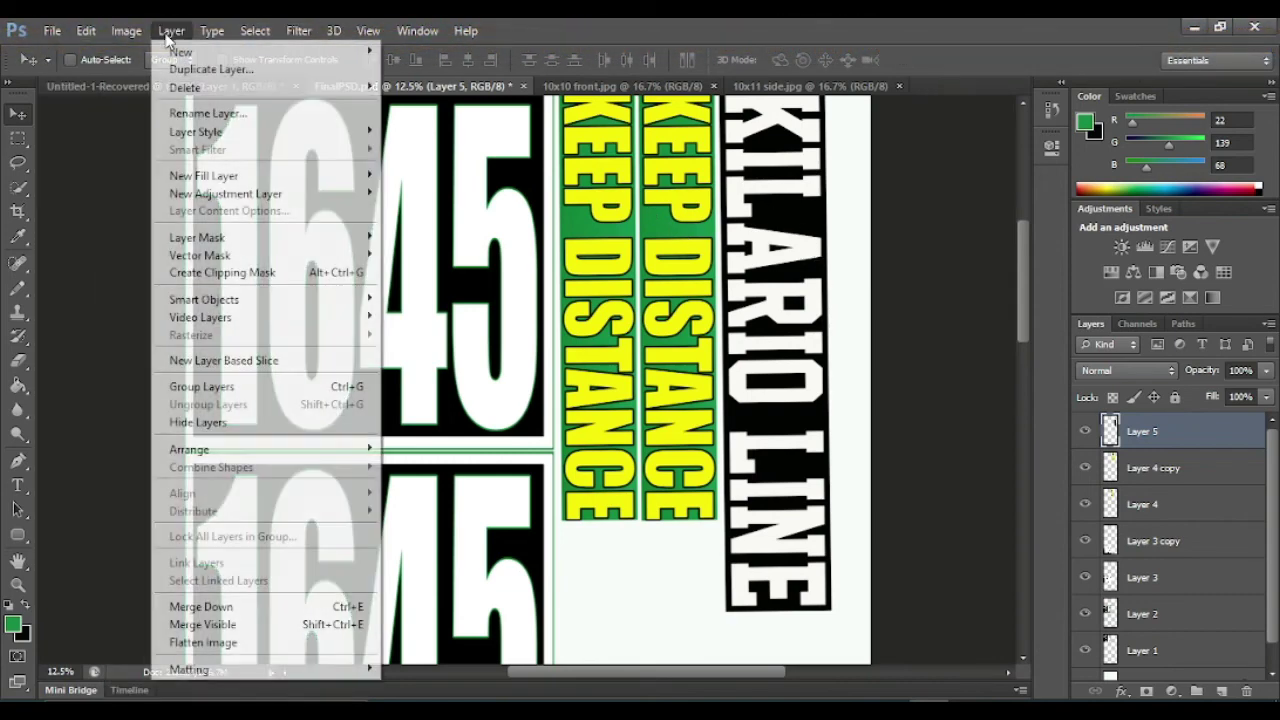
pyautogui.click(211, 69)
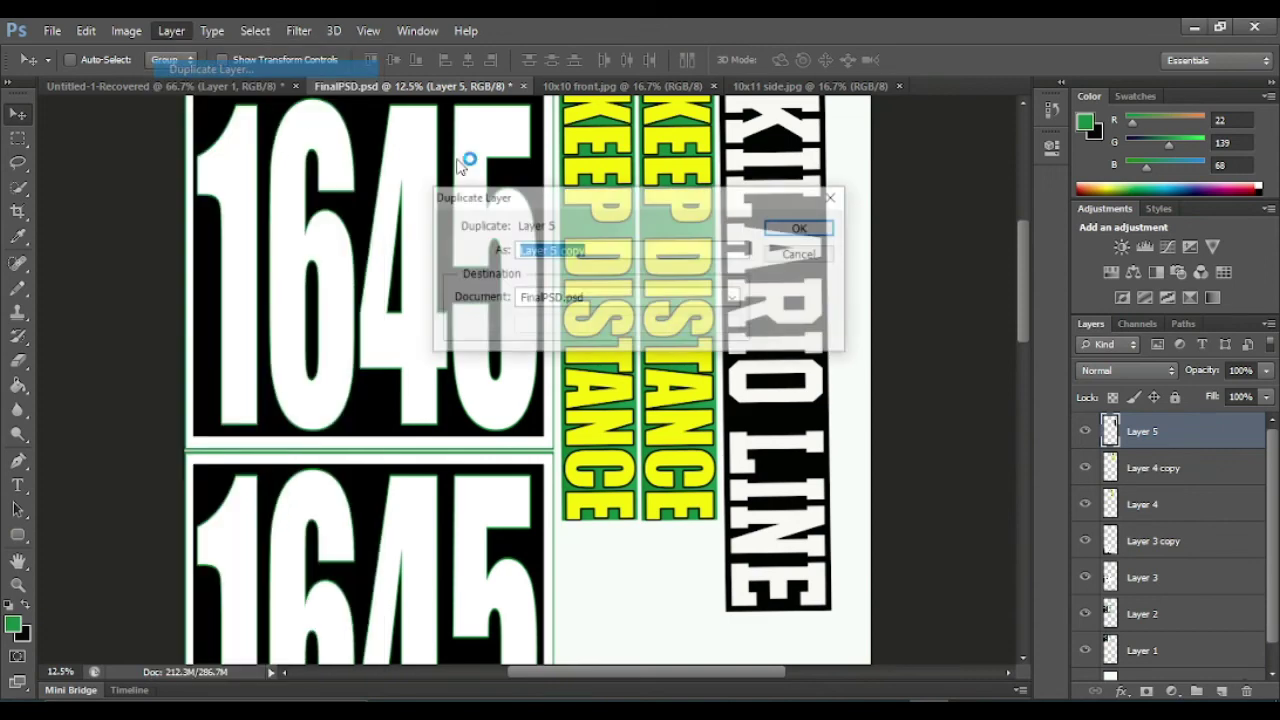
pyautogui.click(800, 230)
pyautogui.moveTo(795, 215)
pyautogui.mouseDown()
pyautogui.moveTo(700, 607)
pyautogui.moveTo(642, 443)
pyautogui.moveTo(650, 450)
pyautogui.mouseUp()
# - Nudge the Layer 5 copy KILARIO LINE strip slightly left with two Shift+Left presses
pyautogui.scroll(-5, 660, 470)
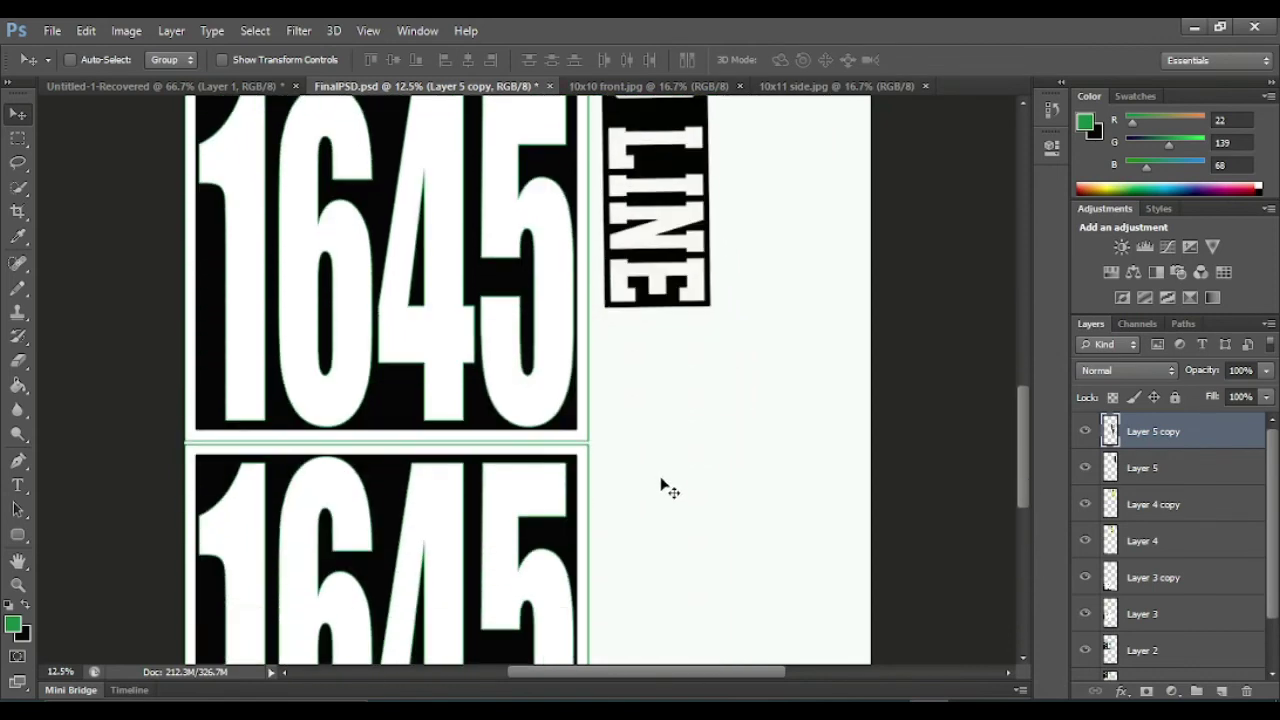
pyautogui.scroll(-2, 668, 488)
pyautogui.scroll(-1, 663, 543)
pyautogui.scroll(2, 660, 548)
pyautogui.scroll(1, 660, 550)
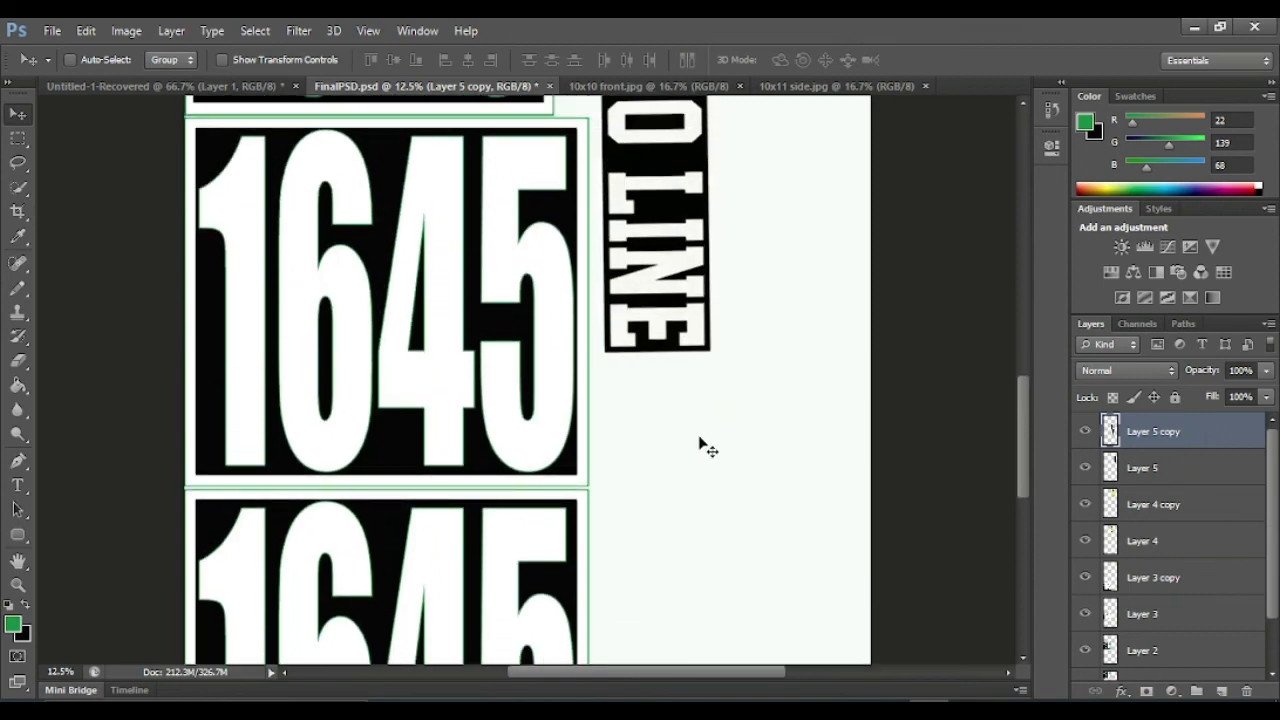
pyautogui.scroll(2, 720, 350)
pyautogui.scroll(1, 745, 210)
pyautogui.scroll(2, 756, 175)
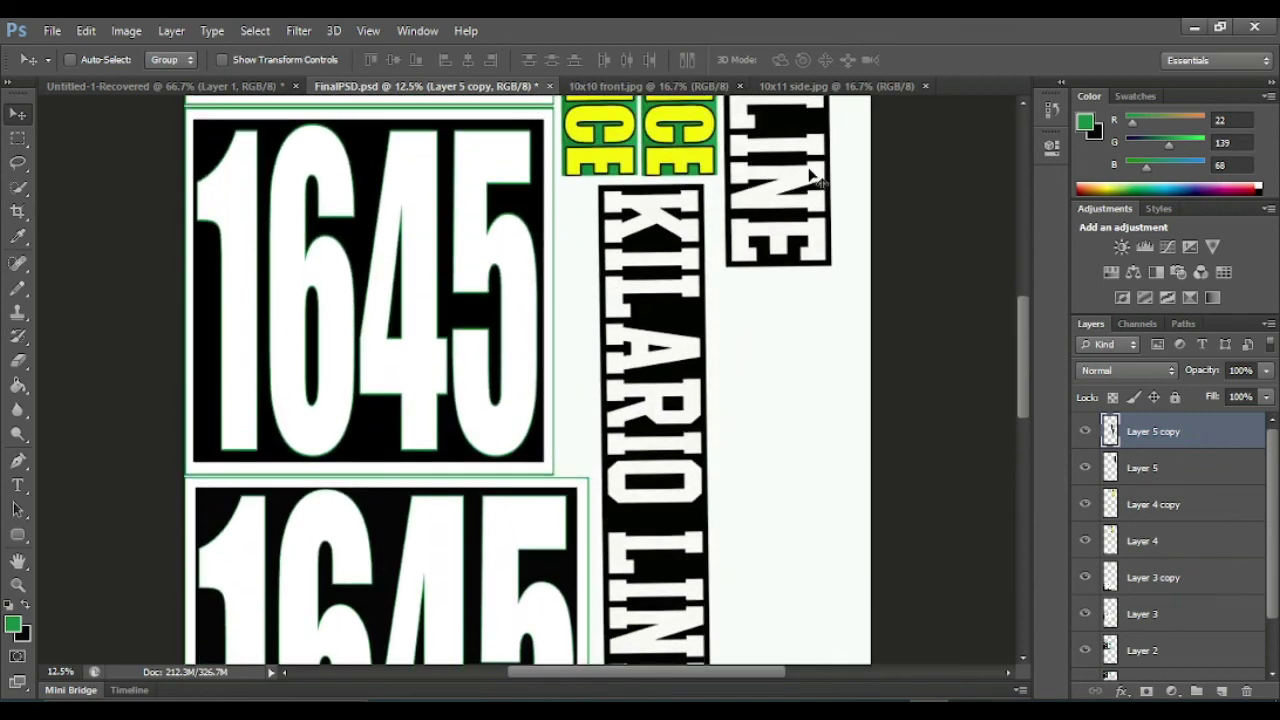
pyautogui.hotkey('shift', 'Left')
pyautogui.hotkey('shift', 'Left')
pyautogui.hotkey('shift', 'Left')
pyautogui.hotkey('shift', 'Left')
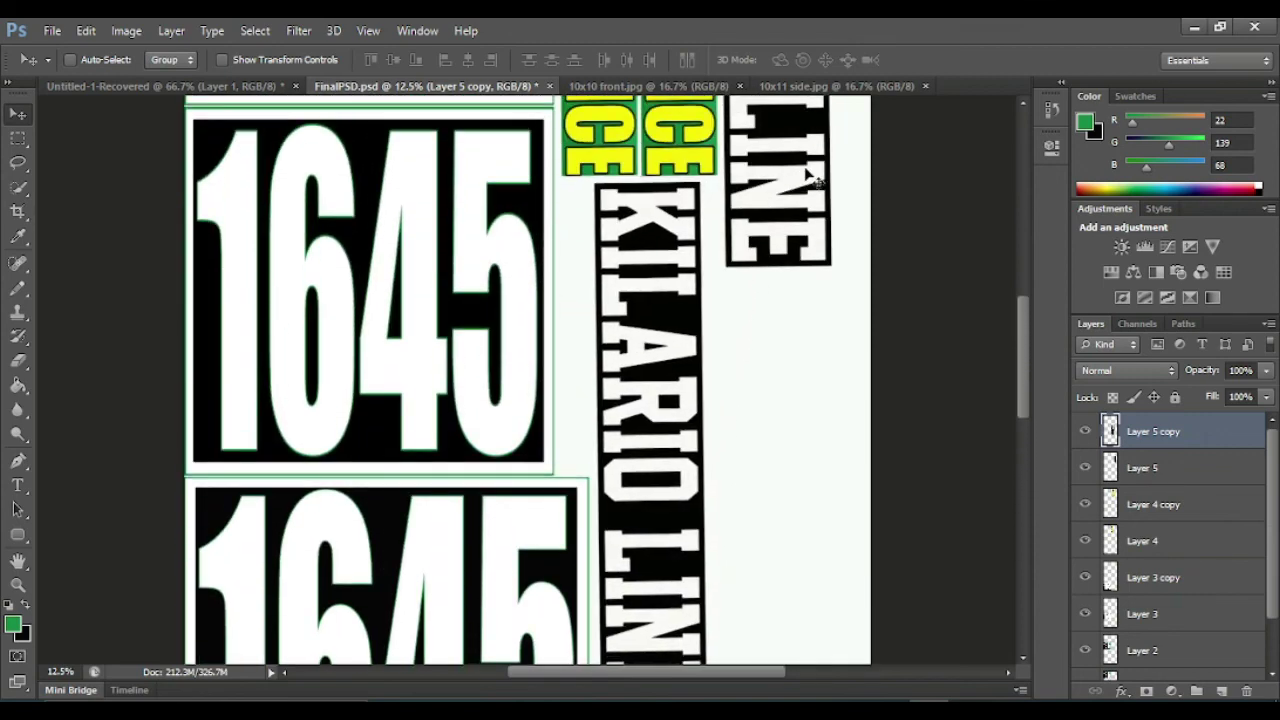
pyautogui.hotkey('shift', 'Left')
pyautogui.hotkey('shift', 'Left')
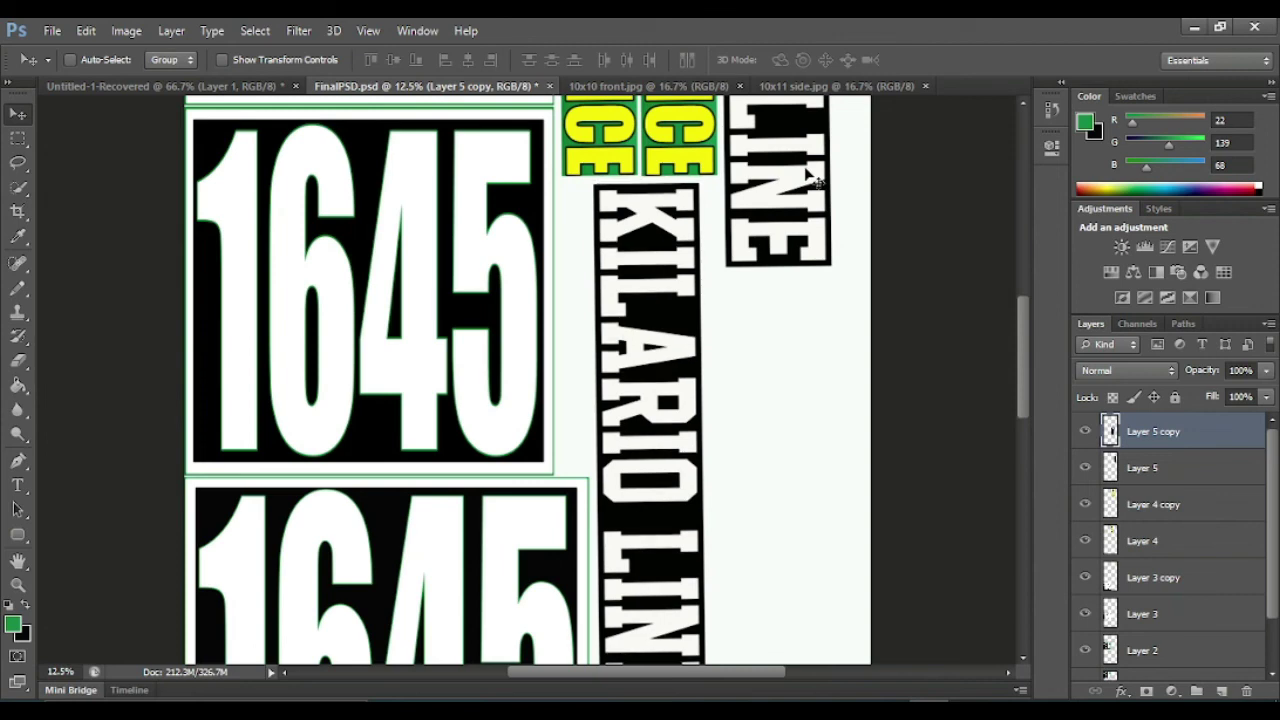
# - Review the finished sheet layout, then stop the screen recording in OBS
pyautogui.scroll(1, 712, 436)
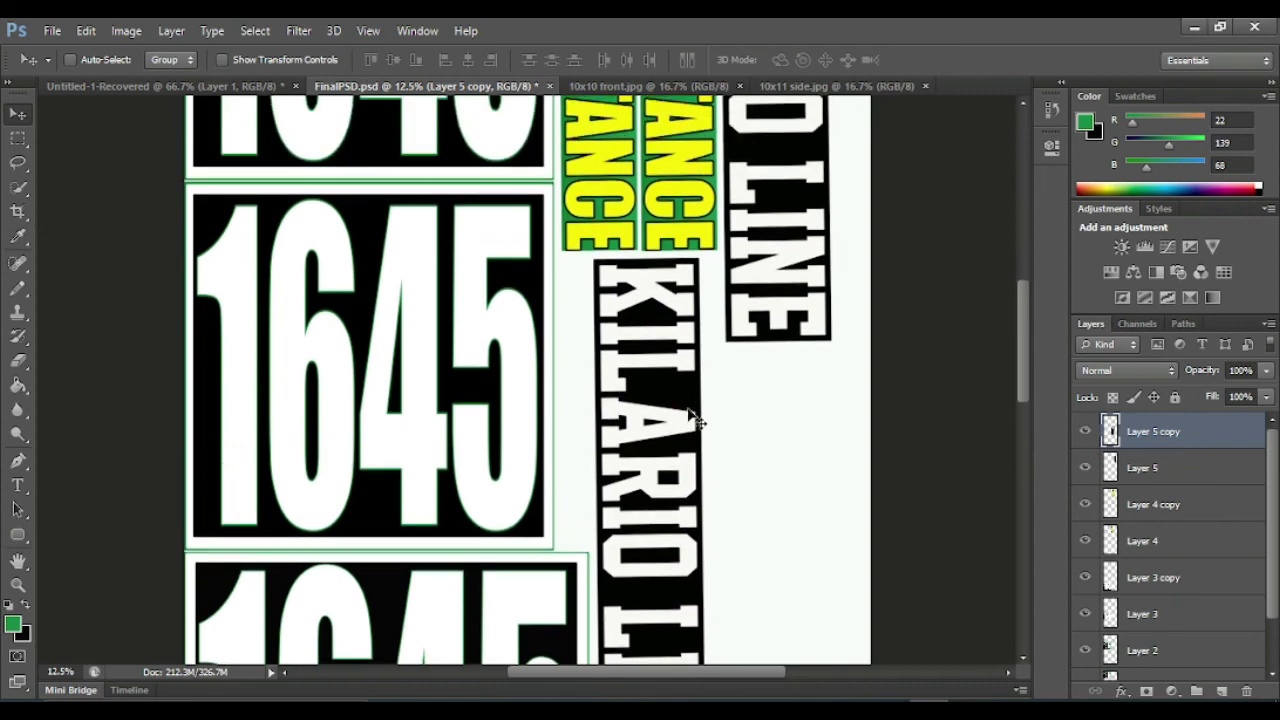
pyautogui.scroll(1, 600, 320)
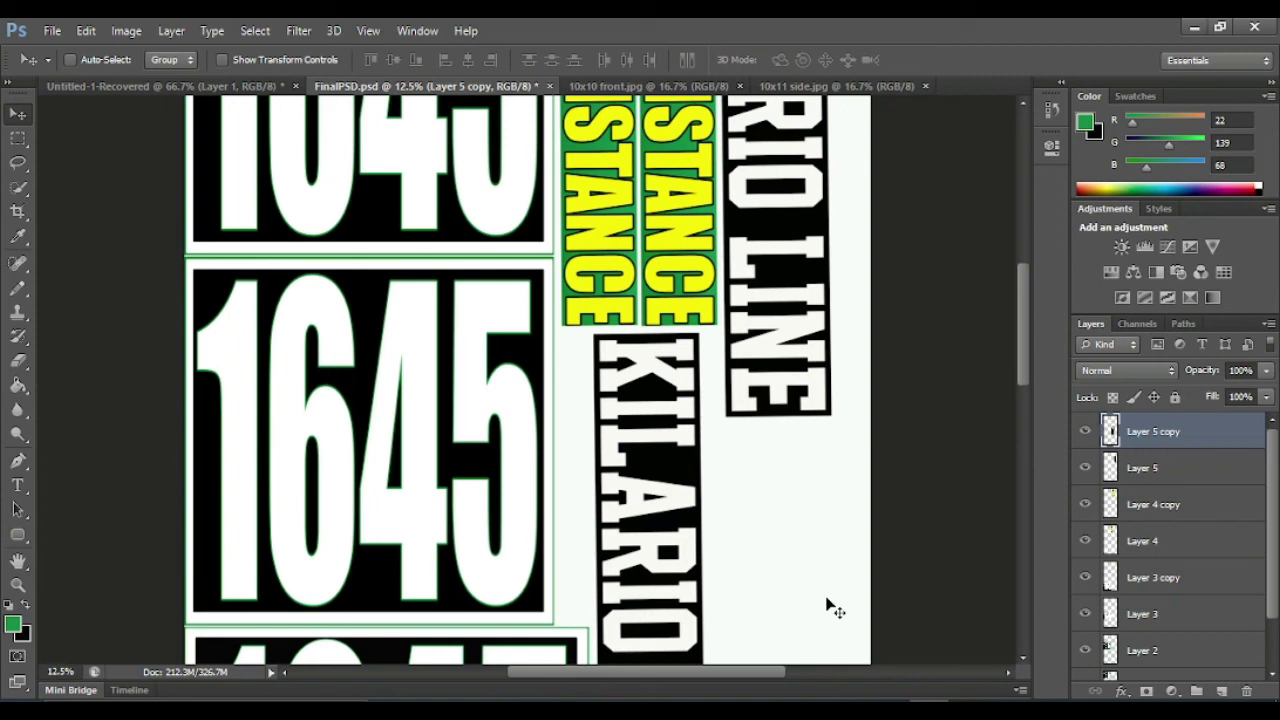
pyautogui.scroll(-2, 825, 612)
pyautogui.scroll(-1, 817, 620)
pyautogui.scroll(-1, 817, 625)
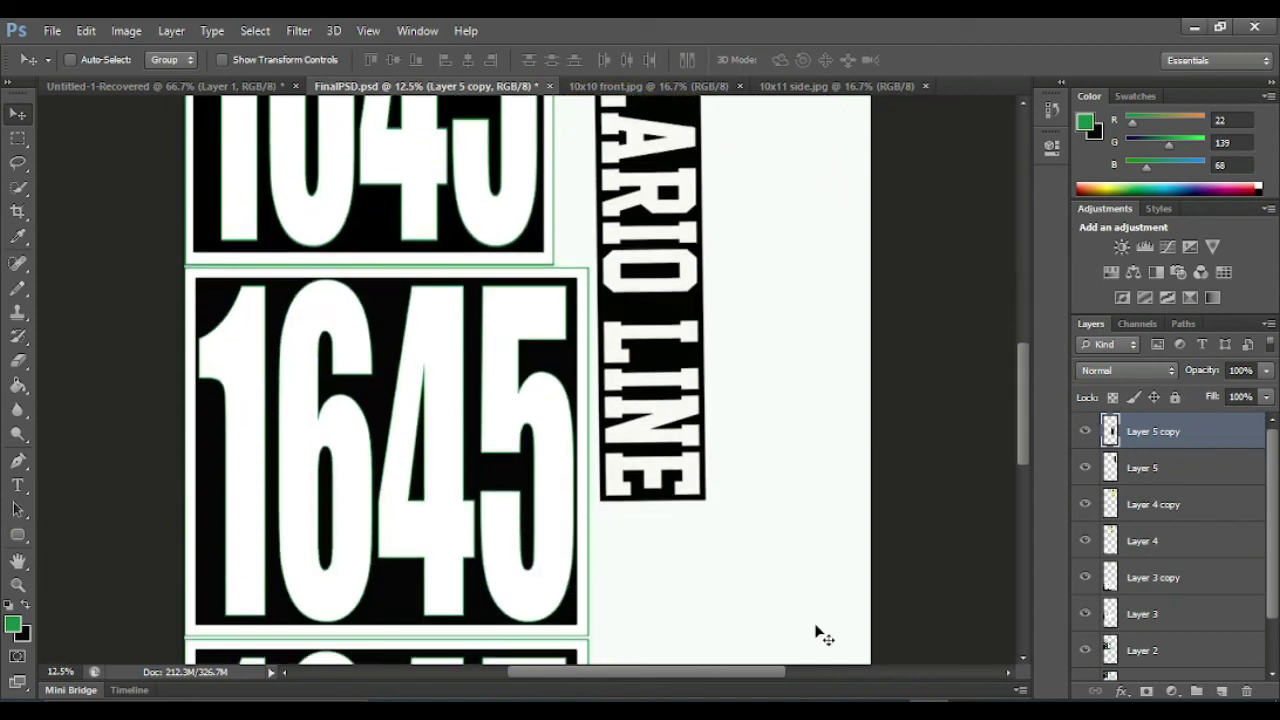
pyautogui.scroll(-1, 820, 630)
pyautogui.scroll(-1, 817, 635)
pyautogui.scroll(1, 818, 640)
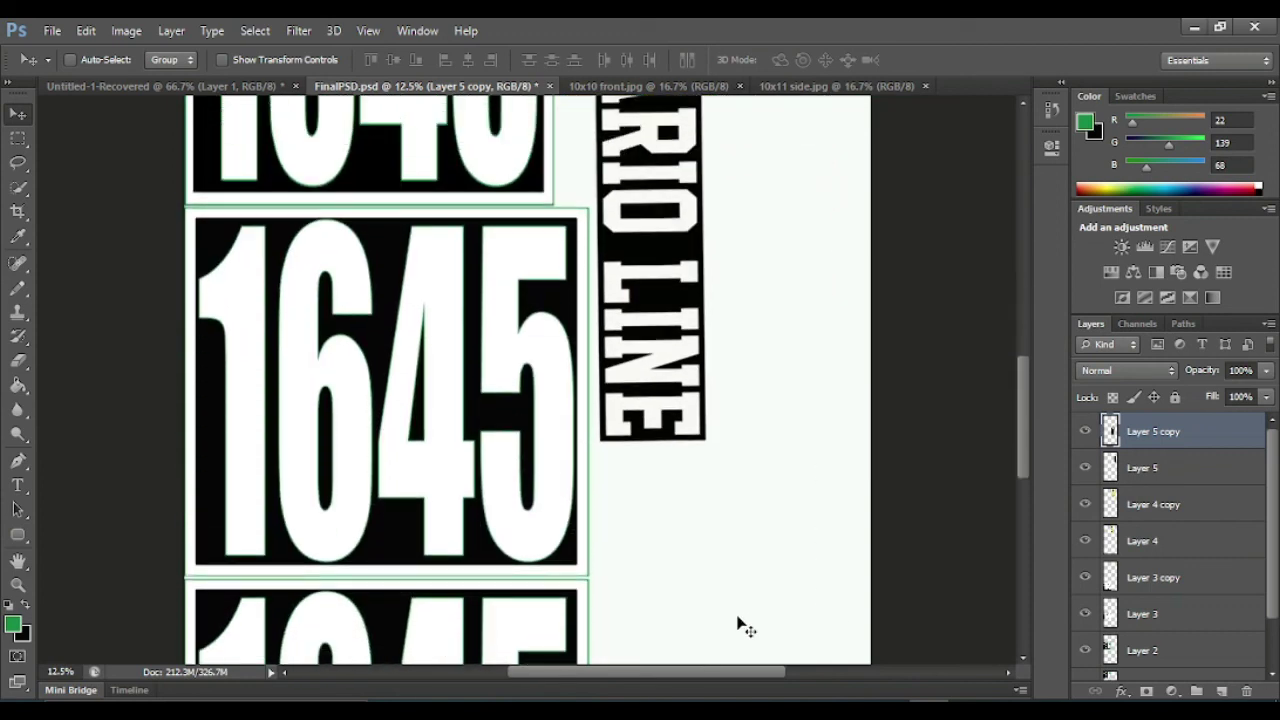
pyautogui.scroll(1, 755, 455)
pyautogui.scroll(-2, 752, 443)
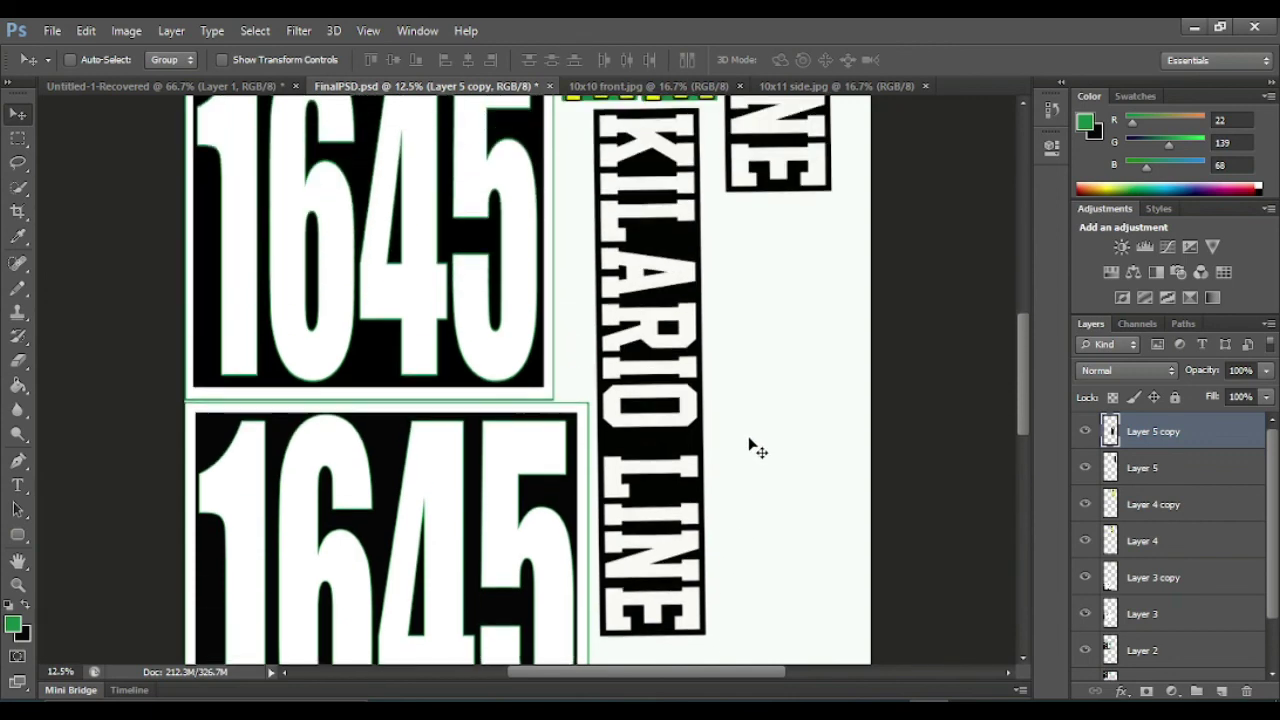
pyautogui.scroll(3, 640, 420)
pyautogui.scroll(-1, 630, 440)
pyautogui.scroll(-3, 605, 488)
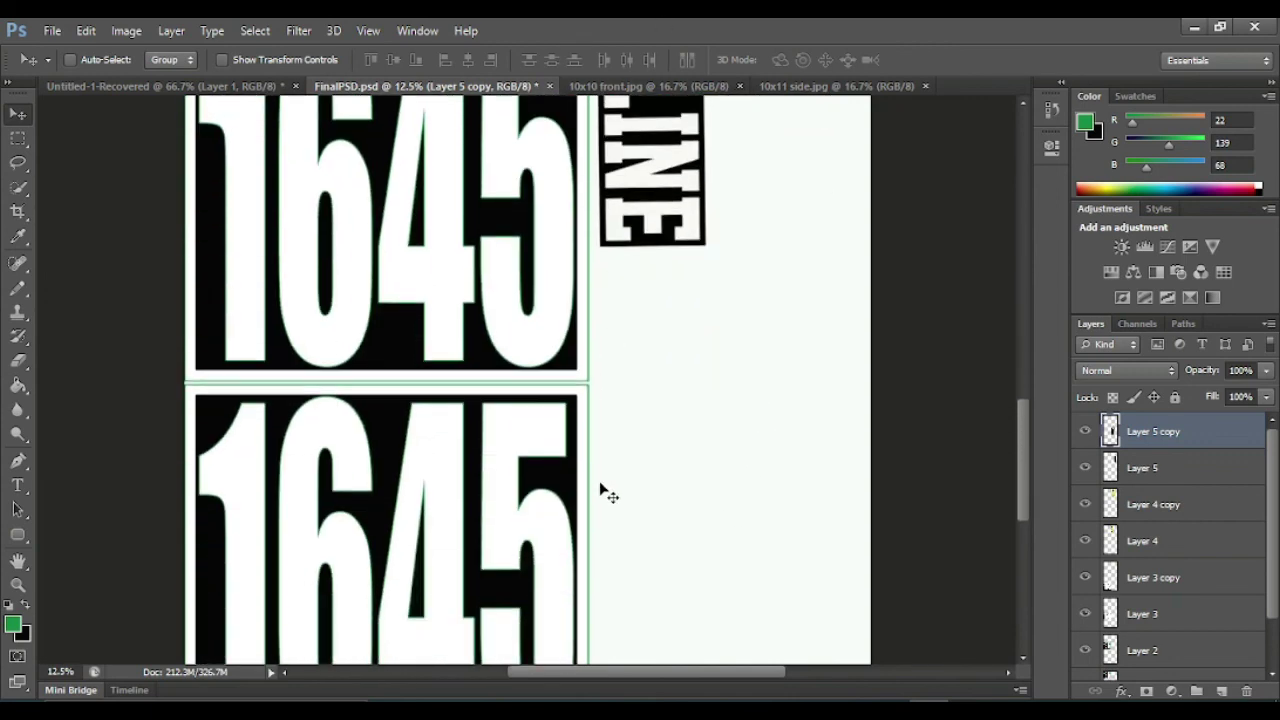
pyautogui.scroll(-2, 603, 491)
pyautogui.scroll(-1, 603, 491)
pyautogui.scroll(2, 606, 493)
pyautogui.scroll(1, 606, 493)
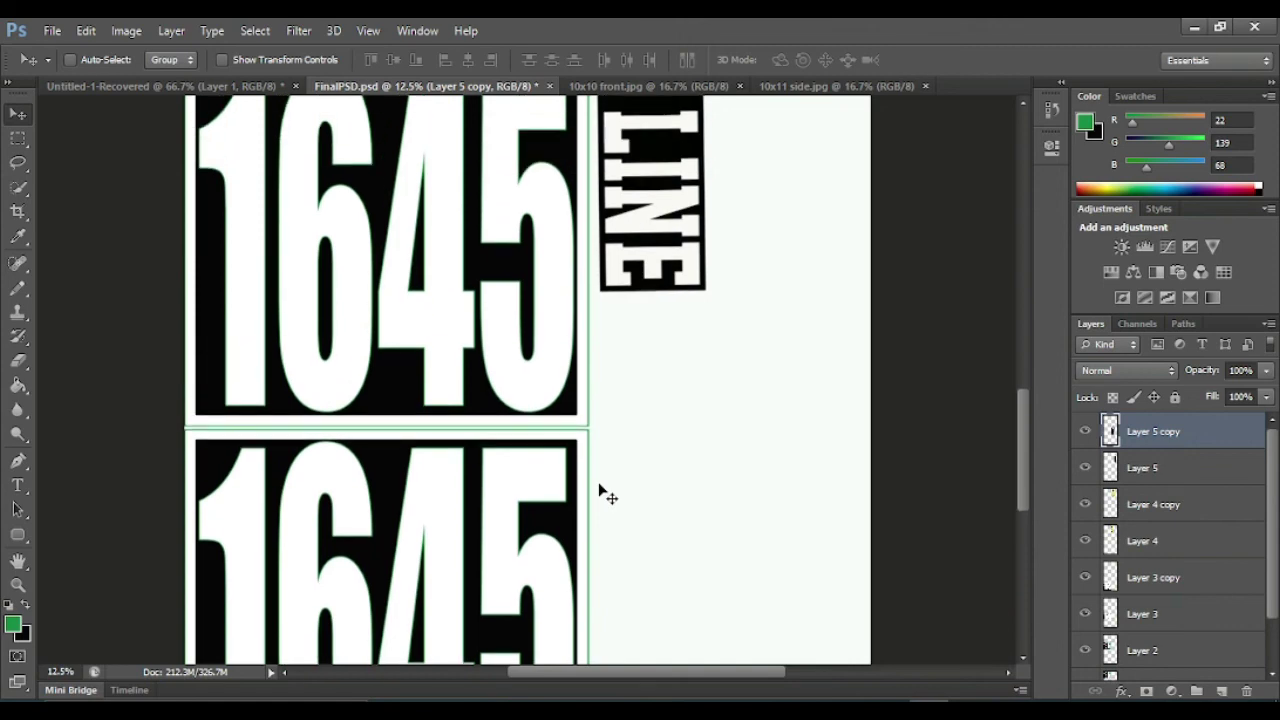
pyautogui.scroll(1, 606, 493)
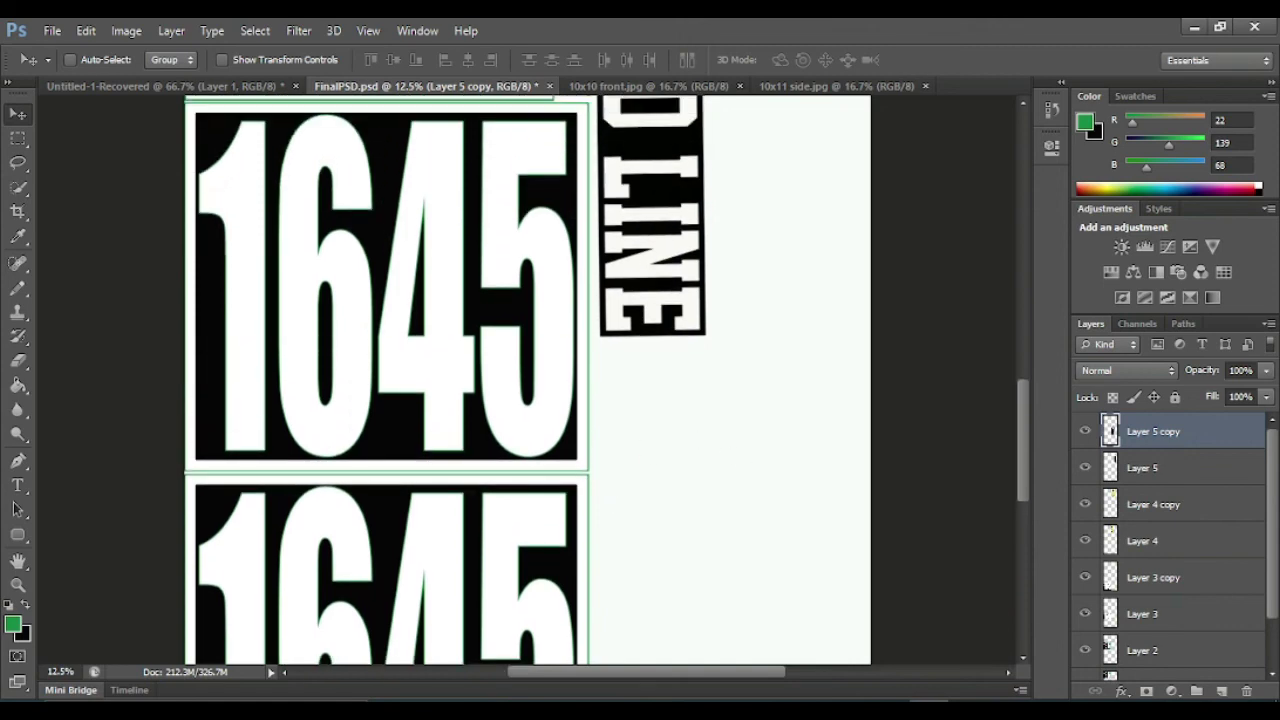
pyautogui.hotkey('alt', 'Tab')
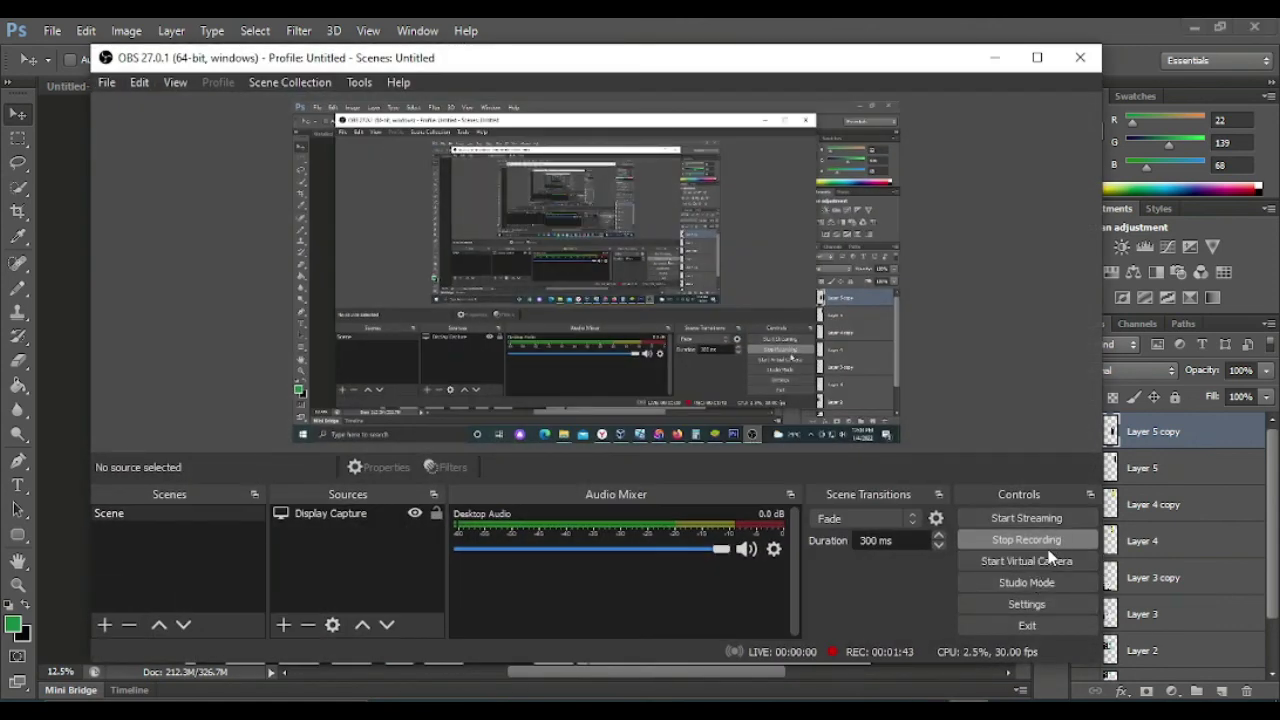
pyautogui.click(1047, 540)
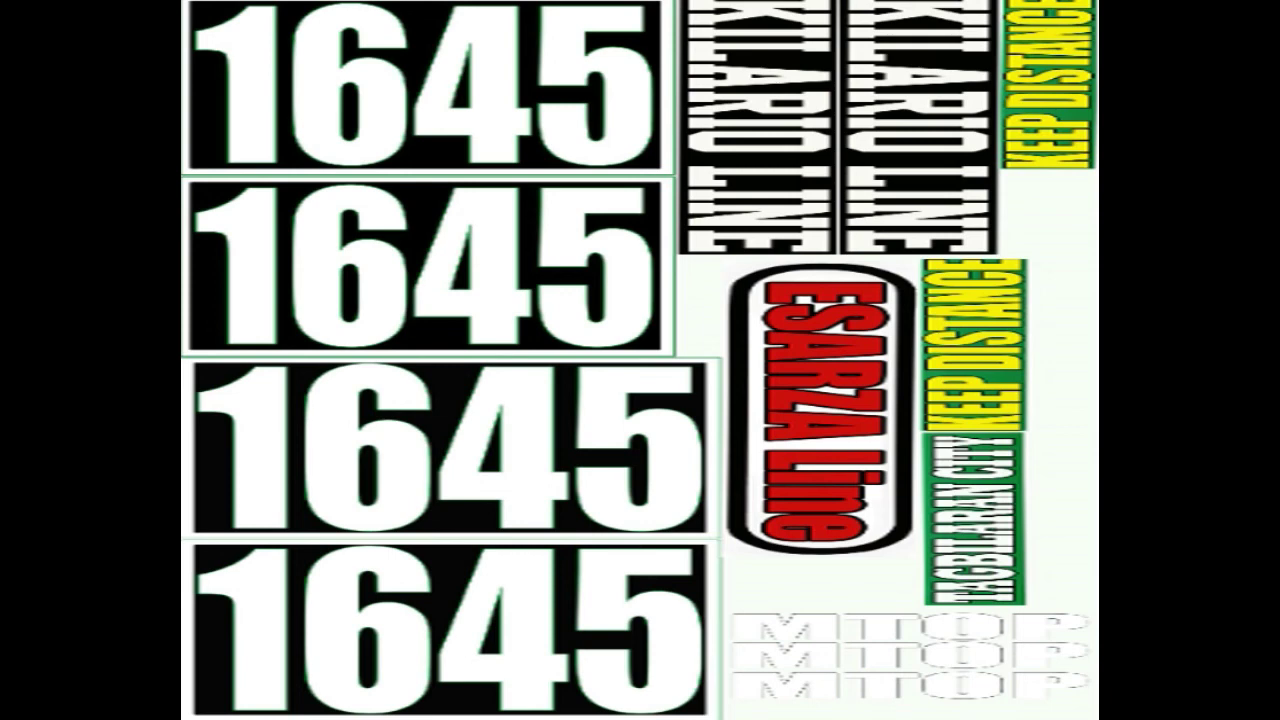